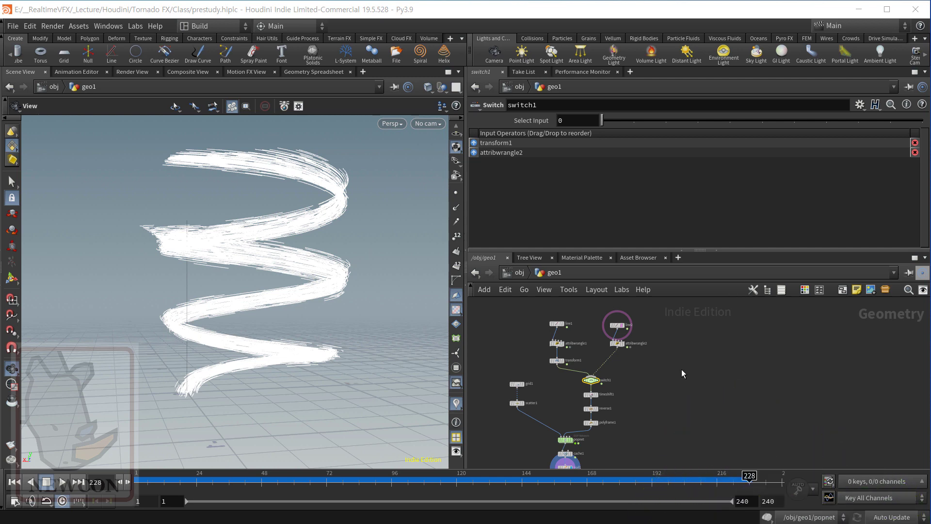
# Set the switch's selected input to 1, play the particle simulation from the first frame, and rewind it.
pyautogui.scroll(3, 629, 380)
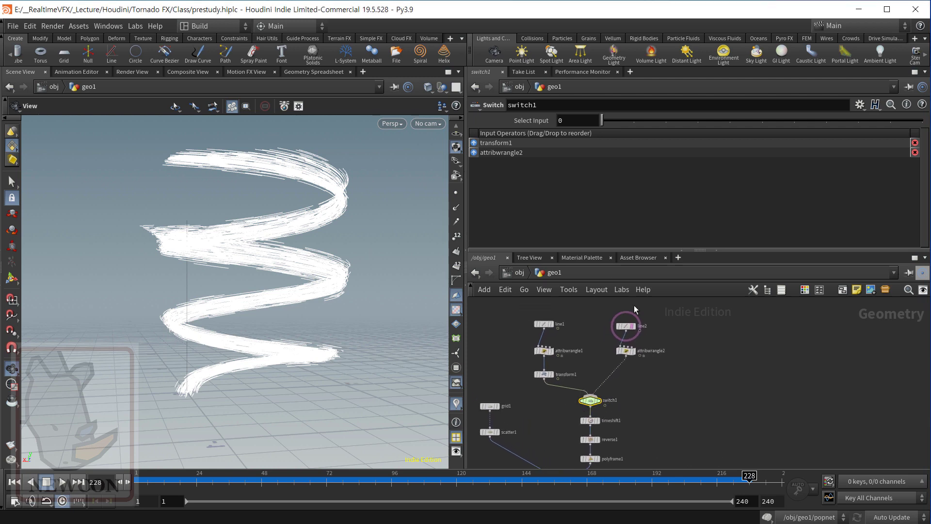
pyautogui.click(633, 121)
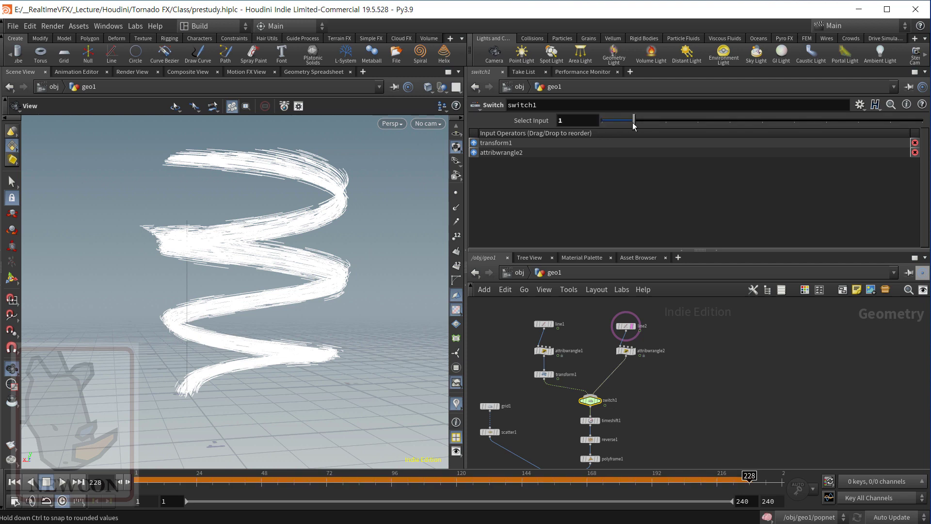
pyautogui.click(14, 482)
pyautogui.click(61, 481)
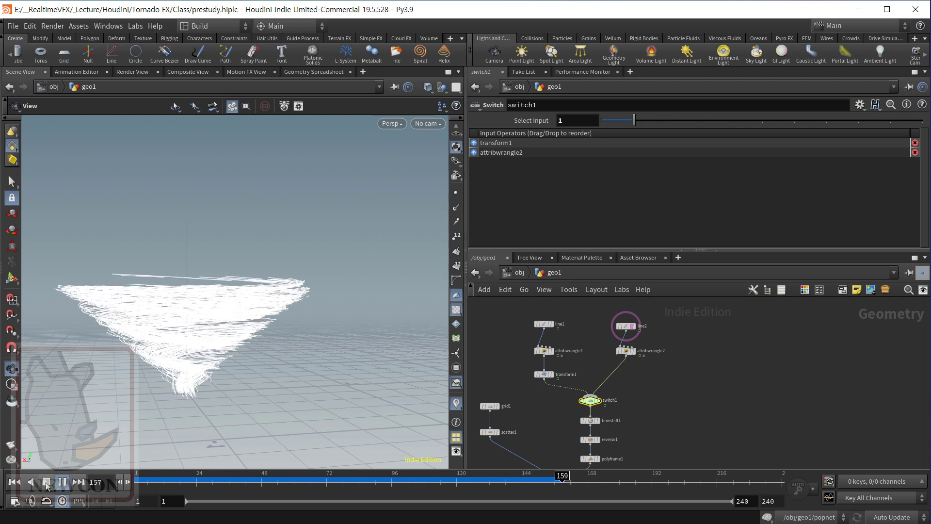
pyautogui.click(46, 483)
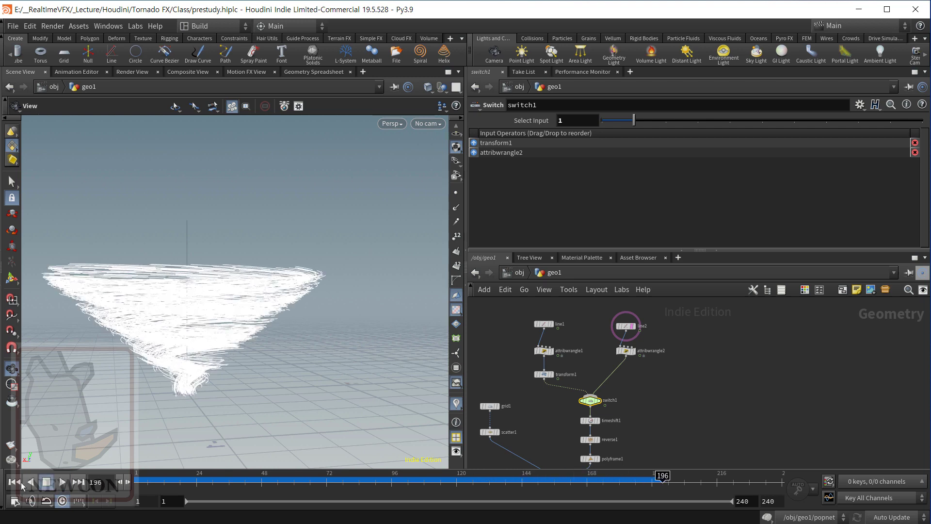
pyautogui.click(15, 482)
# Add a new Line node in the empty network area beside attribwrangle2 and display it.
pyautogui.scroll(-2, 752, 383)
pyautogui.moveTo(742, 406); pyautogui.dragTo(668, 392, button='middle')
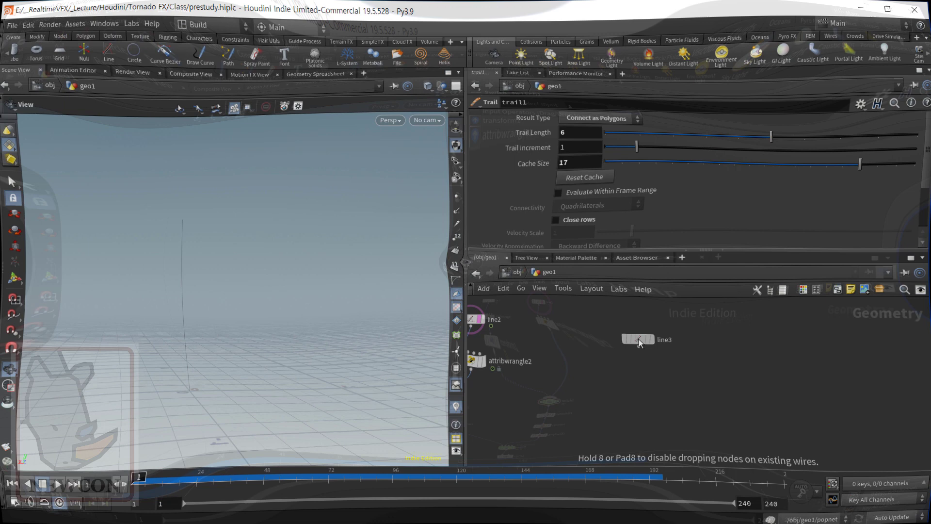
pyautogui.click(637, 339)
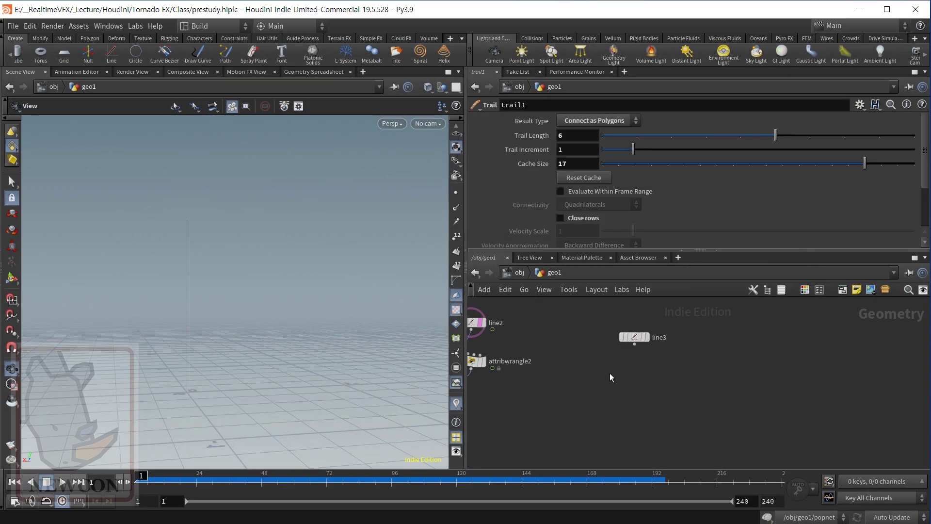
pyautogui.moveTo(598, 370); pyautogui.dragTo(675, 330)
pyautogui.moveTo(638, 339)
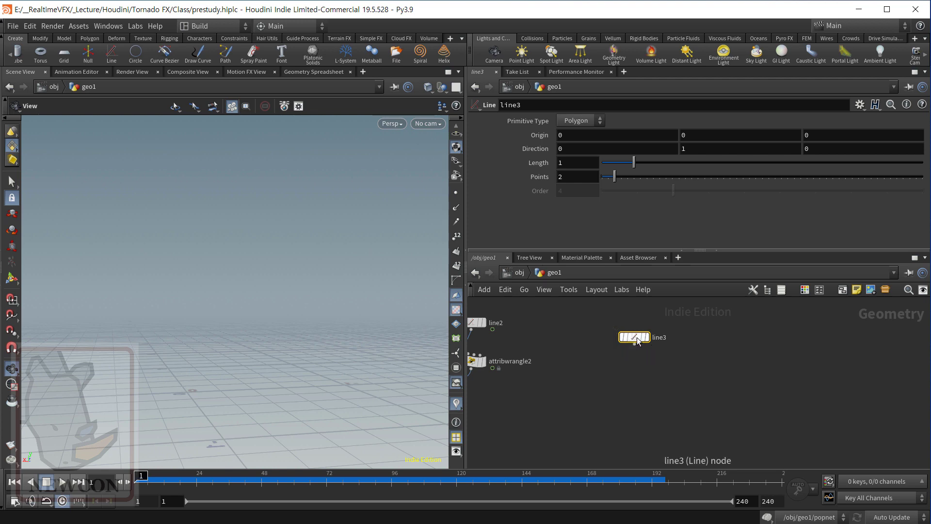
pyautogui.click(650, 321)
pyautogui.moveTo(238, 335); pyautogui.dragTo(332, 376)
# Add a Color node below line3, connect line3's output to it, and display the Color node.
pyautogui.press('Tab')
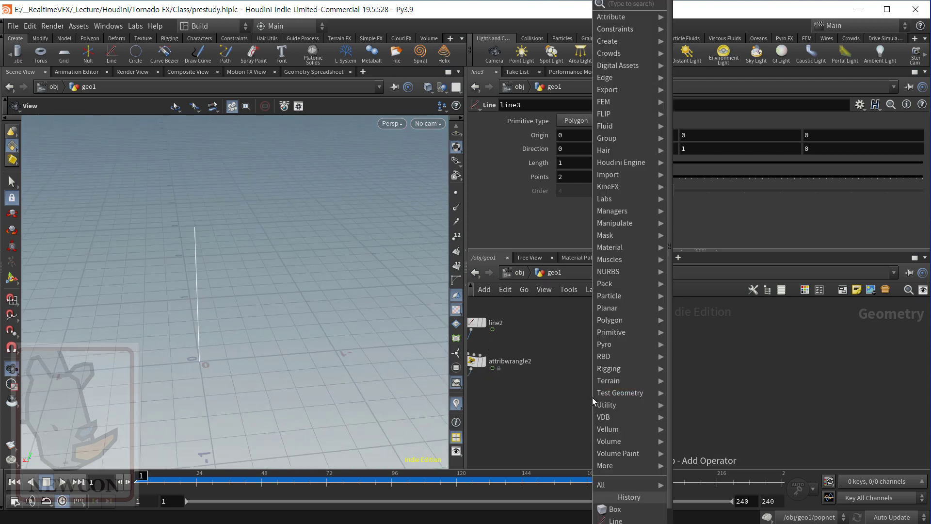
pyautogui.moveTo(595, 395)
pyautogui.write('co')
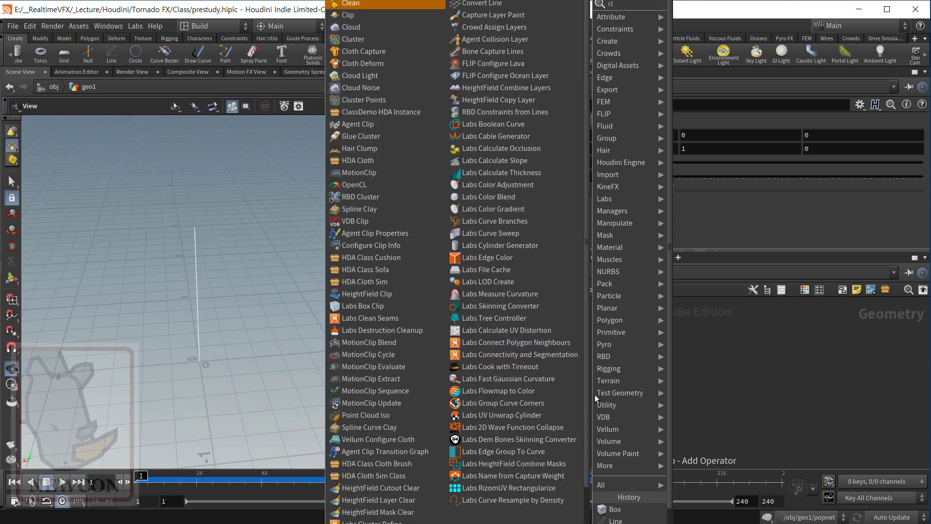
pyautogui.write('py')
pyautogui.press('Return')
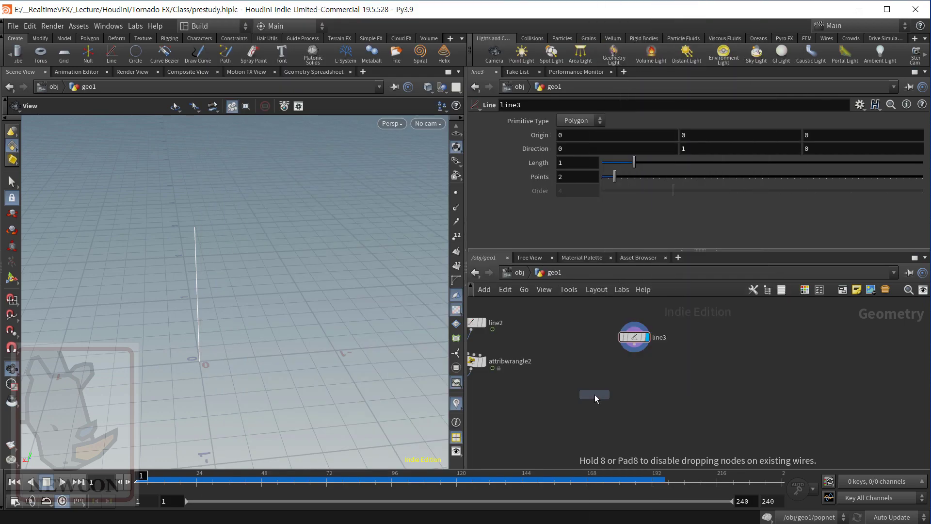
pyautogui.click(636, 388)
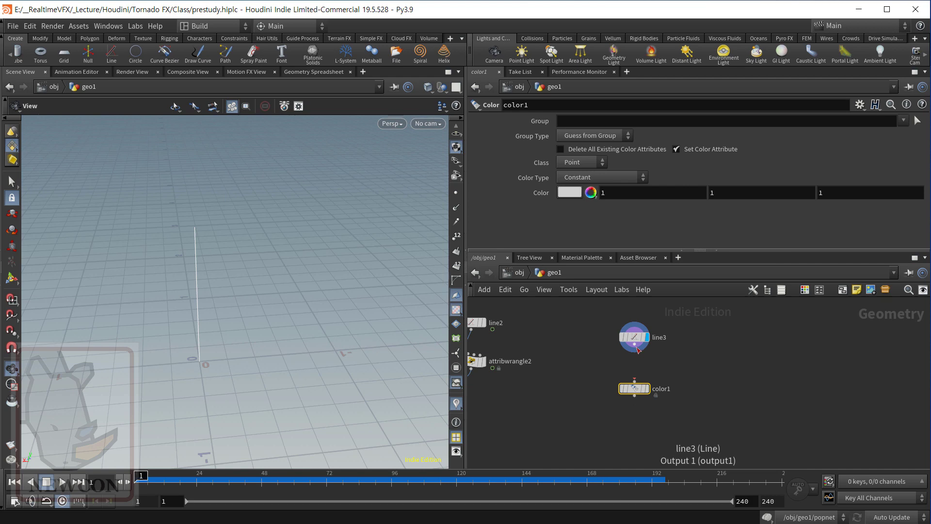
pyautogui.moveTo(634, 373); pyautogui.dragTo(635, 381)
pyautogui.click(649, 373)
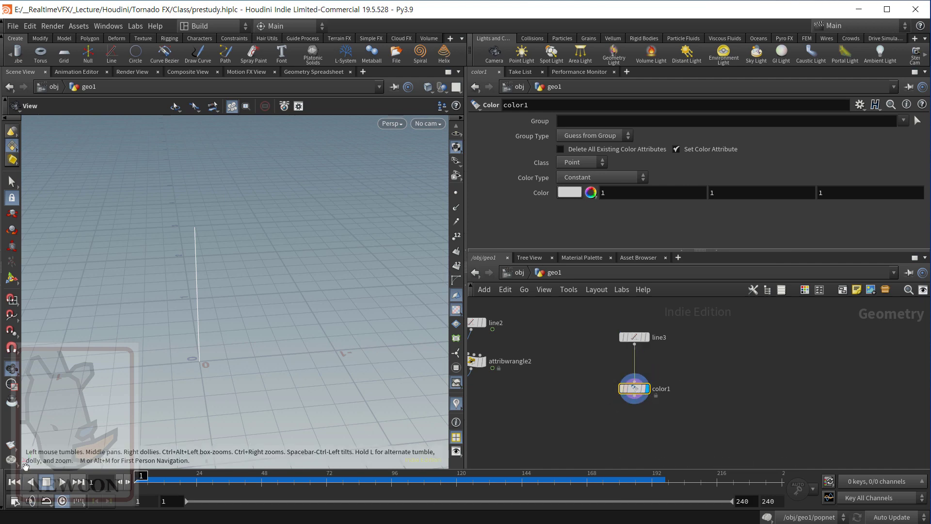
pyautogui.moveTo(82, 446); pyautogui.dragTo(121, 428)
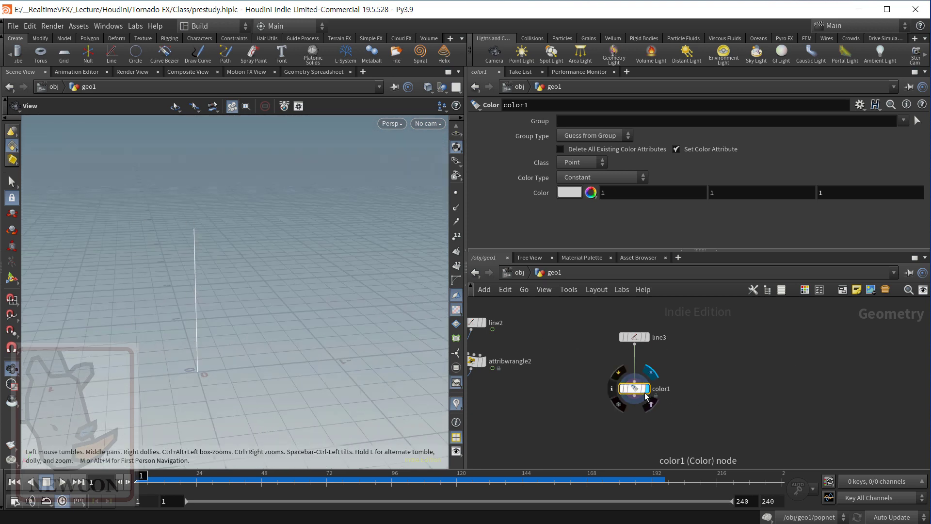
# Set the color1 node's colour to pure green (0, 1, 0).
pyautogui.click(570, 193)
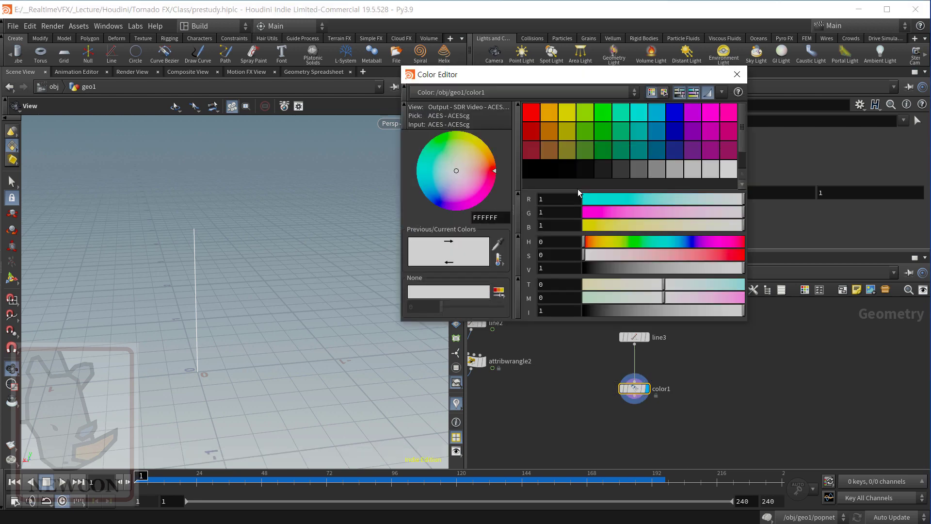
pyautogui.click(602, 109)
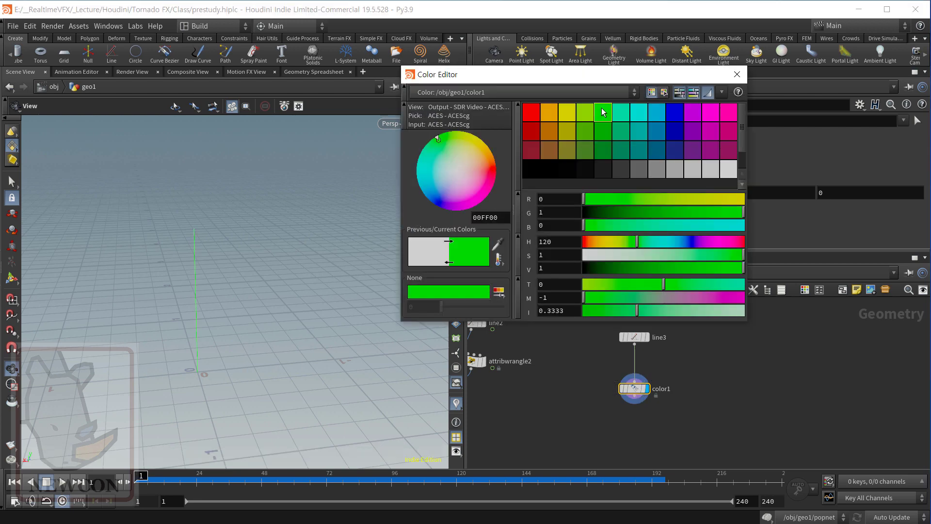
pyautogui.click(737, 74)
# Add a second Line node to the network, placed level with line3.
pyautogui.moveTo(723, 409); pyautogui.dragTo(694, 392, button='middle')
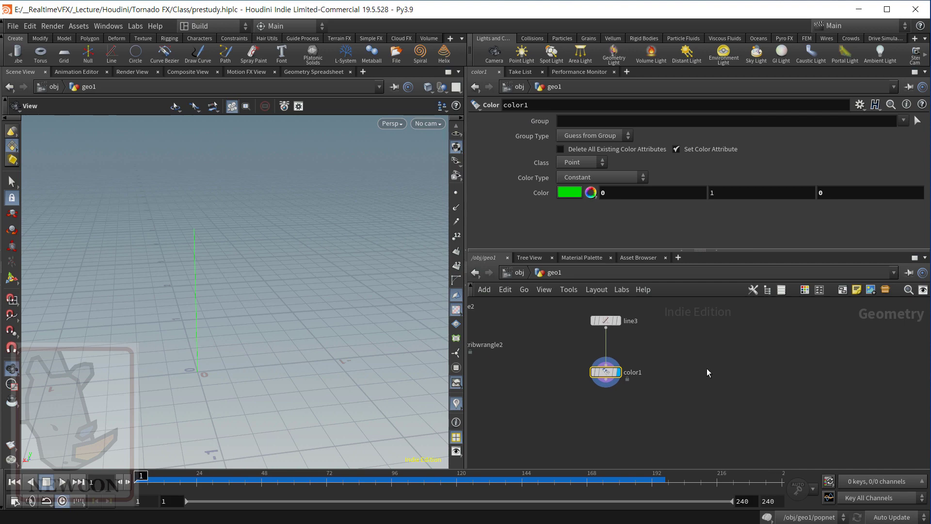
pyautogui.click(706, 369)
pyautogui.press('Tab')
pyautogui.write('aw')
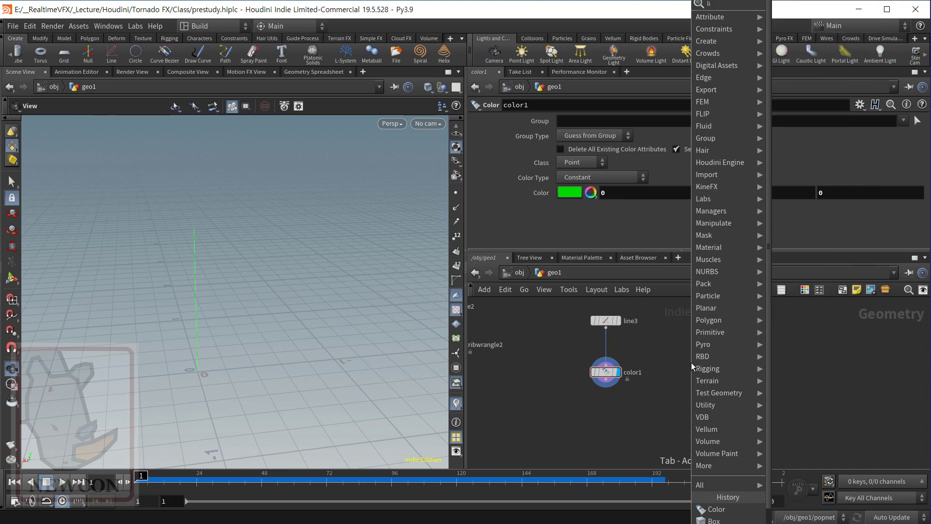
pyautogui.press('Return')
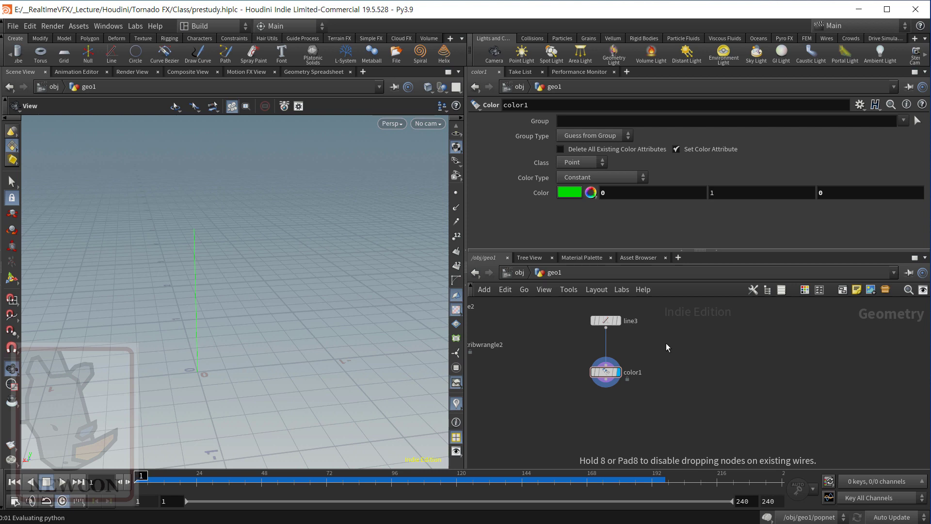
pyautogui.click(698, 342)
pyautogui.scroll(5, 697, 343)
pyautogui.scroll(-3, 730, 375)
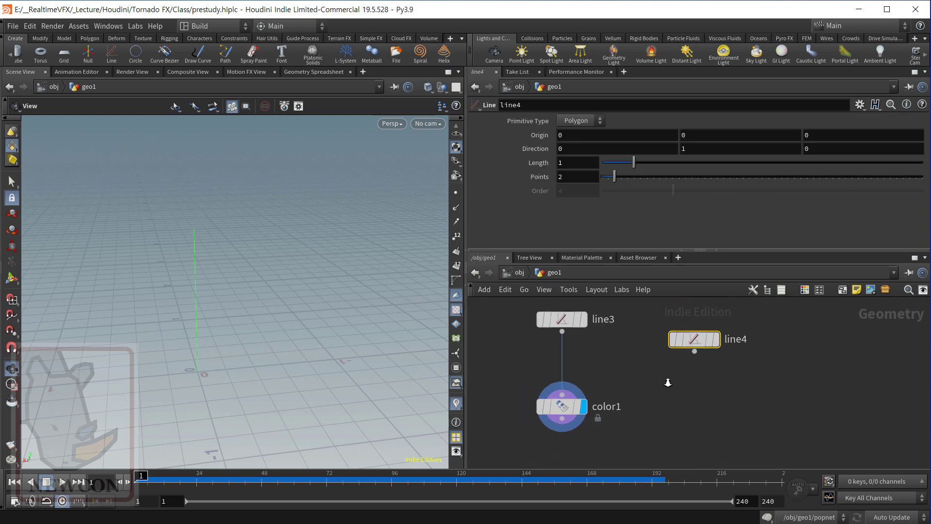
pyautogui.moveTo(698, 342); pyautogui.dragTo(687, 321)
pyautogui.scroll(-2, 687, 371)
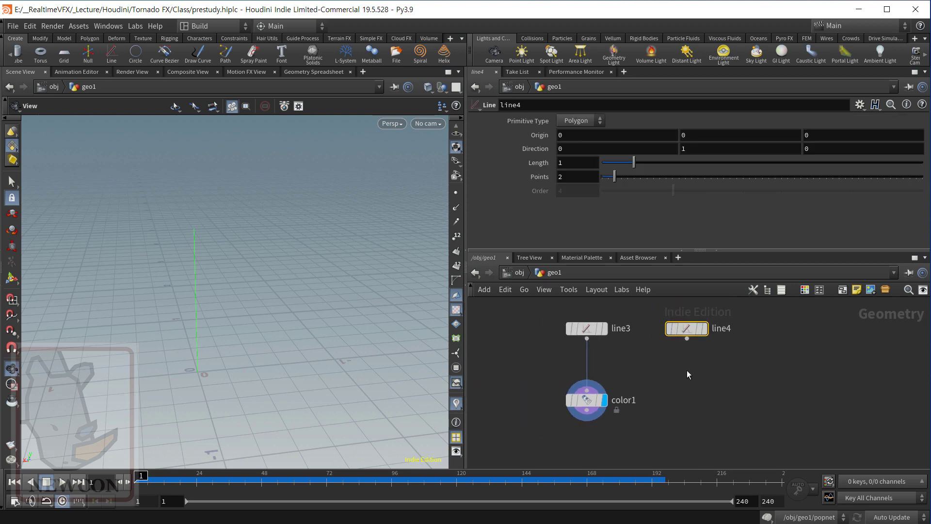
# Set the X component of line4's direction to 90.
pyautogui.moveTo(687, 370); pyautogui.dragTo(674, 387, button='middle')
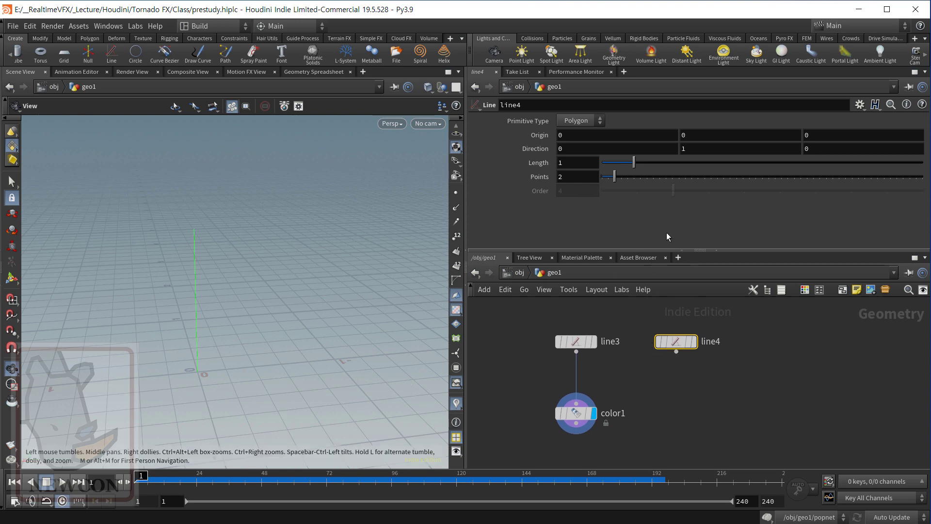
pyautogui.click(560, 149)
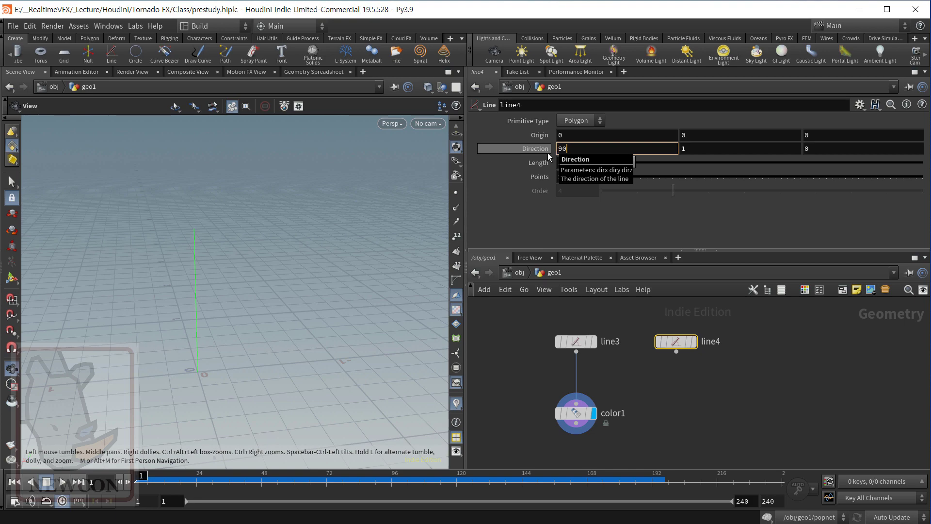
pyautogui.press('Return')
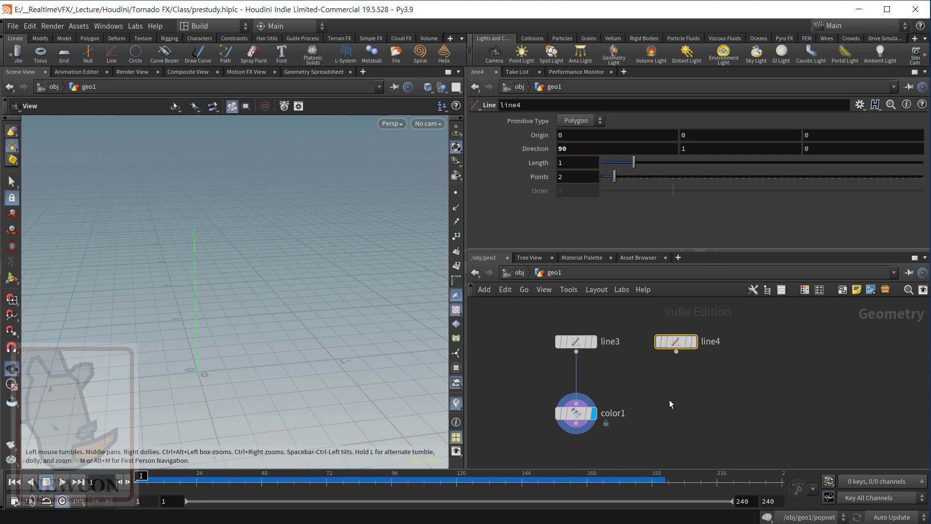
# Add a Color node below line4, connect line4's output to it, and display the new Color node.
pyautogui.press('Tab')
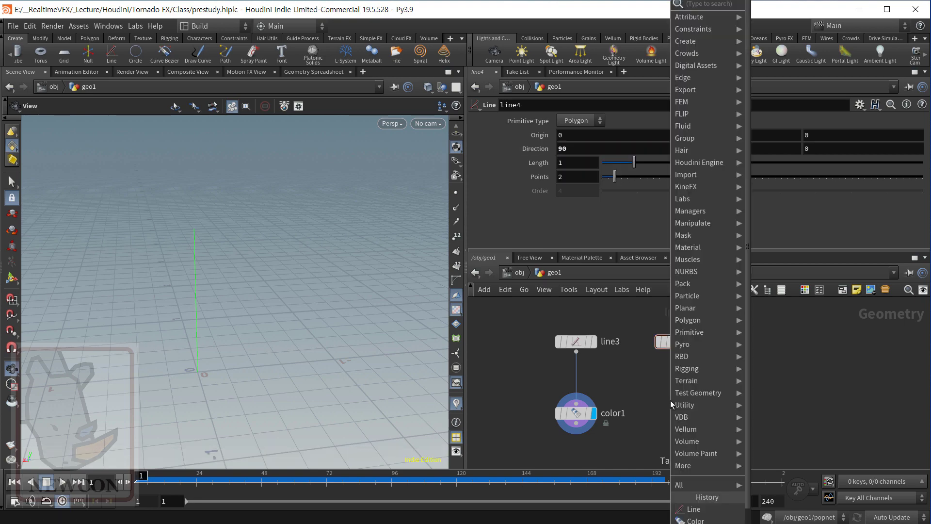
pyautogui.write('color')
pyautogui.press('Return')
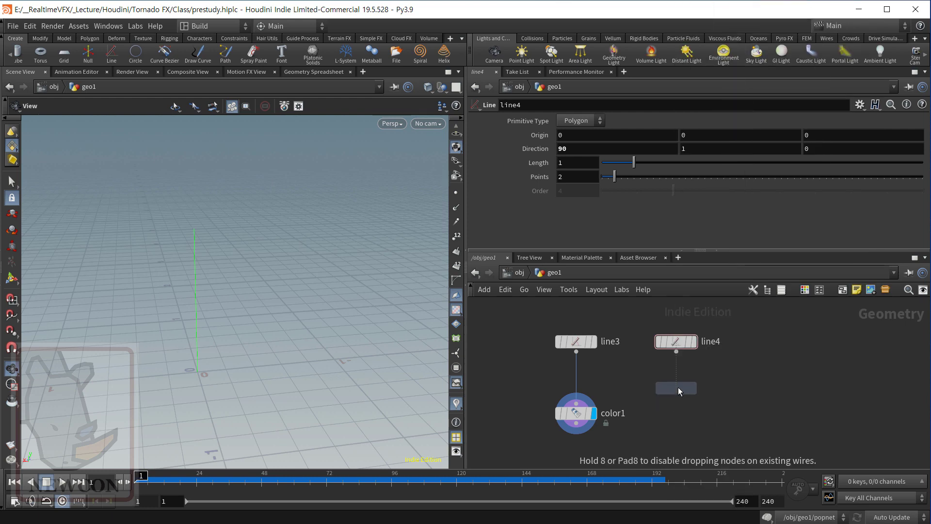
pyautogui.click(682, 412)
pyautogui.moveTo(676, 352); pyautogui.dragTo(679, 386)
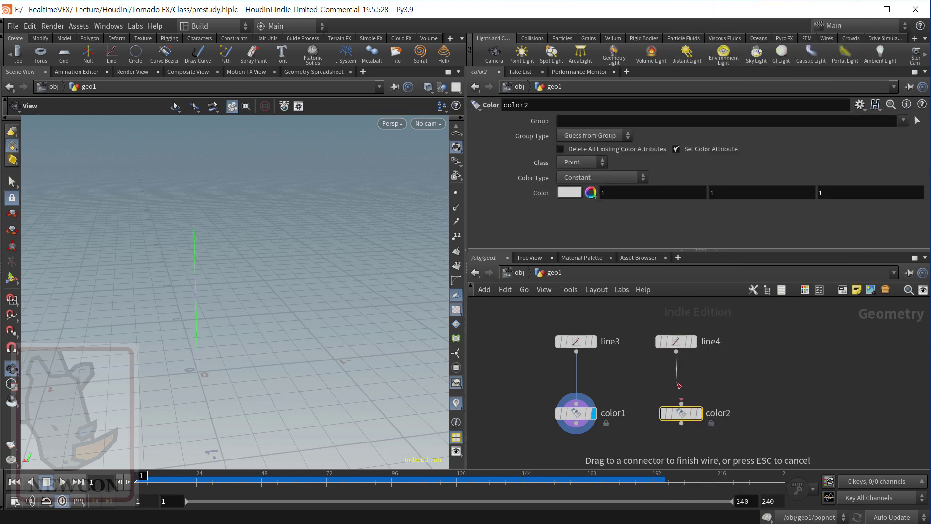
pyautogui.click(682, 402)
pyautogui.click(698, 412)
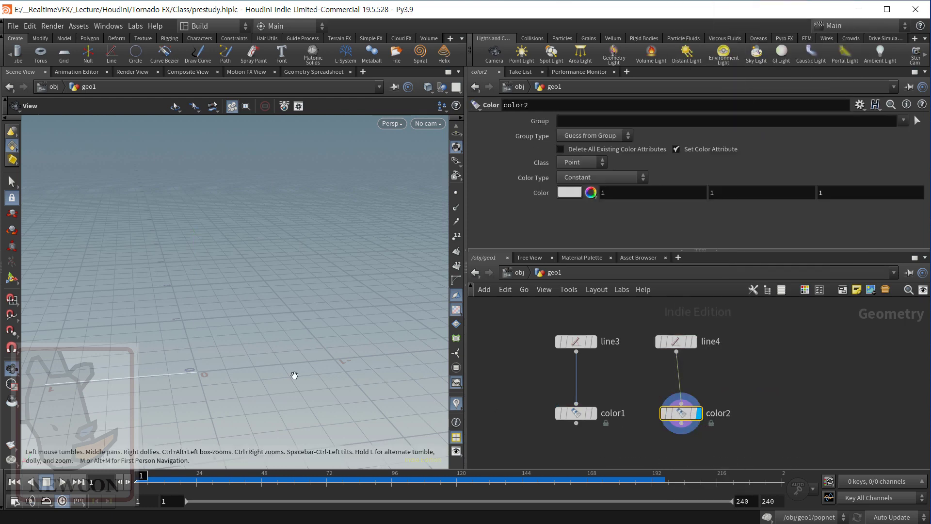
# Set the color2 node's colour to pure red (1, 0, 0).
pyautogui.click(571, 193)
pyautogui.click(531, 108)
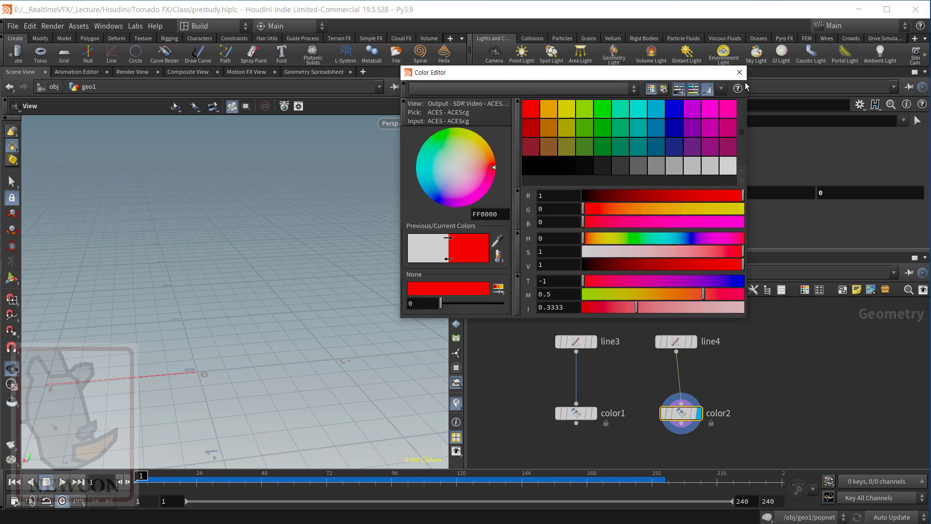
pyautogui.click(739, 73)
# Tint the line4 and color2 nodes red and the line3 and color1 nodes teal green in the network view.
pyautogui.press('c')
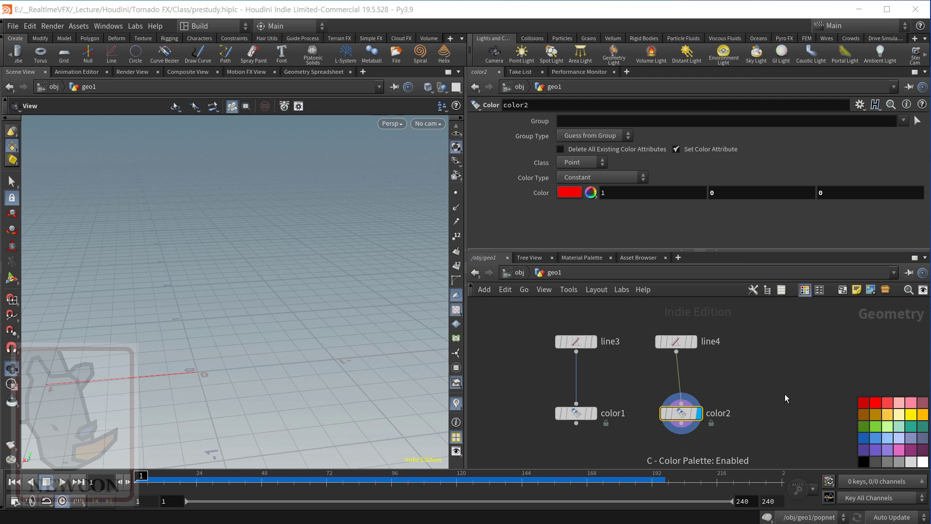
pyautogui.moveTo(734, 432); pyautogui.dragTo(666, 327)
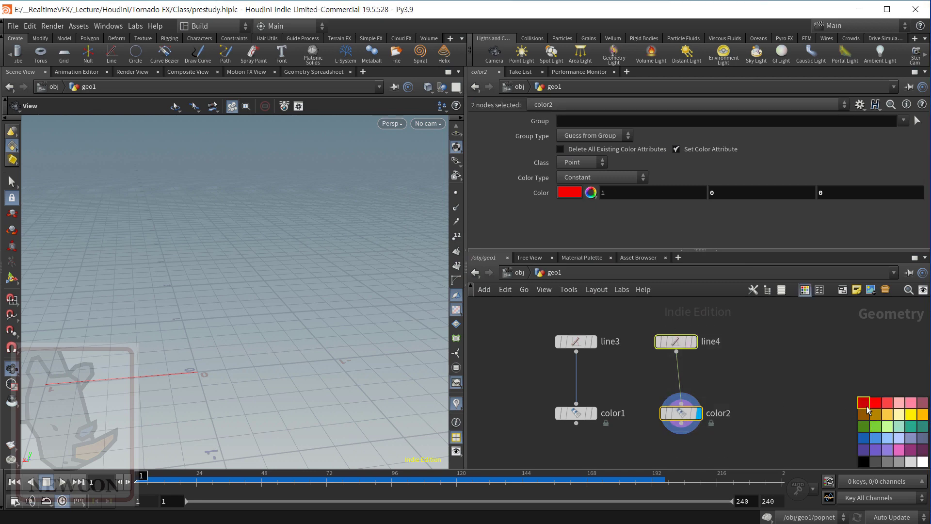
pyautogui.click(867, 410)
pyautogui.moveTo(534, 439); pyautogui.dragTo(618, 319)
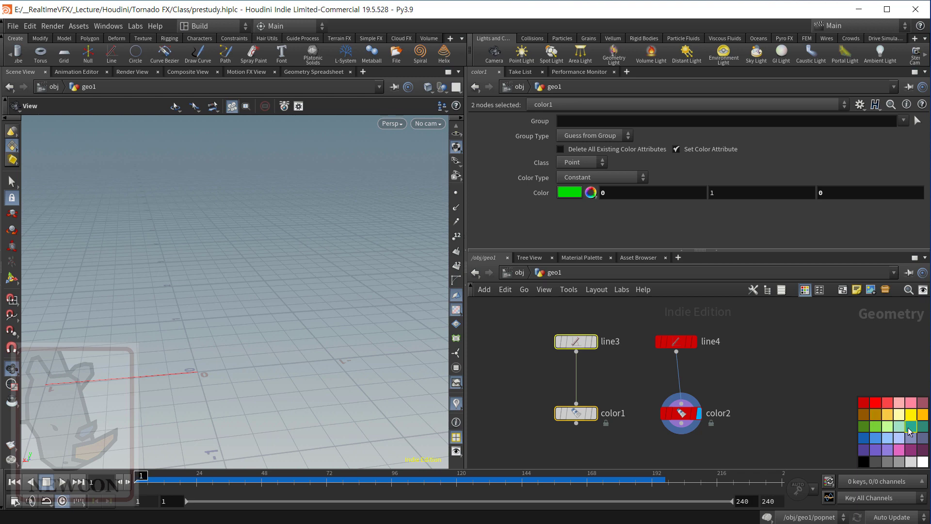
pyautogui.click(909, 430)
pyautogui.click(778, 400)
pyautogui.press('Tab')
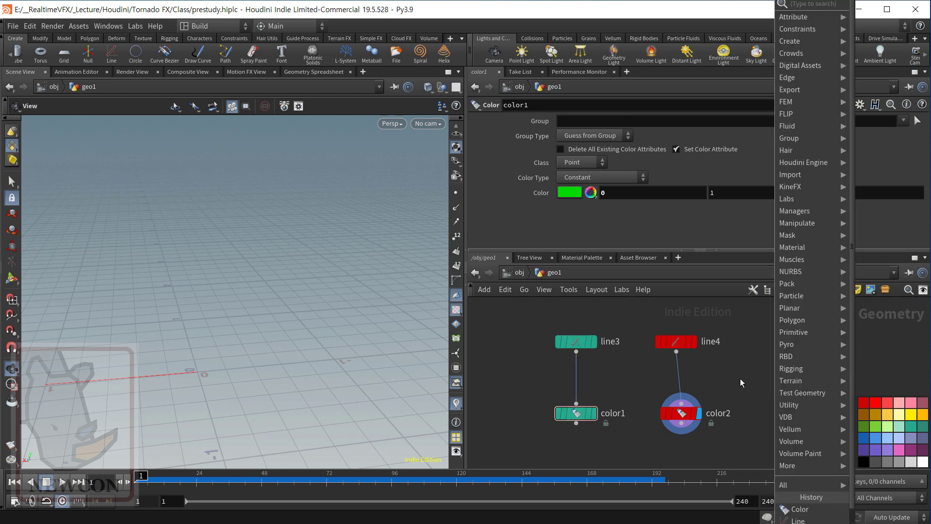
pyautogui.press('Escape')
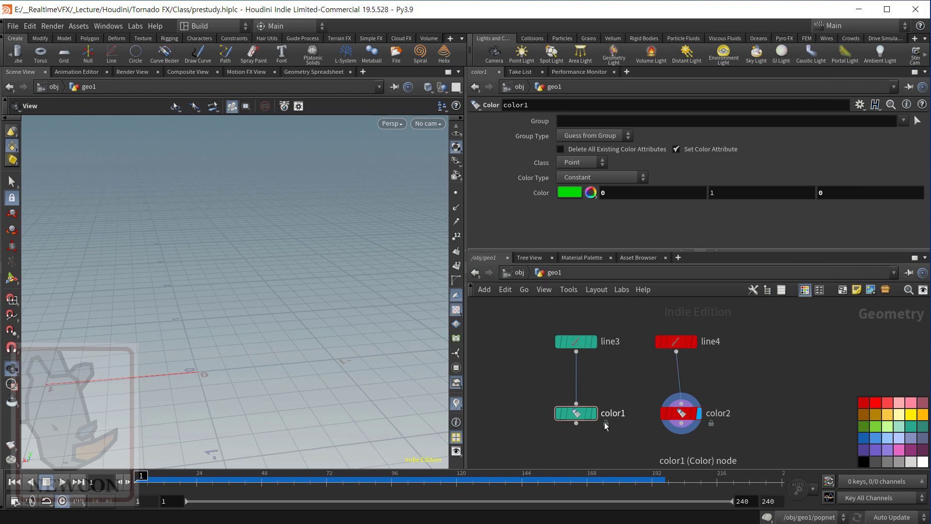
pyautogui.moveTo(596, 422)
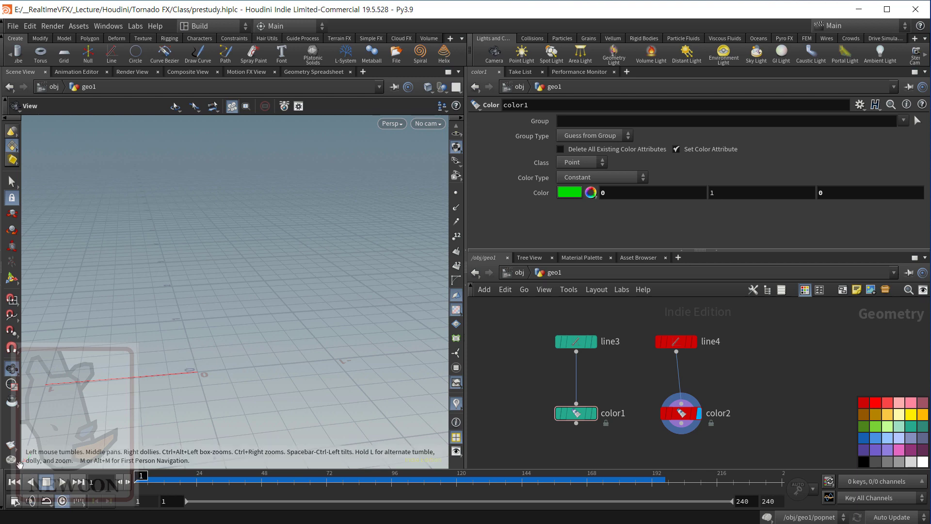
pyautogui.moveTo(55, 458); pyautogui.dragTo(175, 397)
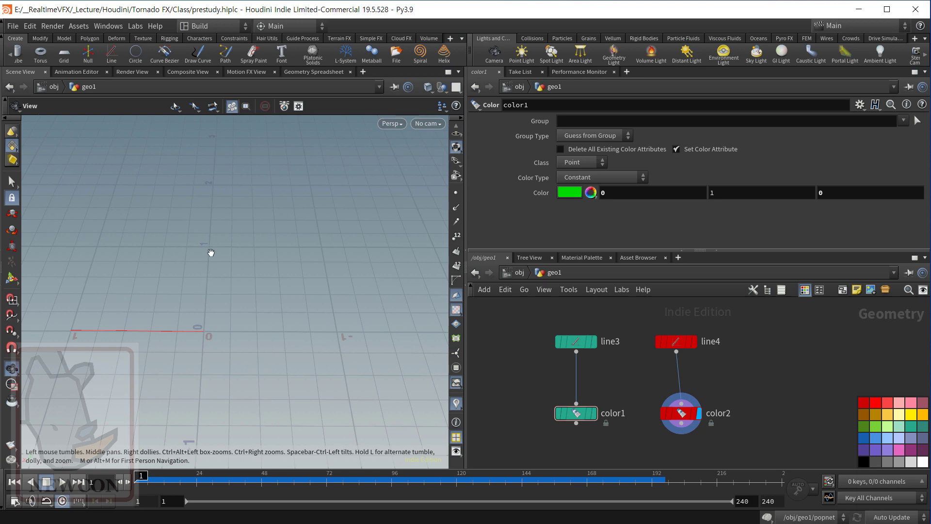
# Switch to Paint and sketch a horizontal and a near-vertical arrow from one corner, with a right-angle mark between them.
pyautogui.moveTo(620, 0); pyautogui.dragTo(391, 0)
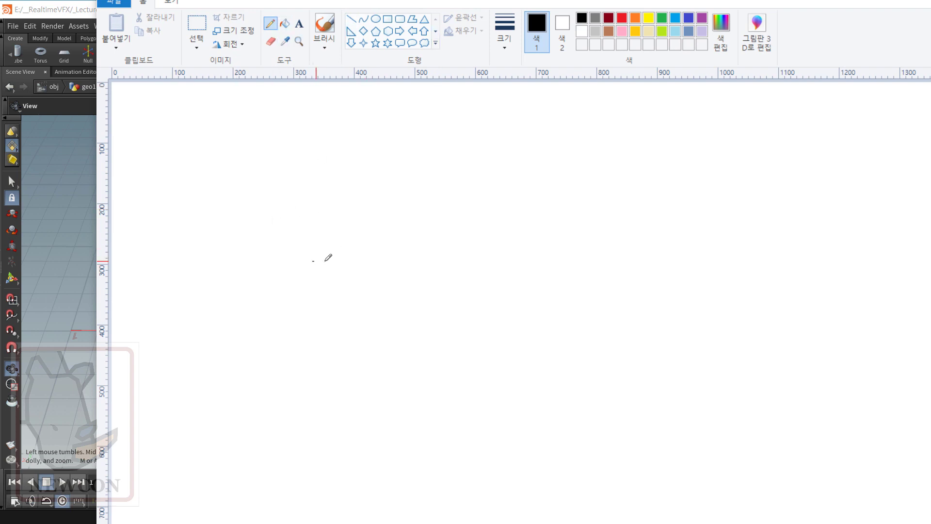
pyautogui.moveTo(325, 260); pyautogui.dragTo(436, 255)
pyautogui.moveTo(453, 147); pyautogui.dragTo(426, 253)
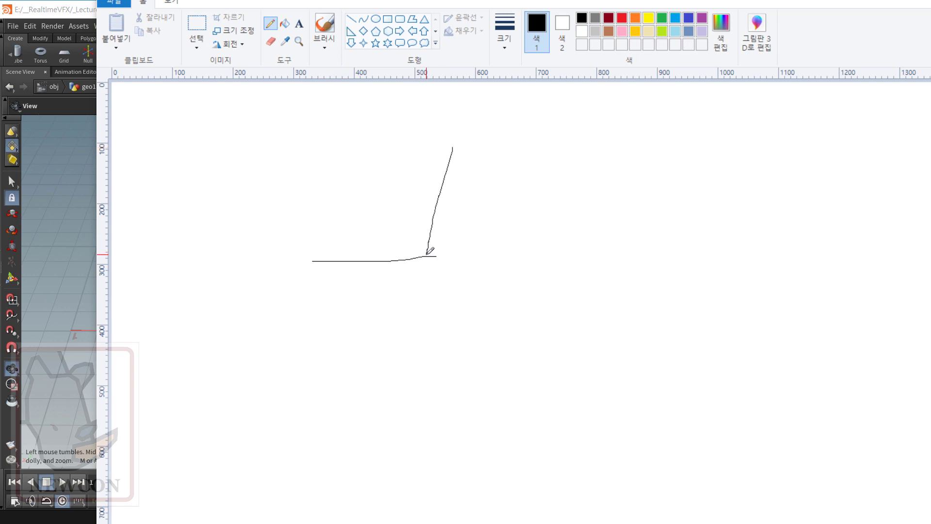
pyautogui.moveTo(453, 149)
pyautogui.mouseDown()
pyautogui.moveTo(437, 164)
pyautogui.moveTo(465, 161)
pyautogui.mouseUp()
pyautogui.moveTo(323, 255)
pyautogui.mouseDown()
pyautogui.moveTo(311, 264)
pyautogui.moveTo(327, 270)
pyautogui.mouseUp()
pyautogui.moveTo(429, 241)
pyautogui.mouseDown()
pyautogui.moveTo(403, 242)
pyautogui.moveTo(402, 256)
pyautogui.mouseUp()
pyautogui.moveTo(421, 238)
pyautogui.mouseDown()
pyautogui.moveTo(397, 258)
pyautogui.moveTo(411, 248)
pyautogui.mouseUp()
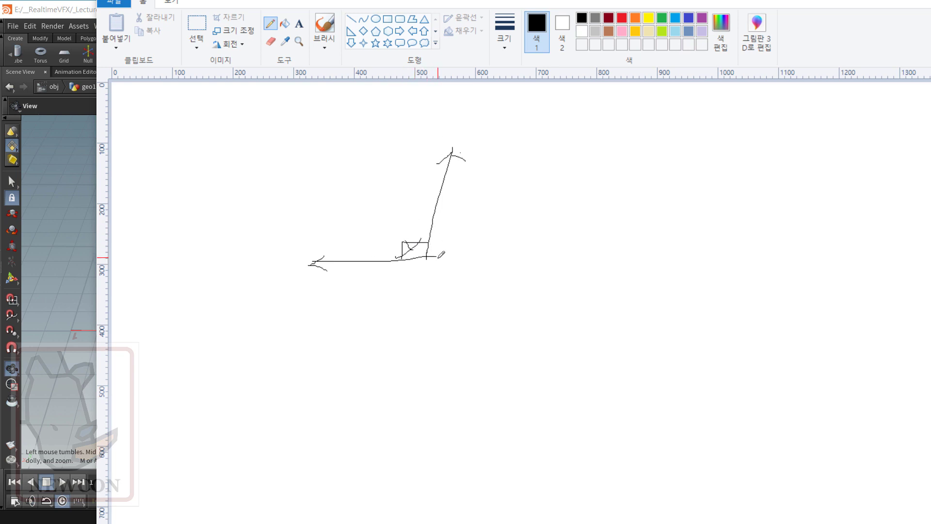
# Sketch a third, diagonal arrow from the shared corner with its own angle mark and a loop across it, and return to Houdini.
pyautogui.moveTo(449, 244)
pyautogui.mouseDown()
pyautogui.moveTo(504, 203)
pyautogui.moveTo(484, 236)
pyautogui.mouseUp()
pyautogui.moveTo(429, 250); pyautogui.dragTo(460, 249)
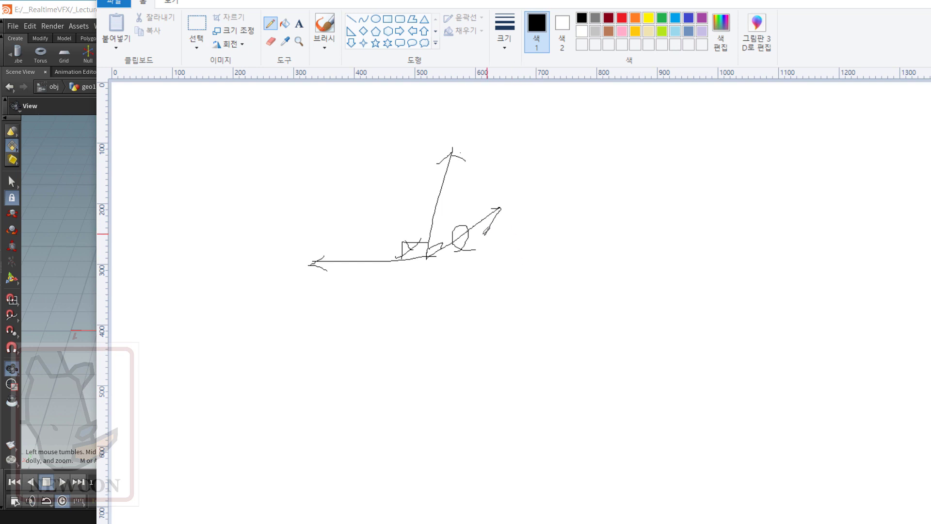
pyautogui.moveTo(464, 269)
pyautogui.mouseDown()
pyautogui.moveTo(464, 283)
pyautogui.moveTo(498, 273)
pyautogui.moveTo(522, 286)
pyautogui.mouseUp()
pyautogui.moveTo(621, 1); pyautogui.dragTo(930, 24)
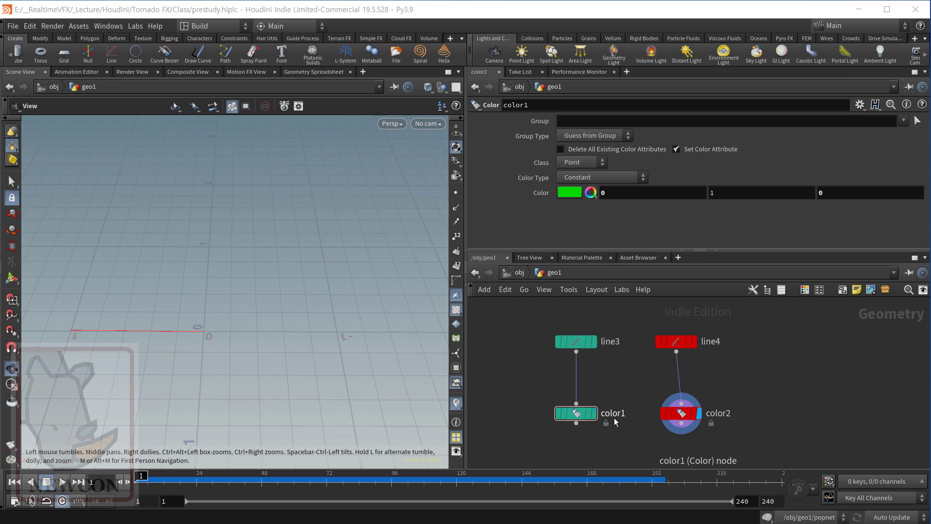
# Add a Point VOP below the color nodes, connecting color1 to its first input and color2 to its second.
pyautogui.moveTo(622, 446); pyautogui.dragTo(603, 410, button='middle')
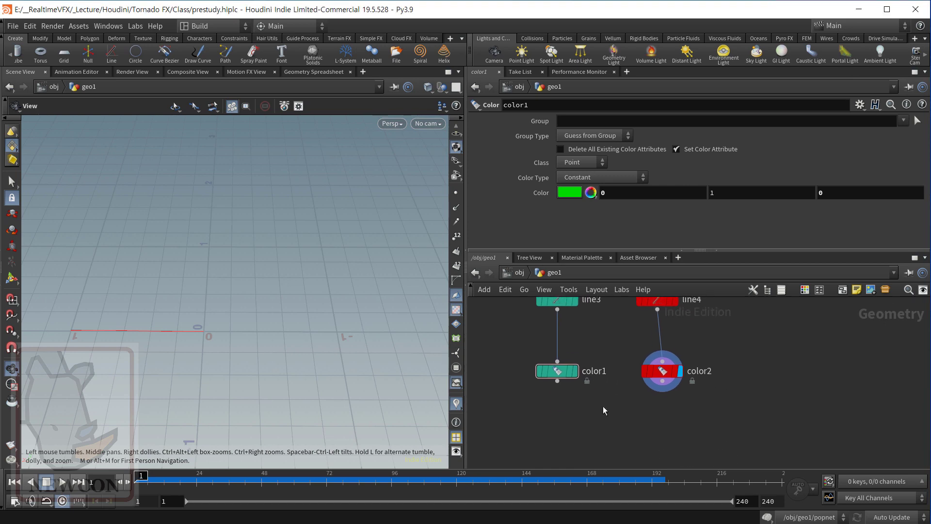
pyautogui.press('Tab')
pyautogui.moveTo(604, 406)
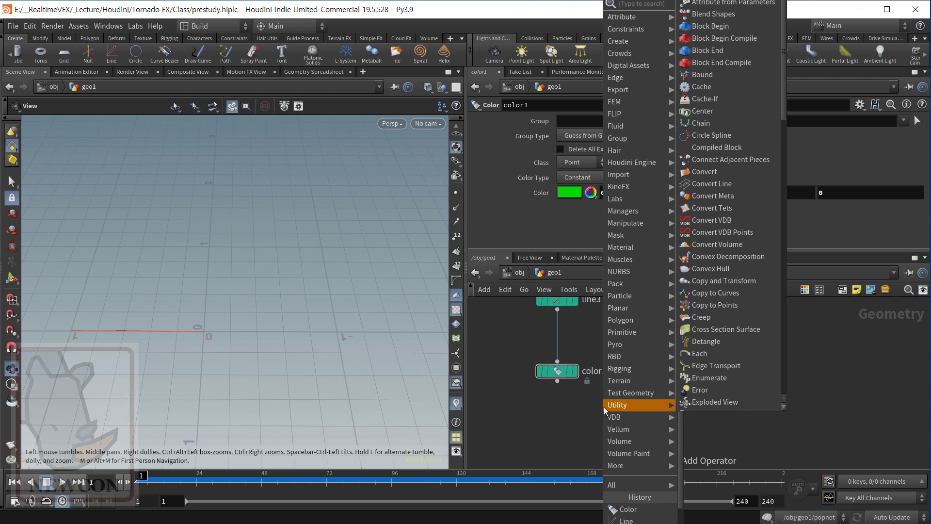
pyautogui.write('vop')
pyautogui.press('Down')
pyautogui.press('Down')
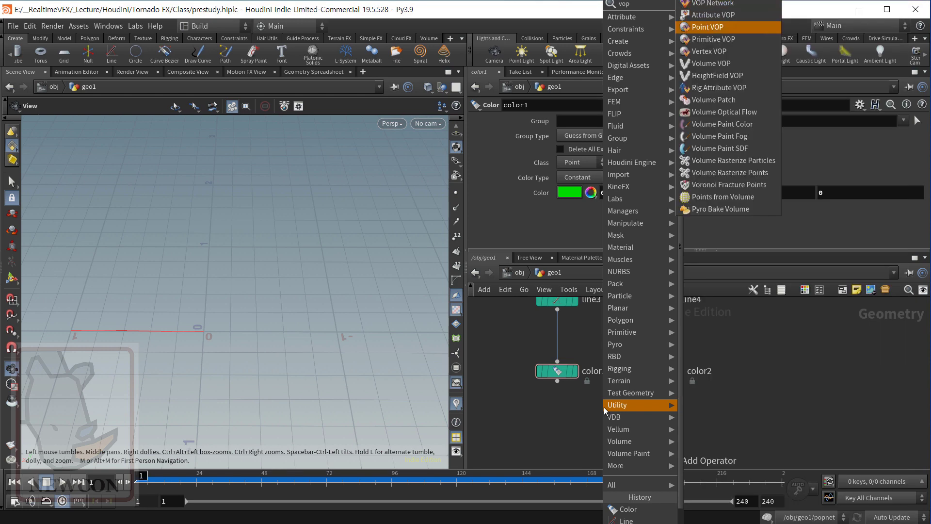
pyautogui.press('Return')
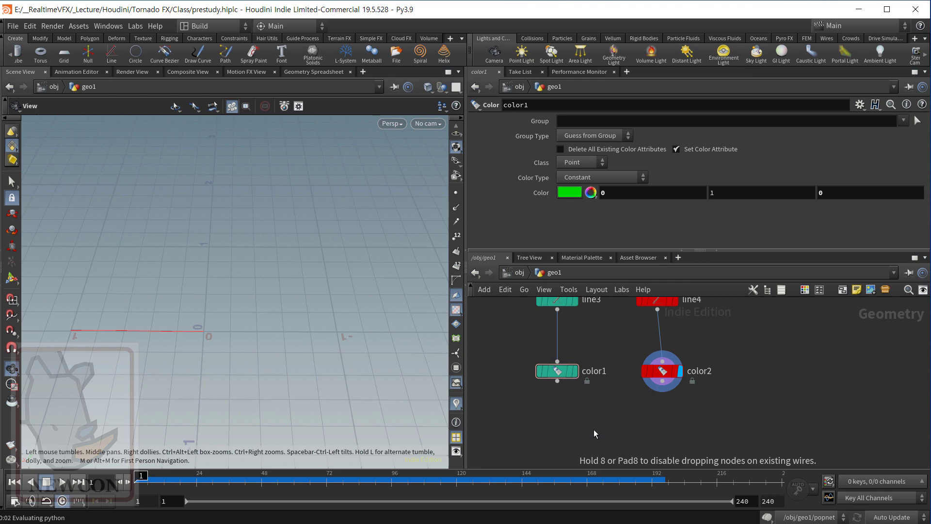
pyautogui.click(561, 380)
pyautogui.moveTo(558, 381)
pyautogui.mouseDown()
pyautogui.moveTo(581, 420)
pyautogui.moveTo(662, 381)
pyautogui.mouseUp()
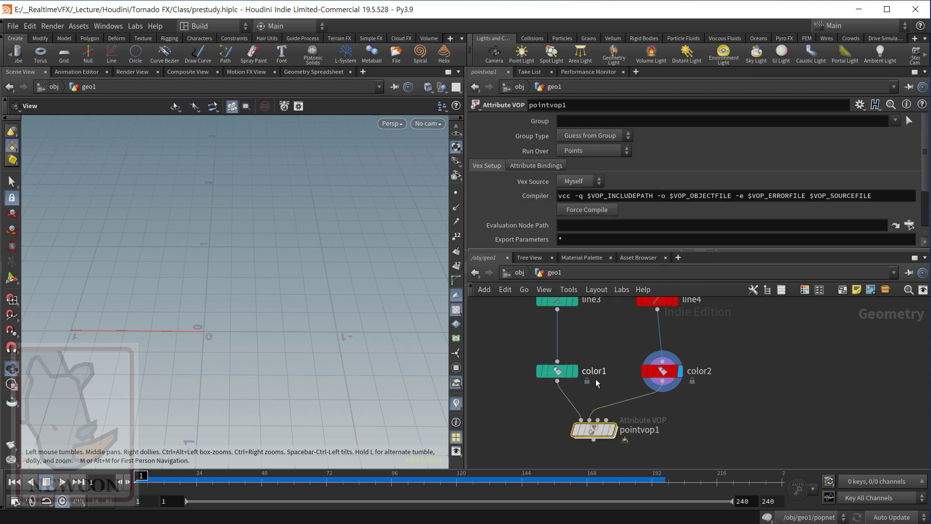
# Display pointvop1, rearrange the global parameters and output nodes inside it, and return to the geo1 network.
pyautogui.scroll(-3, 619, 381)
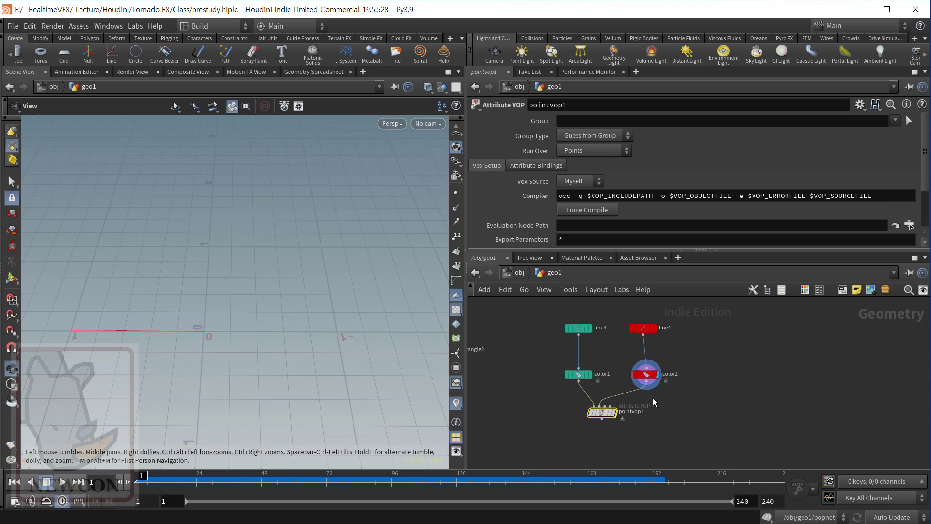
pyautogui.scroll(4, 668, 394)
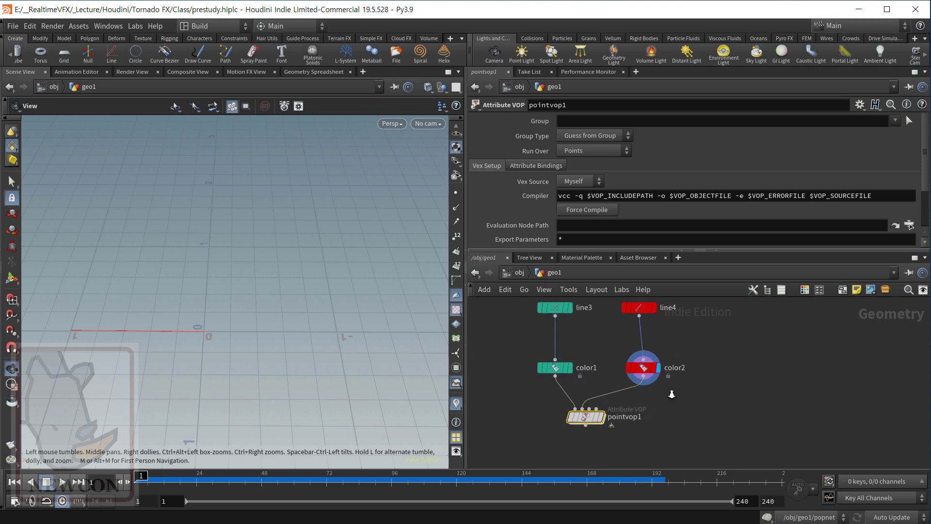
pyautogui.moveTo(582, 417)
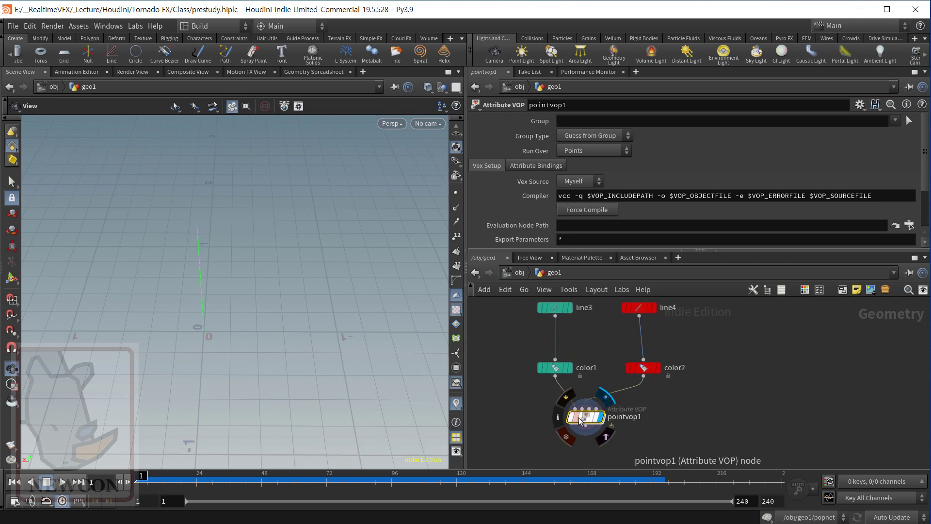
pyautogui.doubleClick(586, 418)
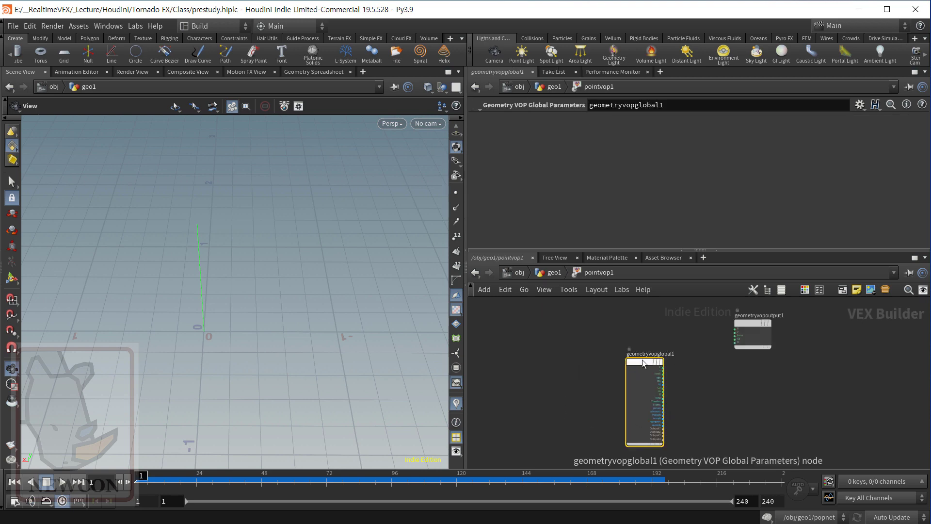
pyautogui.click(619, 360)
pyautogui.moveTo(619, 360); pyautogui.dragTo(549, 334)
pyautogui.moveTo(747, 322); pyautogui.dragTo(680, 335)
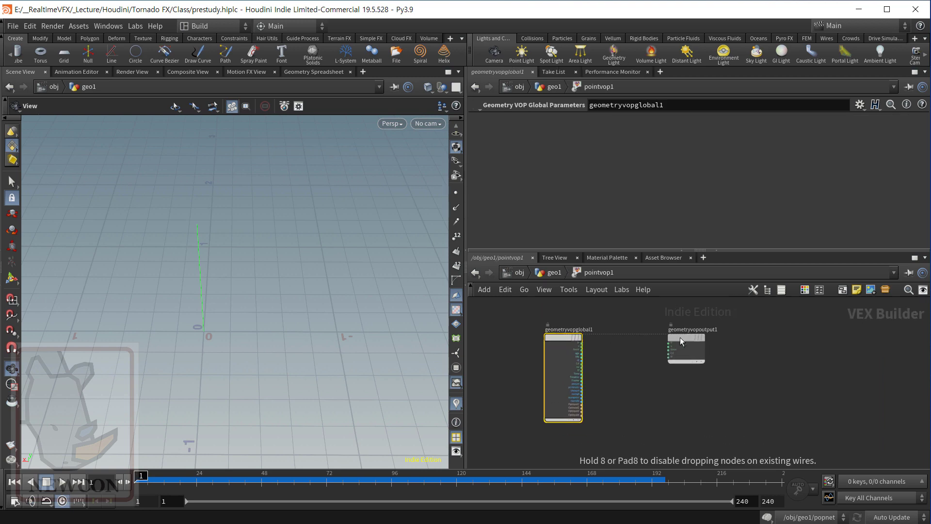
pyautogui.click(556, 274)
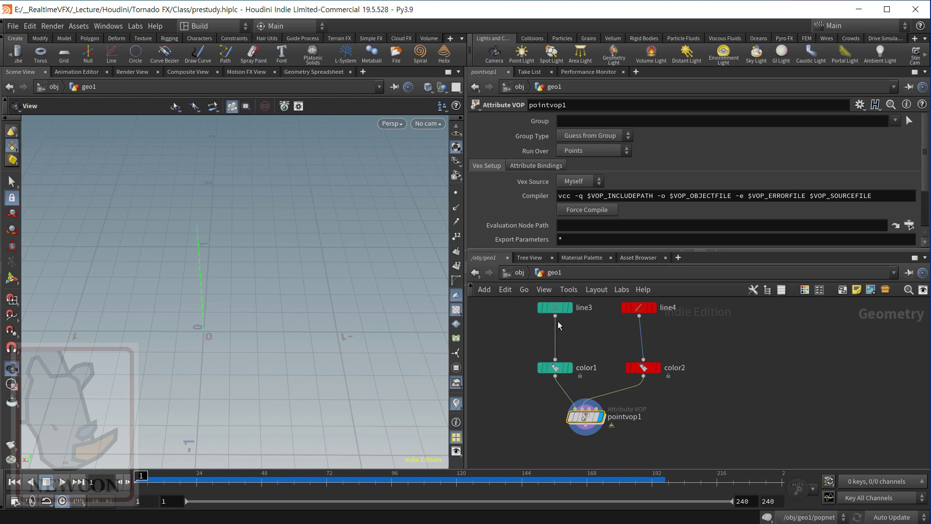
# Display the color2 node and examine the red line's direction against the grid from different angles.
pyautogui.moveTo(565, 313)
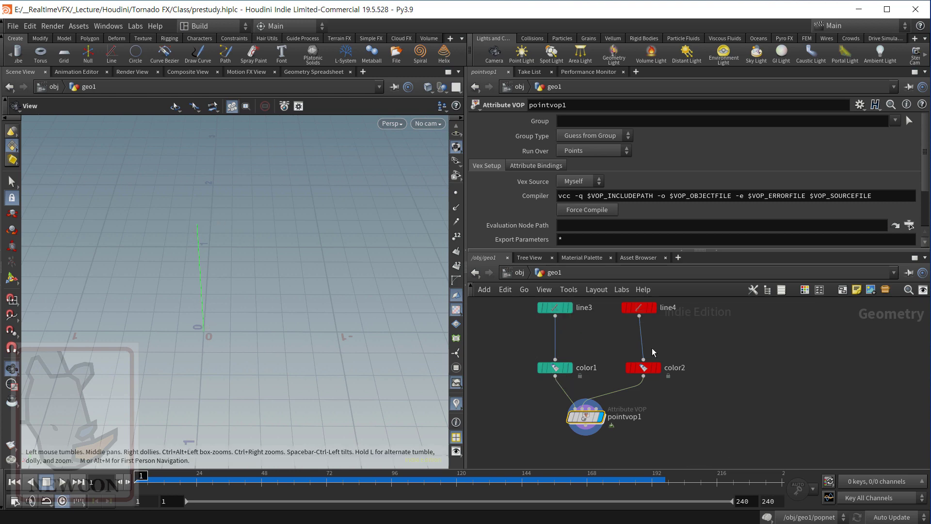
pyautogui.click(658, 368)
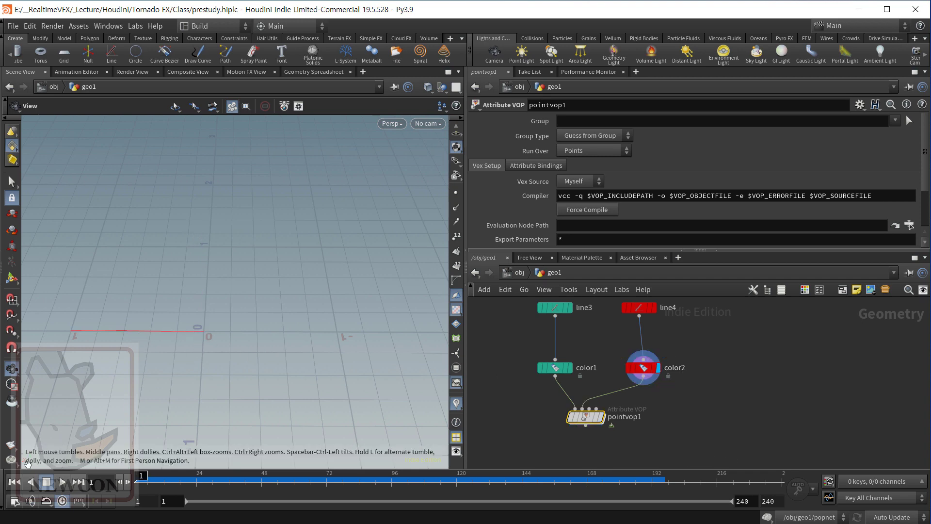
pyautogui.moveTo(162, 407); pyautogui.dragTo(152, 419)
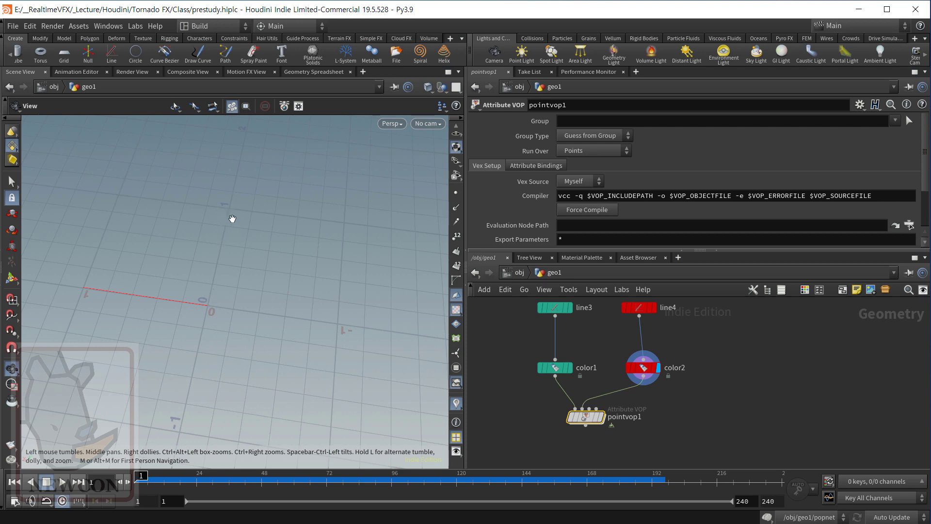
pyautogui.moveTo(243, 287); pyautogui.dragTo(269, 267)
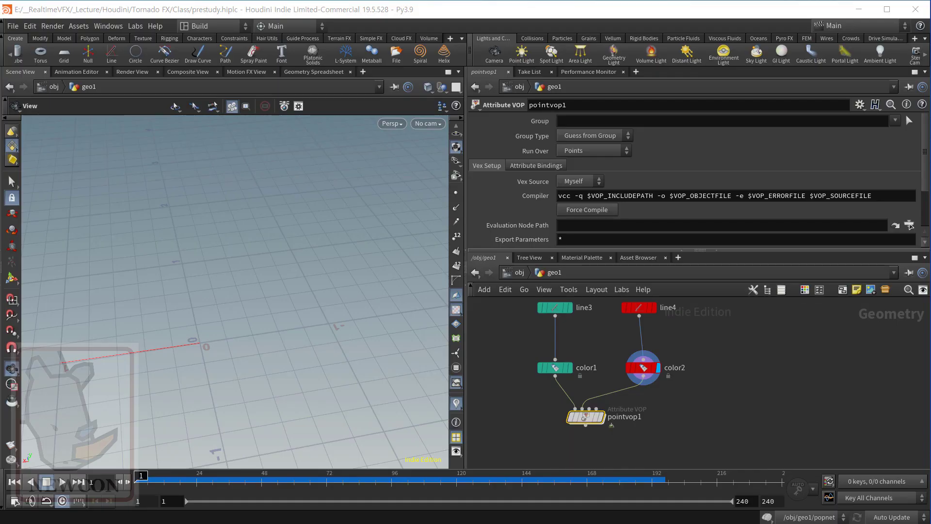
# Switch to the browser and examine the 3D basics lecture's Coordinate System section with its right-hand diagram.
pyautogui.moveTo(930, 192); pyautogui.dragTo(348, 20)
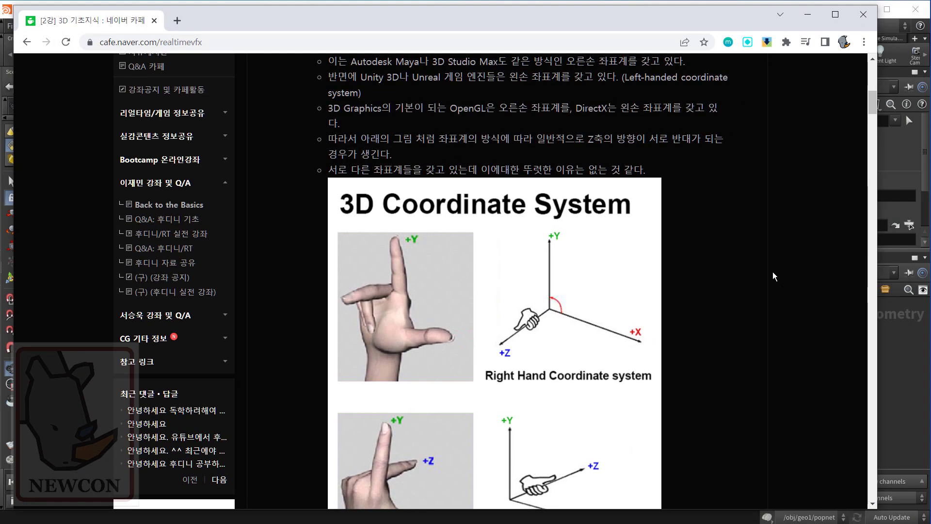
pyautogui.moveTo(876, 100); pyautogui.dragTo(879, 80)
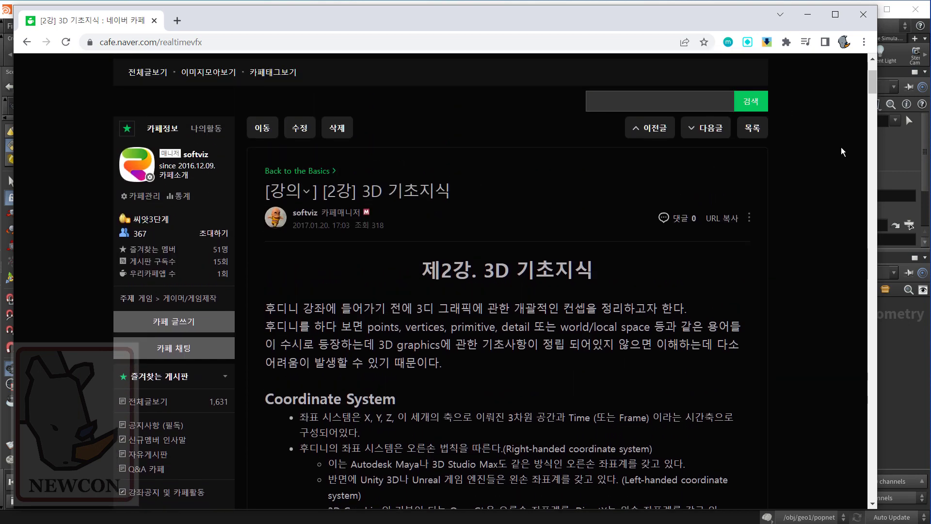
pyautogui.scroll(-1, 872, 87)
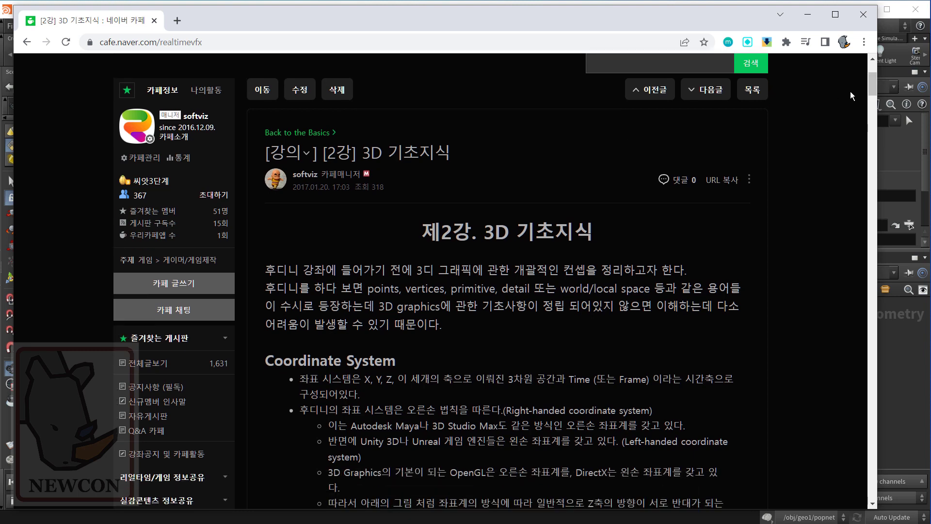
pyautogui.moveTo(872, 85)
pyautogui.mouseDown()
pyautogui.moveTo(865, 147)
pyautogui.moveTo(866, 98)
pyautogui.mouseUp()
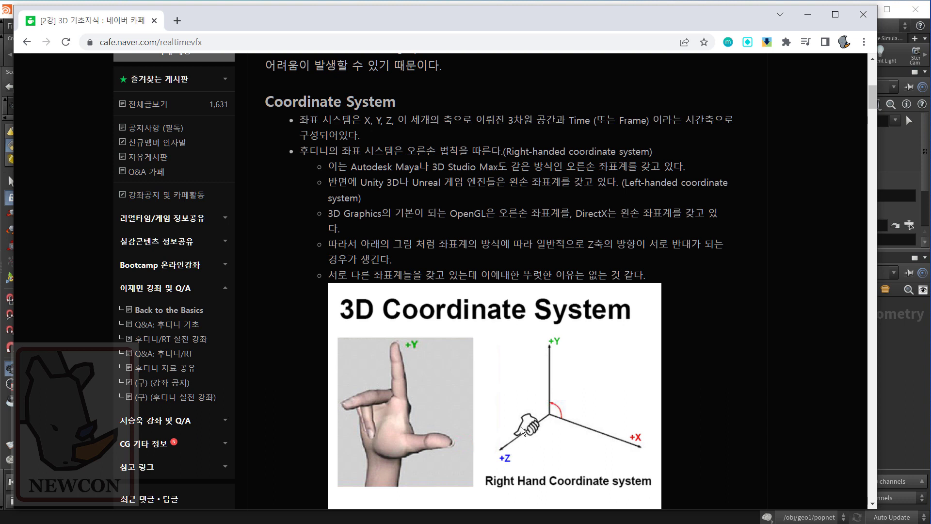
pyautogui.moveTo(571, 10); pyautogui.dragTo(545, 19)
pyautogui.moveTo(840, 108); pyautogui.dragTo(816, 107)
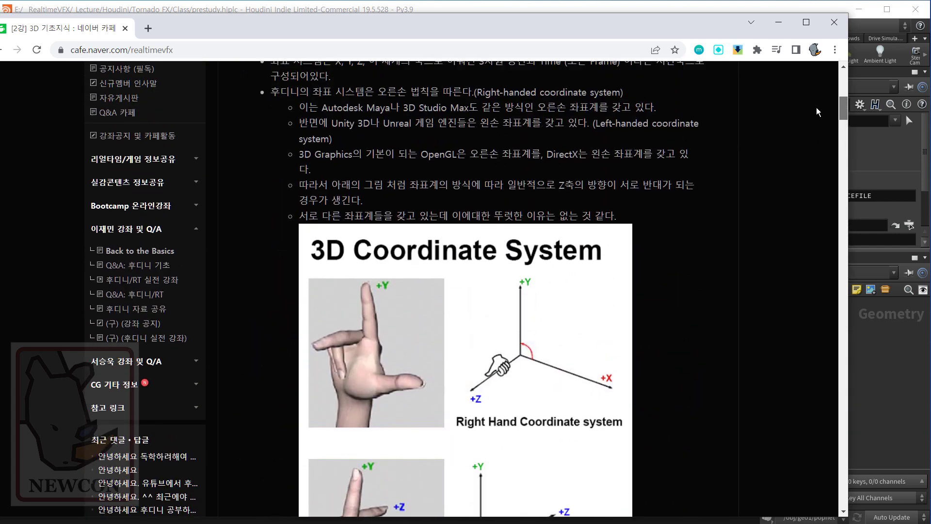
# Open the "[2강] 3D 기초지식" lecture from the Back to the Basics board, examine its coordinate system diagrams, and return to Houdini.
pyautogui.click(132, 252)
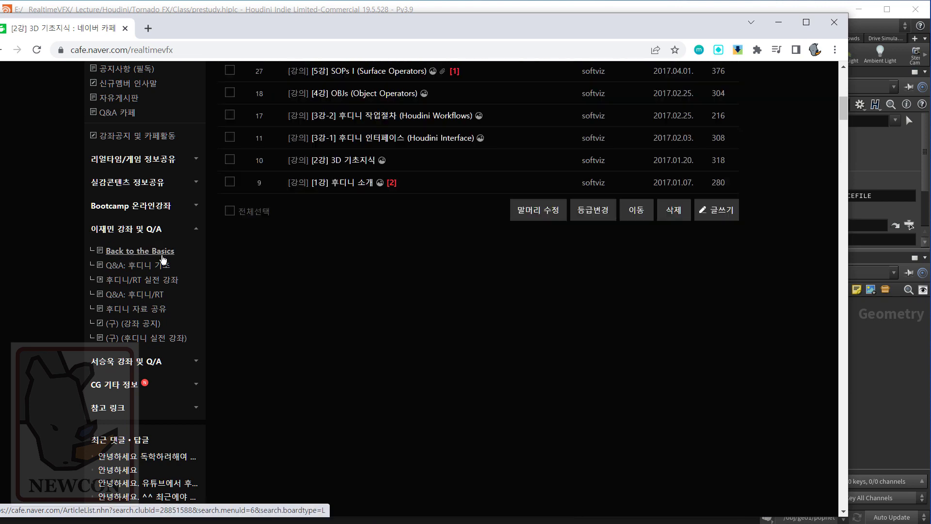
pyautogui.moveTo(842, 258)
pyautogui.mouseDown()
pyautogui.moveTo(836, 291)
pyautogui.moveTo(838, 268)
pyautogui.mouseUp()
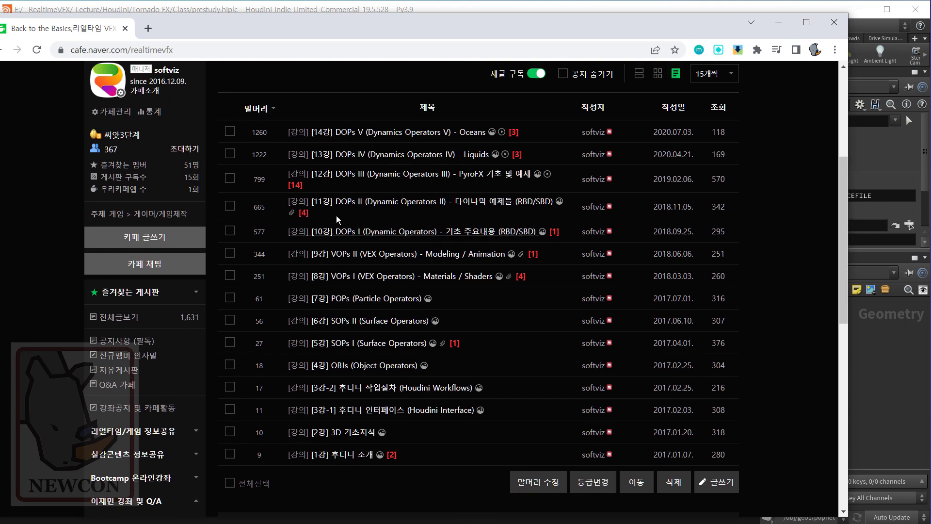
pyautogui.click(346, 432)
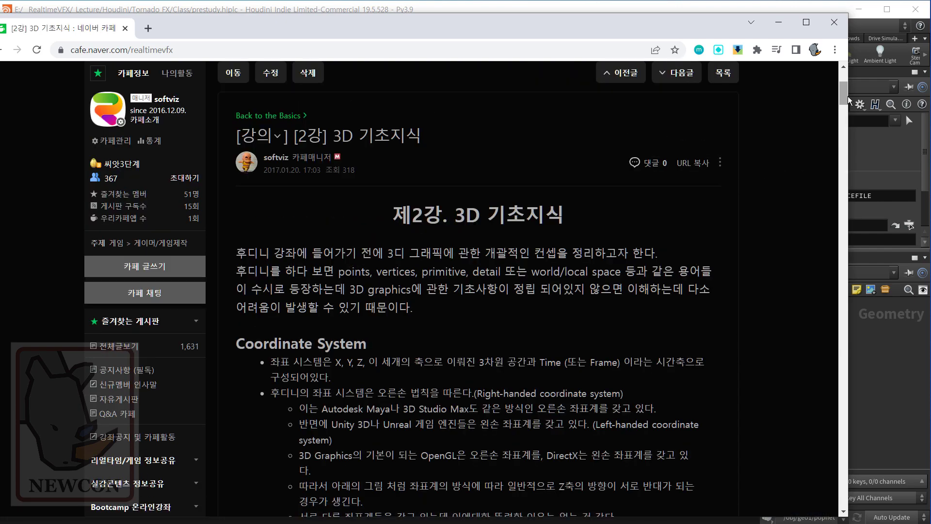
pyautogui.moveTo(843, 93); pyautogui.dragTo(841, 123)
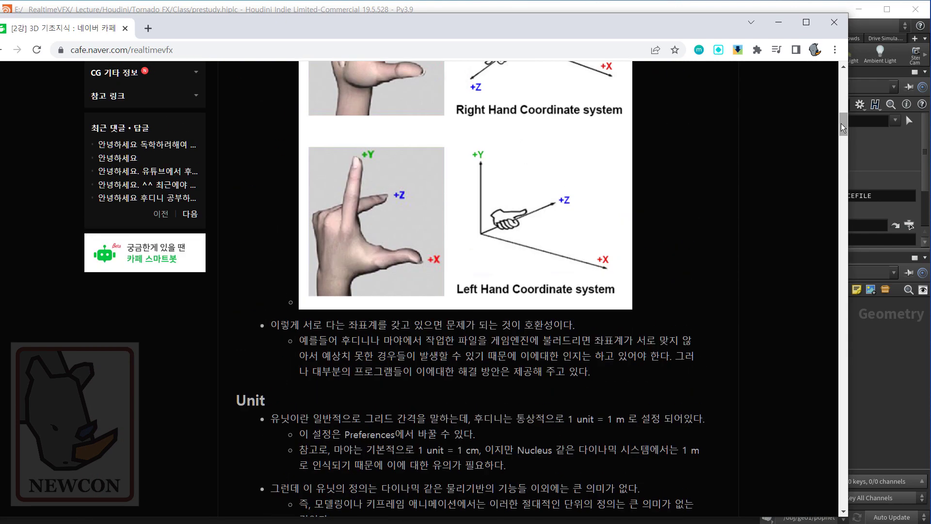
pyautogui.moveTo(674, 21); pyautogui.dragTo(930, 95)
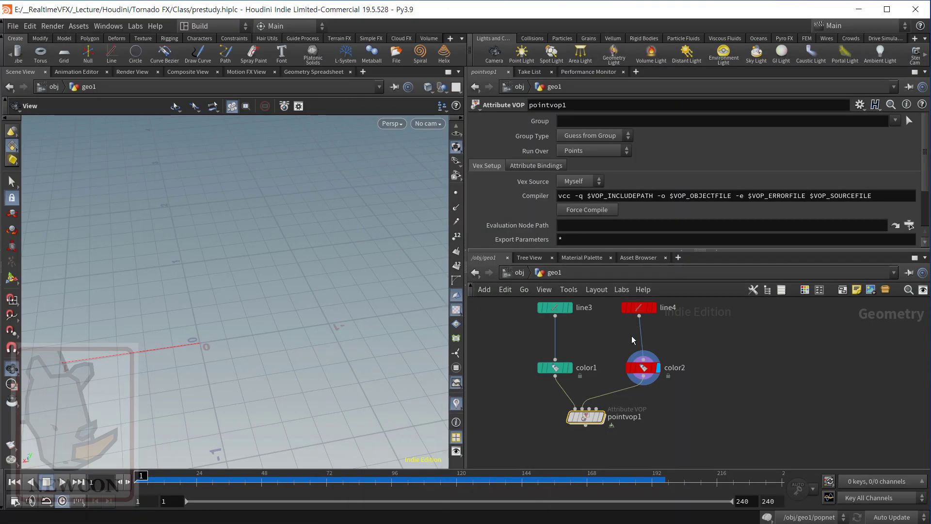
# Display pointvop1, enter its network, and move the geometryvopoutput1 node farther from the global parameters node.
pyautogui.click(600, 417)
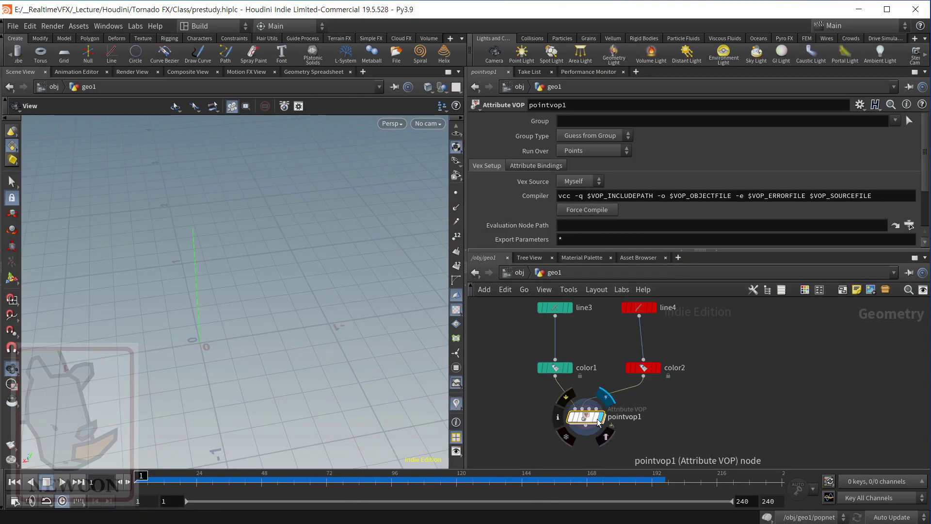
pyautogui.doubleClick(588, 418)
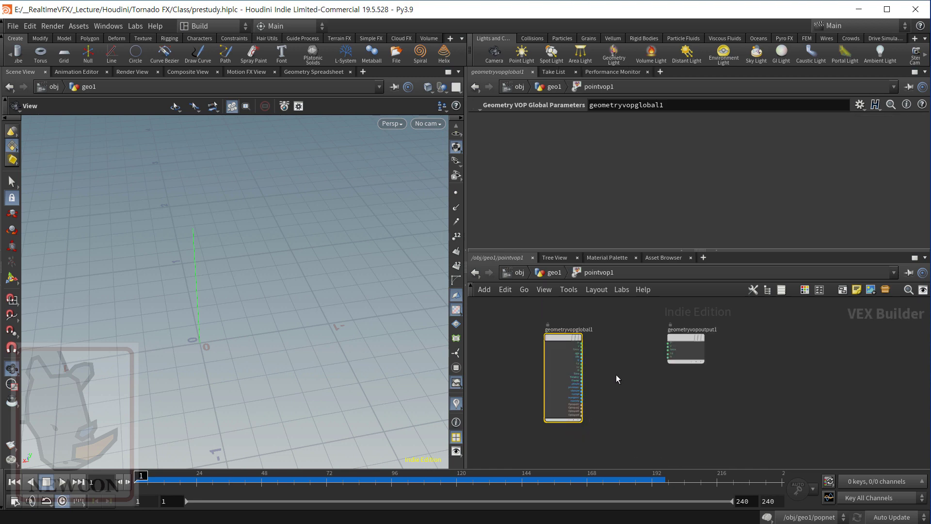
pyautogui.scroll(2, 616, 375)
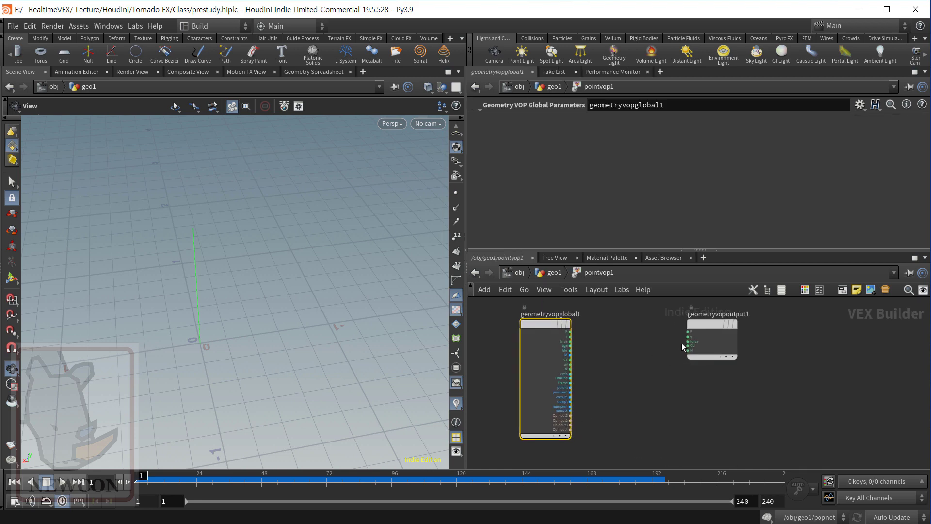
pyautogui.moveTo(703, 324); pyautogui.dragTo(746, 343)
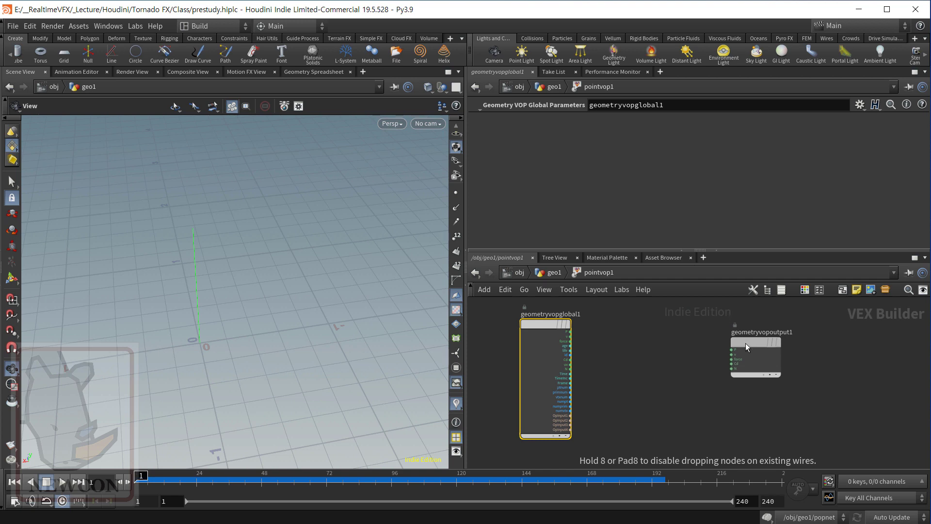
pyautogui.scroll(3, 631, 398)
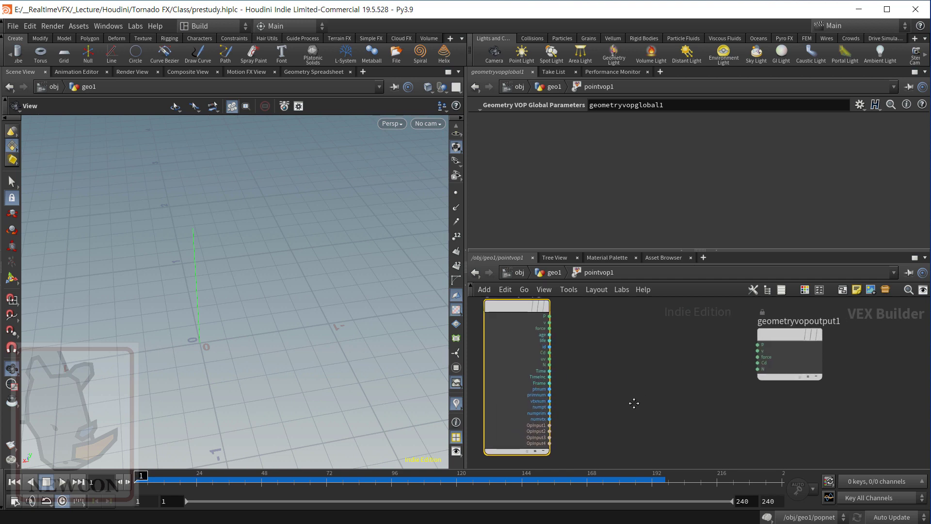
# Add a Get Attribute node between the global parameters and geometryvopoutput1 in the pointvop1 network.
pyautogui.moveTo(634, 403); pyautogui.dragTo(620, 399, button='middle')
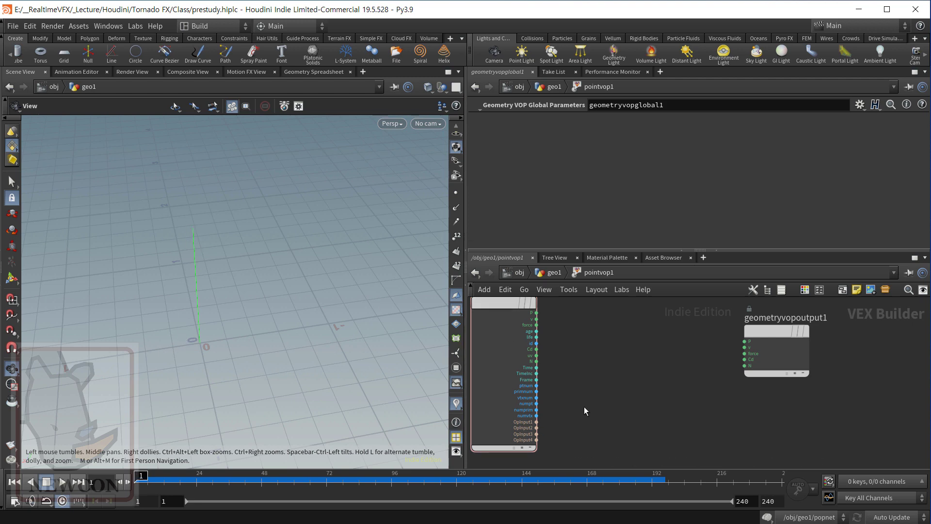
pyautogui.press('Tab')
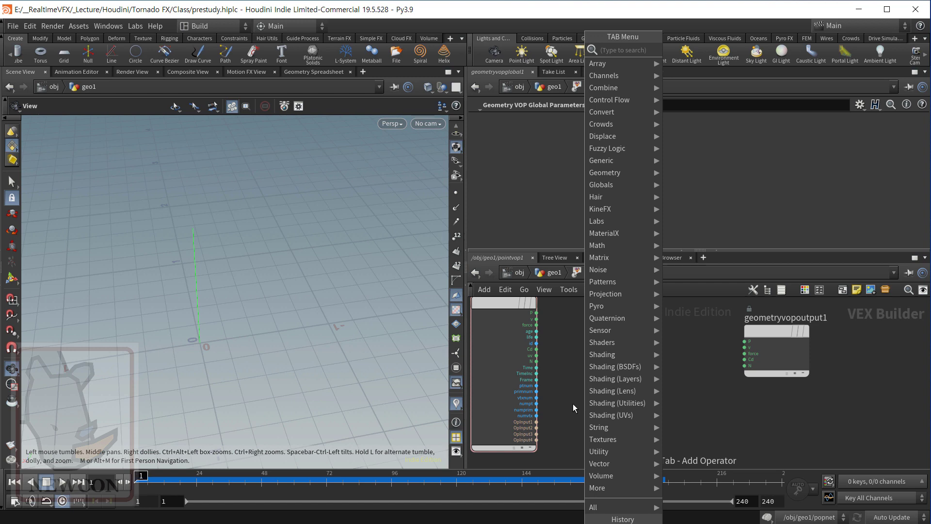
pyautogui.write('getaat')
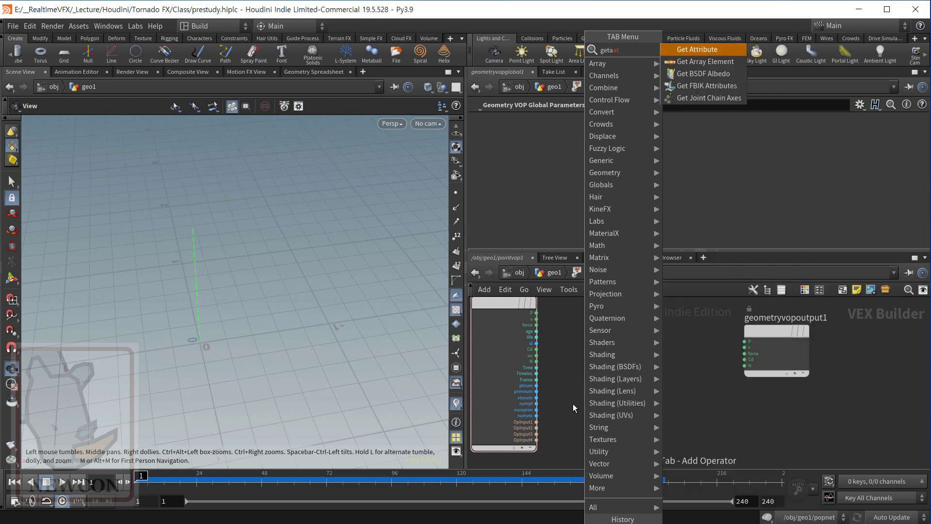
pyautogui.press('Return')
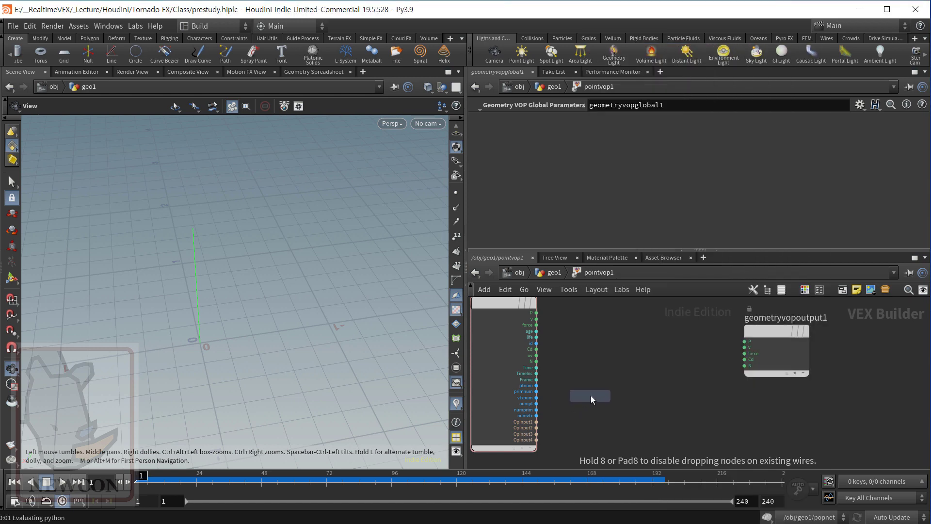
pyautogui.click(589, 395)
# Set the attribute of getattrib1 to P and wire OpInput2 from the global parameters into its file input.
pyautogui.scroll(2, 661, 426)
pyautogui.moveTo(663, 418); pyautogui.dragTo(687, 445, button='middle')
pyautogui.moveTo(568, 181); pyautogui.dragTo(532, 180)
pyautogui.write('P')
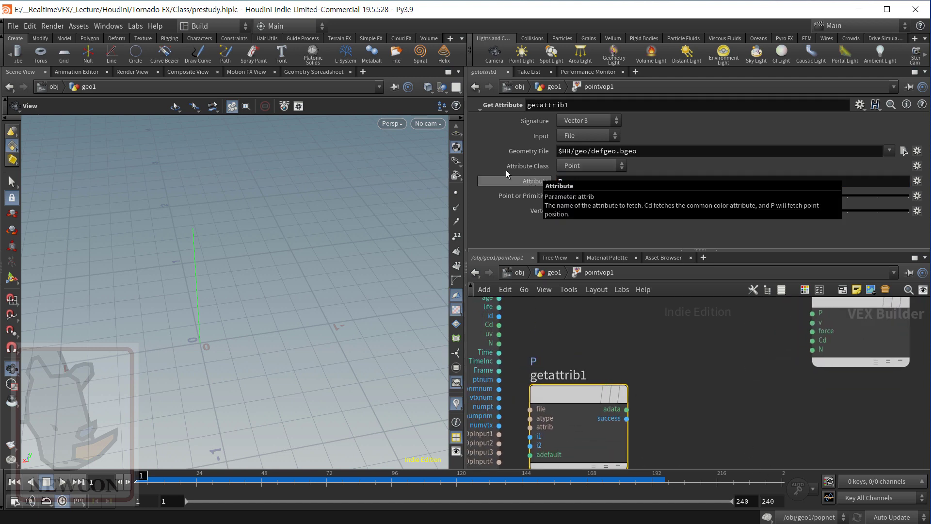
pyautogui.moveTo(713, 424); pyautogui.dragTo(782, 381, button='middle')
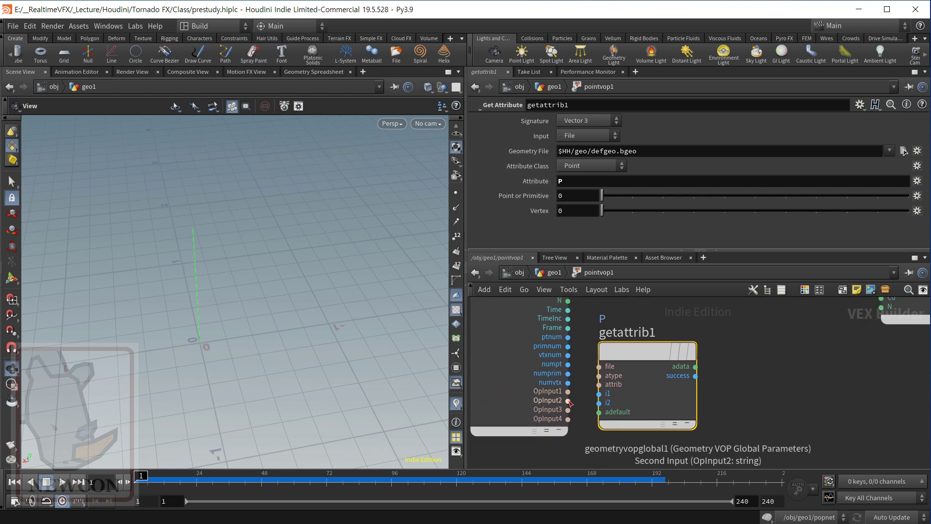
pyautogui.moveTo(568, 401); pyautogui.dragTo(650, 372)
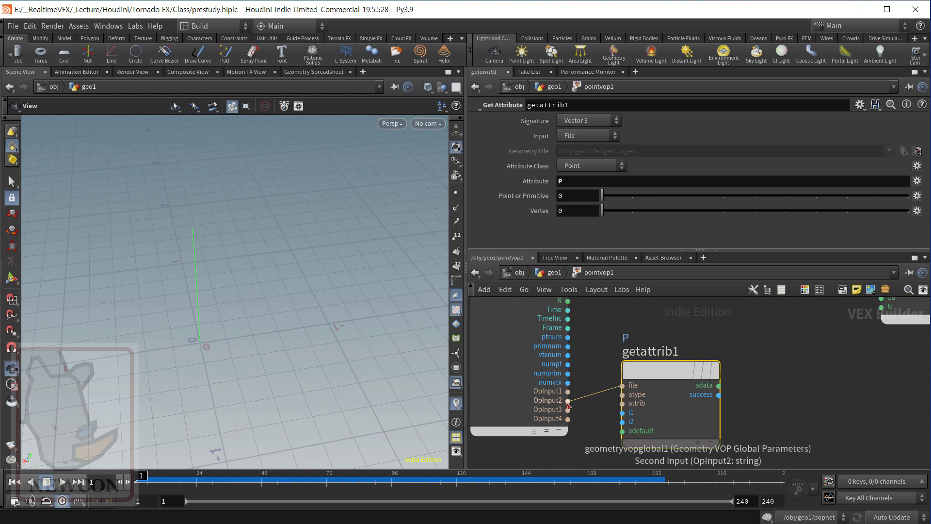
# Shift geometryvopoutput1 farther away and add a Cross Product node in front of it.
pyautogui.scroll(-3, 772, 389)
pyautogui.moveTo(777, 400); pyautogui.dragTo(628, 432, button='middle')
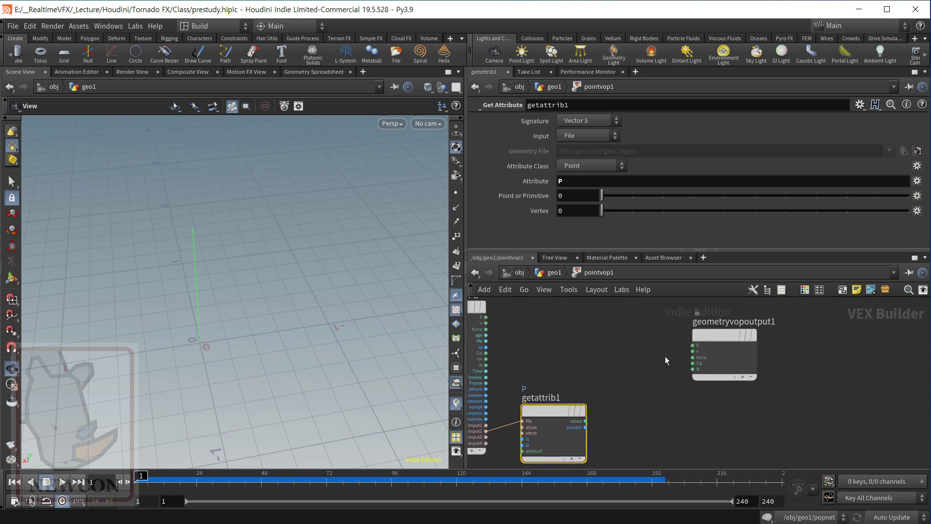
pyautogui.moveTo(712, 339); pyautogui.dragTo(759, 336)
pyautogui.press('Tab')
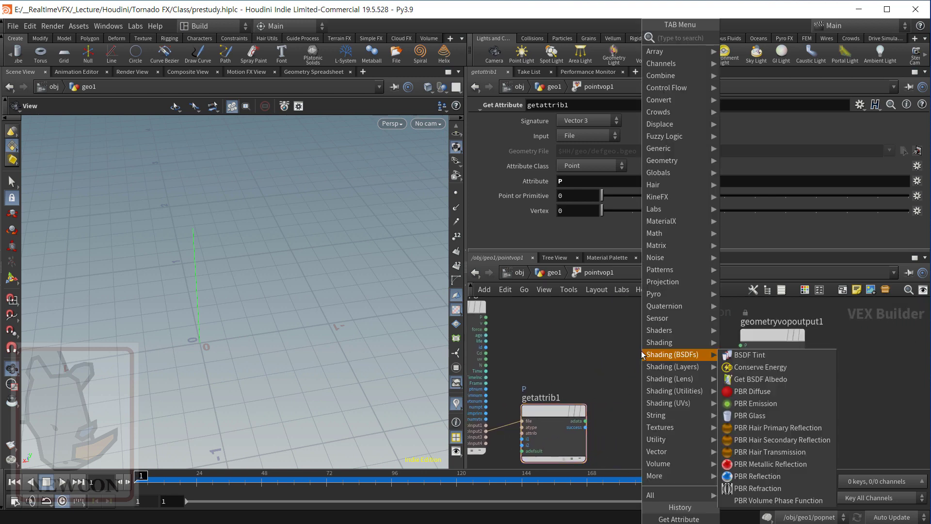
pyautogui.write('cross')
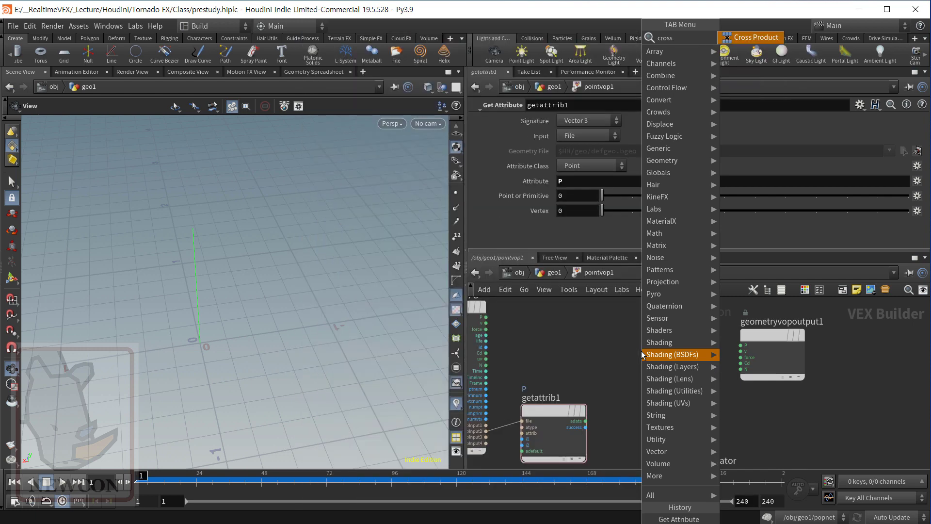
pyautogui.press('Return')
pyautogui.click(649, 334)
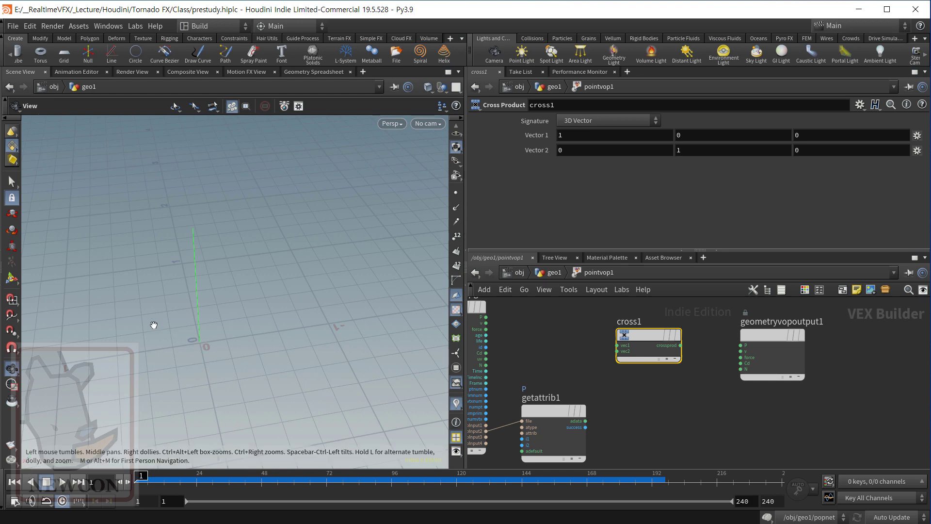
# Wire getattrib1's adata into vec1 and the global P into vec2 of cross1, and its crossprod into the output's P.
pyautogui.moveTo(153, 324); pyautogui.dragTo(110, 392)
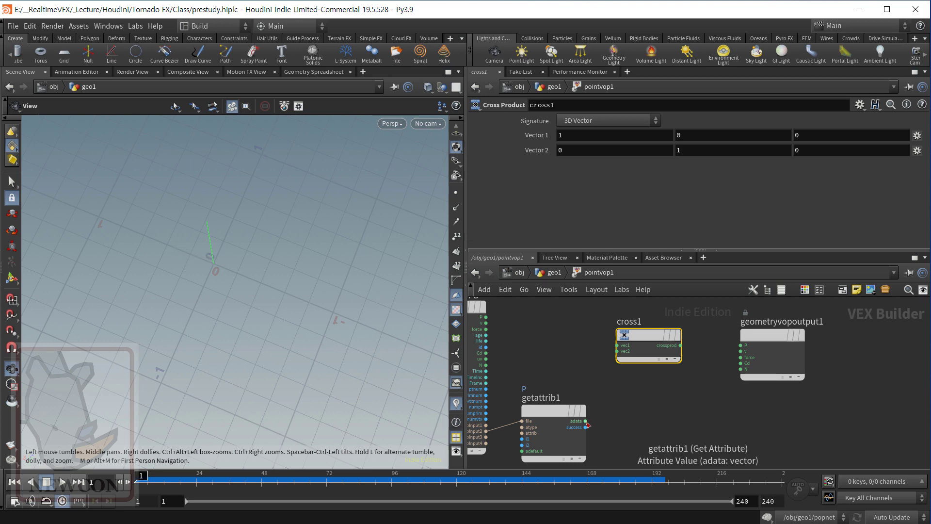
pyautogui.moveTo(586, 421); pyautogui.dragTo(618, 345)
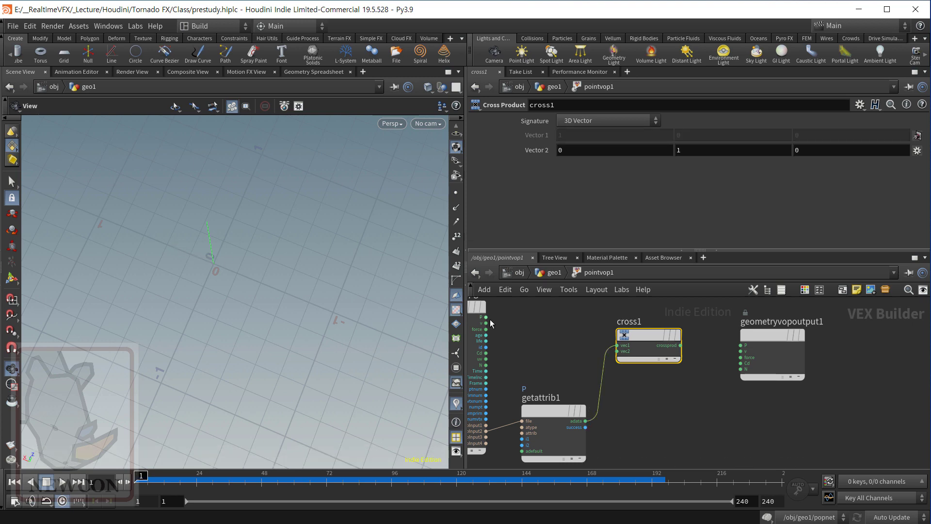
pyautogui.moveTo(486, 318); pyautogui.dragTo(617, 351)
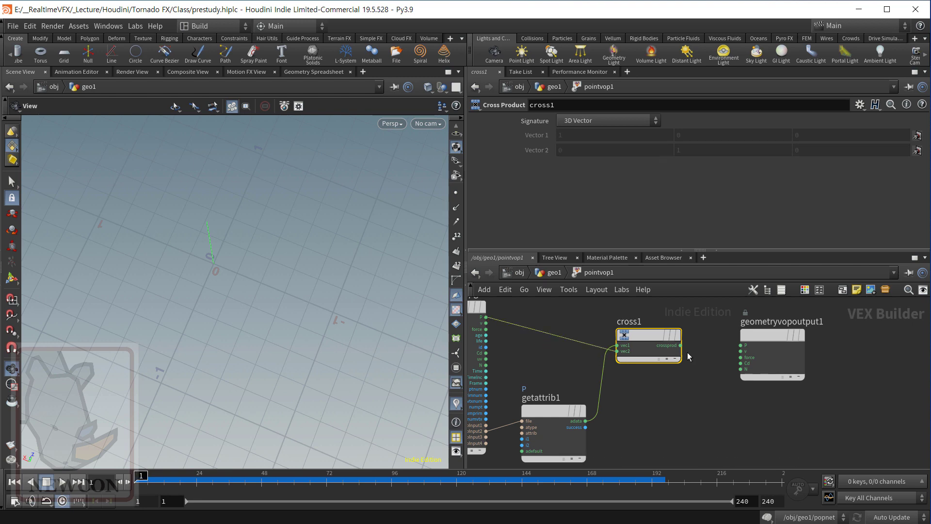
pyautogui.moveTo(681, 346); pyautogui.dragTo(741, 346)
# Return to the geo1 network and examine pointvop1's result in the viewport.
pyautogui.press('Tab')
pyautogui.press('Escape')
pyautogui.click(554, 273)
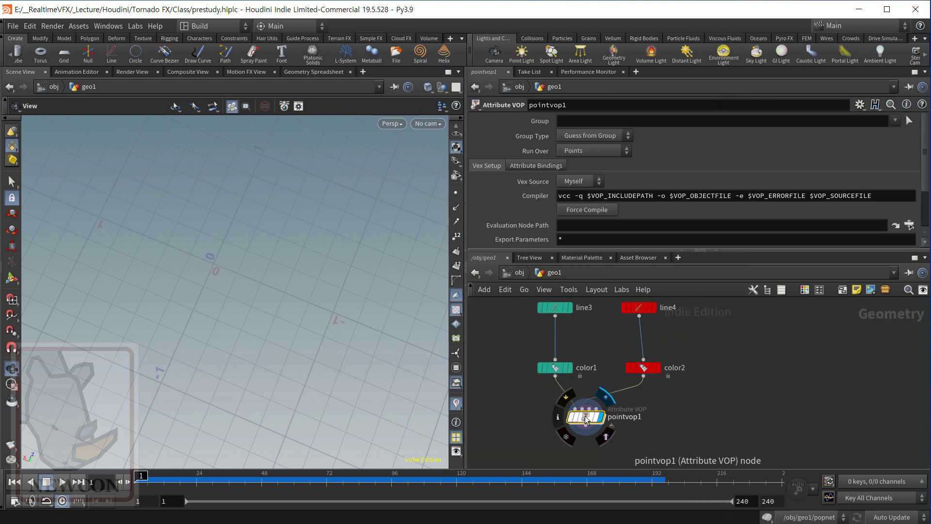
pyautogui.moveTo(358, 302); pyautogui.dragTo(312, 297)
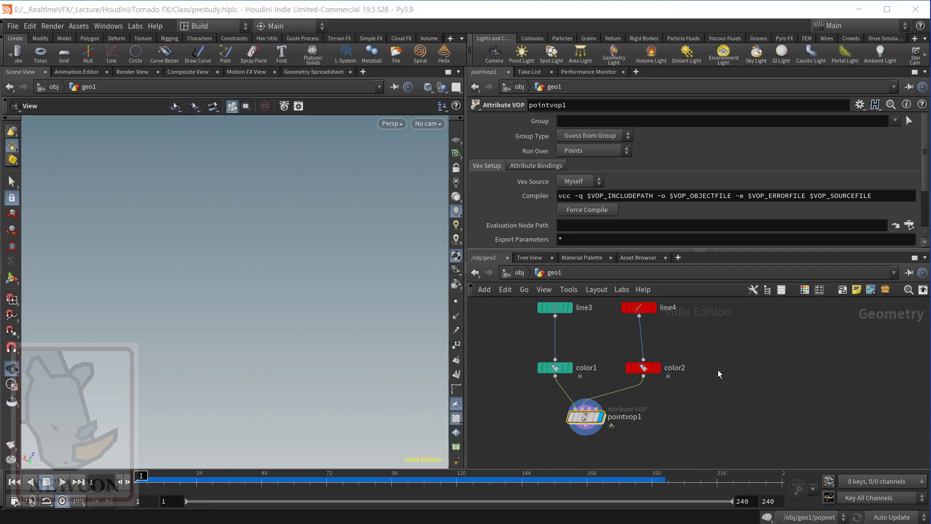
# Reopen the pointvop1 network and wire the global ptnum into getattrib1's i1 input.
pyautogui.doubleClick(588, 418)
pyautogui.moveTo(662, 411); pyautogui.dragTo(741, 357, button='middle')
pyautogui.scroll(3, 570, 387)
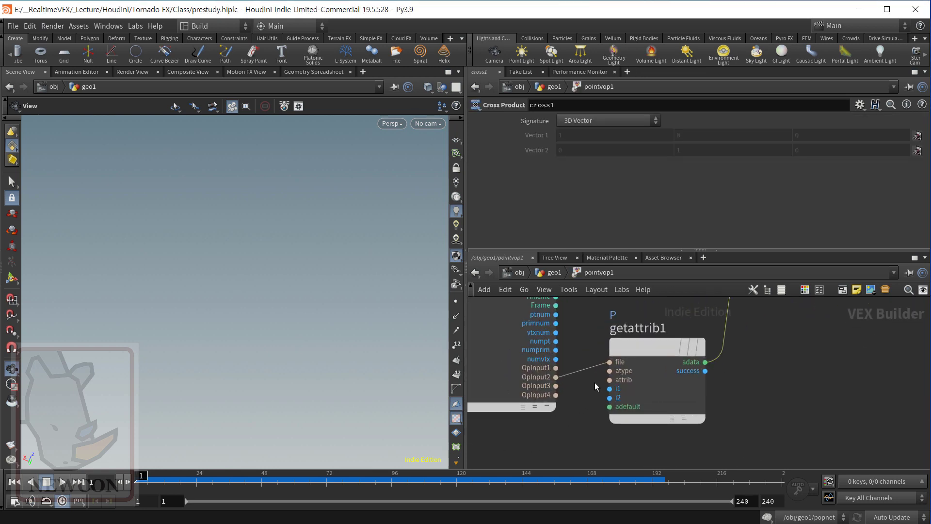
pyautogui.click(642, 349)
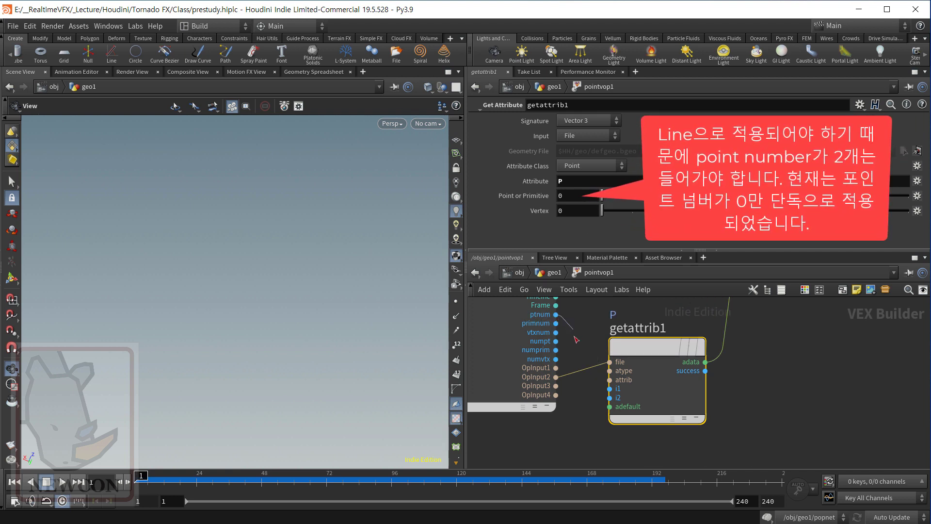
pyautogui.moveTo(556, 315); pyautogui.dragTo(609, 388)
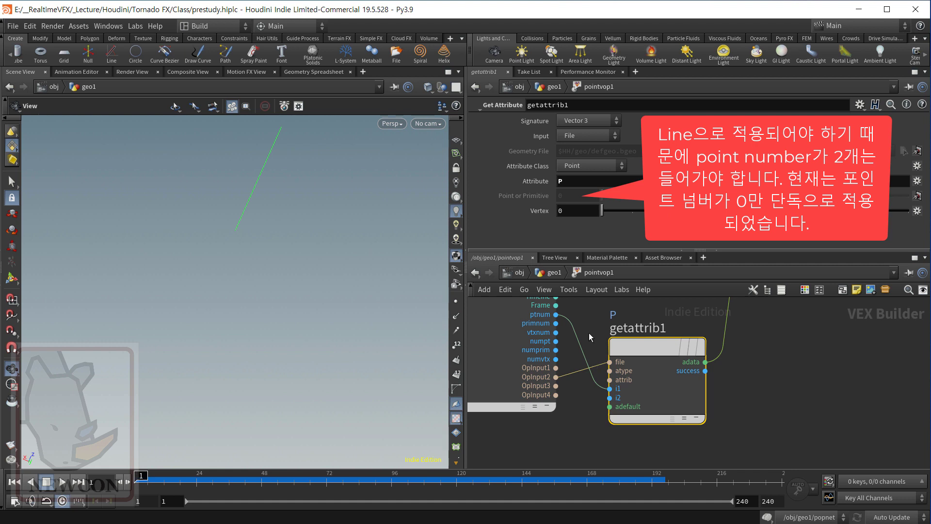
# Examine the complete pointvop1 wiring and check the resulting line's direction against the grid from different angles.
pyautogui.scroll(-3, 590, 337)
pyautogui.scroll(-4, 725, 371)
pyautogui.moveTo(730, 372); pyautogui.dragTo(600, 418, button='middle')
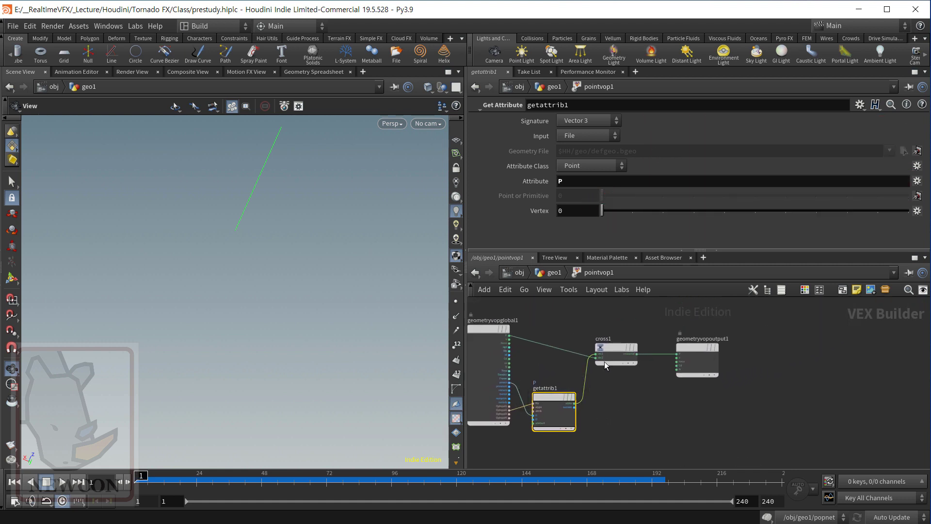
pyautogui.click(555, 272)
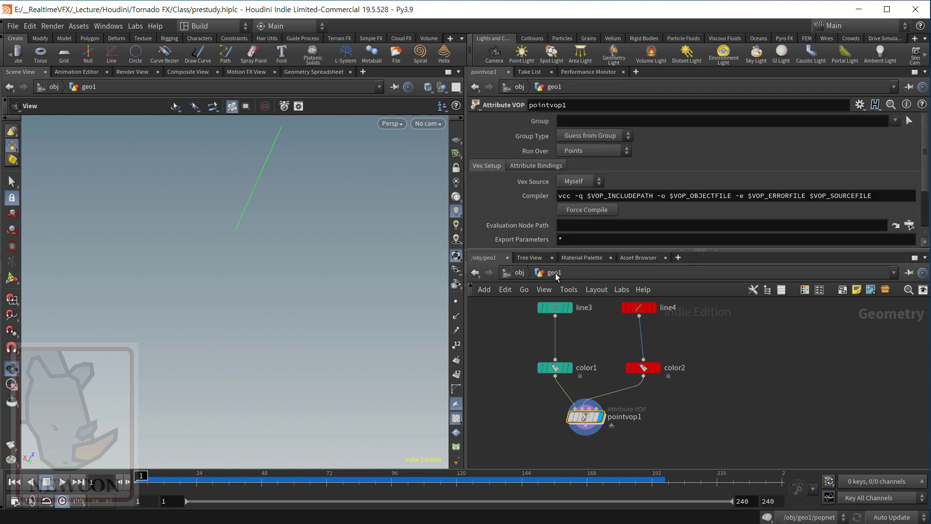
pyautogui.doubleClick(589, 415)
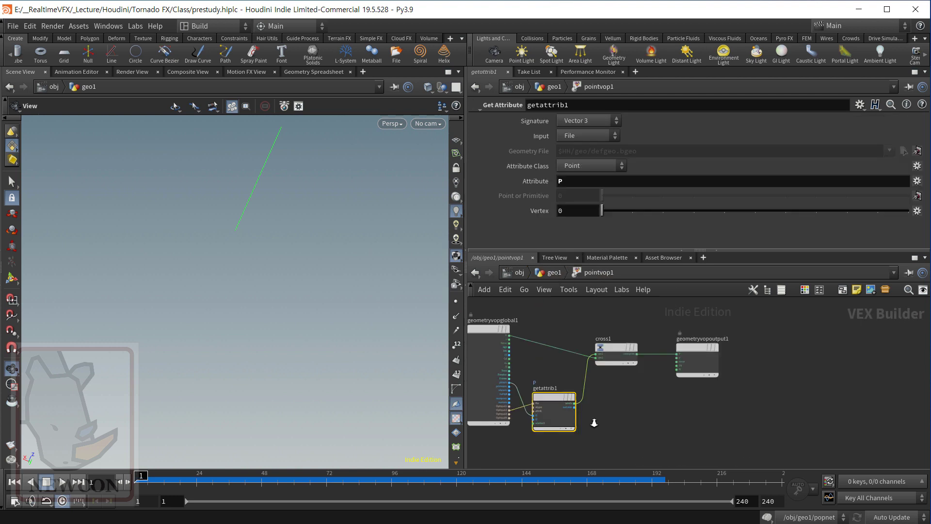
pyautogui.scroll(2, 594, 423)
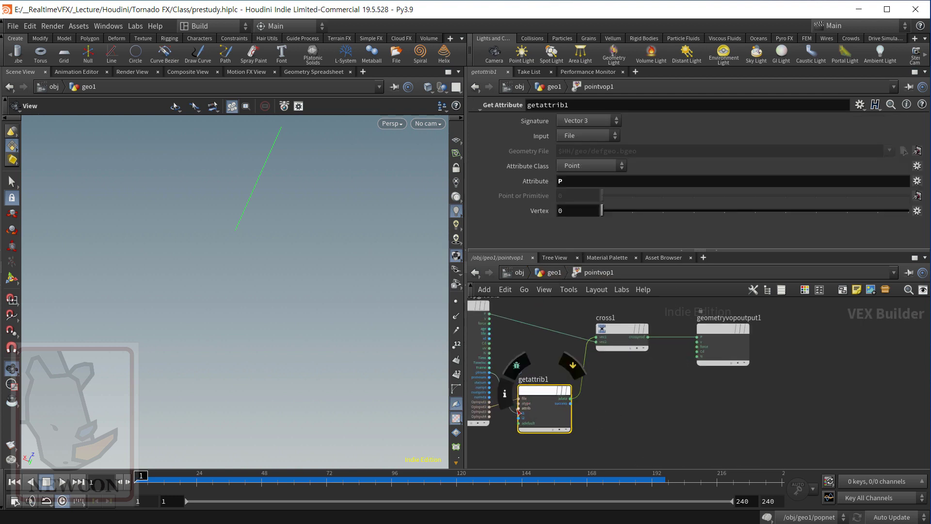
pyautogui.scroll(1, 624, 426)
pyautogui.scroll(1, 624, 426)
pyautogui.moveTo(639, 417); pyautogui.dragTo(733, 441, button='middle')
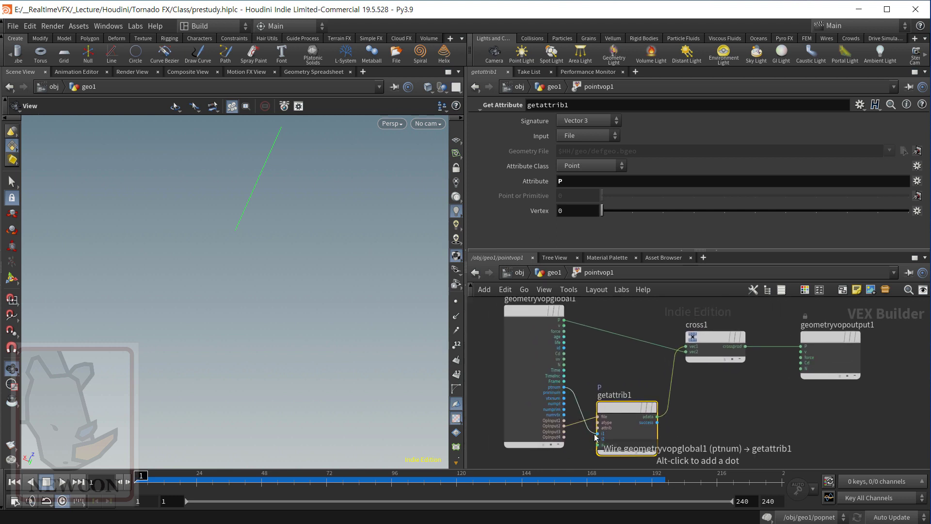
pyautogui.moveTo(347, 171); pyautogui.dragTo(324, 172)
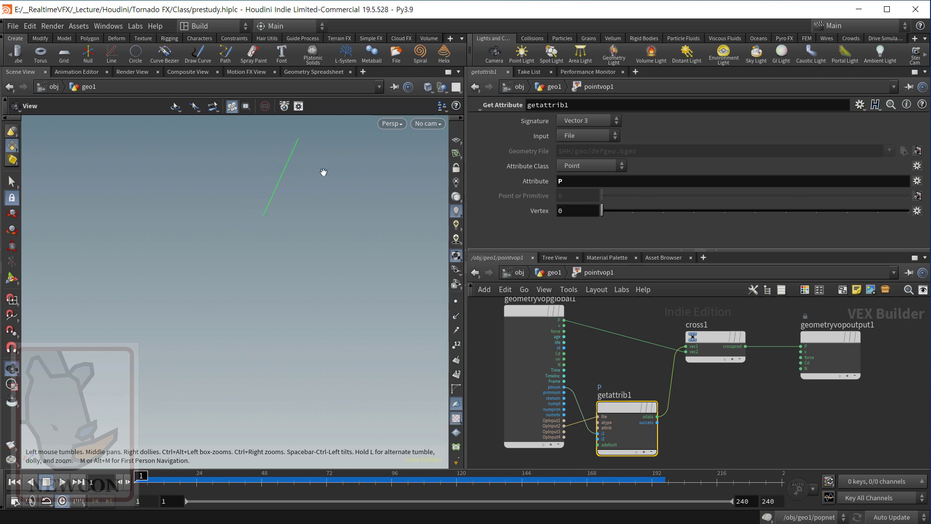
pyautogui.moveTo(427, 160); pyautogui.dragTo(353, 353)
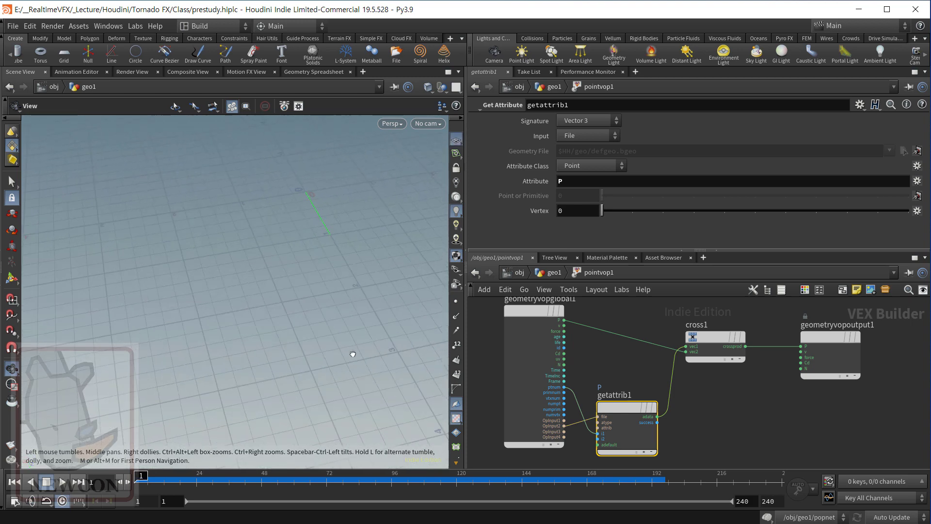
# Go back up to the geo1 network and add a Color node below pointvop1.
pyautogui.press('u')
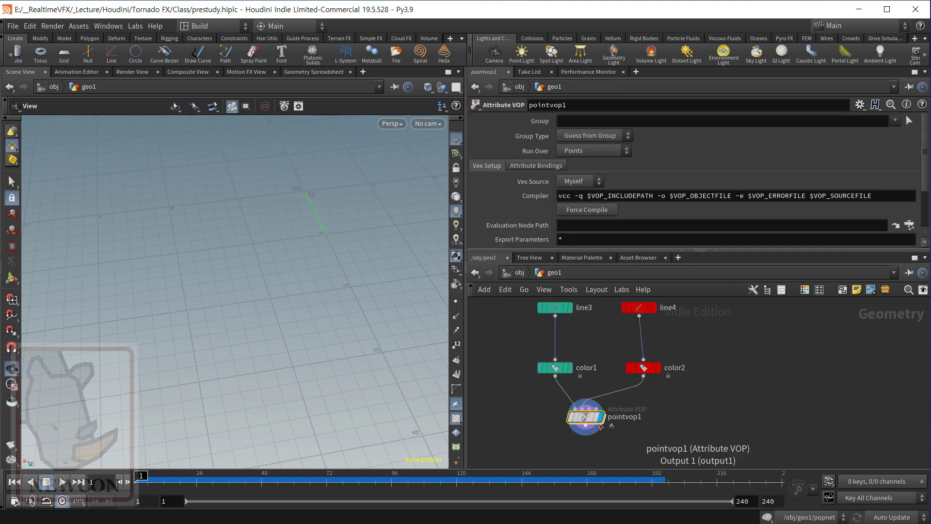
pyautogui.press('Tab')
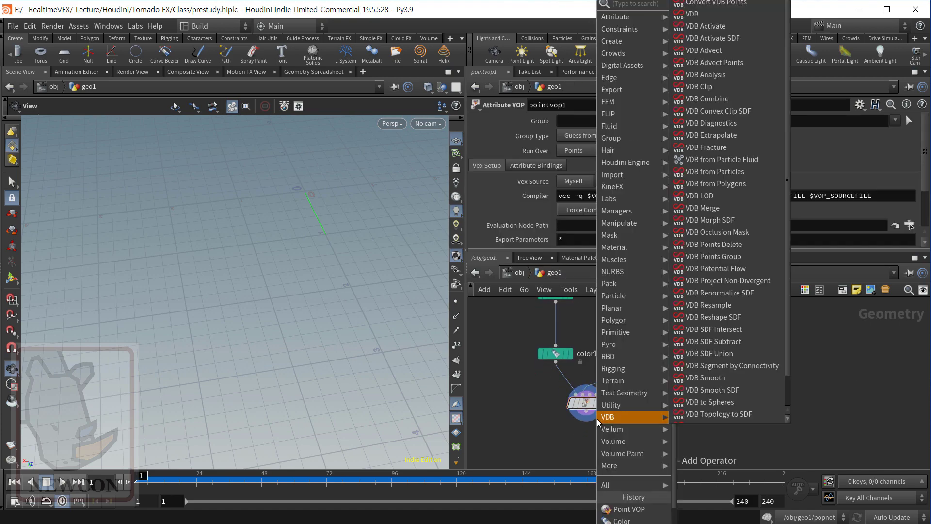
pyautogui.write('col')
pyautogui.press('Return')
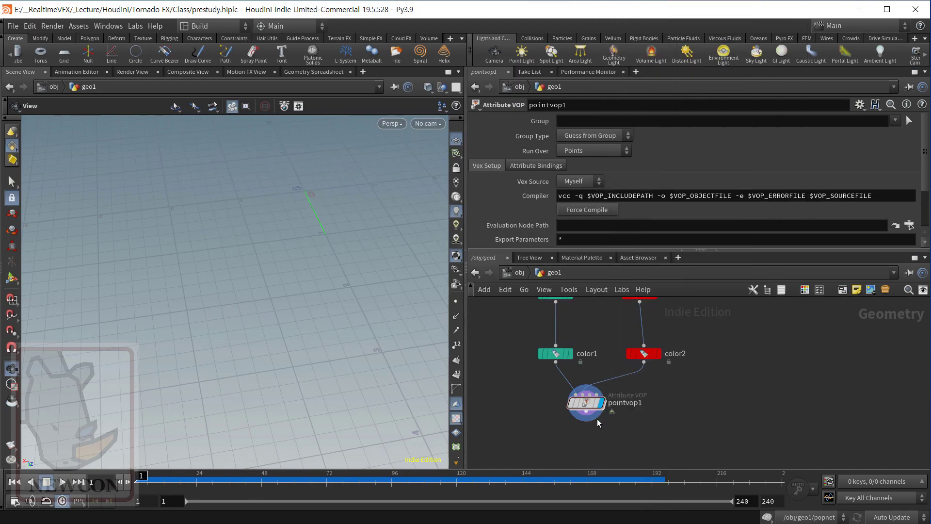
pyautogui.click(586, 428)
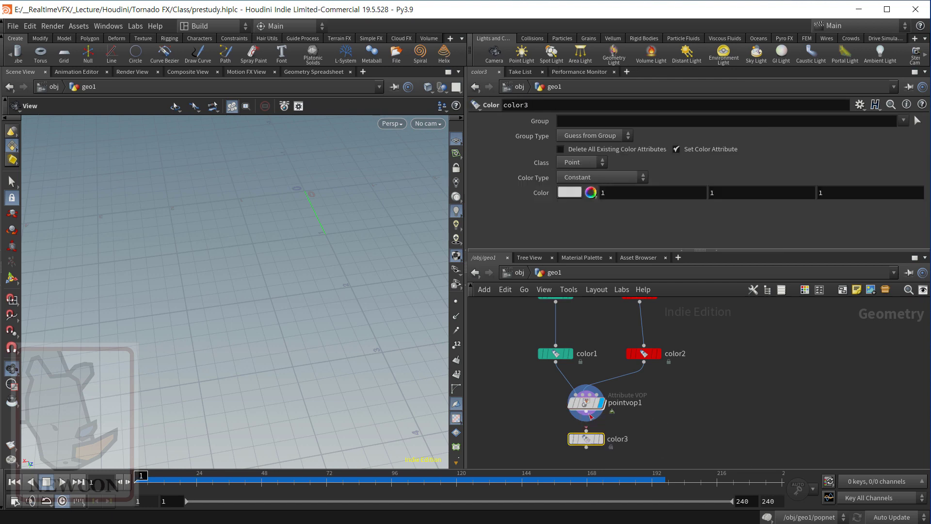
# Connect pointvop1 to color3, display color3, and set its color to blue (0, 0, 1).
pyautogui.click(601, 439)
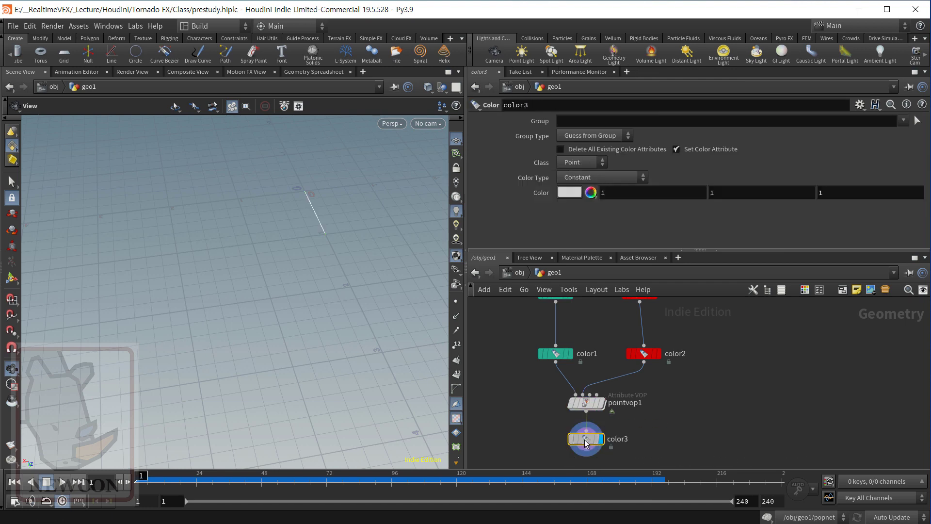
pyautogui.click(570, 192)
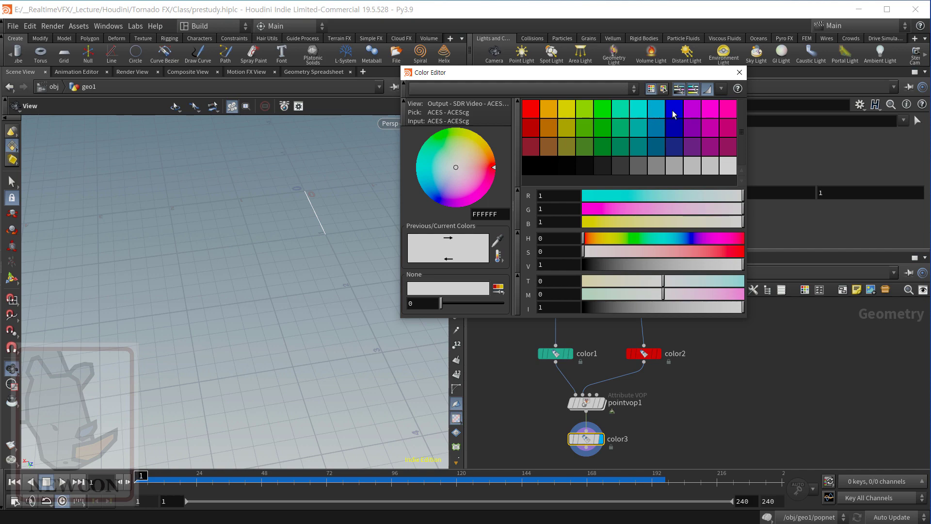
pyautogui.click(674, 113)
pyautogui.click(740, 73)
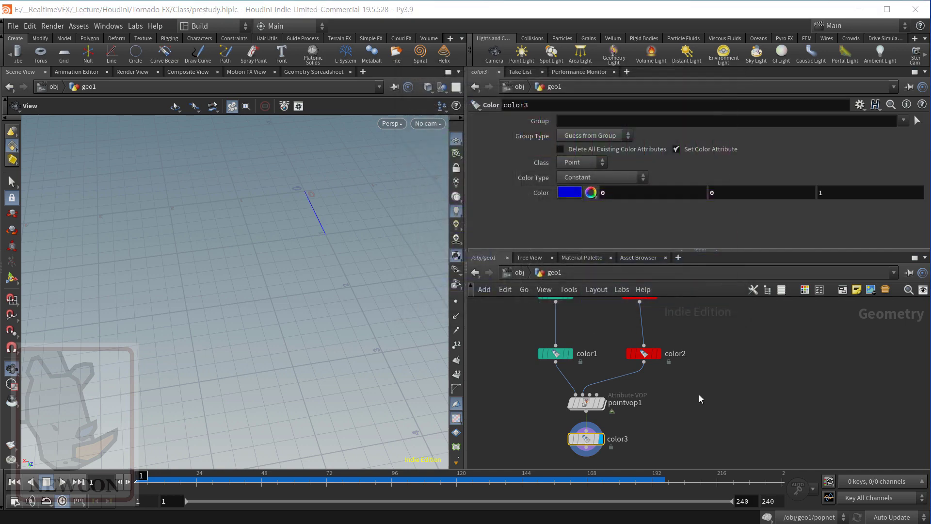
# Add a Merge node beside color3 in geo1 and wire color3 into it.
pyautogui.press('Tab')
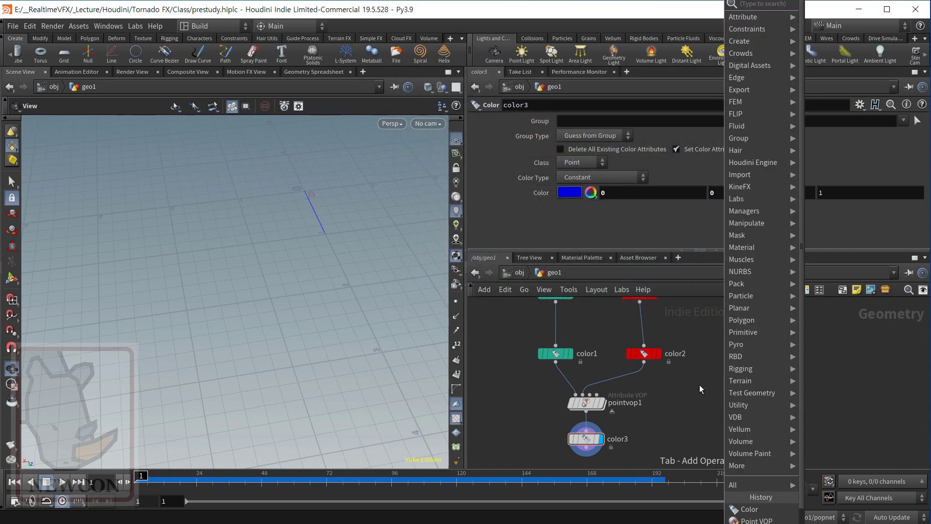
pyautogui.write('merge')
pyautogui.press('Return')
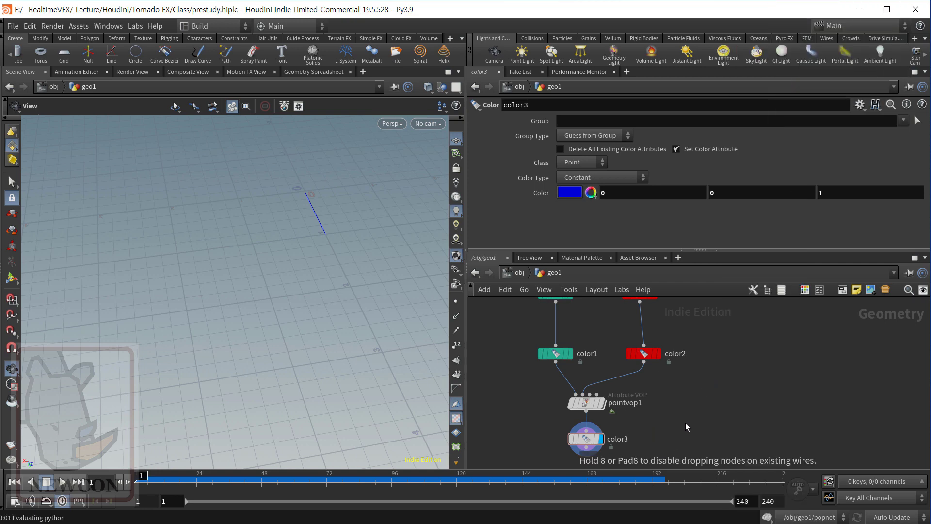
pyautogui.click(716, 411)
pyautogui.moveTo(656, 385); pyautogui.dragTo(650, 453, button='middle')
pyautogui.moveTo(564, 416); pyautogui.dragTo(629, 410)
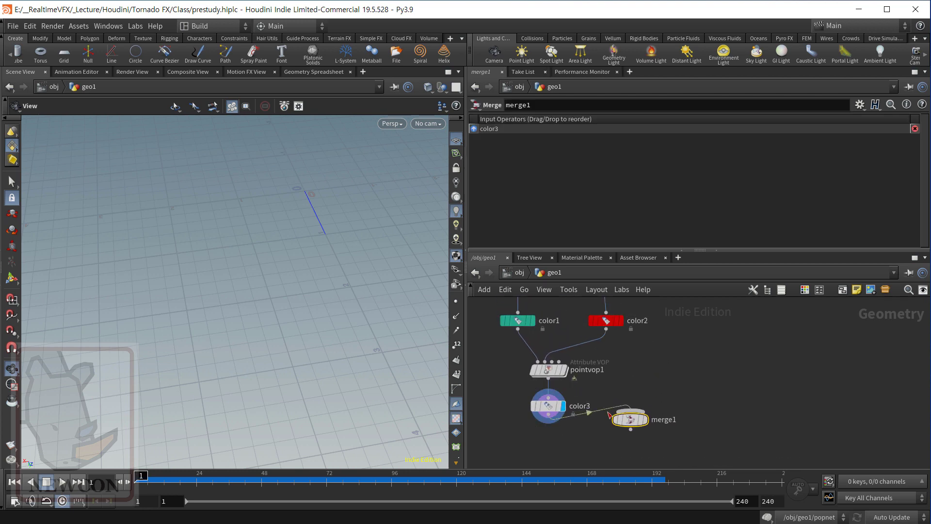
# Wire color1 and color2 into merge1 and display the merged result.
pyautogui.click(518, 329)
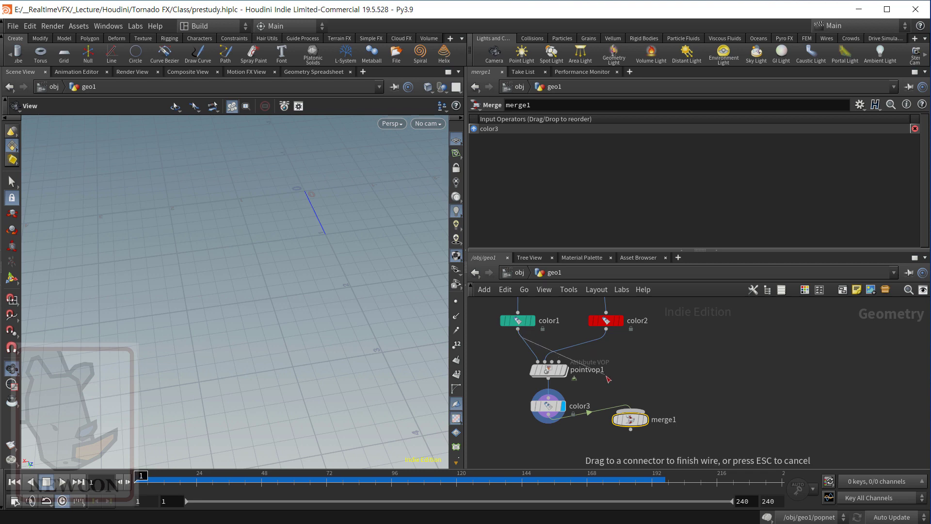
pyautogui.click(631, 410)
pyautogui.click(606, 330)
pyautogui.click(630, 410)
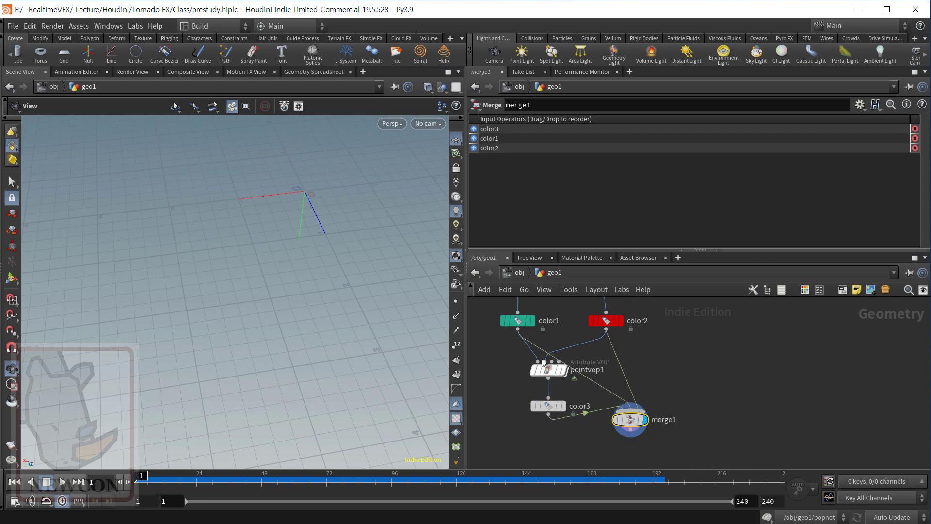
# Check from several angles how the blue line stands relative to the green and red lines.
pyautogui.moveTo(335, 265); pyautogui.dragTo(356, 108)
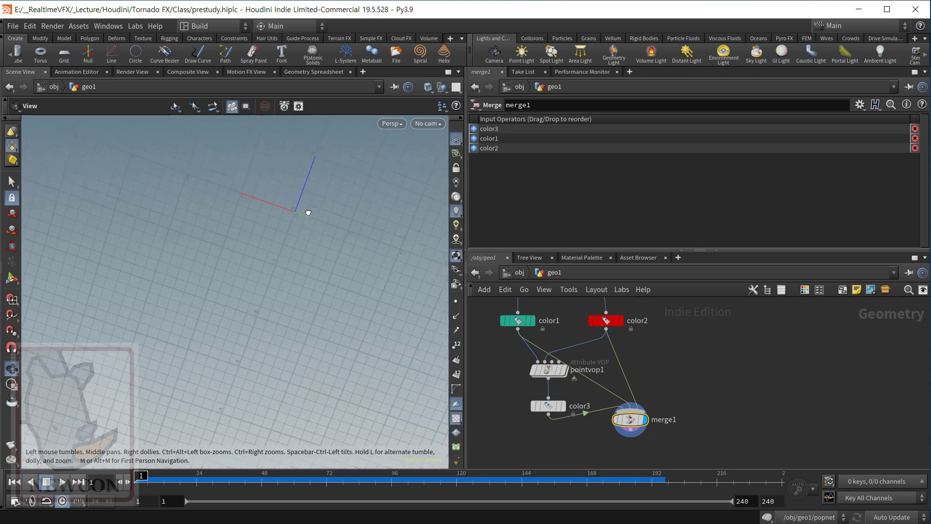
pyautogui.press('h')
pyautogui.moveTo(274, 278); pyautogui.dragTo(254, 292)
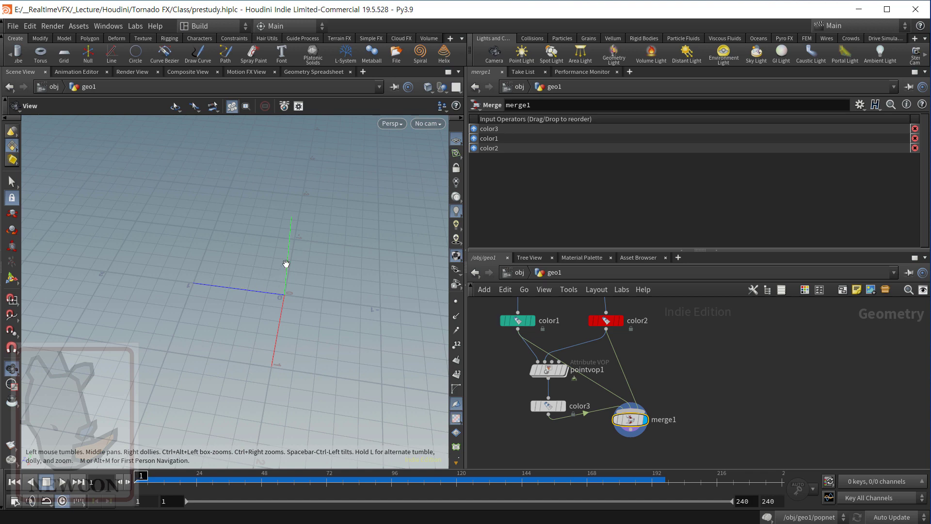
pyautogui.moveTo(305, 284); pyautogui.dragTo(254, 274)
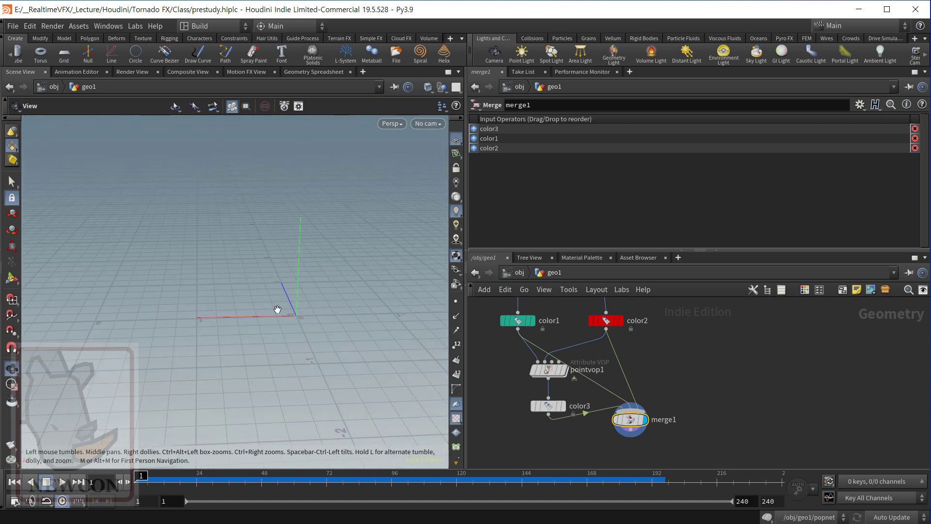
pyautogui.moveTo(277, 330); pyautogui.dragTo(239, 323)
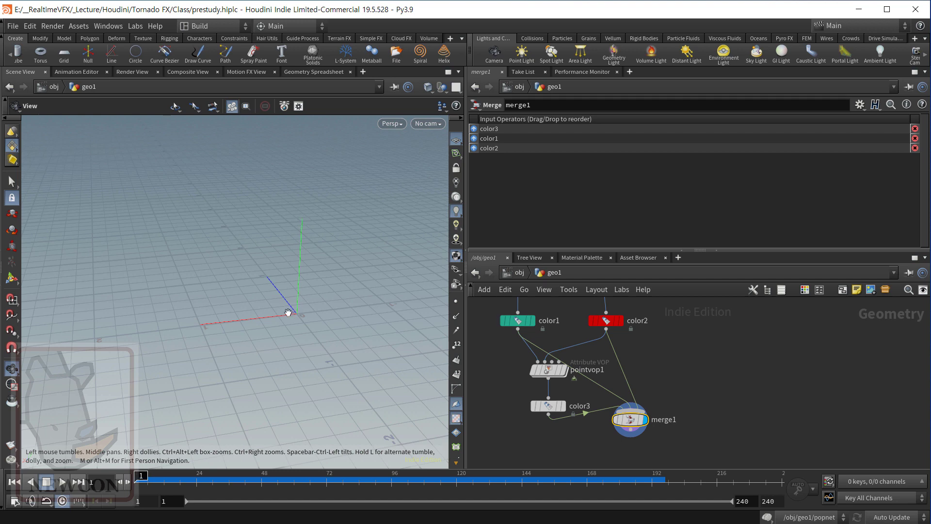
pyautogui.moveTo(288, 312)
pyautogui.mouseDown()
pyautogui.moveTo(301, 321)
pyautogui.moveTo(290, 306)
pyautogui.mouseUp()
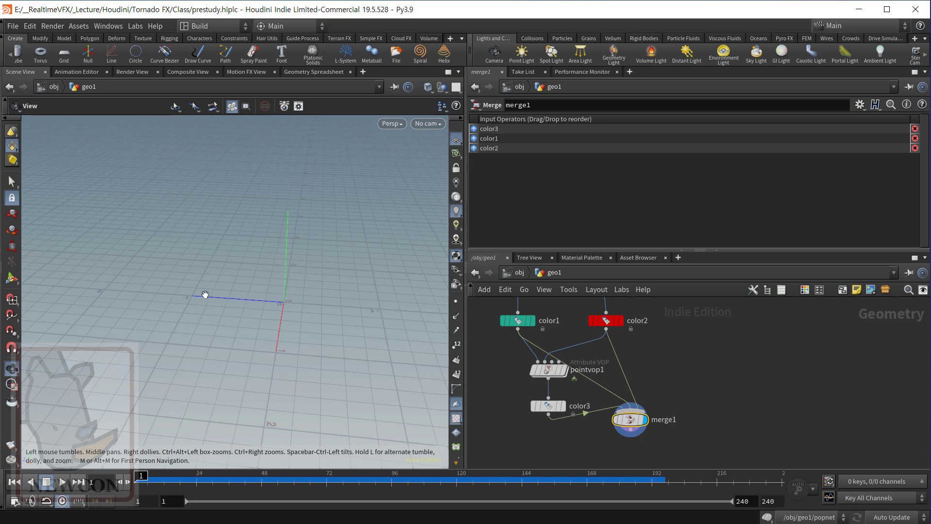
pyautogui.moveTo(278, 317)
pyautogui.mouseDown()
pyautogui.moveTo(189, 308)
pyautogui.moveTo(249, 297)
pyautogui.moveTo(291, 334)
pyautogui.moveTo(314, 318)
pyautogui.moveTo(276, 327)
pyautogui.mouseUp()
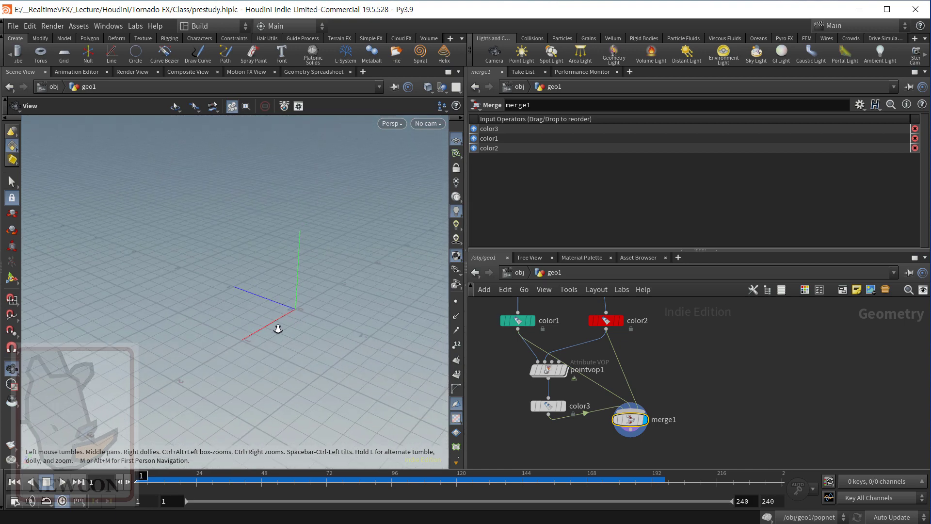
# Add a Line node in the empty area of geo1 beside the merged color network.
pyautogui.click(517, 272)
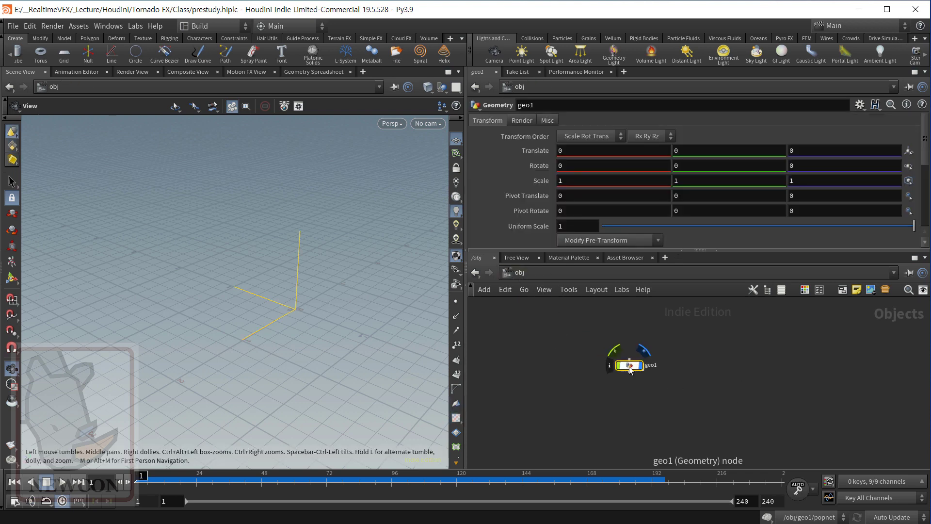
pyautogui.doubleClick(630, 370)
pyautogui.scroll(-3, 727, 378)
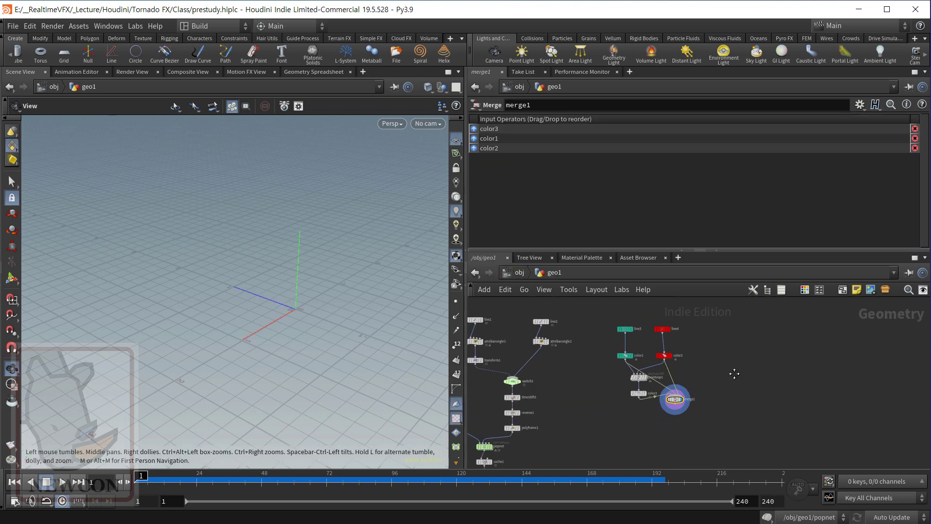
pyautogui.moveTo(735, 373); pyautogui.dragTo(613, 375, button='middle')
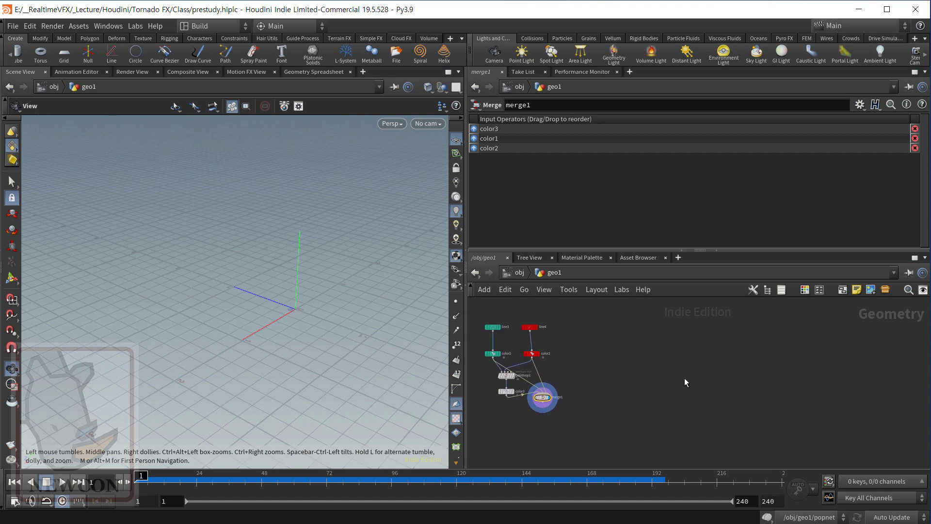
pyautogui.press('Tab')
pyautogui.press('Escape')
pyautogui.scroll(3, 650, 355)
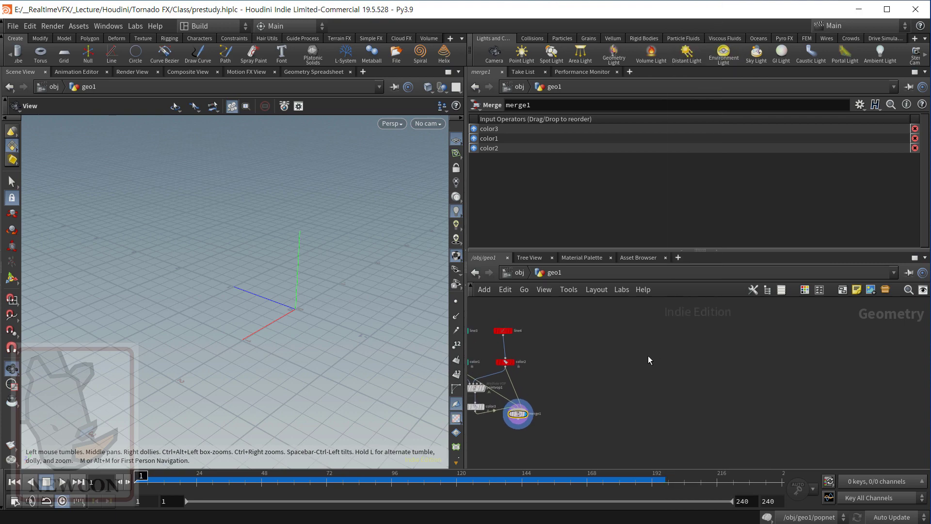
pyautogui.press('Tab')
pyautogui.write('line')
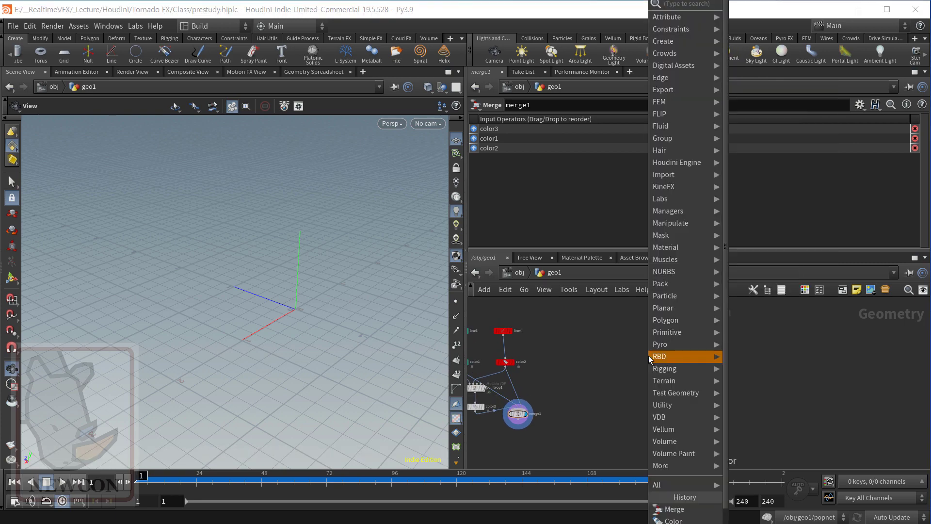
pyautogui.press('Return')
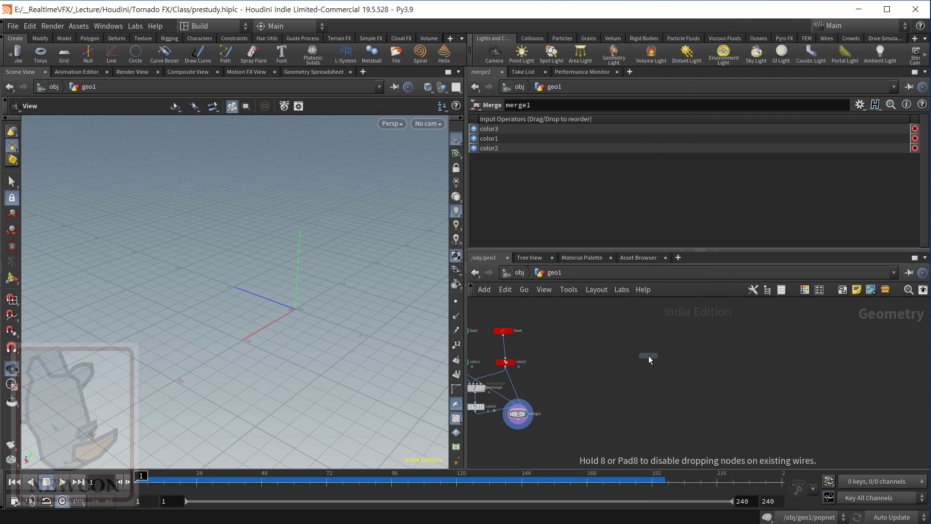
pyautogui.click(643, 348)
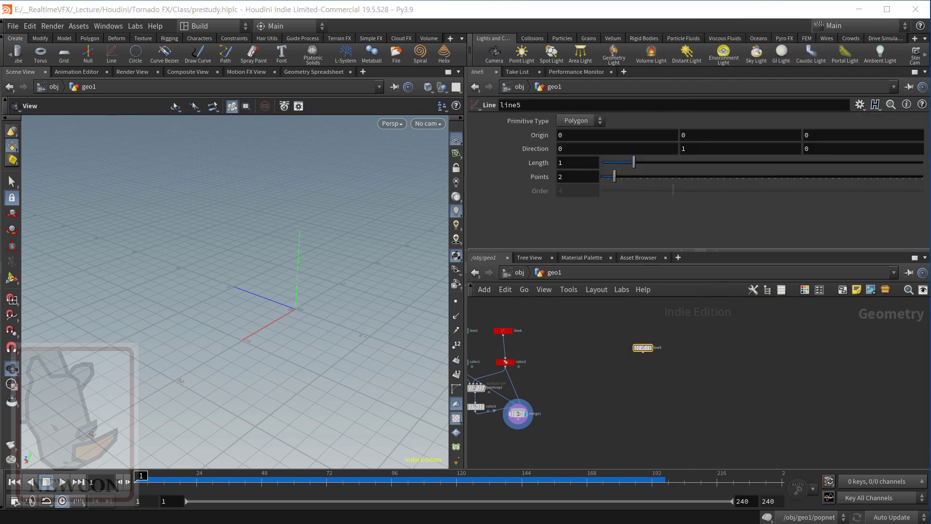
# Switch to Paint and start a new blank picture, discarding the old cross sketch without saving.
pyautogui.moveTo(930, 9)
pyautogui.mouseDown()
pyautogui.moveTo(522, 7)
pyautogui.moveTo(319, 21)
pyautogui.mouseUp()
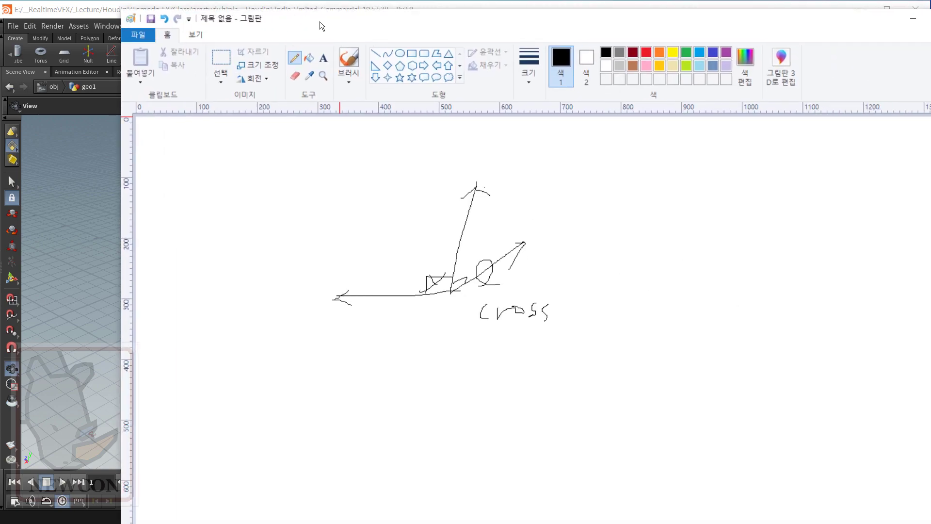
pyautogui.click(141, 35)
pyautogui.click(148, 54)
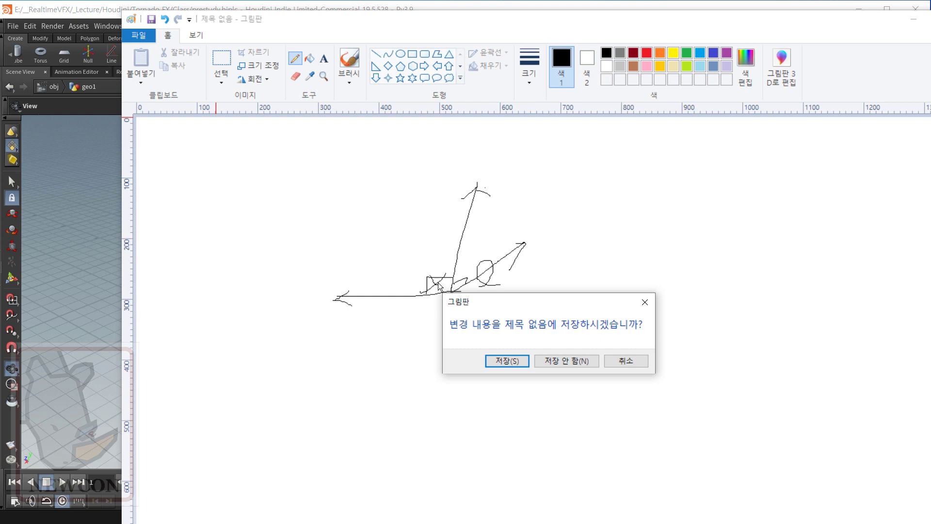
pyautogui.click(541, 359)
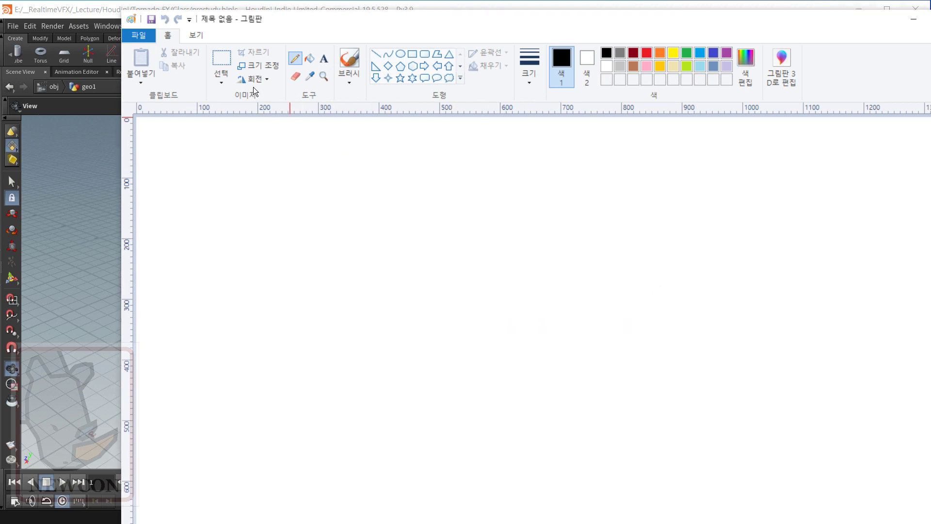
# Draw a large rectangular frame freehand and scatter small dots inside it as particles.
pyautogui.moveTo(351, 218); pyautogui.dragTo(369, 405)
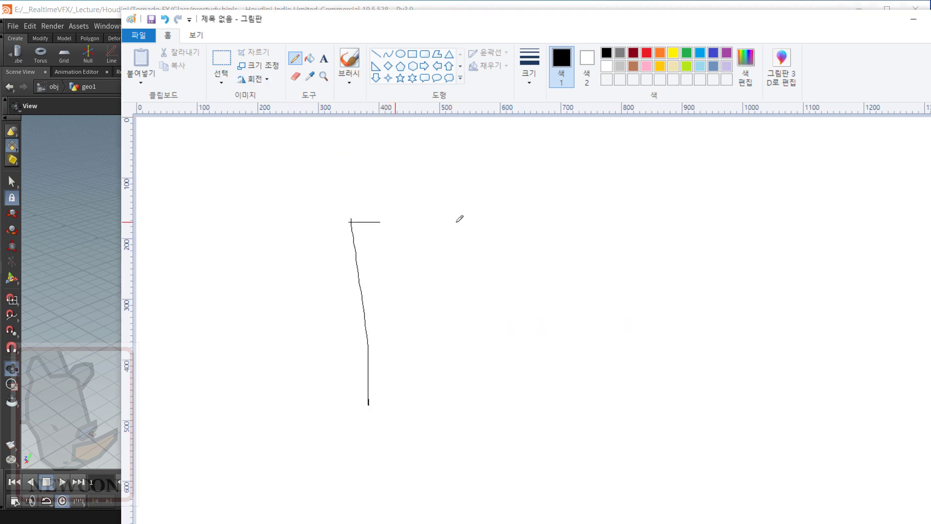
pyautogui.moveTo(460, 219)
pyautogui.mouseDown()
pyautogui.moveTo(649, 384)
pyautogui.moveTo(374, 407)
pyautogui.mouseUp()
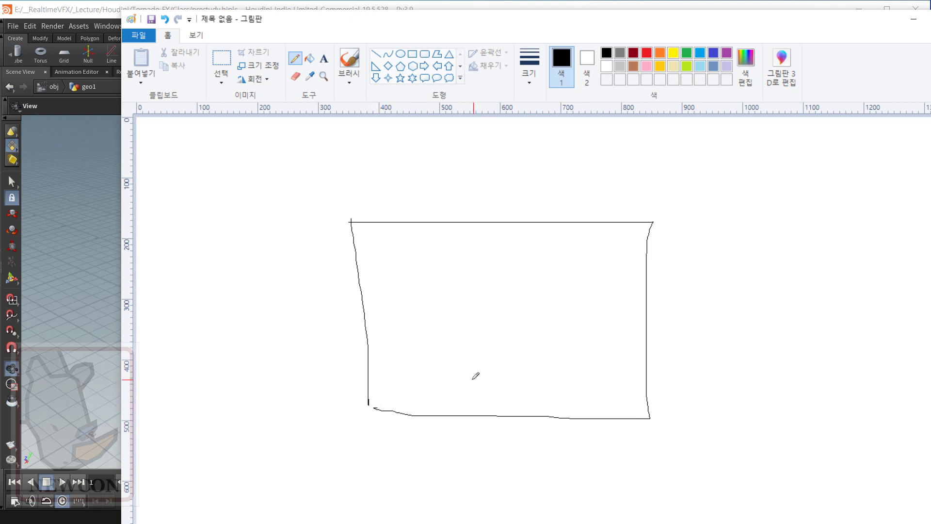
pyautogui.click(403, 354)
pyautogui.click(407, 295)
pyautogui.click(433, 262)
pyautogui.click(533, 247)
pyautogui.click(594, 276)
pyautogui.click(606, 289)
# Draw several curved strokes spiralling from the frame's edges into its center, with more dots scattered around them.
pyautogui.moveTo(584, 394)
pyautogui.mouseDown()
pyautogui.moveTo(478, 373)
pyautogui.moveTo(475, 280)
pyautogui.moveTo(516, 289)
pyautogui.moveTo(485, 312)
pyautogui.moveTo(502, 293)
pyautogui.moveTo(498, 300)
pyautogui.mouseUp()
pyautogui.moveTo(435, 396)
pyautogui.mouseDown()
pyautogui.moveTo(451, 276)
pyautogui.moveTo(529, 281)
pyautogui.moveTo(489, 318)
pyautogui.moveTo(495, 288)
pyautogui.moveTo(497, 296)
pyautogui.mouseUp()
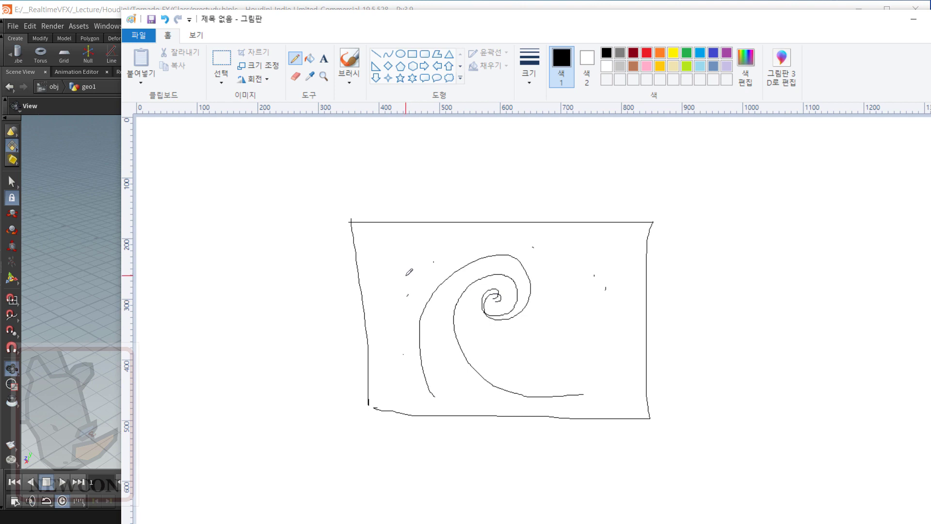
pyautogui.click(386, 326)
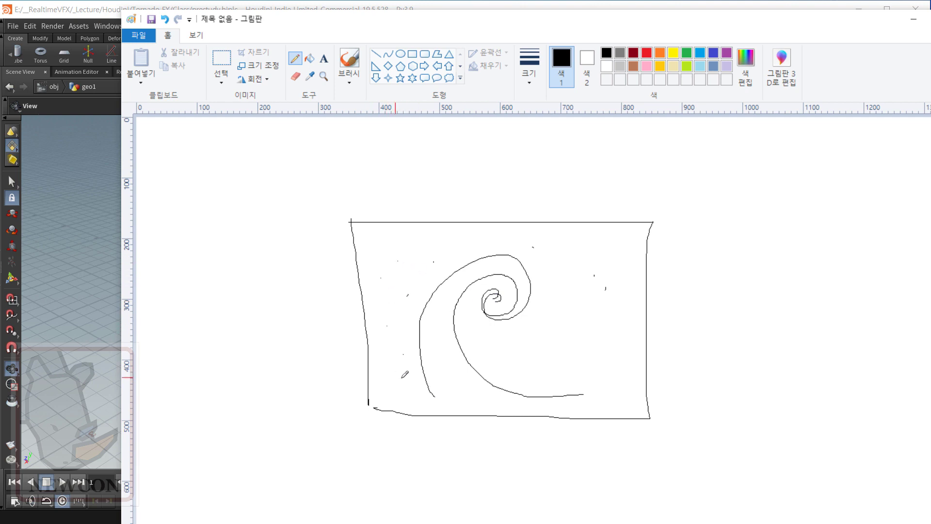
pyautogui.click(619, 334)
pyautogui.moveTo(631, 243)
pyautogui.mouseDown()
pyautogui.moveTo(601, 225)
pyautogui.moveTo(506, 227)
pyautogui.moveTo(443, 296)
pyautogui.moveTo(491, 337)
pyautogui.moveTo(510, 297)
pyautogui.moveTo(492, 306)
pyautogui.mouseUp()
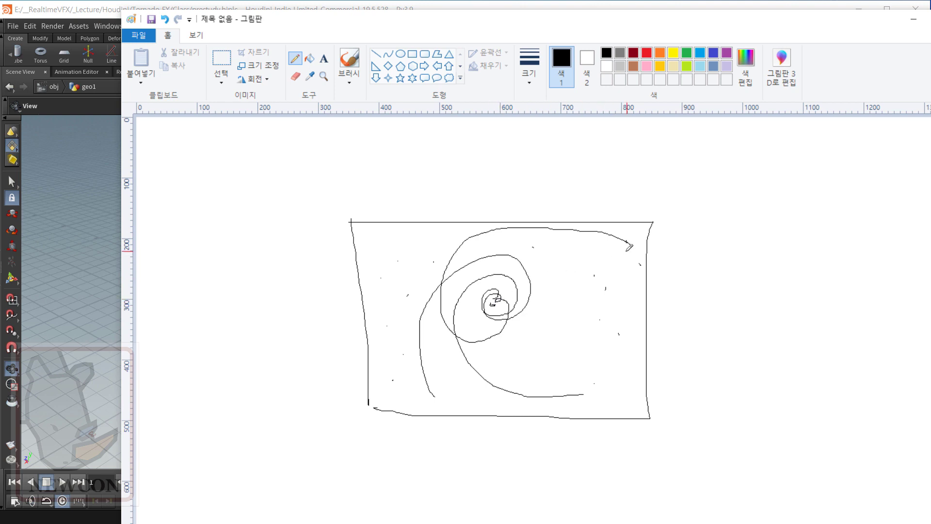
pyautogui.moveTo(639, 265)
pyautogui.mouseDown()
pyautogui.moveTo(508, 239)
pyautogui.moveTo(445, 266)
pyautogui.moveTo(453, 339)
pyautogui.moveTo(514, 313)
pyautogui.moveTo(504, 292)
pyautogui.moveTo(489, 303)
pyautogui.moveTo(502, 306)
pyautogui.mouseUp()
pyautogui.moveTo(616, 298)
pyautogui.mouseDown()
pyautogui.moveTo(593, 264)
pyautogui.moveTo(485, 262)
pyautogui.moveTo(512, 315)
pyautogui.moveTo(500, 304)
pyautogui.mouseUp()
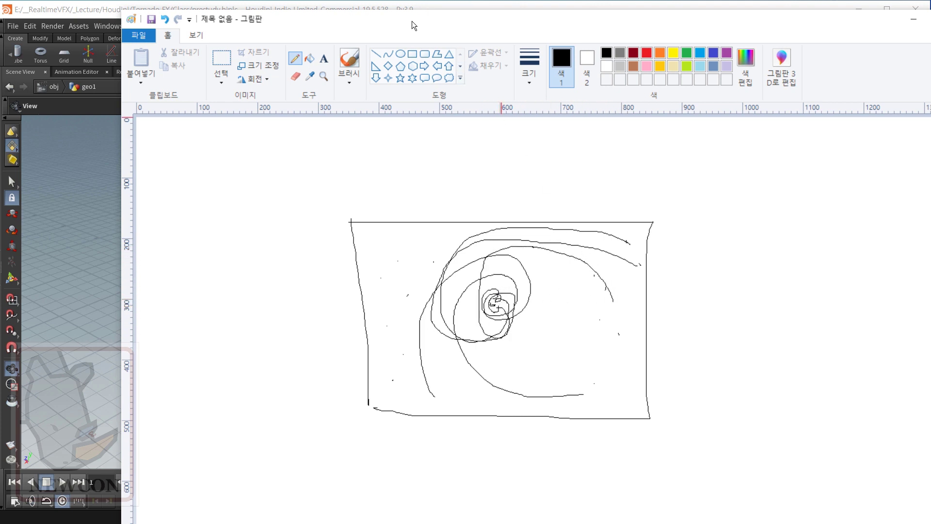
# Move the Paint window, write a 3 above the frame, and start a new blank picture without saving the sketch.
pyautogui.moveTo(411, 21)
pyautogui.mouseDown()
pyautogui.moveTo(868, 62)
pyautogui.moveTo(927, 87)
pyautogui.moveTo(287, 43)
pyautogui.moveTo(310, 43)
pyautogui.mouseUp()
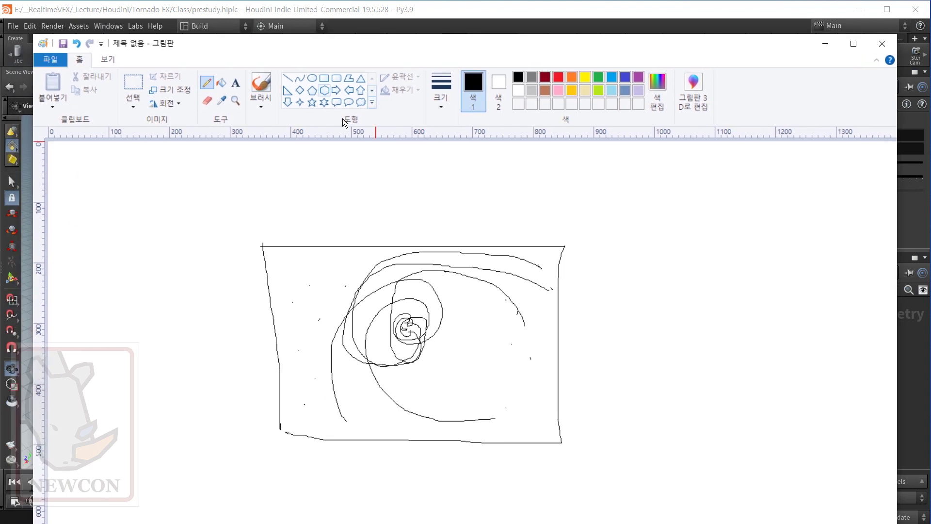
pyautogui.moveTo(333, 180)
pyautogui.mouseDown()
pyautogui.moveTo(345, 182)
pyautogui.moveTo(346, 193)
pyautogui.moveTo(330, 200)
pyautogui.mouseUp()
pyautogui.click(50, 59)
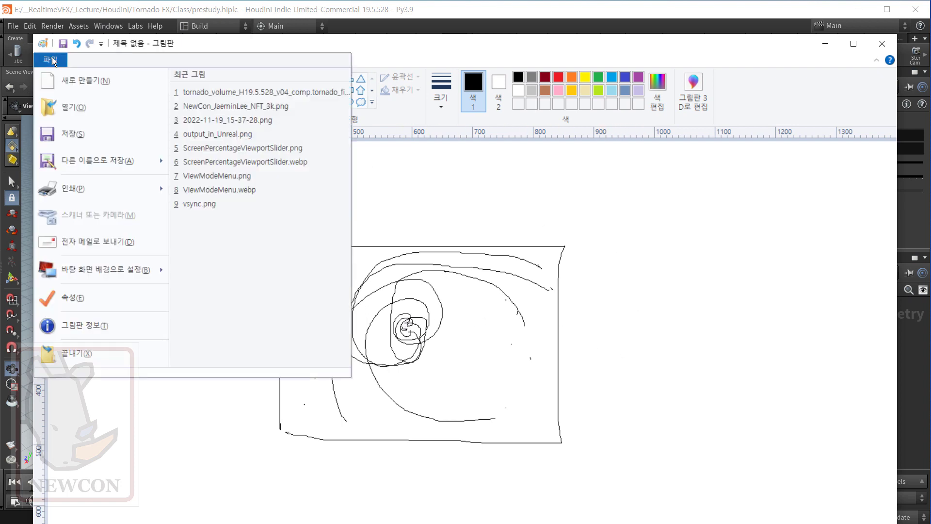
pyautogui.click(62, 79)
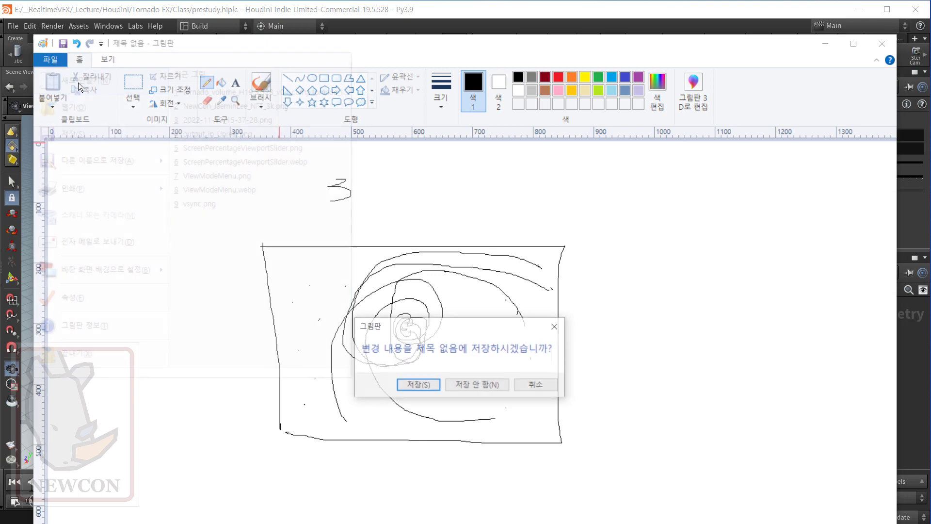
pyautogui.click(462, 386)
# Draw a new large rectangular frame freehand and place a few particle dots inside it.
pyautogui.moveTo(277, 222); pyautogui.dragTo(265, 405)
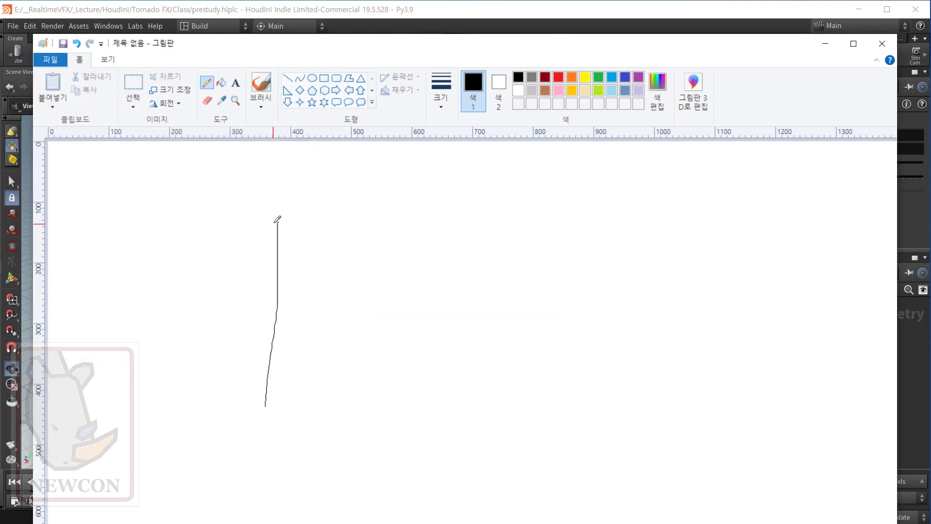
pyautogui.moveTo(276, 222)
pyautogui.mouseDown()
pyautogui.moveTo(584, 205)
pyautogui.moveTo(584, 380)
pyautogui.moveTo(462, 429)
pyautogui.moveTo(278, 424)
pyautogui.mouseUp()
pyautogui.moveTo(322, 315); pyautogui.dragTo(325, 318)
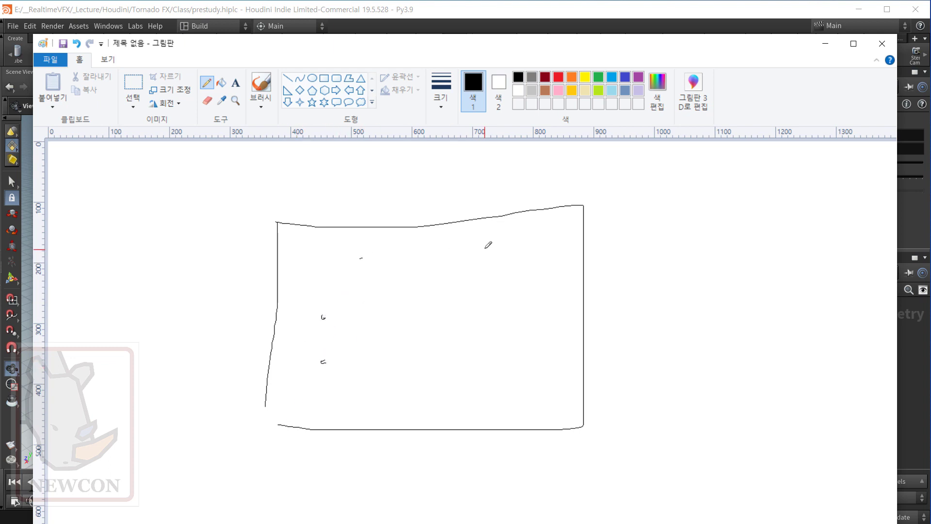
pyautogui.moveTo(484, 247); pyautogui.dragTo(481, 251)
# Label the dot near the frame's upper-left area P and the center point O.
pyautogui.moveTo(346, 247); pyautogui.dragTo(349, 245)
pyautogui.moveTo(446, 346); pyautogui.dragTo(445, 343)
pyautogui.moveTo(362, 257); pyautogui.dragTo(363, 260)
# Draw spiral paths from the outer dot and P around the center, plus a straight arrow from O to P.
pyautogui.moveTo(483, 251)
pyautogui.mouseDown()
pyautogui.moveTo(493, 308)
pyautogui.moveTo(460, 371)
pyautogui.moveTo(424, 355)
pyautogui.moveTo(429, 314)
pyautogui.moveTo(442, 303)
pyautogui.mouseUp()
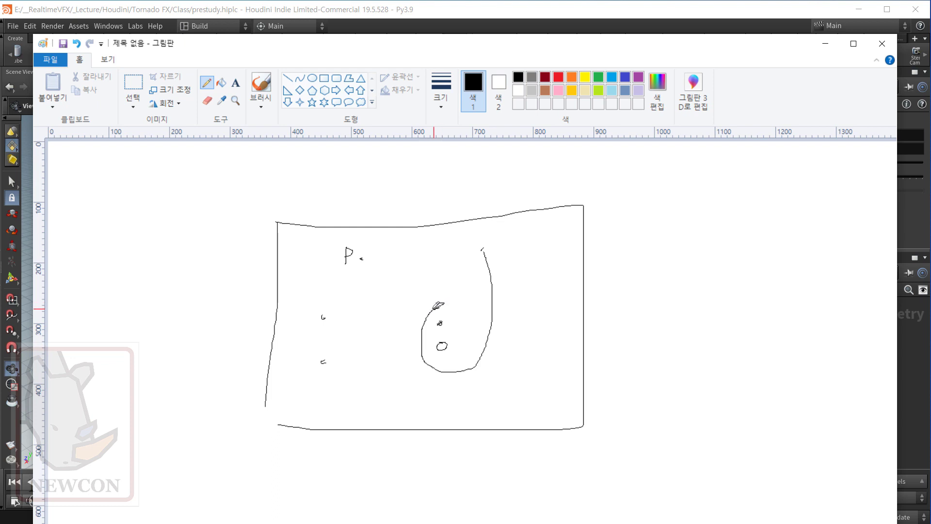
pyautogui.moveTo(369, 258)
pyautogui.mouseDown()
pyautogui.moveTo(395, 256)
pyautogui.moveTo(458, 286)
pyautogui.moveTo(450, 338)
pyautogui.moveTo(419, 333)
pyautogui.mouseUp()
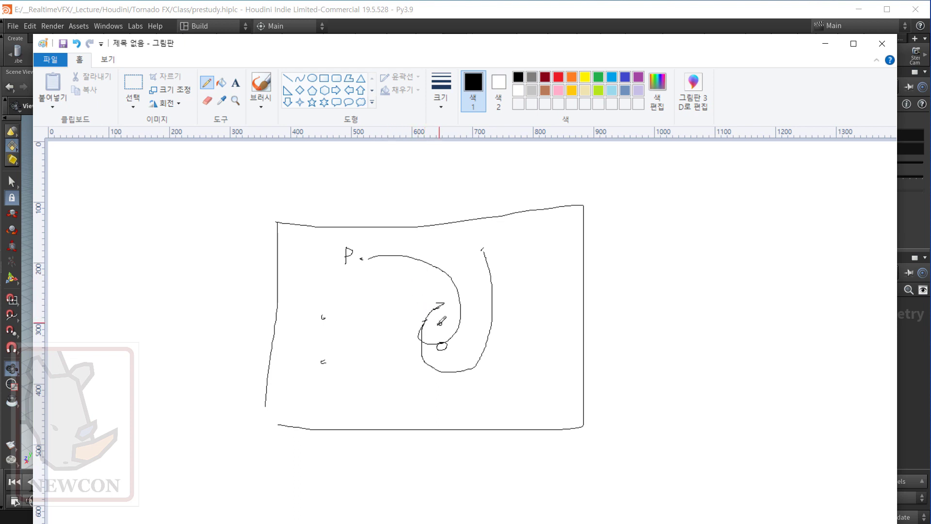
pyautogui.moveTo(440, 323)
pyautogui.mouseDown()
pyautogui.moveTo(376, 256)
pyautogui.moveTo(370, 269)
pyautogui.mouseUp()
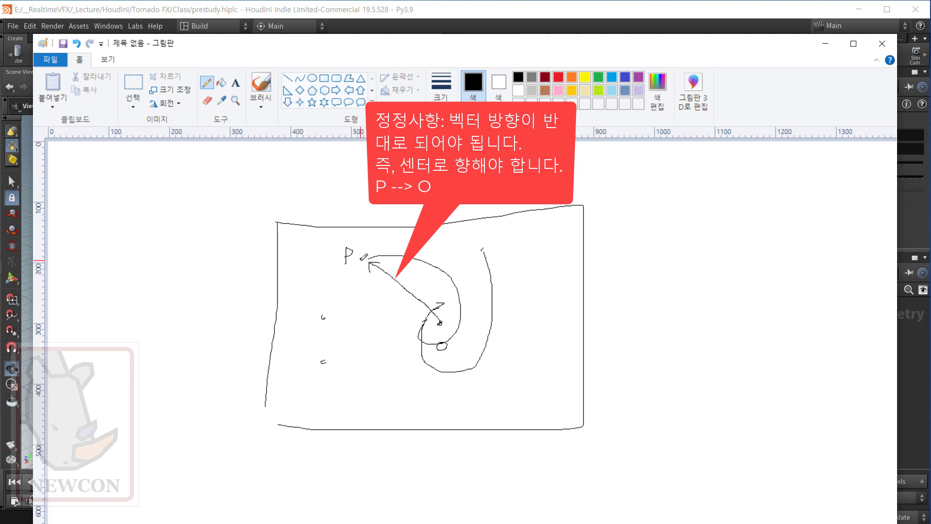
# Darken the particle dot beside P, then draw an up arrow below the frame and a horizontal ground line beside it.
pyautogui.moveTo(361, 260); pyautogui.dragTo(365, 260)
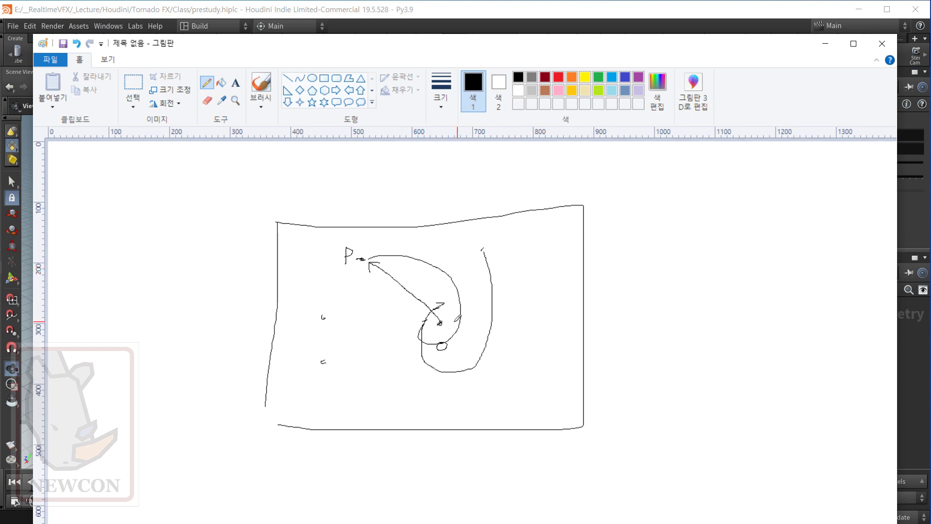
pyautogui.moveTo(639, 332); pyautogui.dragTo(843, 332)
pyautogui.moveTo(433, 481)
pyautogui.mouseDown()
pyautogui.moveTo(432, 452)
pyautogui.moveTo(425, 457)
pyautogui.moveTo(443, 460)
pyautogui.moveTo(434, 452)
pyautogui.mouseUp()
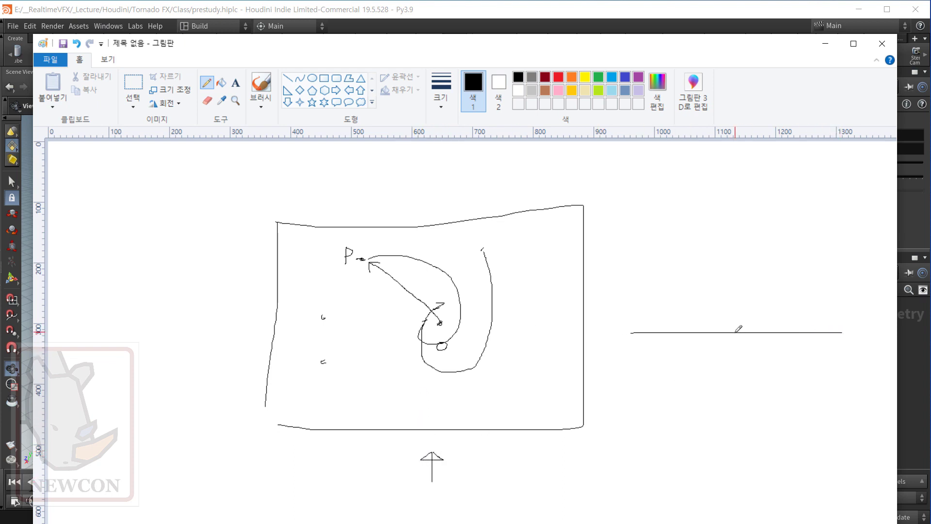
# Draw a thickened vertical arrow rising from the middle of the ground line and mark its ends 0 and 1.
pyautogui.moveTo(735, 332); pyautogui.dragTo(737, 265)
pyautogui.moveTo(729, 341); pyautogui.dragTo(734, 345)
pyautogui.moveTo(745, 246); pyautogui.dragTo(740, 254)
pyautogui.moveTo(735, 273); pyautogui.dragTo(734, 330)
# Retrace the arrow between O and P and draw another black line slanting upward from O.
pyautogui.moveTo(440, 321); pyautogui.dragTo(384, 272)
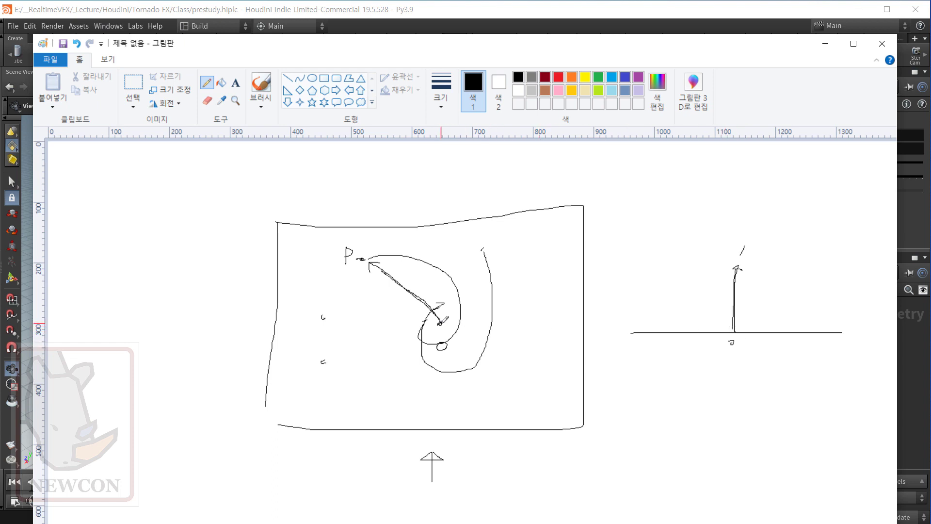
pyautogui.moveTo(439, 324); pyautogui.dragTo(466, 275)
# In red, draw an upward arrow from O, mark the O-P arrow with 1, and add strokes along the side sketch's vertical arrow.
pyautogui.click(558, 76)
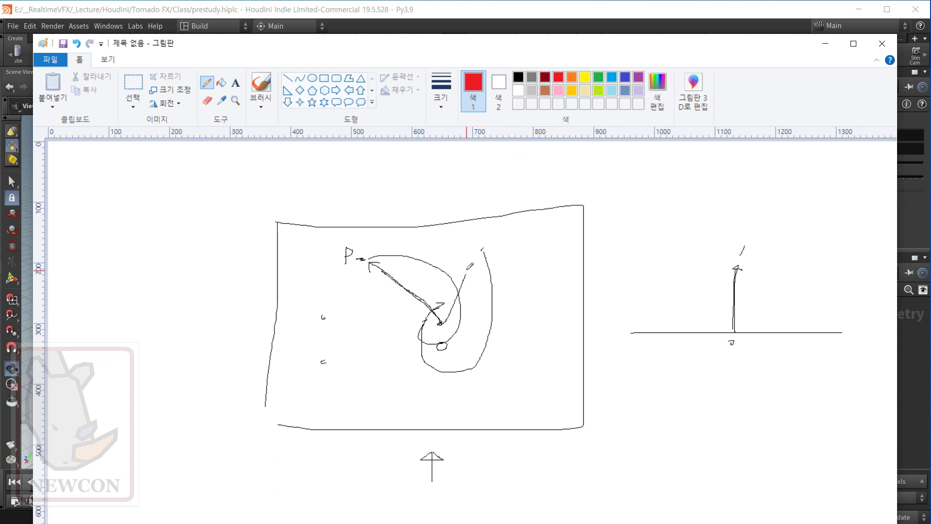
pyautogui.moveTo(452, 252); pyautogui.dragTo(441, 323)
pyautogui.moveTo(392, 287); pyautogui.dragTo(389, 292)
pyautogui.moveTo(735, 330)
pyautogui.mouseDown()
pyautogui.moveTo(734, 302)
pyautogui.moveTo(728, 307)
pyautogui.moveTo(739, 306)
pyautogui.moveTo(736, 322)
pyautogui.moveTo(735, 297)
pyautogui.moveTo(746, 298)
pyautogui.mouseUp()
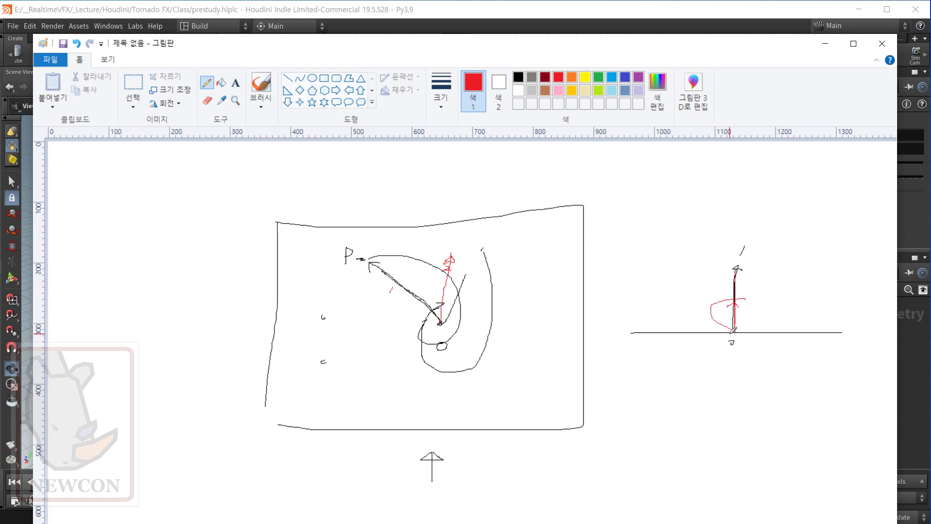
# Add a short red arrow at the side sketch's base and finish the red vector labels 1, 2 and 3.
pyautogui.moveTo(734, 332)
pyautogui.mouseDown()
pyautogui.moveTo(719, 323)
pyautogui.moveTo(728, 323)
pyautogui.mouseUp()
pyautogui.moveTo(454, 265)
pyautogui.mouseDown()
pyautogui.moveTo(441, 272)
pyautogui.moveTo(454, 266)
pyautogui.mouseUp()
pyautogui.moveTo(401, 294)
pyautogui.mouseDown()
pyautogui.moveTo(388, 293)
pyautogui.moveTo(400, 292)
pyautogui.mouseUp()
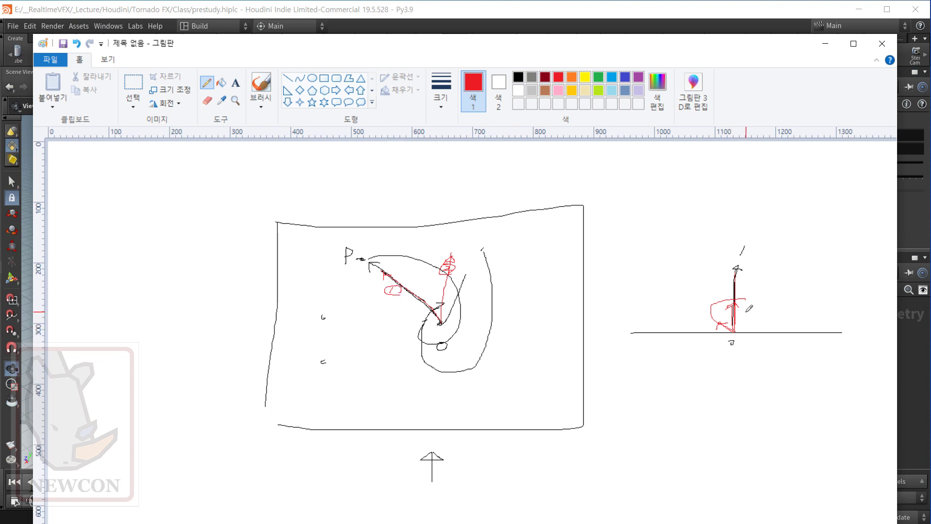
pyautogui.moveTo(741, 312); pyautogui.dragTo(743, 322)
# In light blue, write the sum of circled 1 + 2 + 3 below the spirals and circle the side sketch's 3.
pyautogui.click(612, 78)
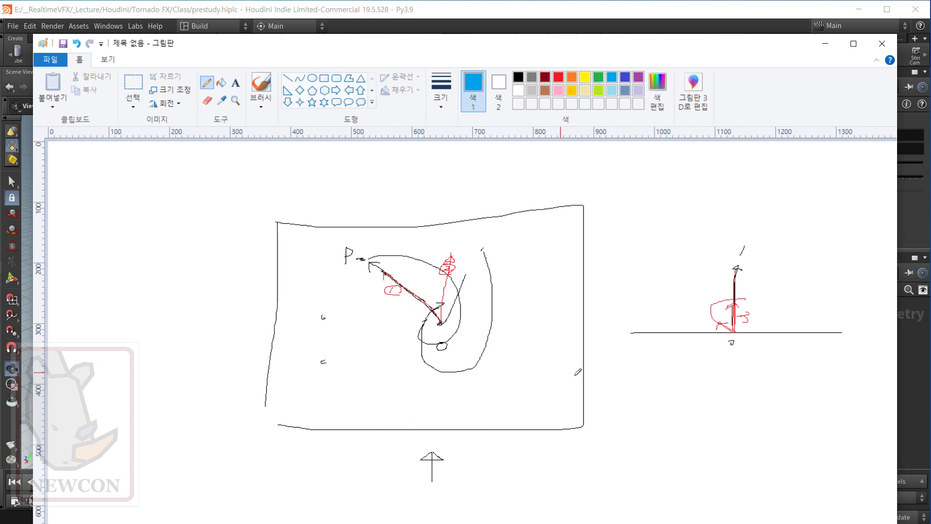
pyautogui.moveTo(541, 374)
pyautogui.mouseDown()
pyautogui.moveTo(554, 367)
pyautogui.moveTo(543, 374)
pyautogui.moveTo(579, 376)
pyautogui.moveTo(572, 382)
pyautogui.mouseUp()
pyautogui.moveTo(584, 383)
pyautogui.mouseDown()
pyautogui.moveTo(585, 372)
pyautogui.moveTo(607, 377)
pyautogui.moveTo(636, 387)
pyautogui.moveTo(626, 394)
pyautogui.mouseUp()
pyautogui.moveTo(751, 328)
pyautogui.mouseDown()
pyautogui.moveTo(746, 310)
pyautogui.moveTo(750, 326)
pyautogui.mouseUp()
pyautogui.moveTo(653, 384)
pyautogui.mouseDown()
pyautogui.moveTo(666, 393)
pyautogui.moveTo(646, 386)
pyautogui.moveTo(673, 389)
pyautogui.moveTo(660, 401)
pyautogui.mouseUp()
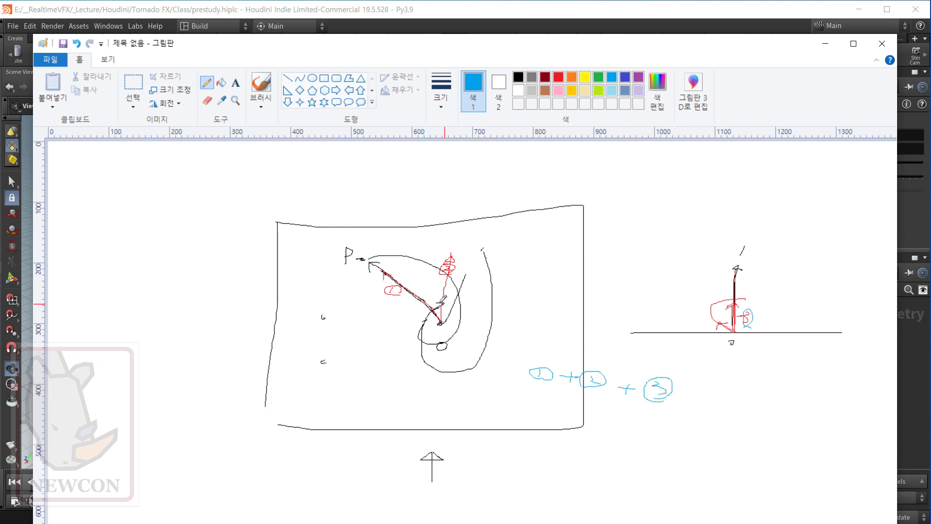
# Draw blue direction arrows from P and blue lines from O, and circle the 3 in the sum again.
pyautogui.click(361, 260)
pyautogui.moveTo(441, 323); pyautogui.dragTo(425, 233)
pyautogui.moveTo(363, 259); pyautogui.dragTo(420, 239)
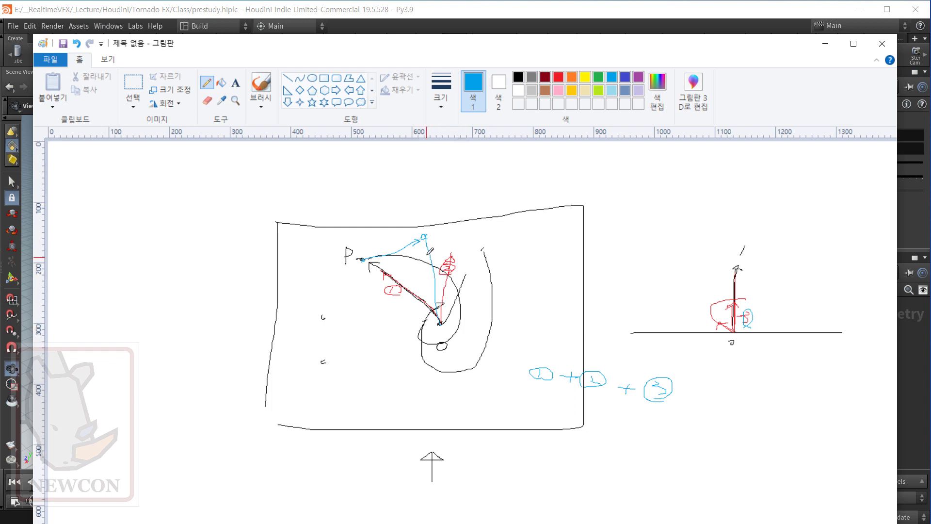
pyautogui.moveTo(657, 397)
pyautogui.mouseDown()
pyautogui.moveTo(644, 378)
pyautogui.moveTo(679, 370)
pyautogui.moveTo(662, 404)
pyautogui.moveTo(648, 395)
pyautogui.mouseUp()
pyautogui.moveTo(442, 320); pyautogui.dragTo(452, 289)
pyautogui.moveTo(365, 260); pyautogui.dragTo(427, 266)
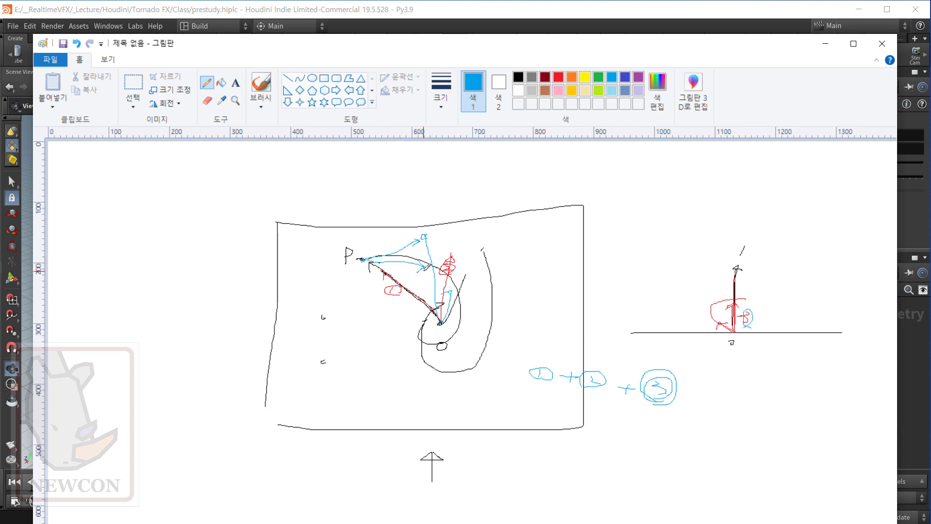
# Extend the blue path toward the center, box the 1 + 2 + 3 sum, and draw blue spirals around O.
pyautogui.moveTo(428, 281); pyautogui.dragTo(433, 300)
pyautogui.moveTo(518, 387)
pyautogui.mouseDown()
pyautogui.moveTo(629, 397)
pyautogui.moveTo(699, 381)
pyautogui.moveTo(666, 362)
pyautogui.moveTo(523, 344)
pyautogui.moveTo(515, 382)
pyautogui.mouseUp()
pyautogui.moveTo(459, 364)
pyautogui.mouseDown()
pyautogui.moveTo(403, 274)
pyautogui.moveTo(460, 318)
pyautogui.moveTo(444, 294)
pyautogui.moveTo(432, 306)
pyautogui.mouseUp()
pyautogui.moveTo(457, 365)
pyautogui.mouseDown()
pyautogui.moveTo(383, 273)
pyautogui.moveTo(451, 249)
pyautogui.moveTo(448, 349)
pyautogui.mouseUp()
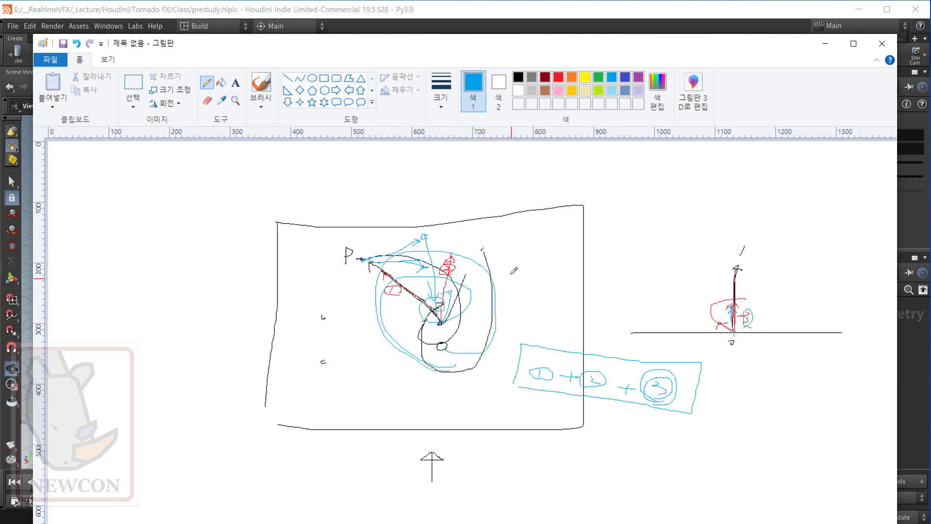
# Move the Paint window away to return to Houdini, and move the line5 node aside to free space in the network.
pyautogui.moveTo(281, 43); pyautogui.dragTo(930, 43)
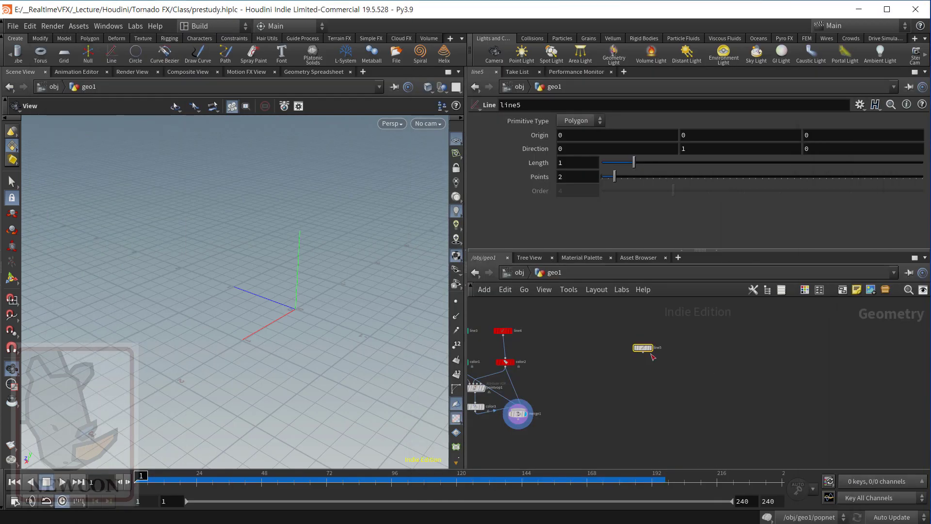
pyautogui.moveTo(628, 364); pyautogui.dragTo(666, 363, button='right')
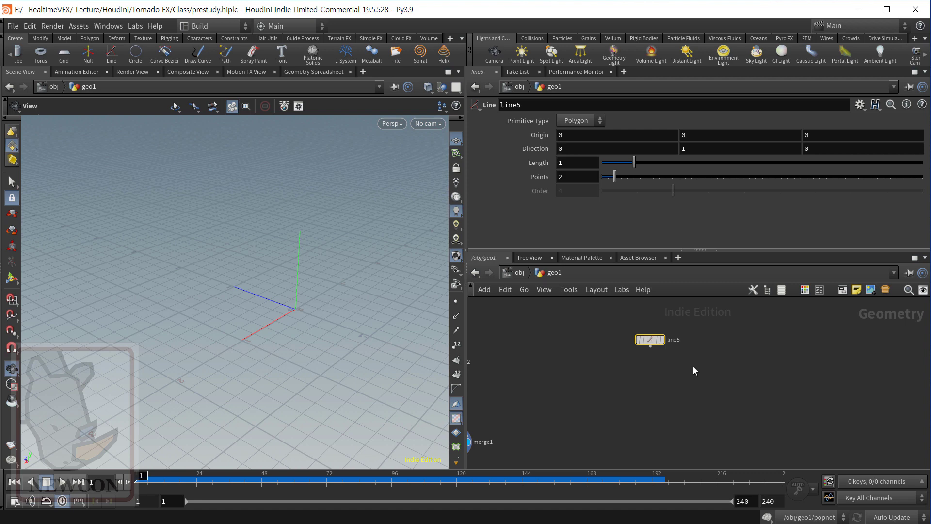
pyautogui.moveTo(694, 366); pyautogui.dragTo(637, 360, button='middle')
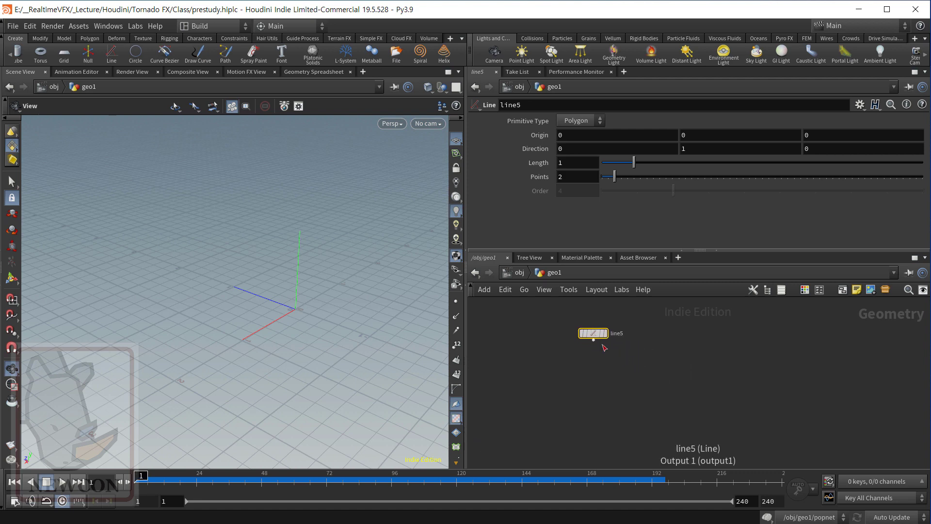
pyautogui.click(637, 369)
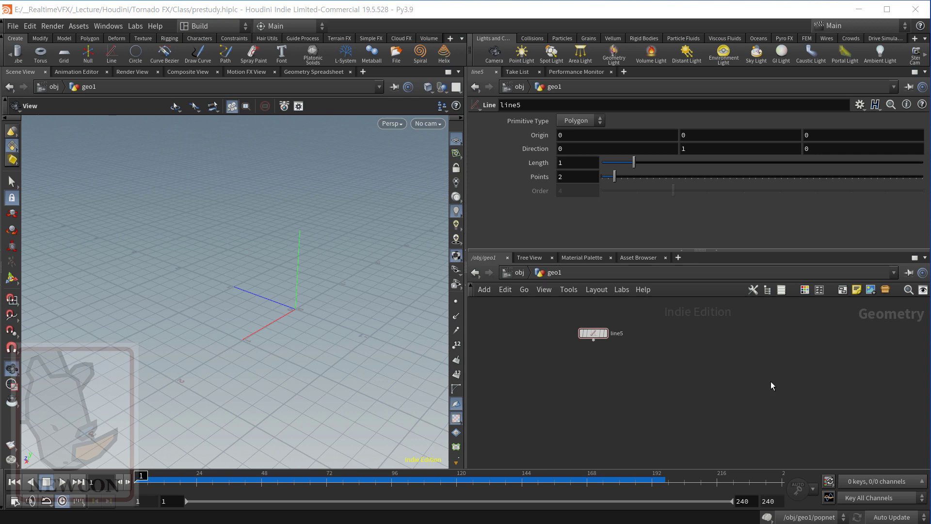
pyautogui.scroll(-2, 628, 365)
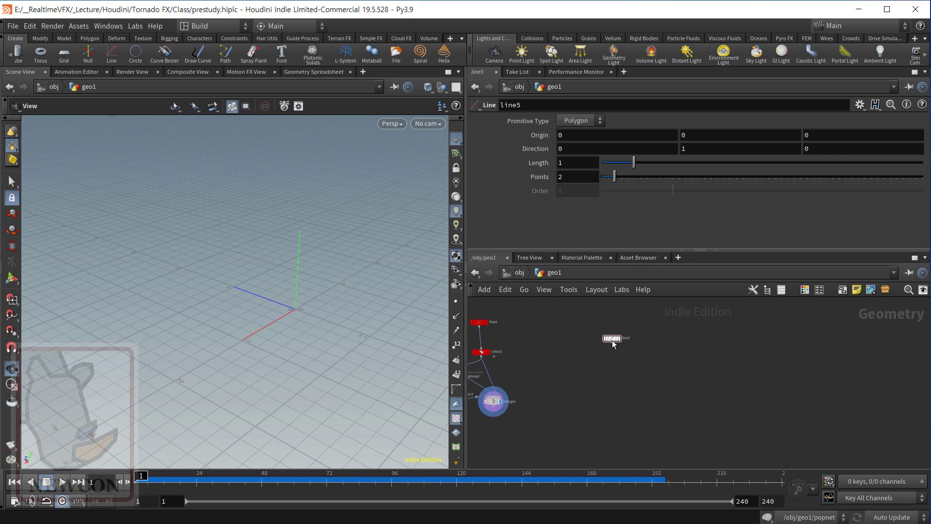
pyautogui.moveTo(612, 341); pyautogui.dragTo(714, 357)
# Add a Grid node in the empty area between the merge node and line5.
pyautogui.press('Tab')
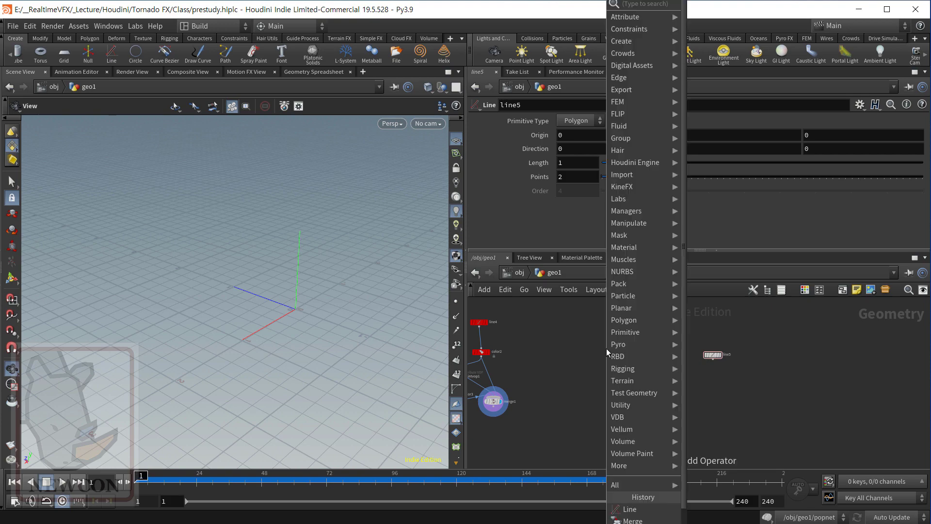
pyautogui.moveTo(606, 349)
pyautogui.write('grid')
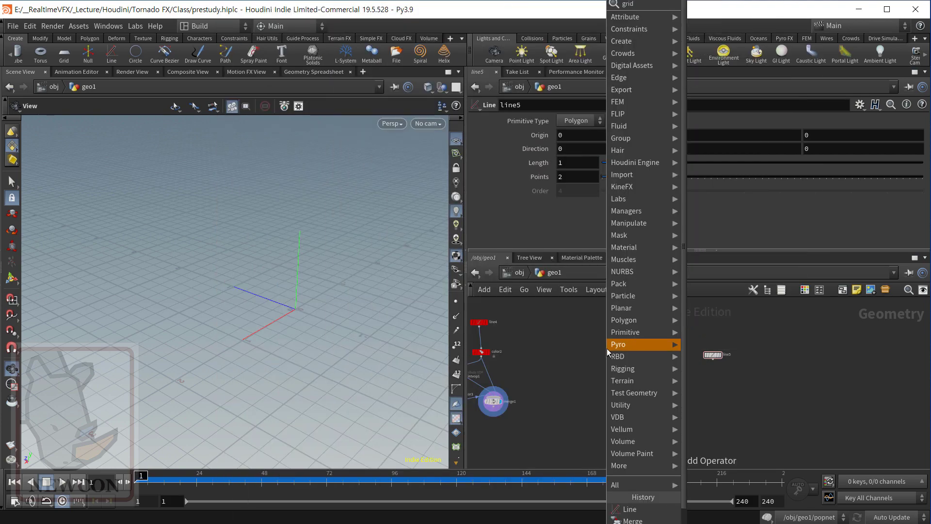
pyautogui.press('Return')
pyautogui.click(609, 349)
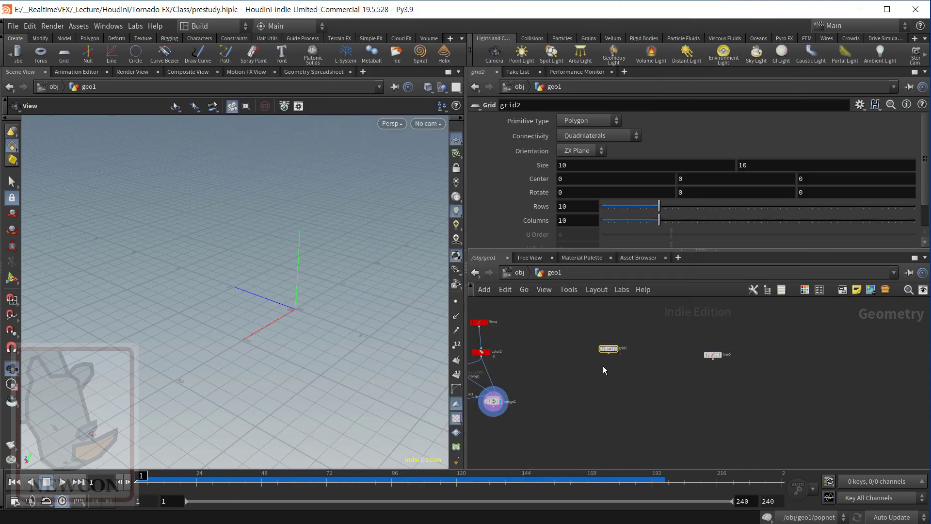
# Connect a Scatter node below the new grid, align it under the grid, and display its points.
pyautogui.scroll(2, 612, 349)
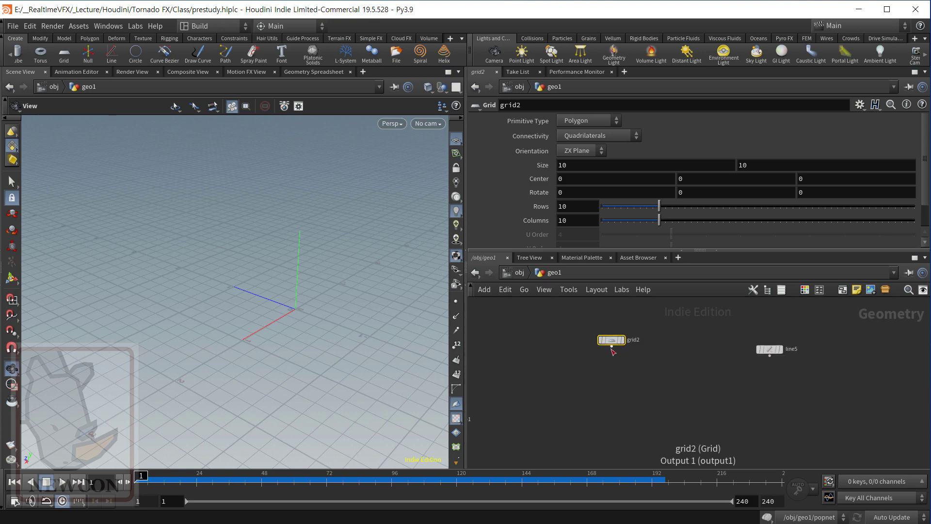
pyautogui.click(611, 346)
pyautogui.press('Tab')
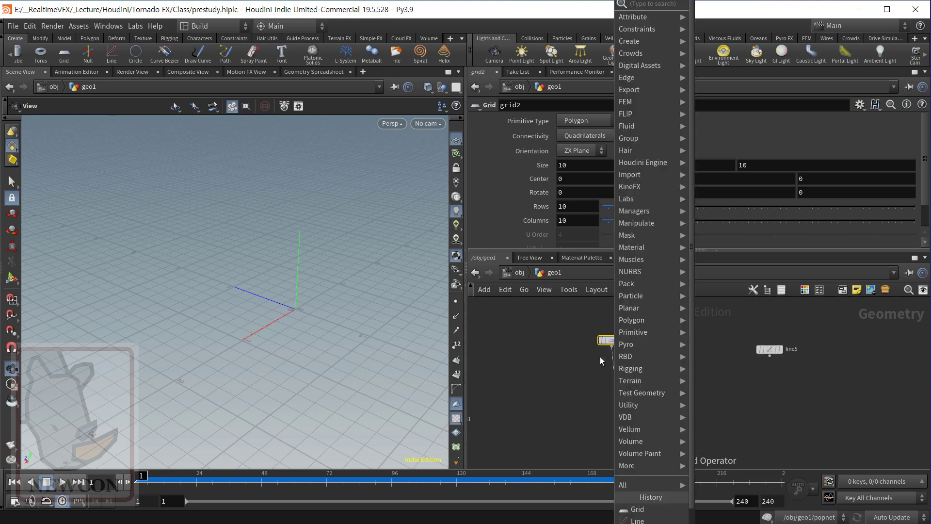
pyautogui.write('scate')
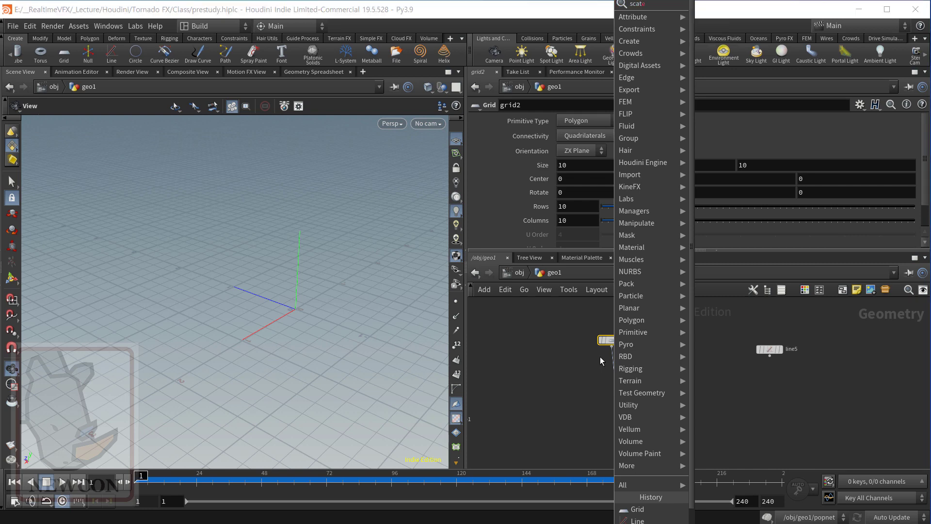
pyautogui.press('Return')
pyautogui.click(613, 370)
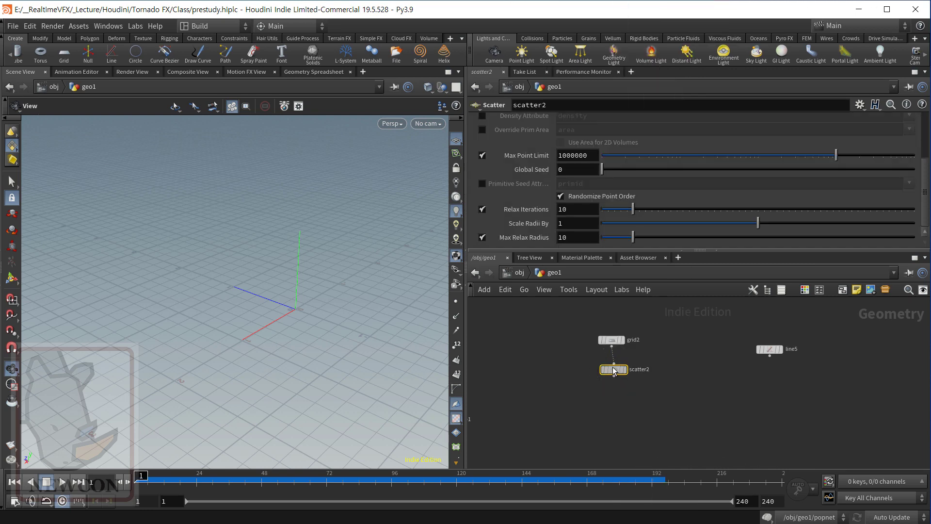
pyautogui.moveTo(613, 367); pyautogui.dragTo(611, 366)
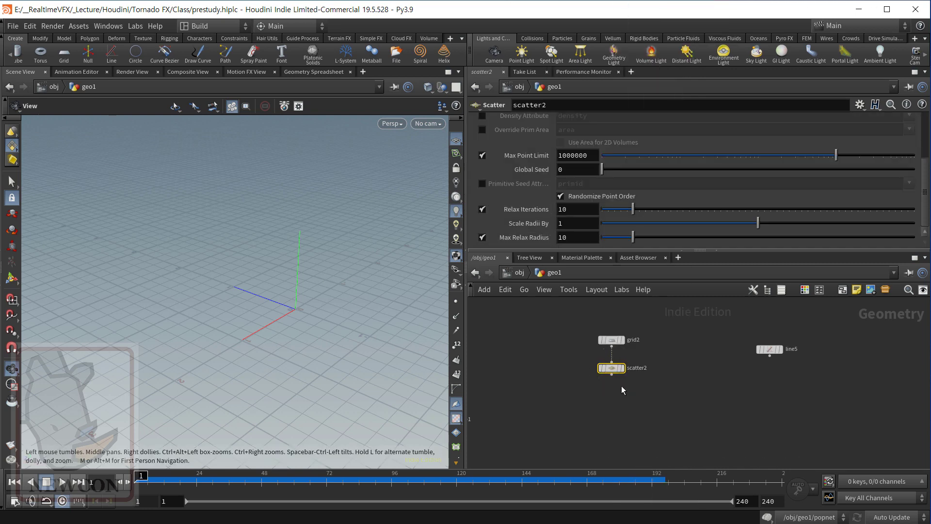
pyautogui.click(622, 368)
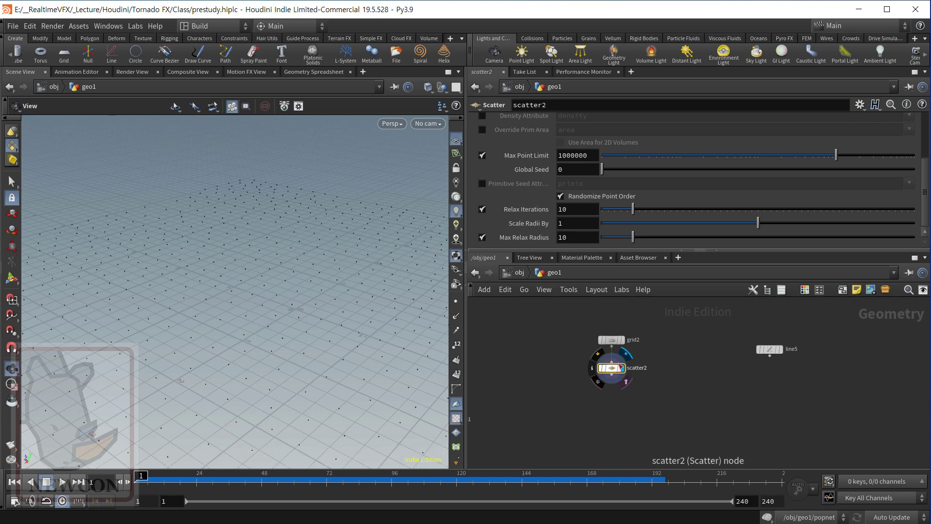
pyautogui.moveTo(353, 287); pyautogui.dragTo(266, 271)
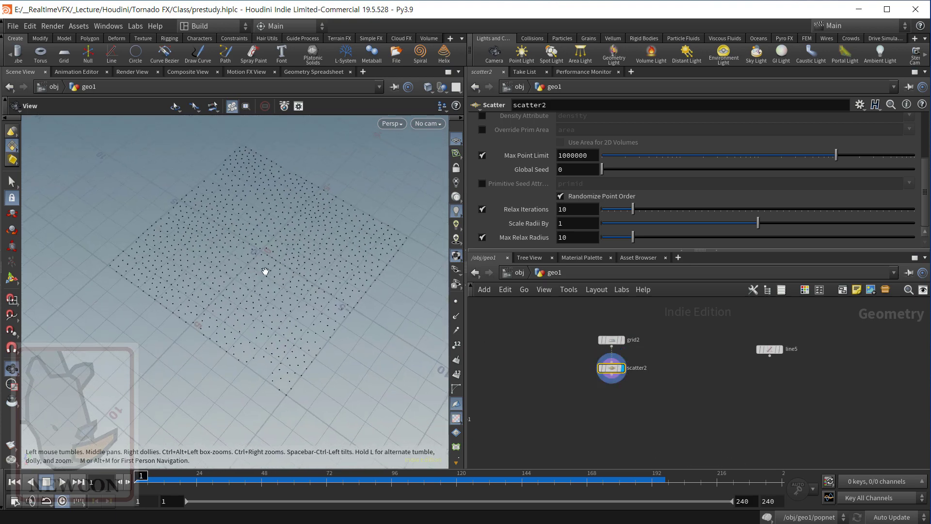
# Place an Add node beside the scatter node and give it one point at the origin.
pyautogui.moveTo(667, 412); pyautogui.dragTo(617, 400, button='middle')
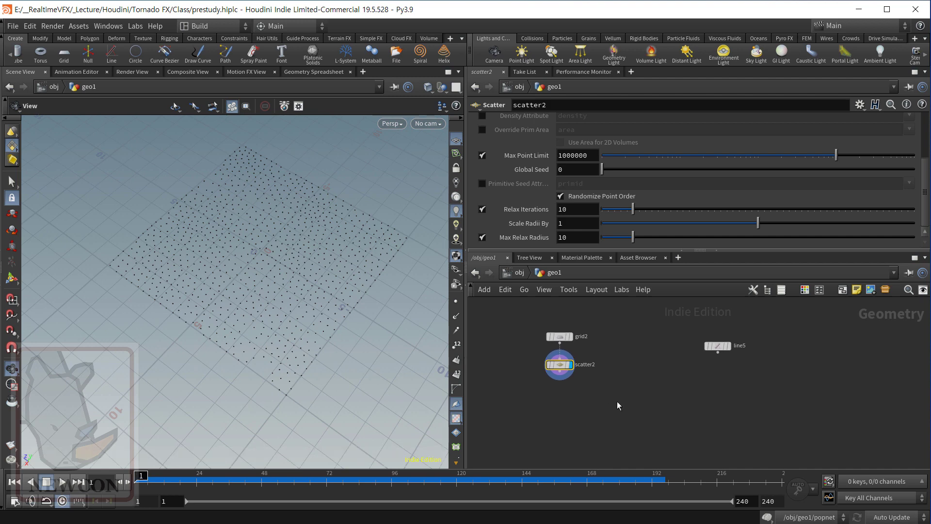
pyautogui.press('Tab')
pyautogui.moveTo(260, 248); pyautogui.dragTo(301, 232)
pyautogui.moveTo(302, 232); pyautogui.dragTo(321, 234, button='right')
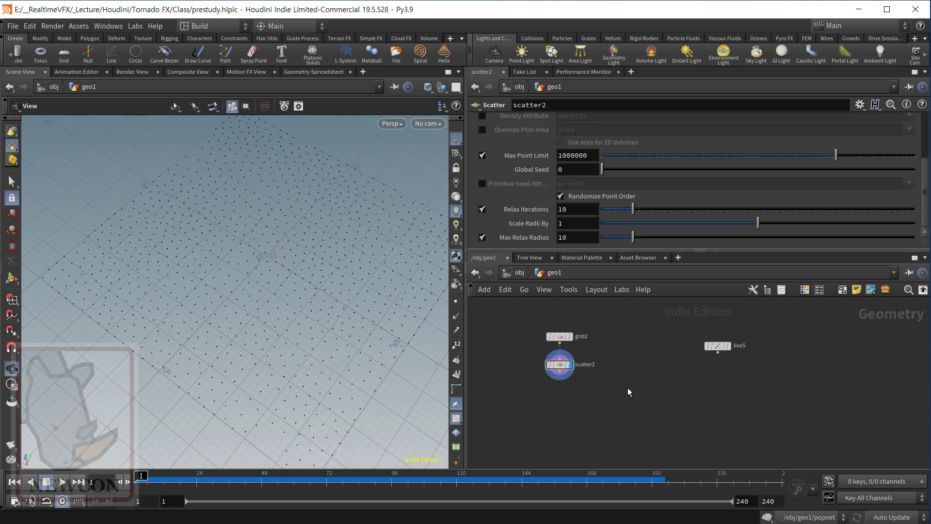
pyautogui.press('Tab')
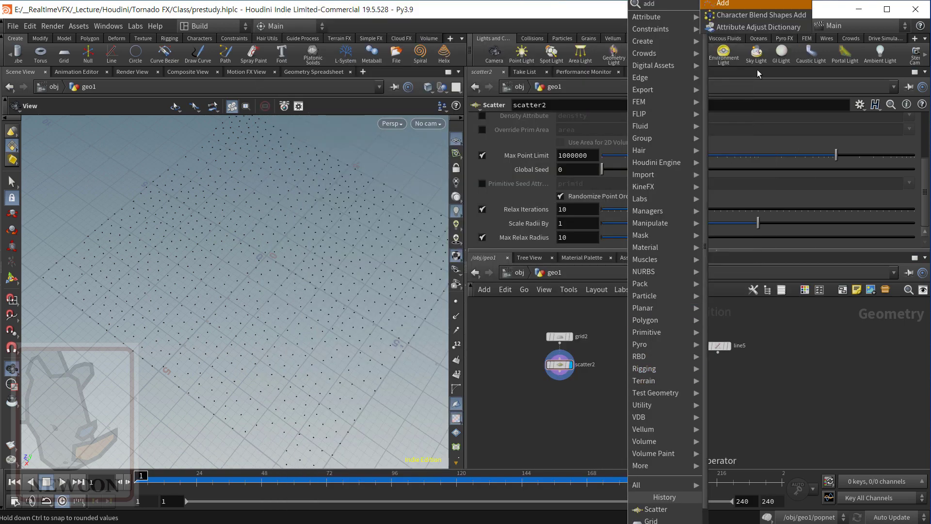
pyautogui.write('add')
pyautogui.press('Return')
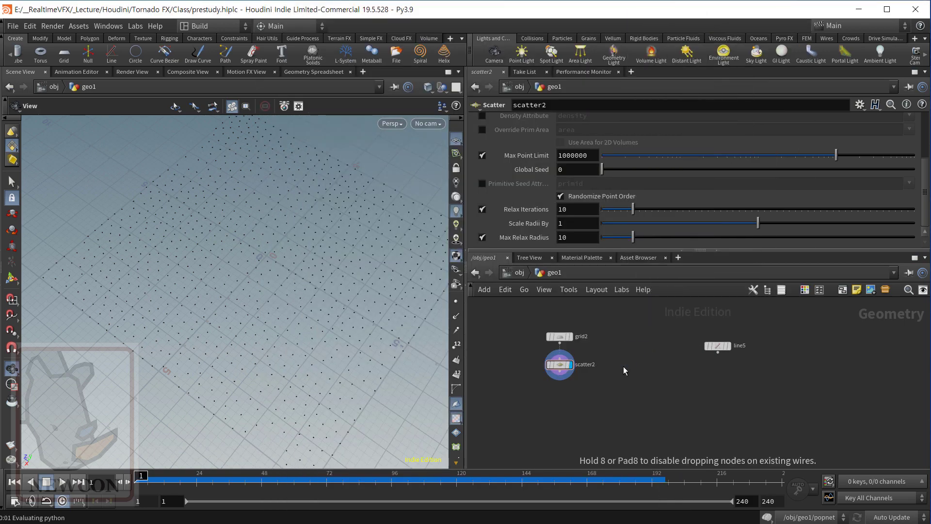
pyautogui.click(624, 366)
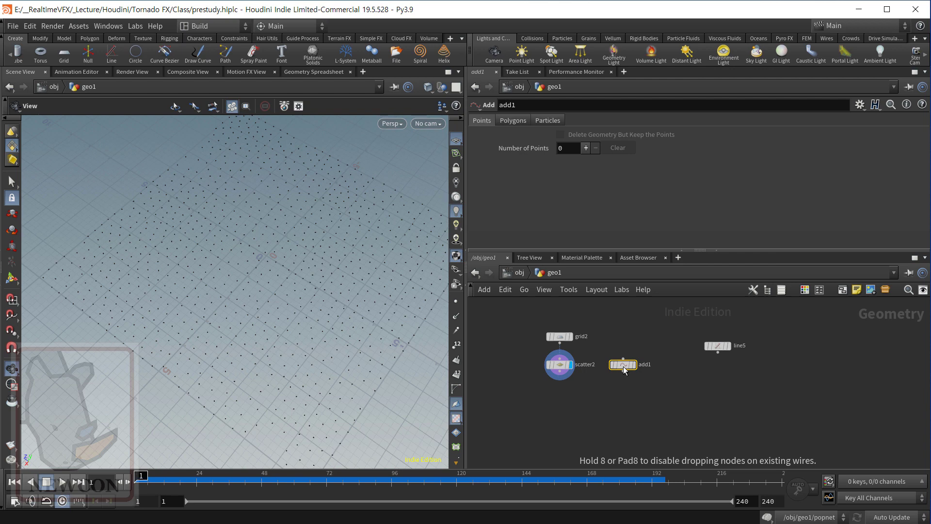
pyautogui.click(586, 147)
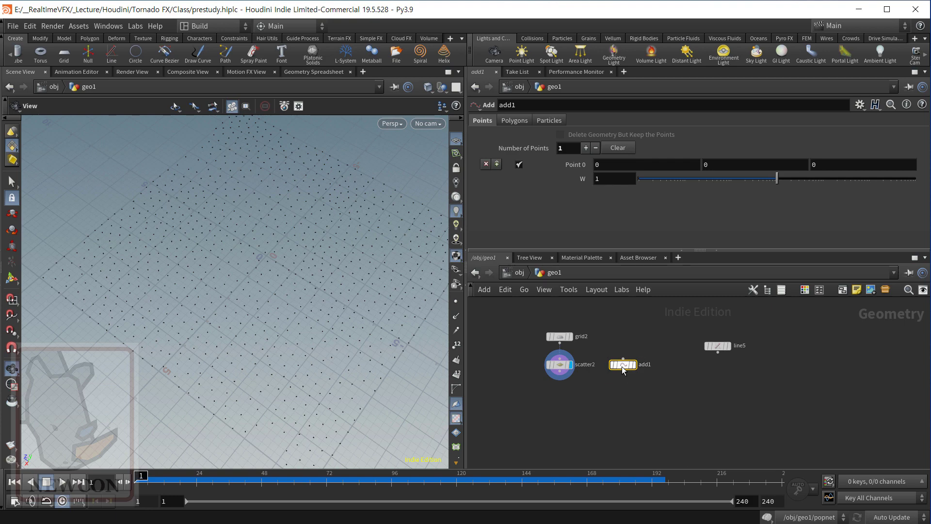
# Move line5 closer to the Add node and display it with point markers and point numbers turned on.
pyautogui.moveTo(728, 352); pyautogui.dragTo(694, 350)
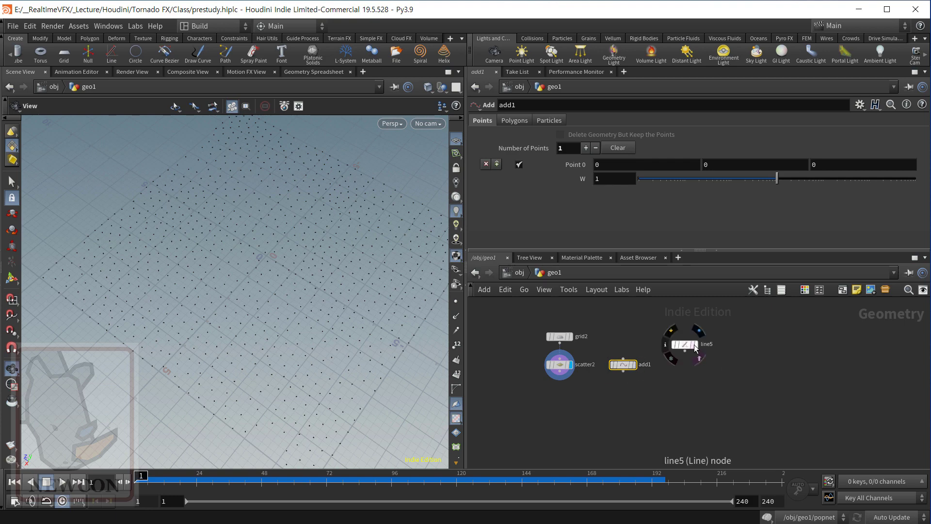
pyautogui.click(696, 344)
pyautogui.moveTo(376, 304); pyautogui.dragTo(372, 243)
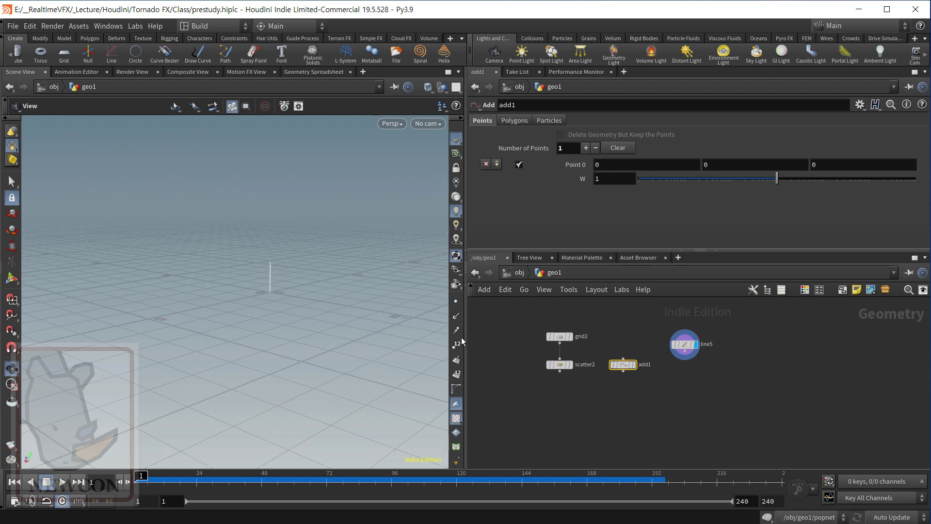
pyautogui.click(456, 302)
pyautogui.click(456, 345)
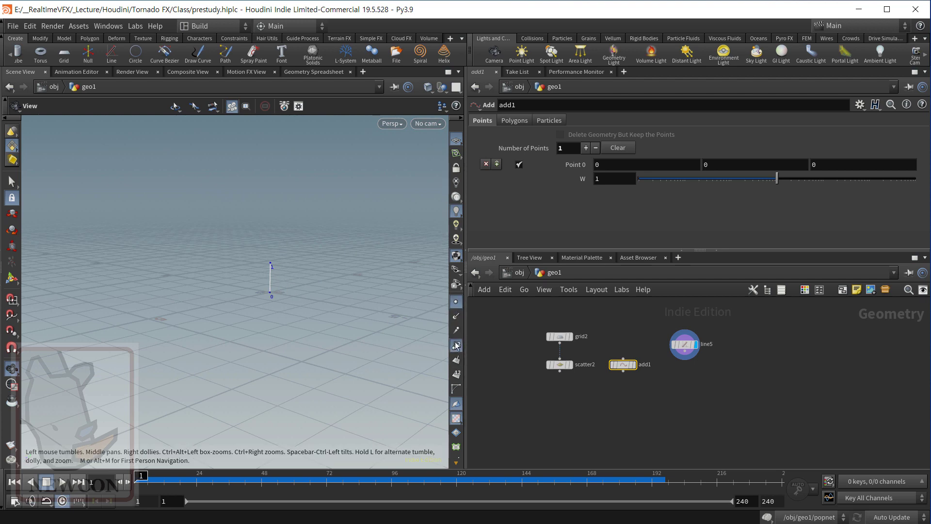
# Turn off the point numbers and point markers in the viewport.
pyautogui.click(456, 345)
pyautogui.click(455, 302)
pyautogui.moveTo(368, 287); pyautogui.dragTo(391, 270)
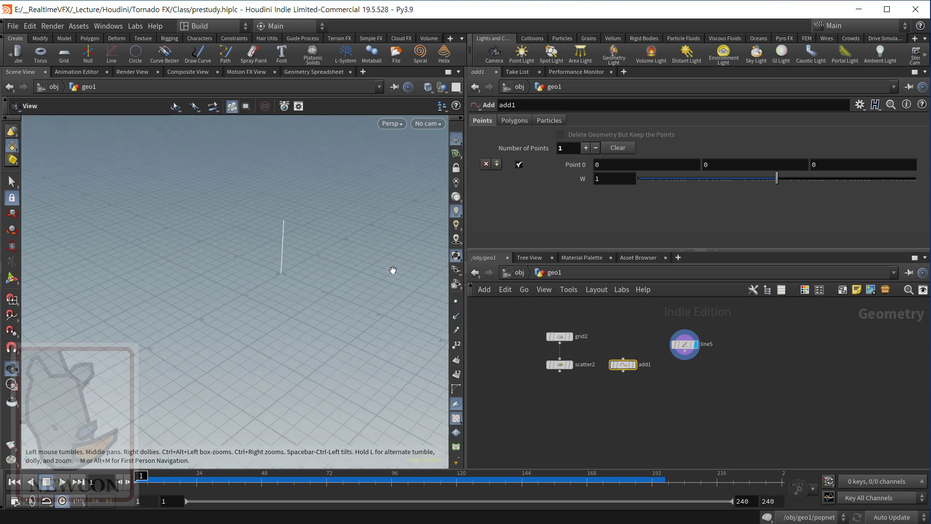
# Add a PolyFrame node below line5 and connect line5's output to it.
pyautogui.click(695, 380)
pyautogui.press('Tab')
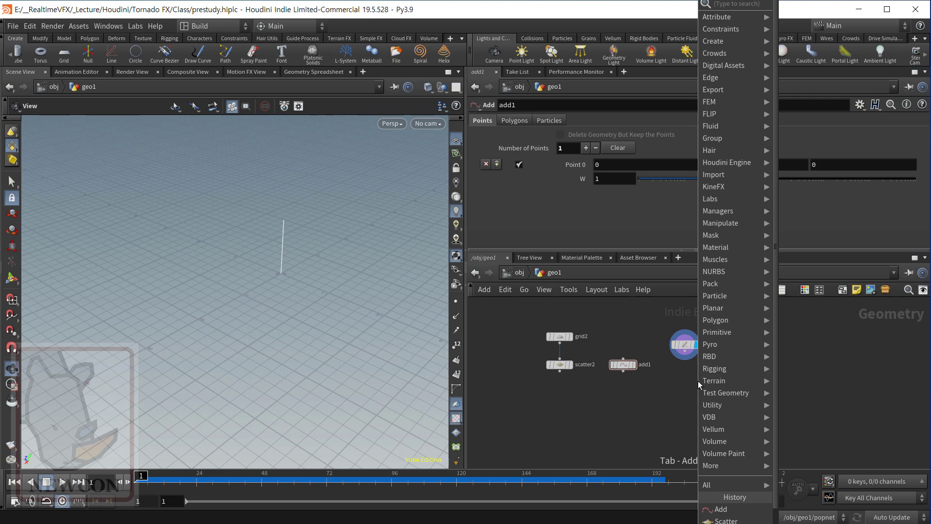
pyautogui.write('polyfr')
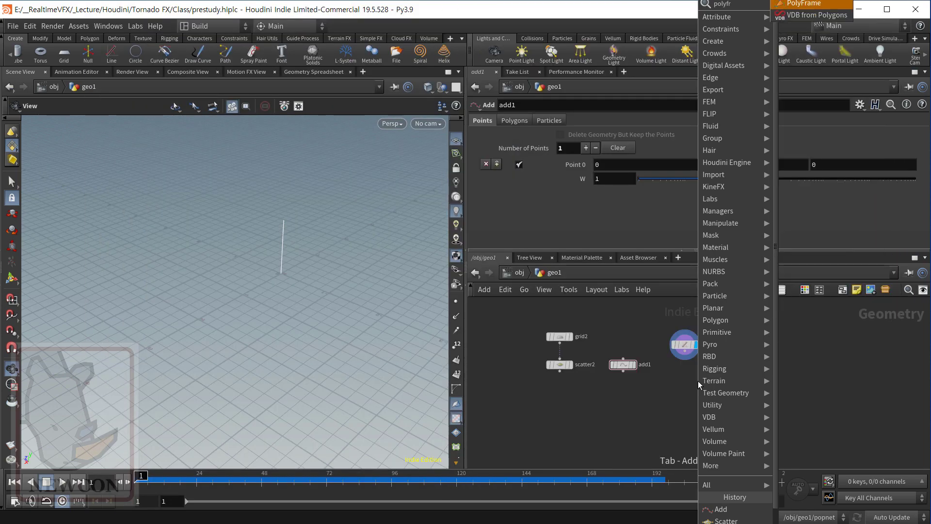
pyautogui.press('Return')
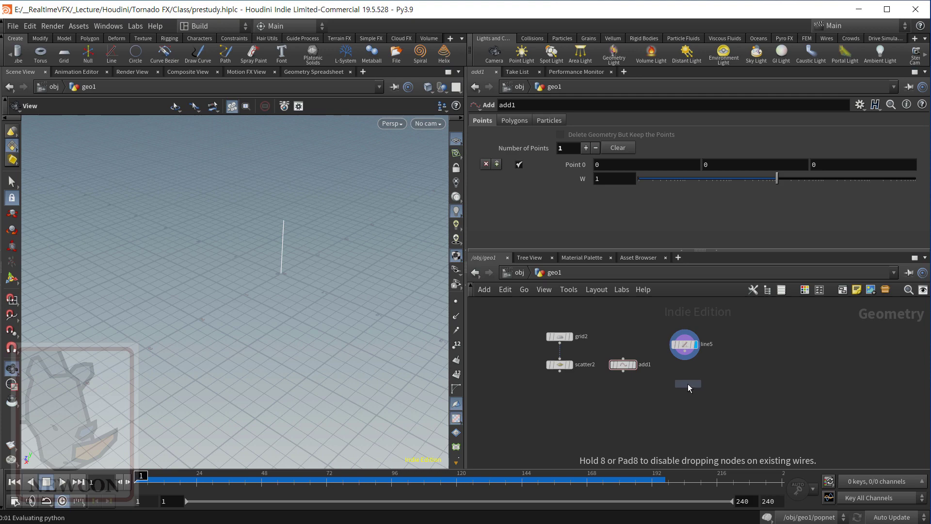
pyautogui.click(687, 383)
pyautogui.scroll(2, 706, 361)
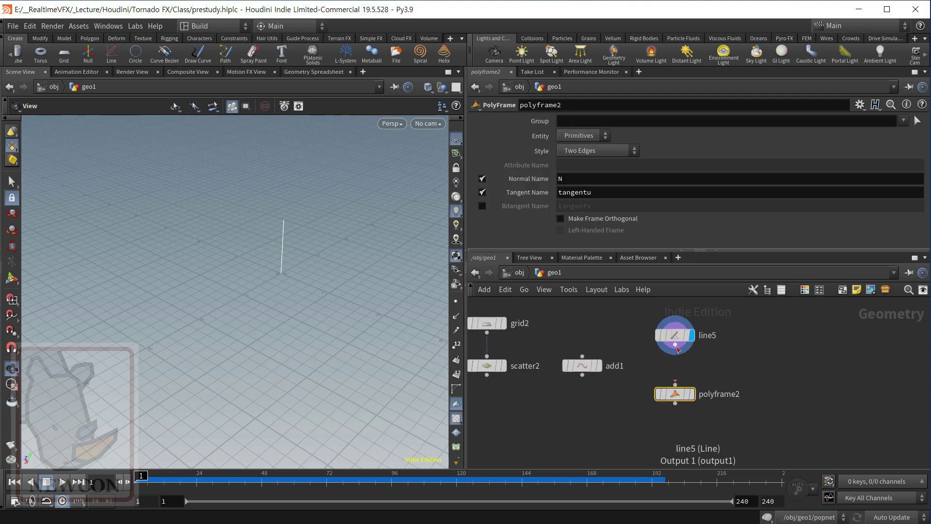
pyautogui.moveTo(678, 348); pyautogui.dragTo(675, 383)
# Insert a Reverse node on the wire between line5 and the PolyFrame node.
pyautogui.press('Tab')
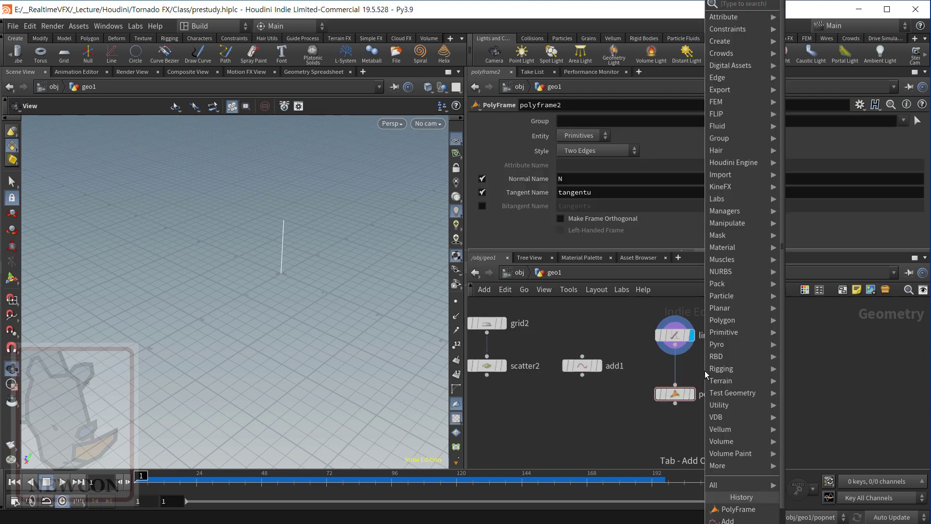
pyautogui.write('rever')
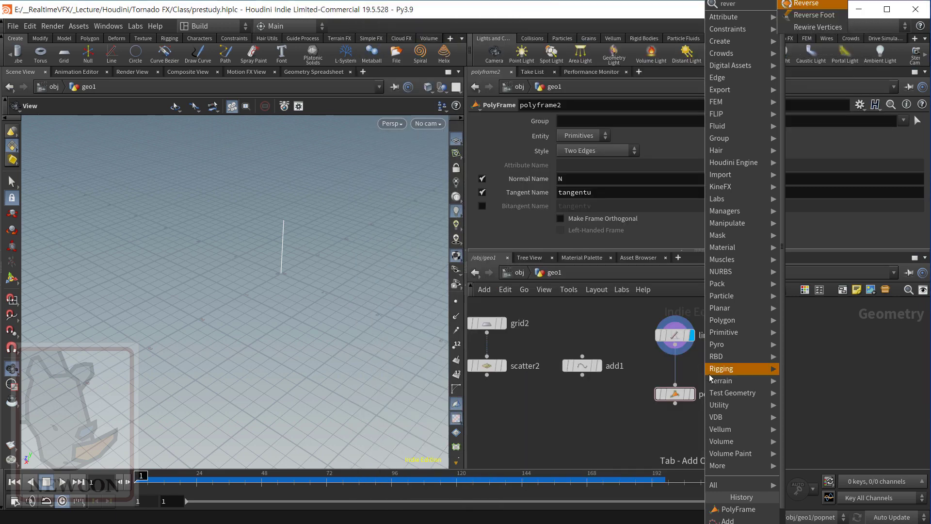
pyautogui.press('Return')
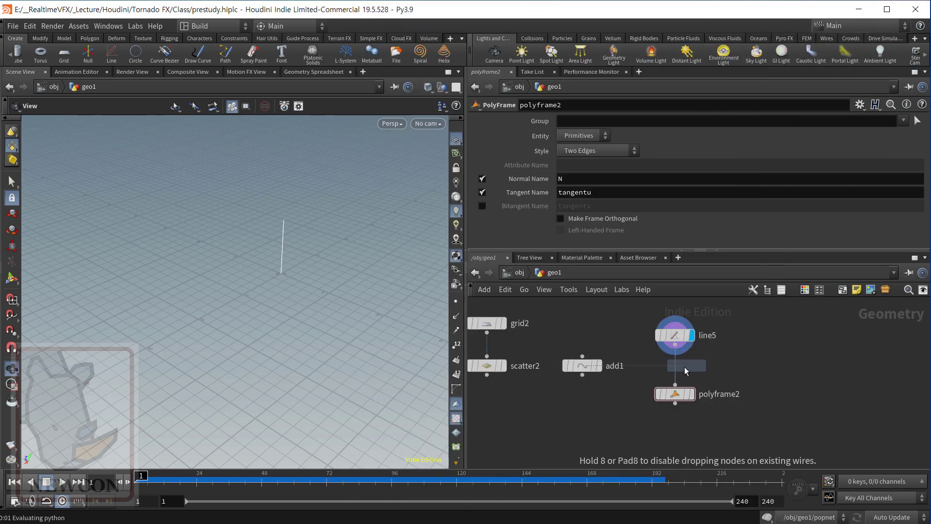
pyautogui.click(678, 370)
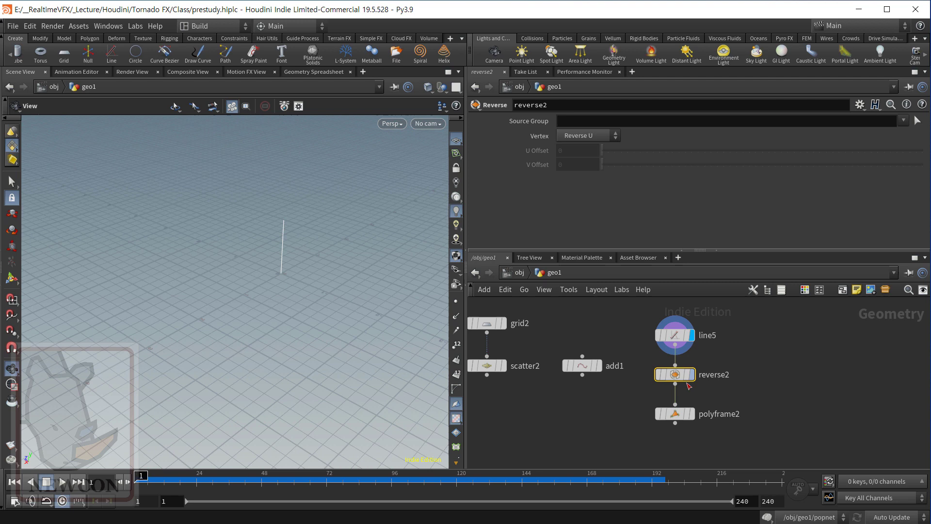
# Display the PolyFrame node, disable its Normal Name output, and rename its tangent attribute to tangent.
pyautogui.click(682, 415)
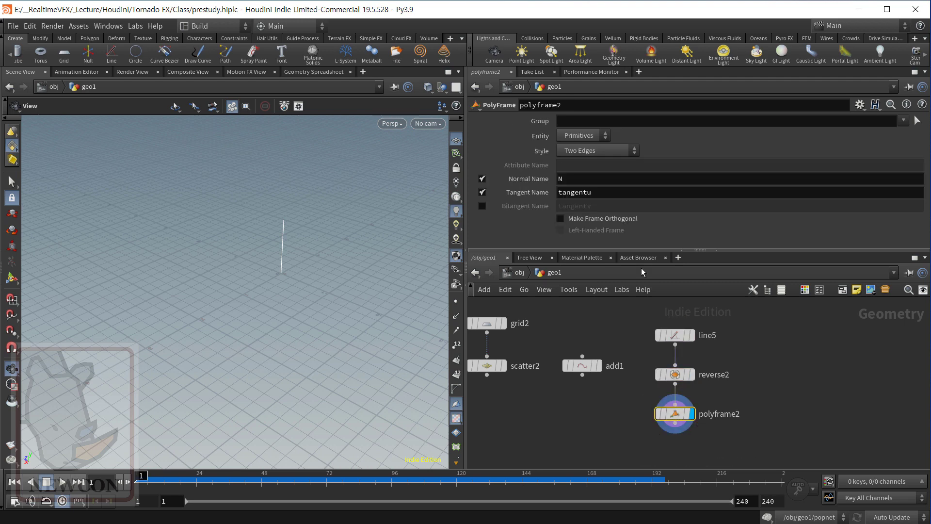
pyautogui.click(482, 179)
pyautogui.click(608, 191)
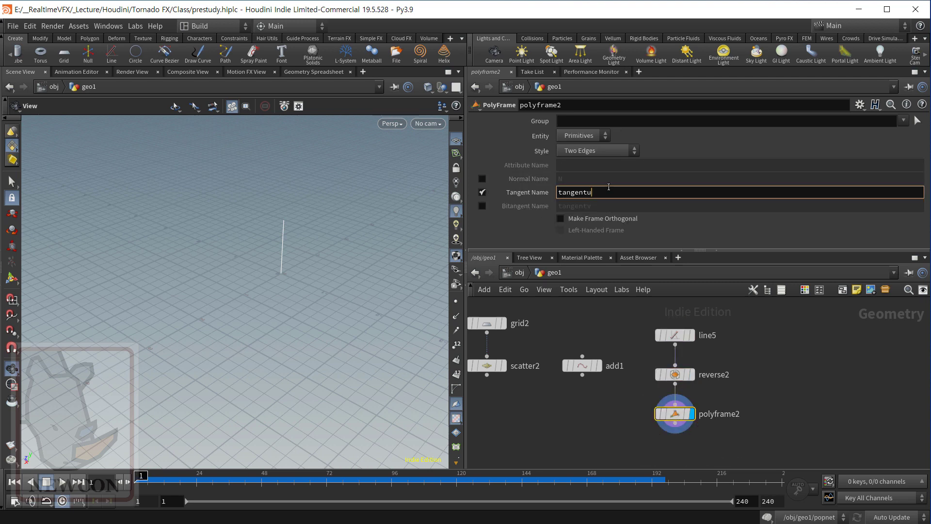
pyautogui.press('Return')
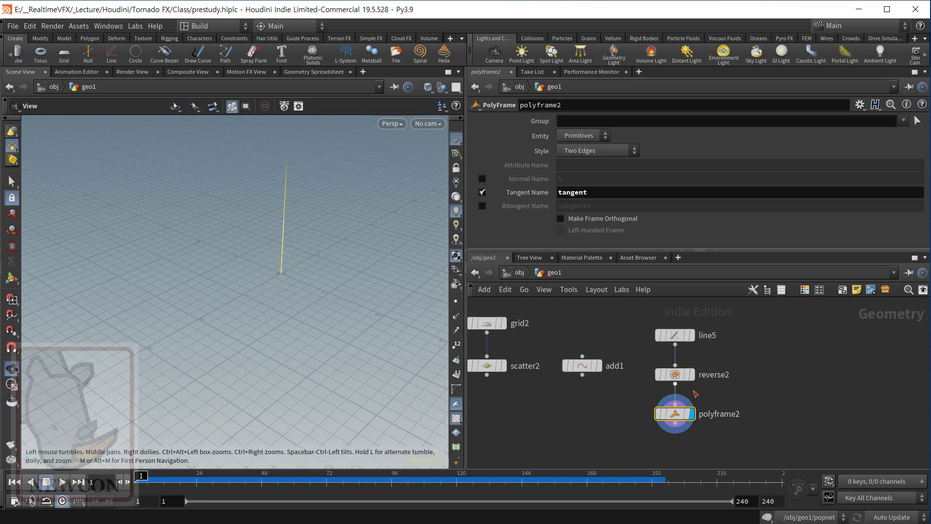
pyautogui.scroll(-1, 738, 388)
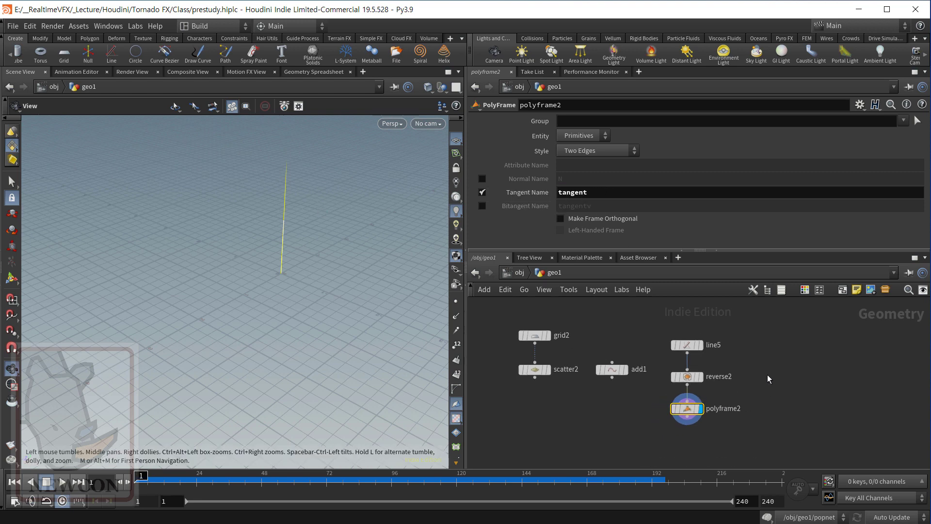
pyautogui.moveTo(701, 411)
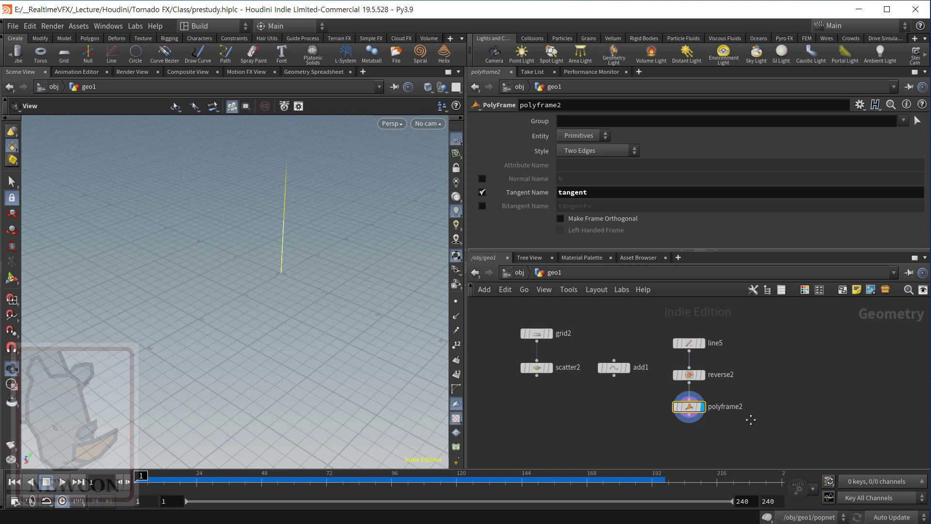
pyautogui.moveTo(747, 426); pyautogui.dragTo(779, 391, button='middle')
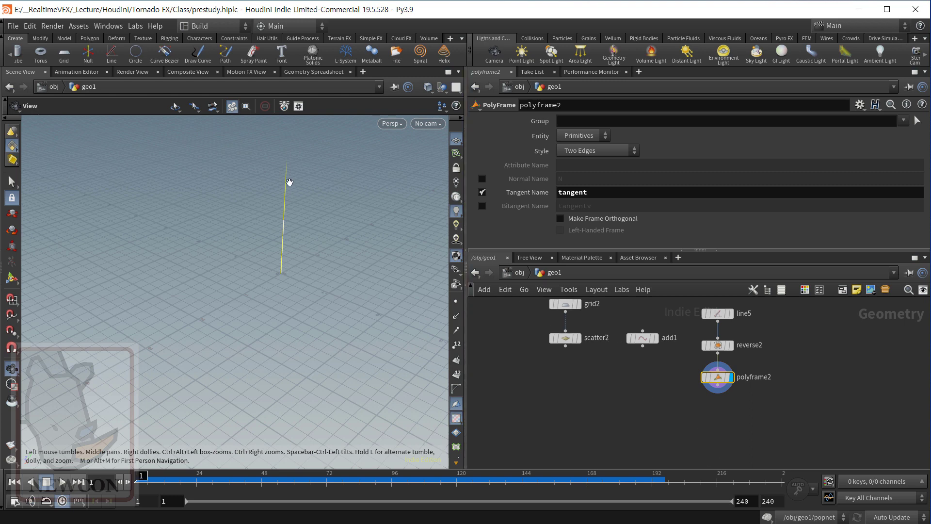
pyautogui.middleClick(719, 376)
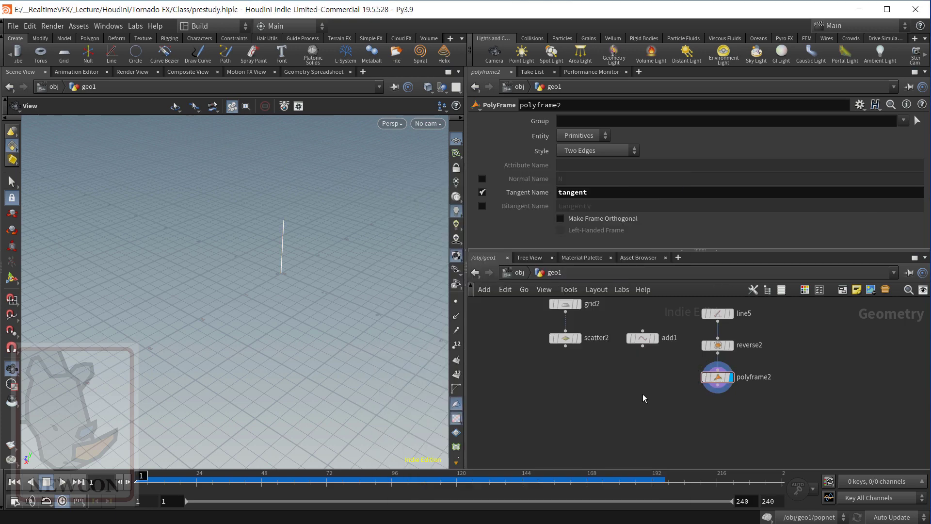
# Add a POP Network node below the scatter, Add and PolyFrame branches.
pyautogui.press('Tab')
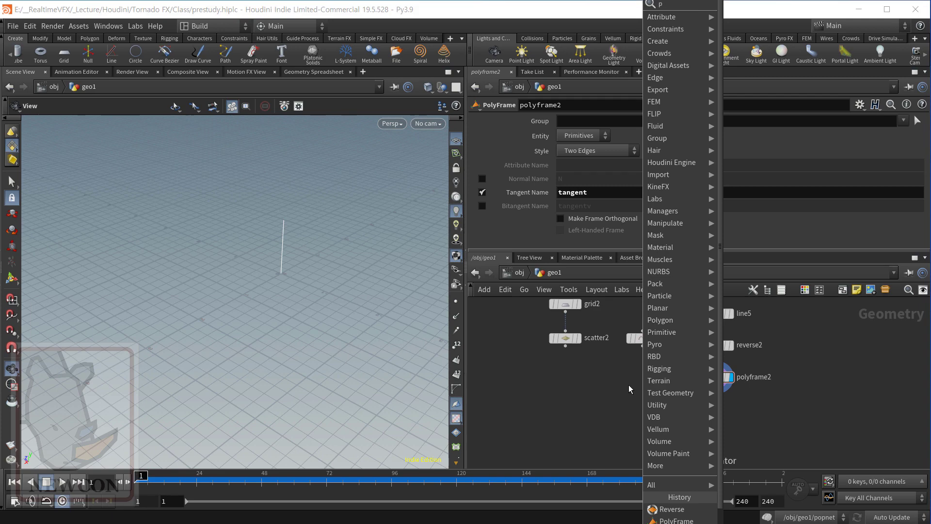
pyautogui.write('pop')
pyautogui.press('Return')
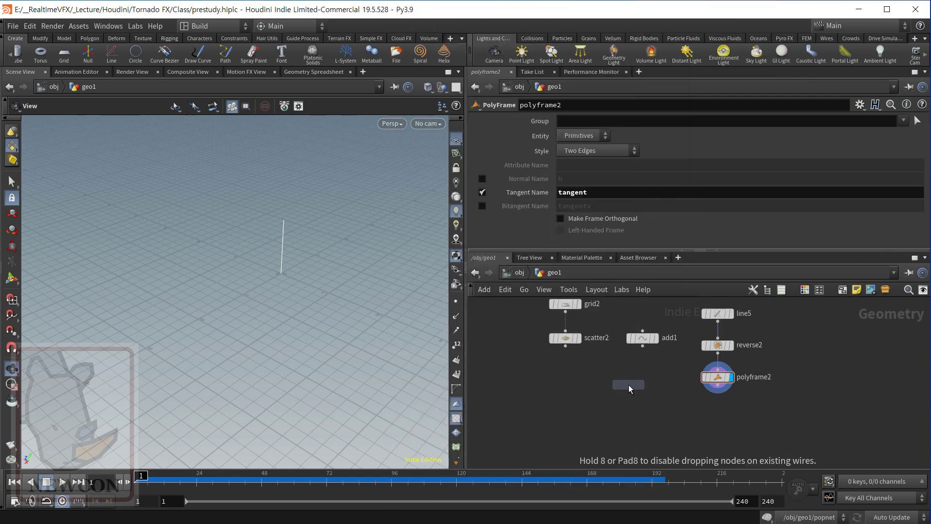
pyautogui.click(642, 432)
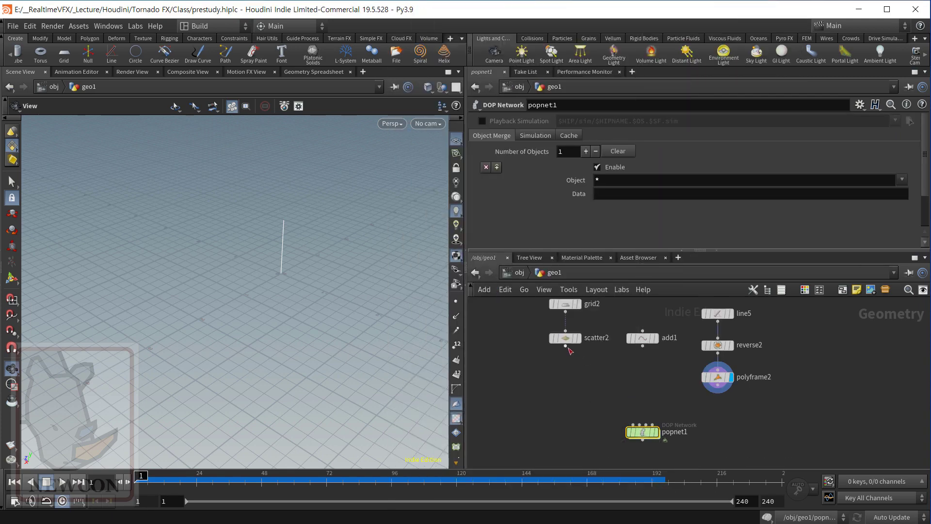
# Connect scatter2, add1 and polyframe2 to the POP network's first, second and third inputs respectively.
pyautogui.moveTo(565, 345); pyautogui.dragTo(633, 427)
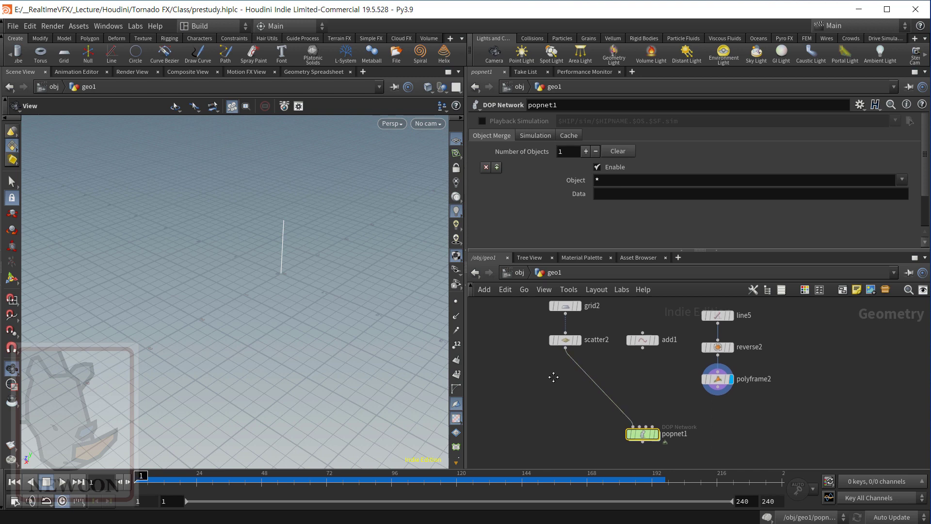
pyautogui.moveTo(554, 377); pyautogui.dragTo(543, 396, button='middle')
pyautogui.moveTo(521, 308); pyautogui.dragTo(629, 444)
pyautogui.moveTo(657, 427); pyautogui.dragTo(650, 406, button='middle')
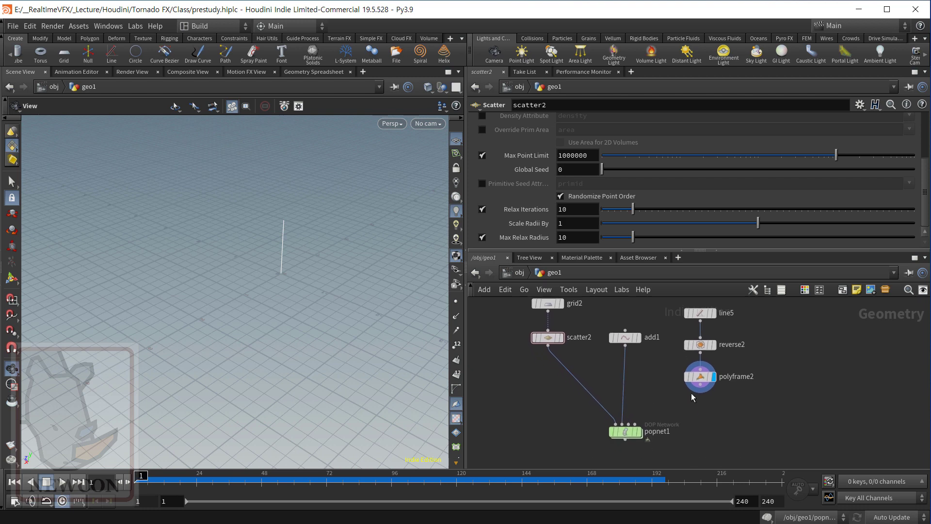
pyautogui.moveTo(700, 387); pyautogui.dragTo(634, 418)
pyautogui.moveTo(700, 423); pyautogui.dragTo(706, 396, button='middle')
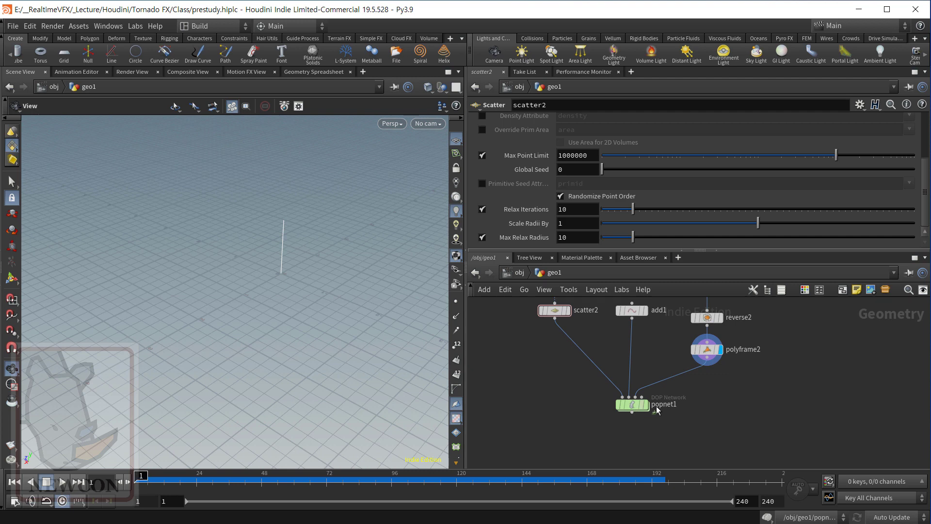
# Display merge1 in the earlier vector example and review the cross-product node network inside pointvop1.
pyautogui.moveTo(713, 408); pyautogui.dragTo(696, 404, button='right')
pyautogui.moveTo(560, 379); pyautogui.dragTo(721, 390, button='middle')
pyautogui.moveTo(622, 382); pyautogui.dragTo(636, 369, button='right')
pyautogui.moveTo(636, 368); pyautogui.dragTo(757, 392, button='middle')
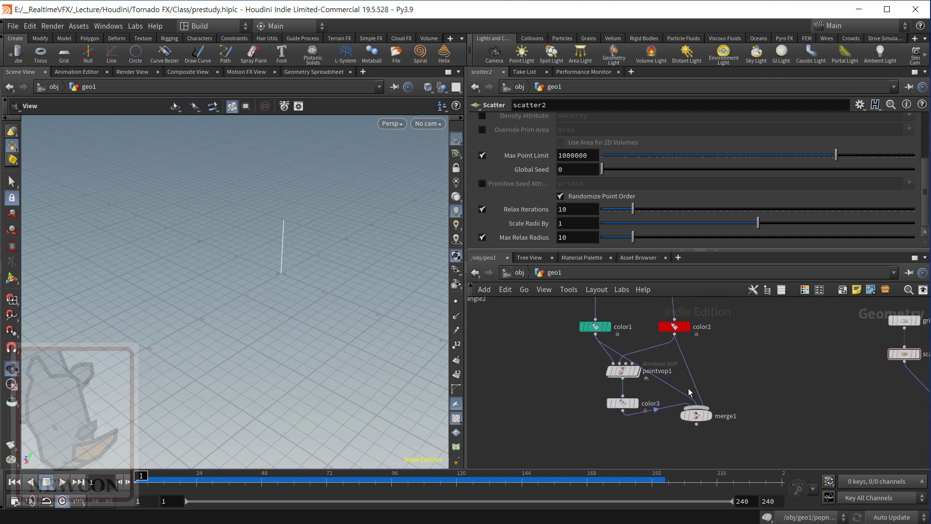
pyautogui.click(623, 371)
pyautogui.click(637, 371)
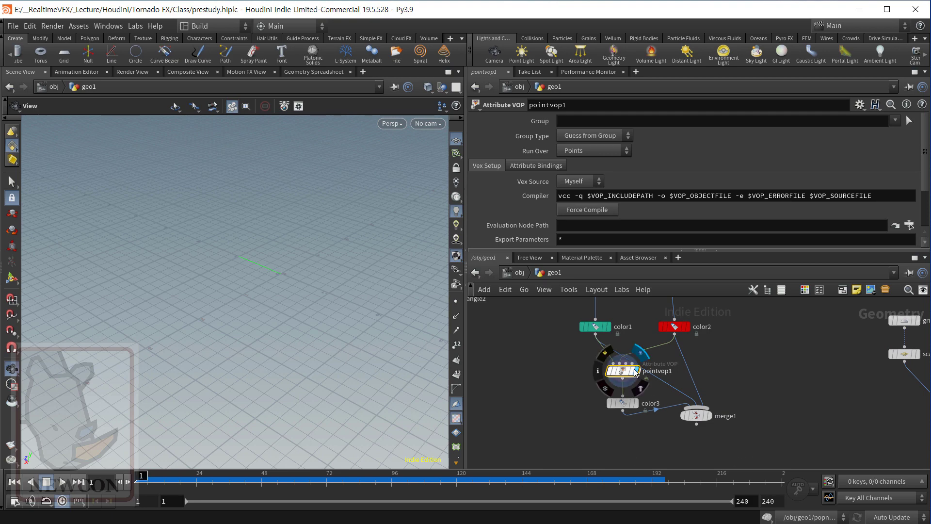
pyautogui.click(710, 416)
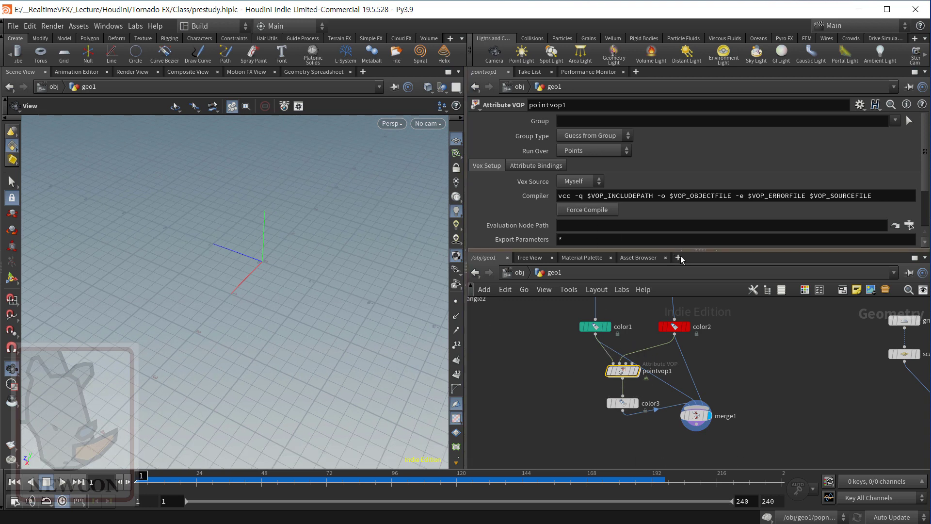
pyautogui.doubleClick(622, 370)
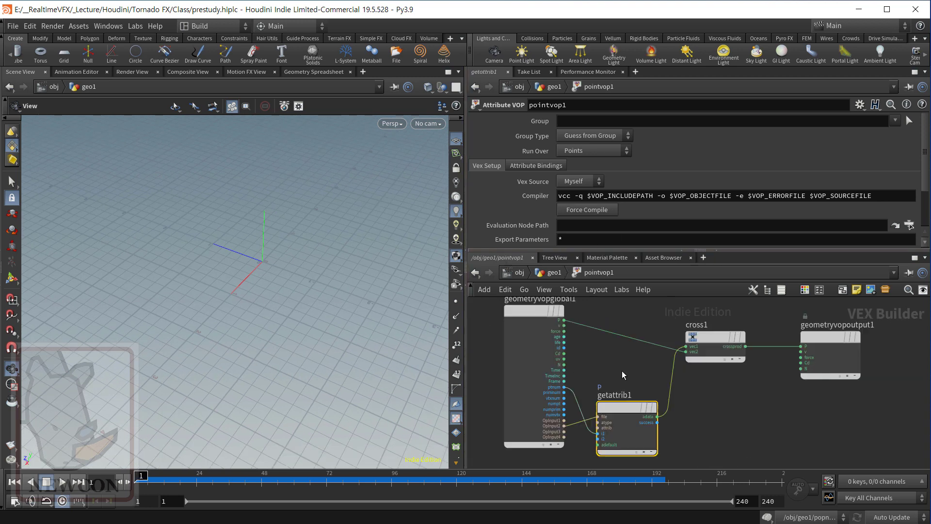
pyautogui.press('u')
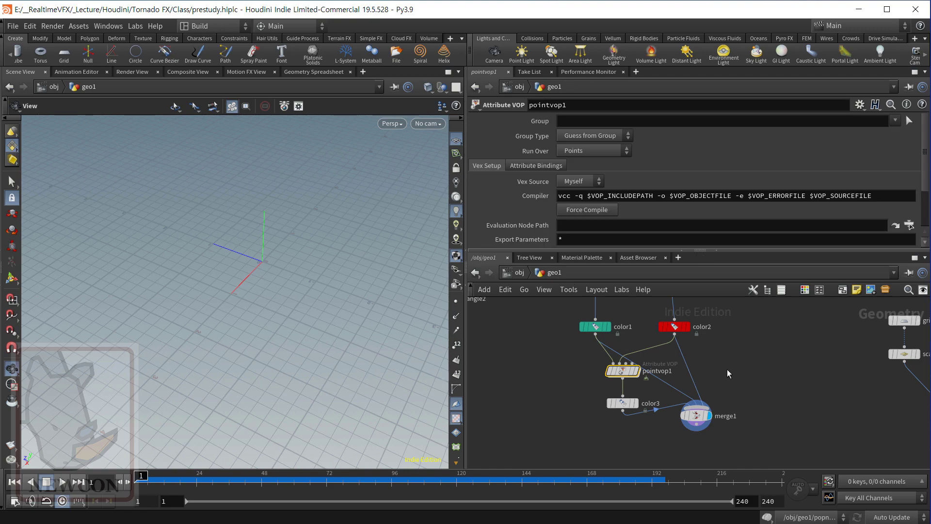
# Add an Attribute Wrangle node beside pointvop1.
pyautogui.press('Tab')
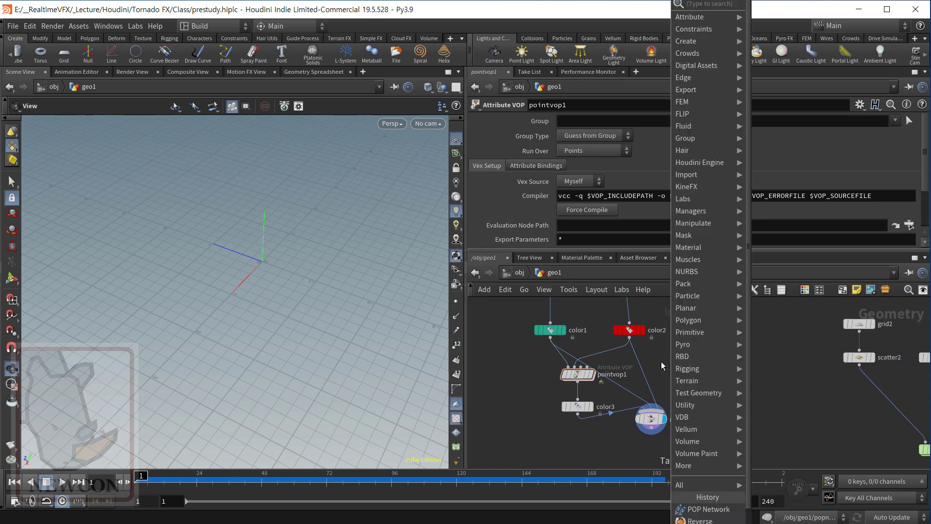
pyautogui.write('wrang')
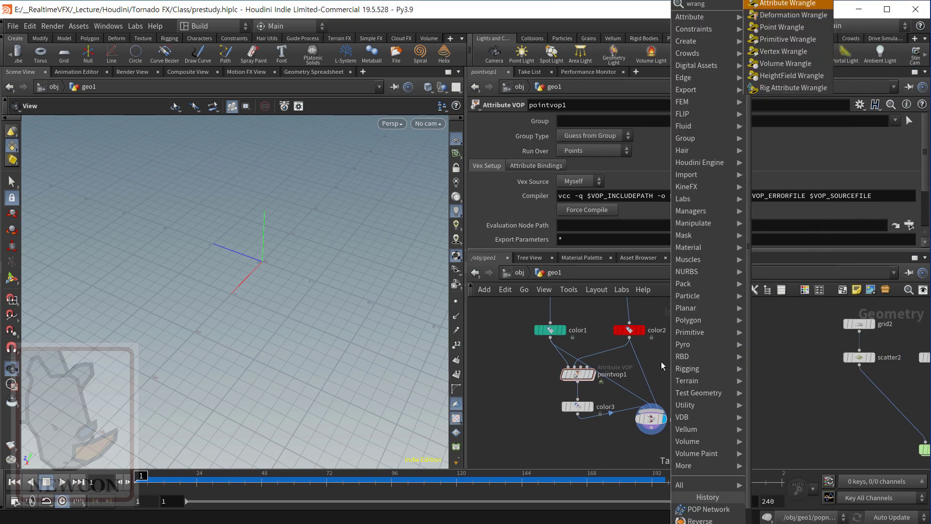
pyautogui.press('Return')
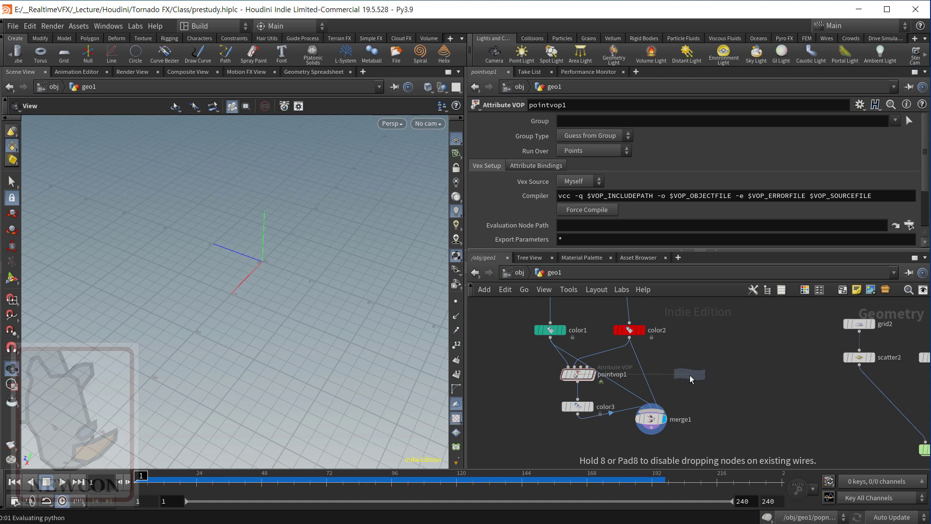
pyautogui.click(690, 374)
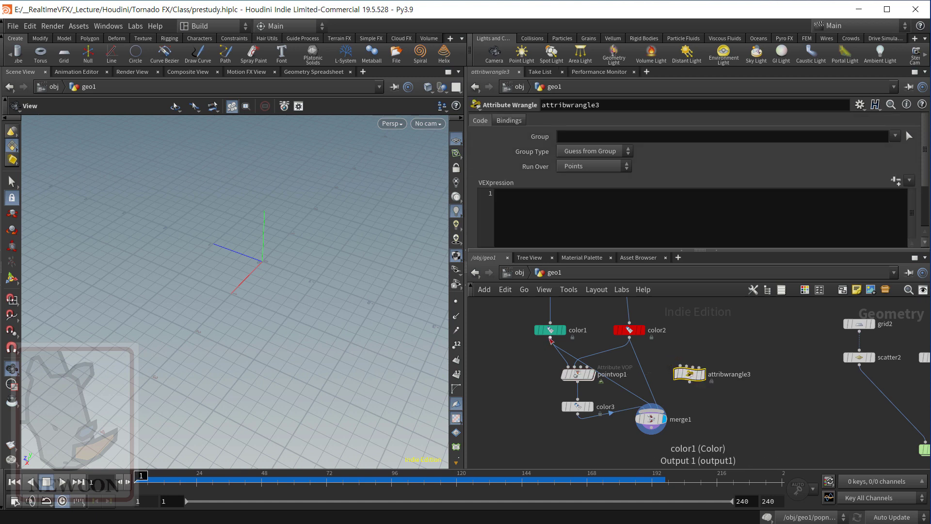
# Wire the Attribute Wrangle from color1 and color2 into color3 in place of pointvop1, and open its VEXpression for editing.
pyautogui.moveTo(551, 338); pyautogui.dragTo(680, 367)
pyautogui.moveTo(632, 342); pyautogui.dragTo(578, 400)
pyautogui.moveTo(700, 382)
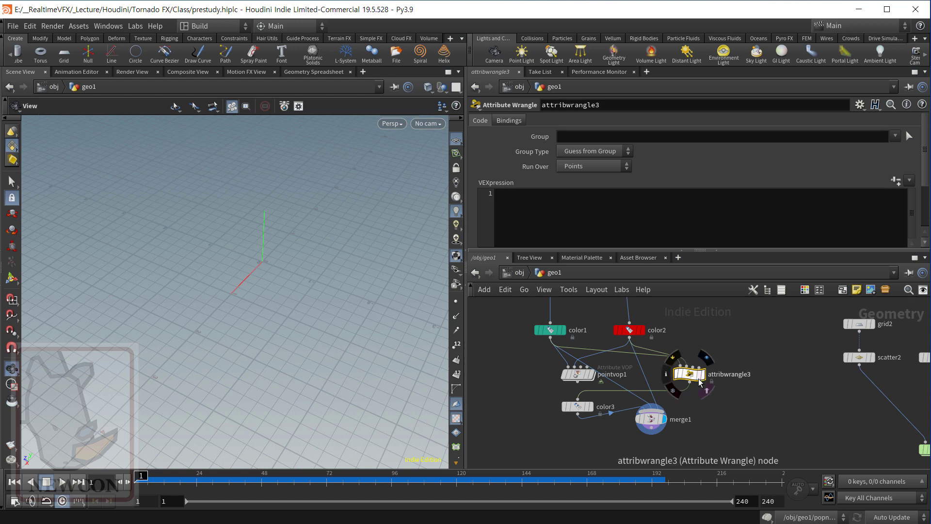
pyautogui.moveTo(694, 377); pyautogui.dragTo(688, 376)
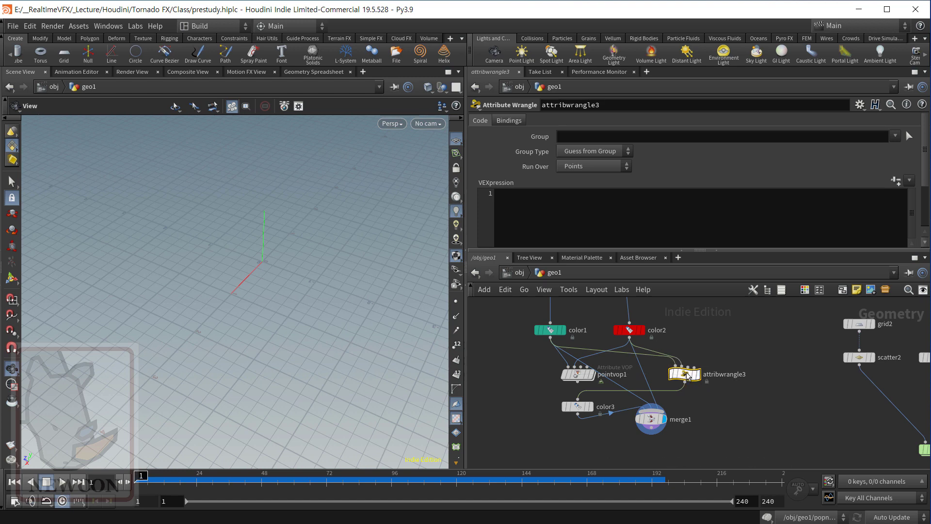
pyautogui.moveTo(701, 380)
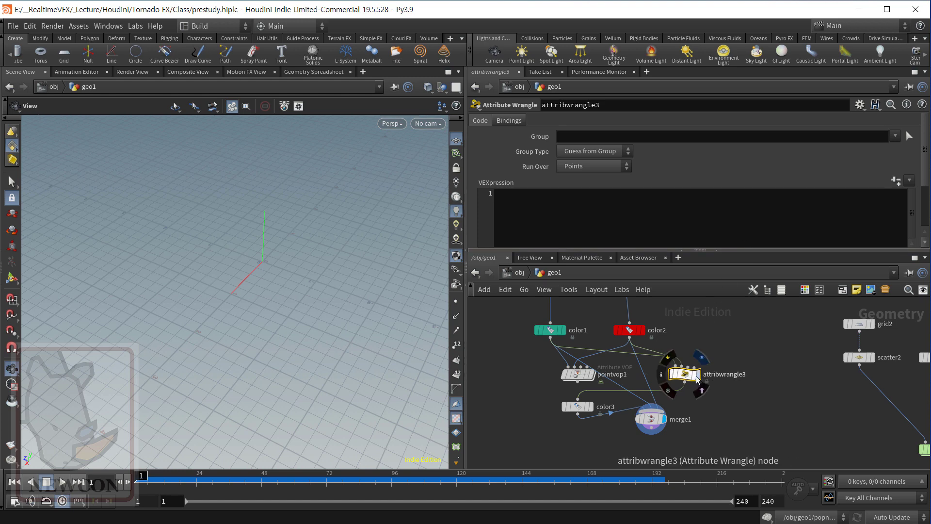
pyautogui.click(553, 198)
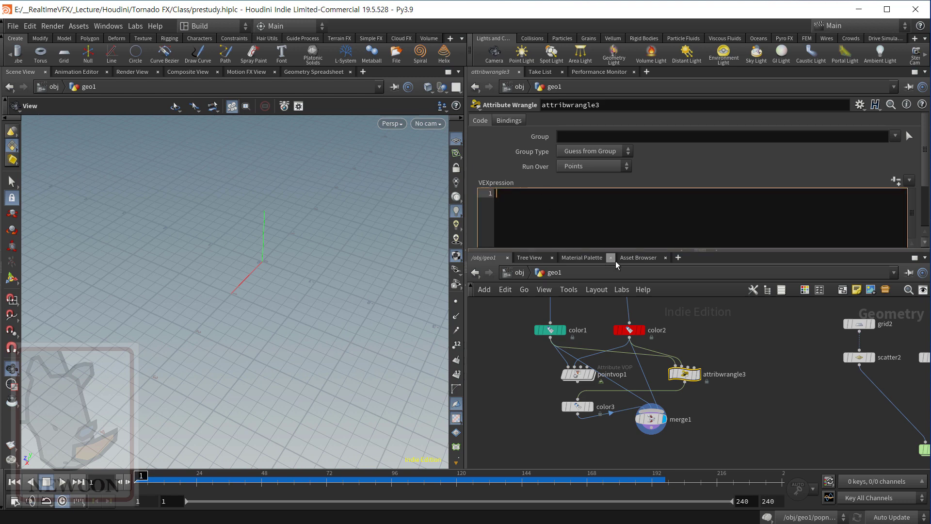
pyautogui.click(631, 332)
pyautogui.click(684, 374)
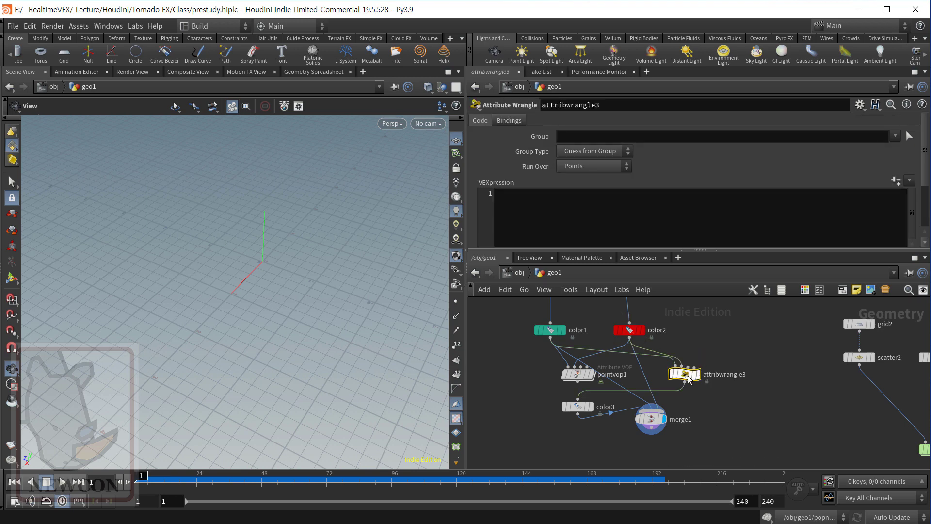
pyautogui.click(556, 208)
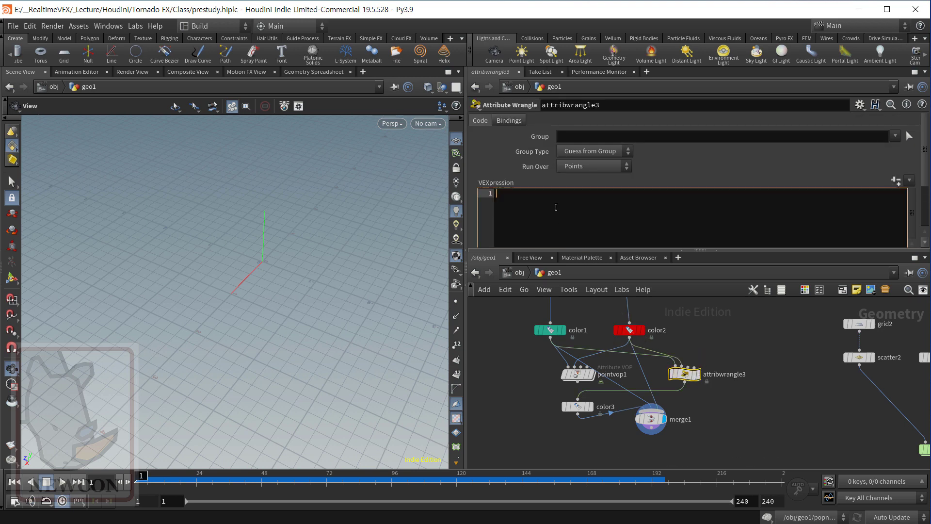
pyautogui.write('vector p2 ')
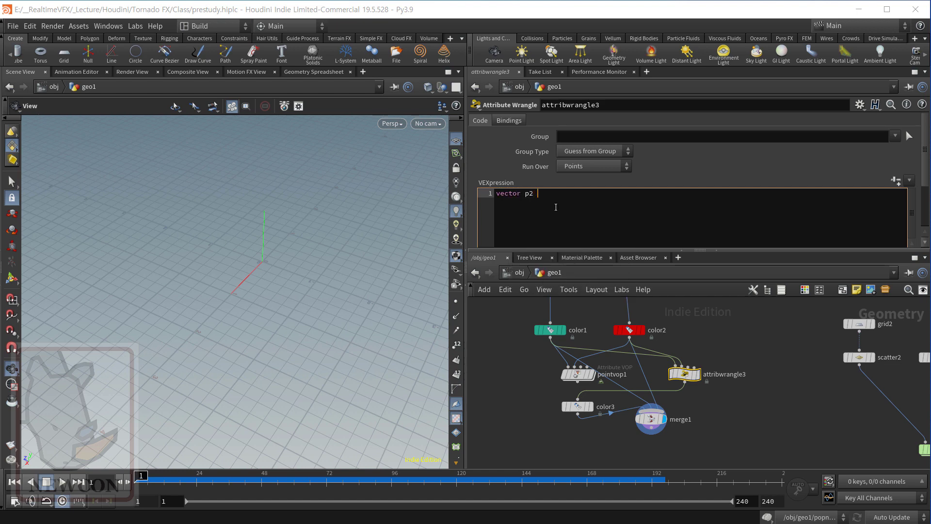
pyautogui.write('= point')
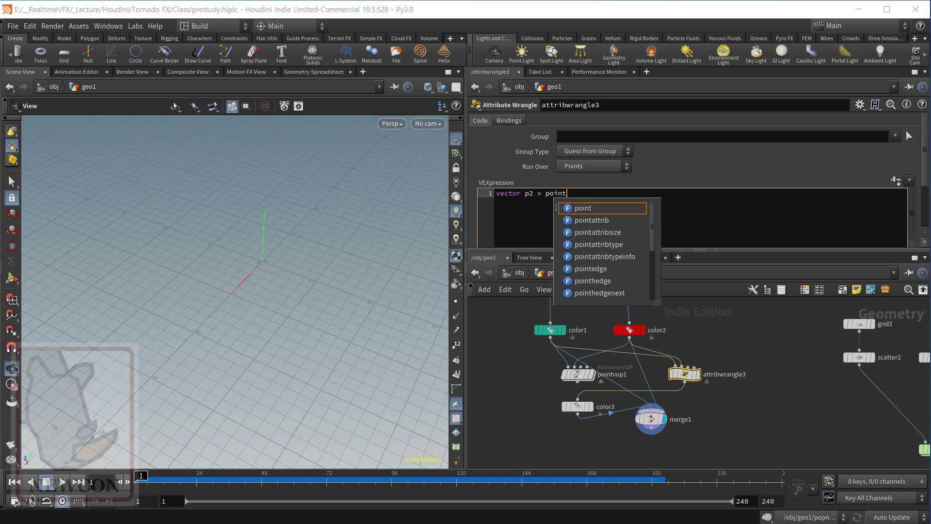
pyautogui.write('()')
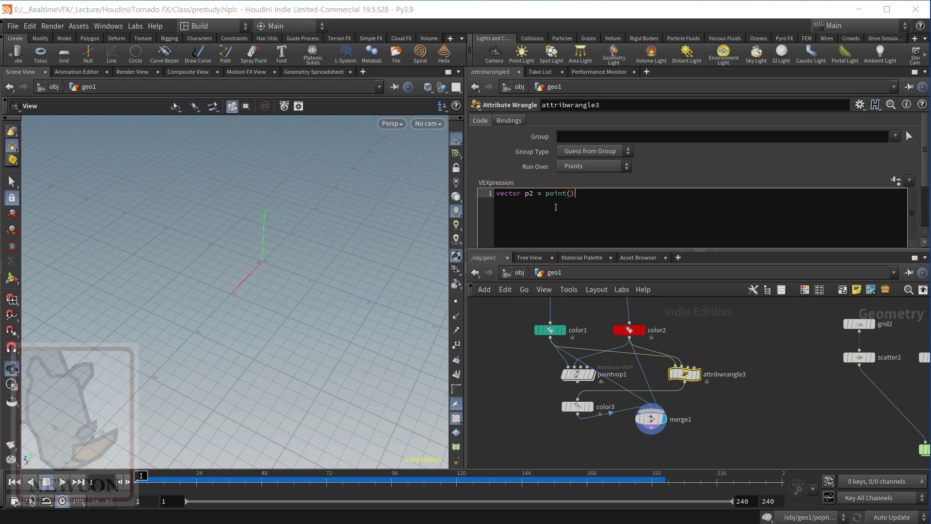
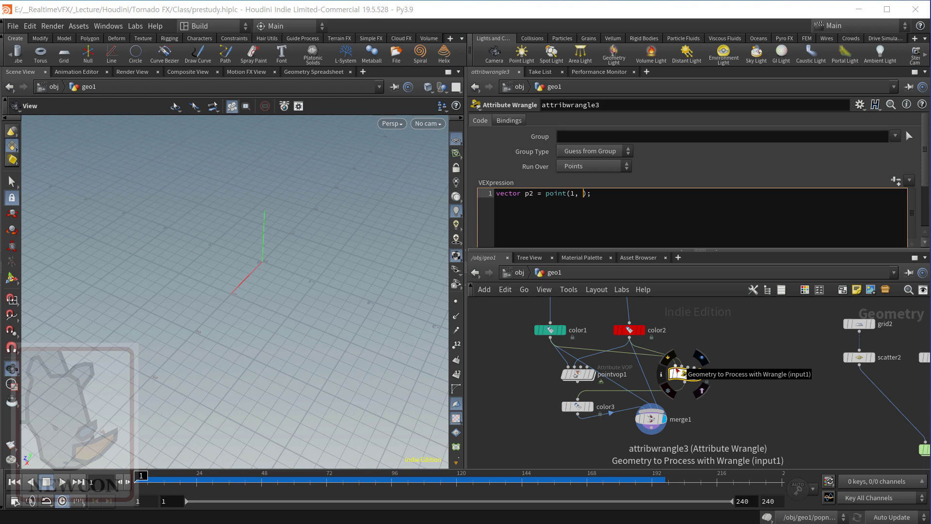
pyautogui.click(577, 193)
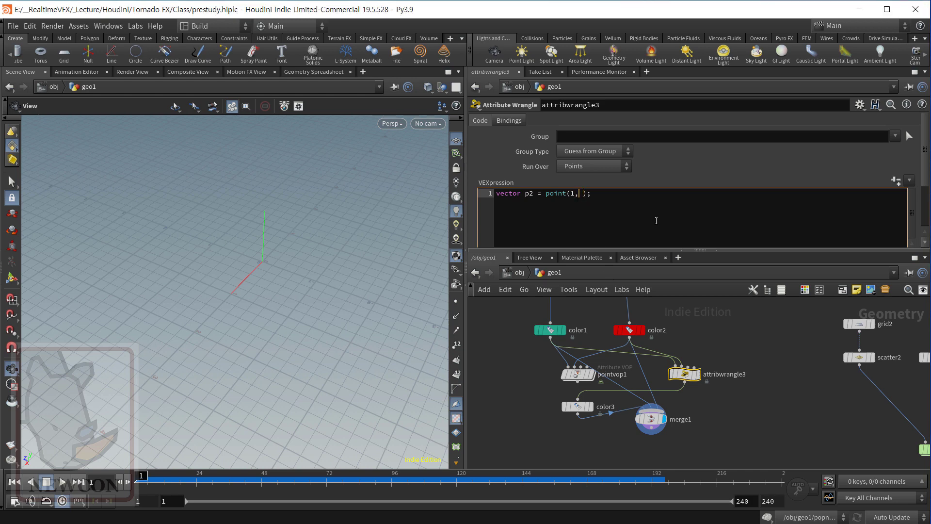
pyautogui.write(',m')
pyautogui.press('BackSpace')
pyautogui.press('BackSpace')
pyautogui.write('"P",@ptnum')
pyautogui.press('Return')
# Add v@P = cross(p2, @P); as the second VEXpression line and apply the code.
pyautogui.write('v@P')
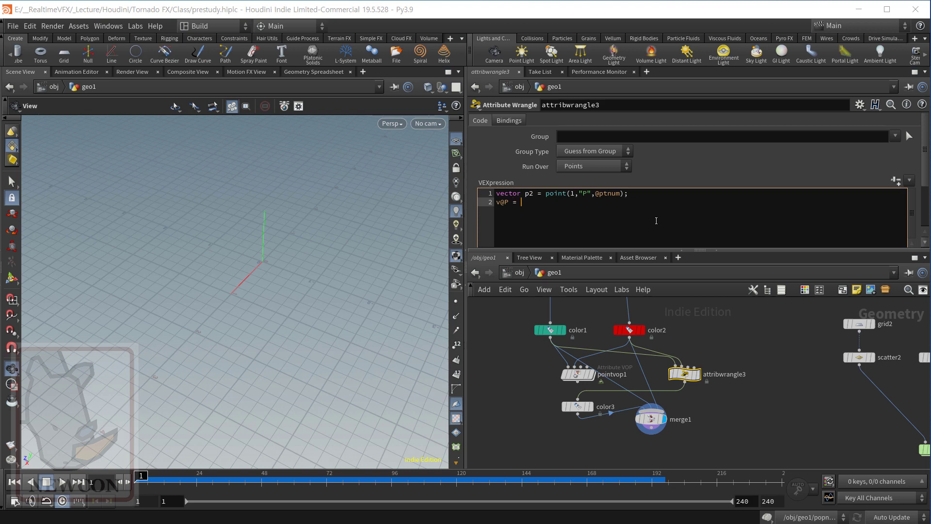
pyautogui.write(' = cro')
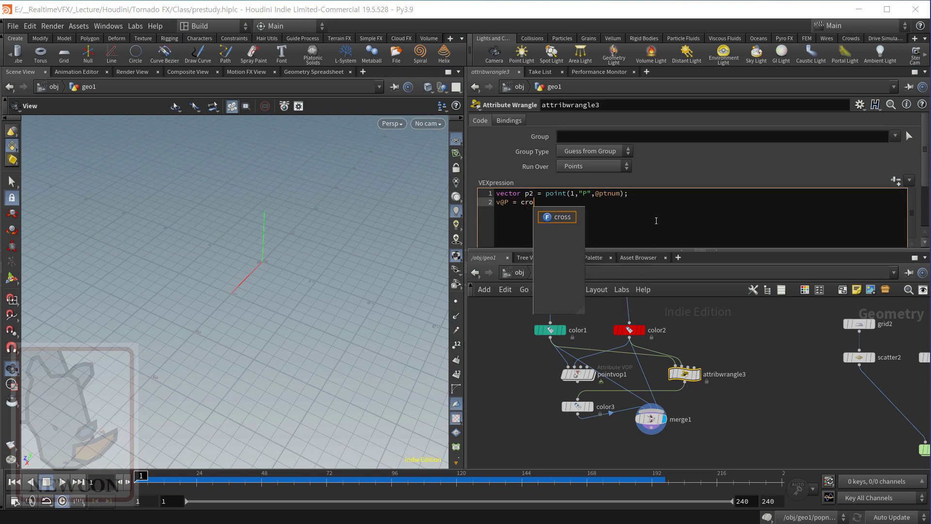
pyautogui.write('ss();')
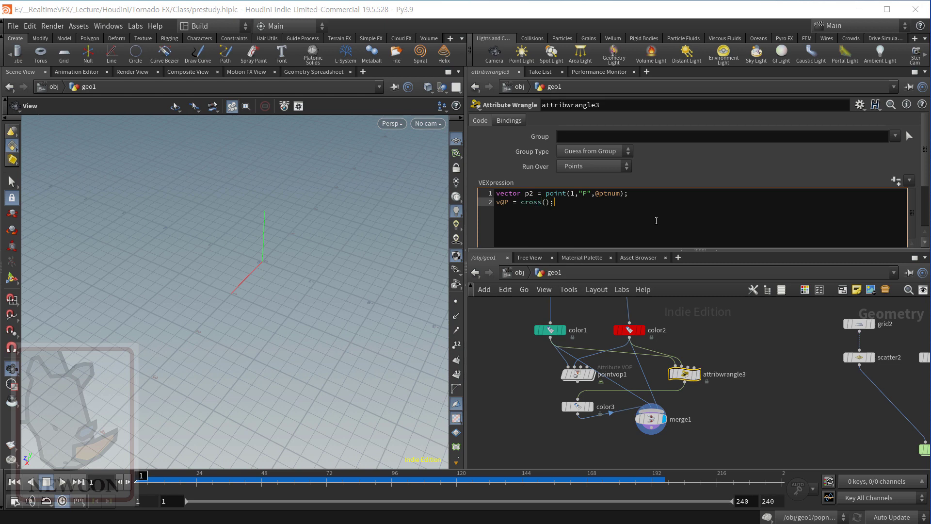
pyautogui.press('Left')
pyautogui.press('Left')
pyautogui.write('p2, @P')
pyautogui.press('End')
pyautogui.press('Up')
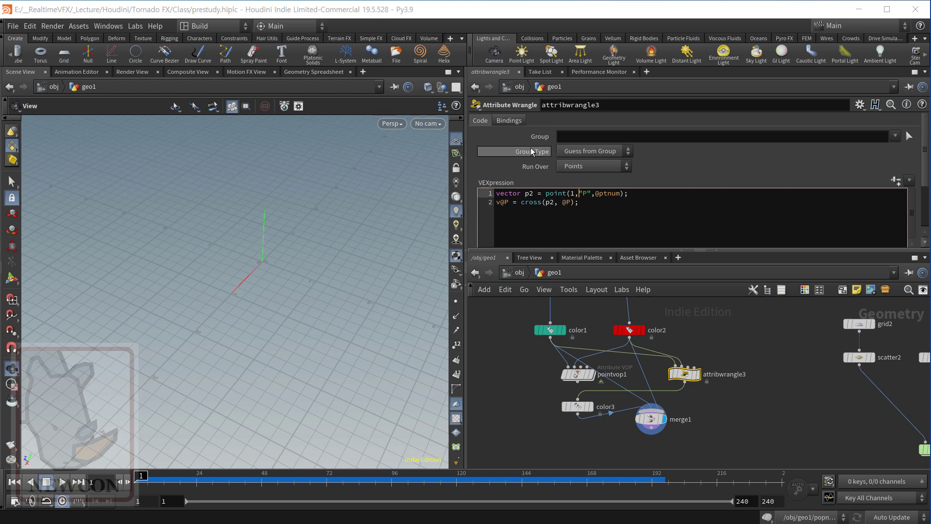
pyautogui.click(731, 339)
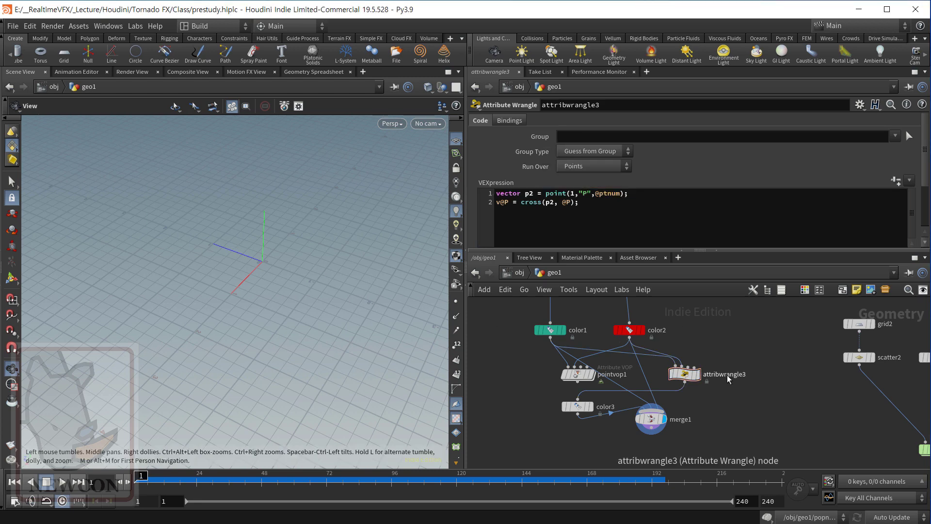
# Display the attribwrangle3 result on its own, return the display to merge1, and compare the settings of pointvop1 and attribwrangle3.
pyautogui.click(699, 374)
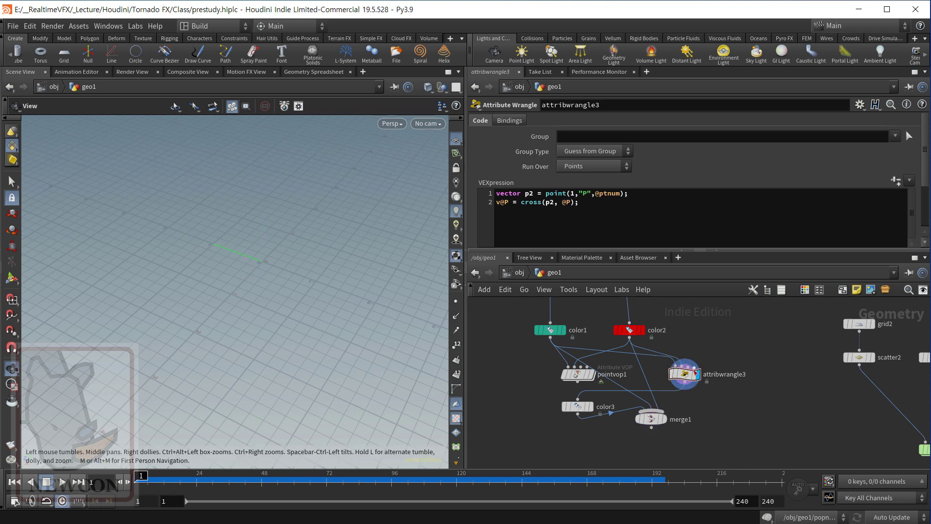
pyautogui.click(666, 419)
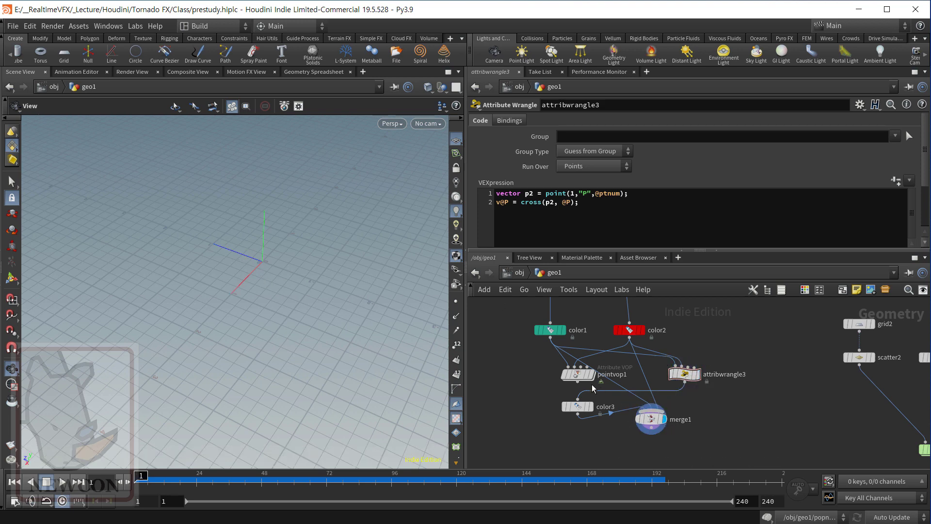
pyautogui.click(577, 374)
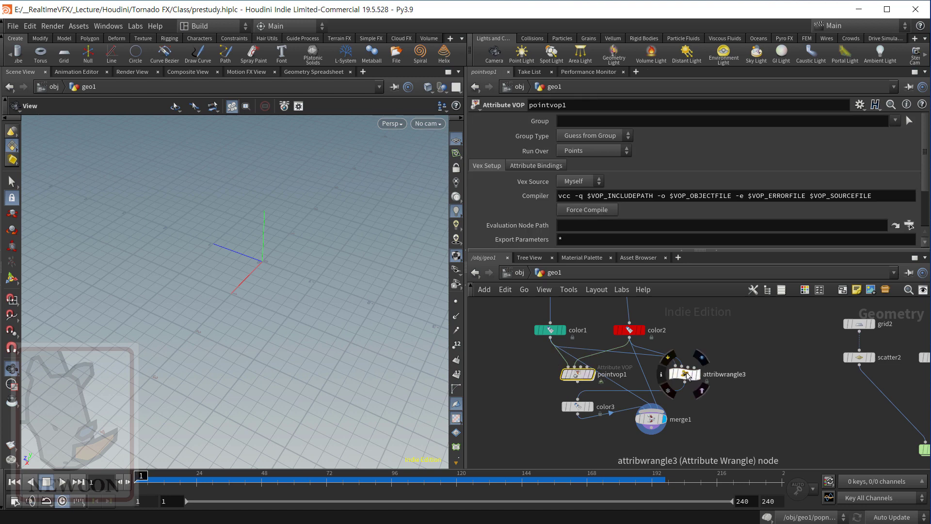
pyautogui.click(686, 374)
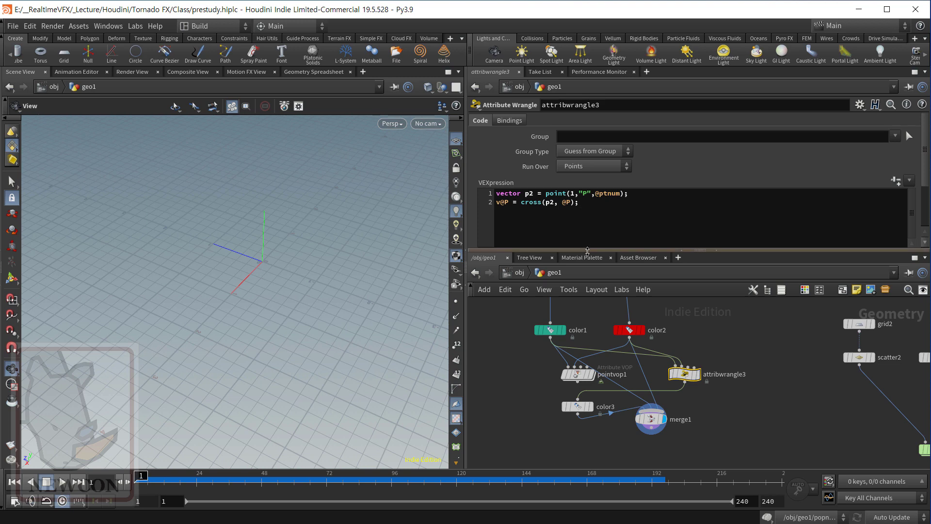
# Enlarge the code editing area and compare the two VEX lines with the cross-product node network inside pointvop1.
pyautogui.moveTo(587, 251); pyautogui.dragTo(587, 287)
pyautogui.click(588, 205)
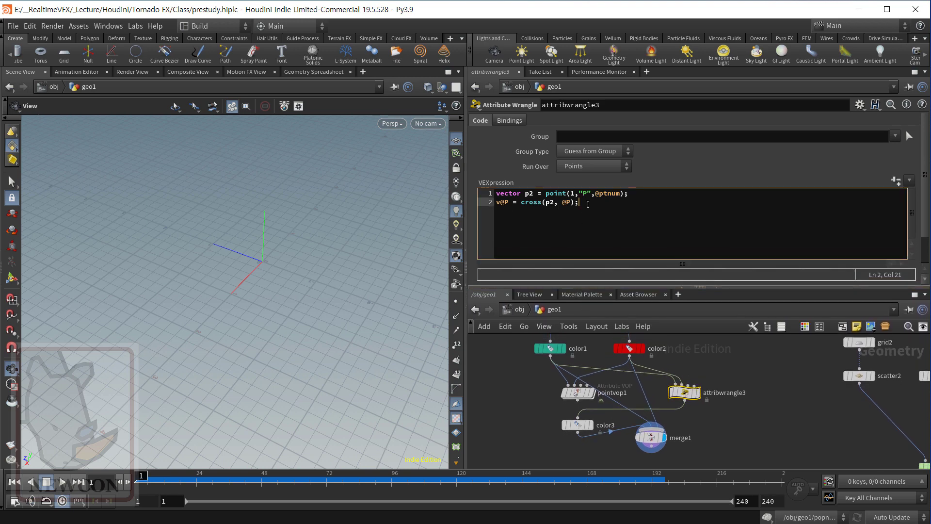
pyautogui.moveTo(588, 204); pyautogui.dragTo(495, 195)
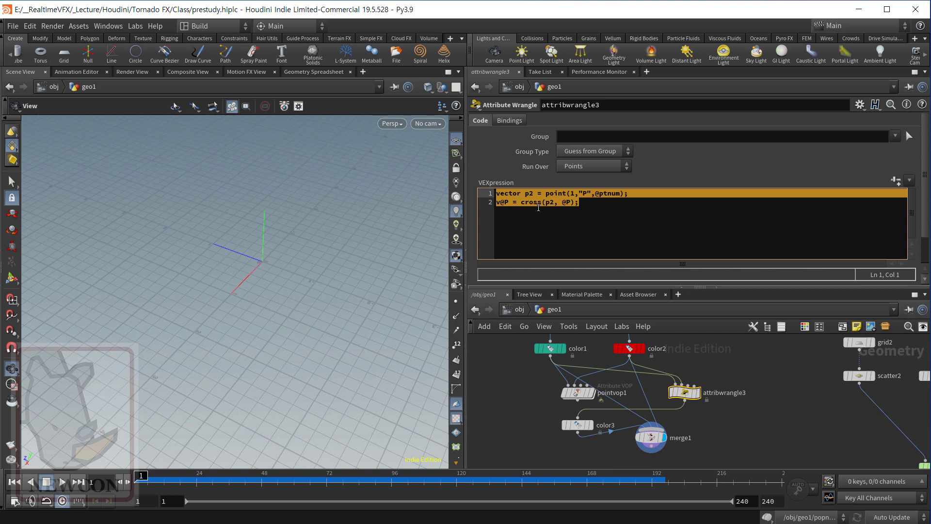
pyautogui.doubleClick(577, 392)
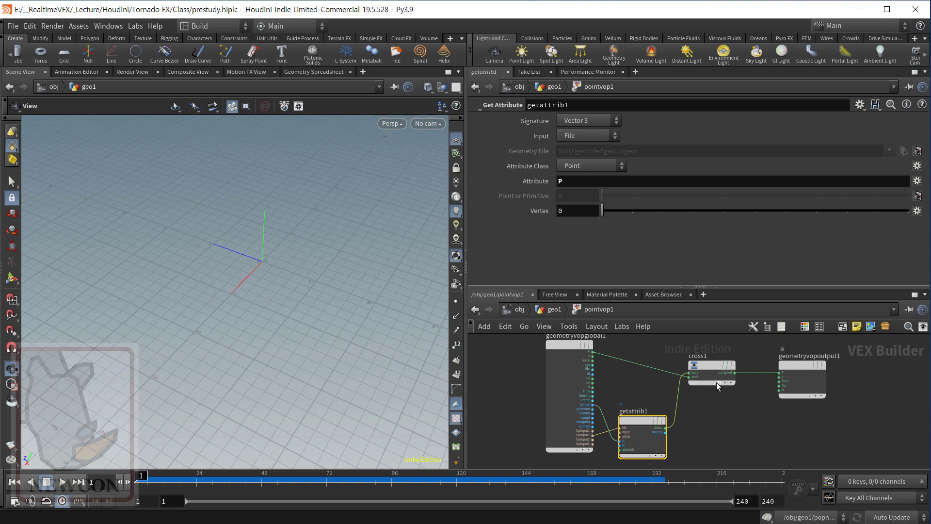
pyautogui.click(553, 310)
pyautogui.click(684, 393)
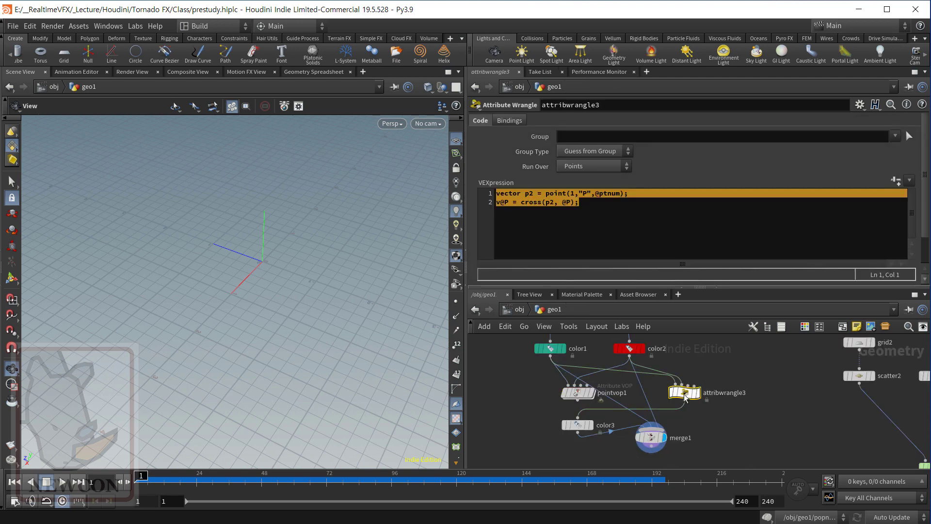
# Display popnet1 and enter its internal dynamics network.
pyautogui.scroll(-1, 764, 409)
pyautogui.moveTo(784, 414); pyautogui.dragTo(486, 375, button='middle')
pyautogui.moveTo(688, 441); pyautogui.dragTo(687, 432, button='middle')
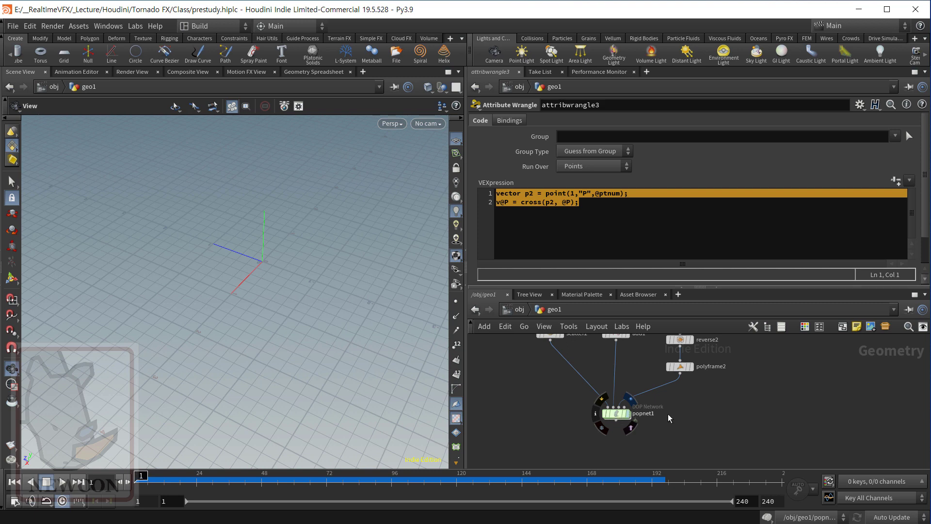
pyautogui.scroll(-1, 676, 415)
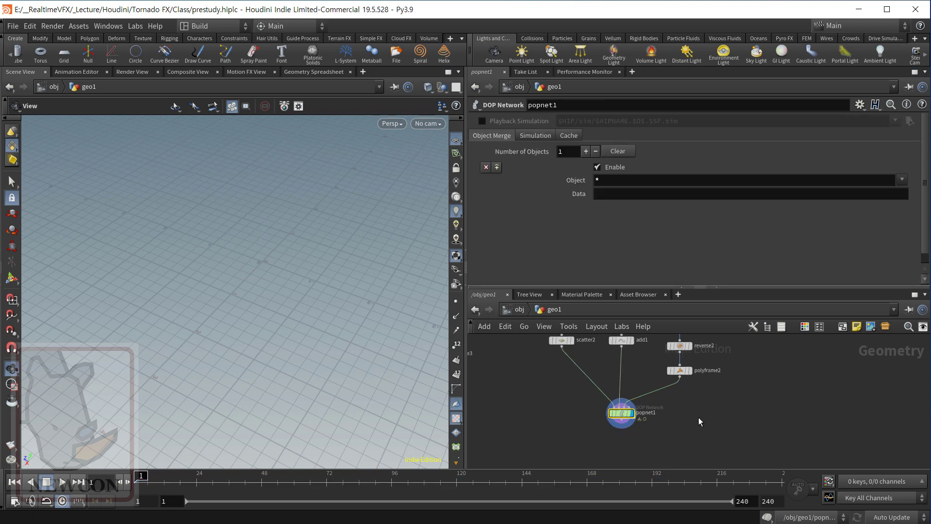
pyautogui.scroll(-3, 699, 417)
pyautogui.scroll(2, 669, 420)
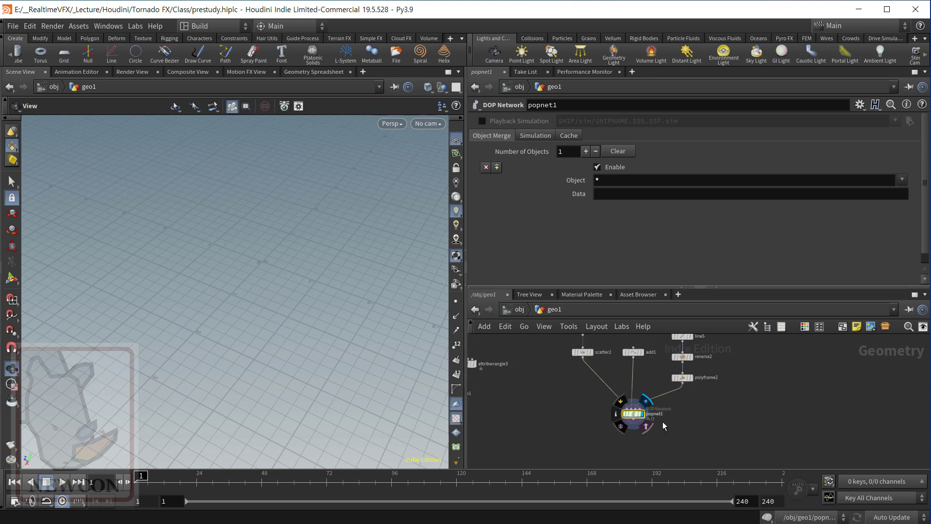
pyautogui.scroll(2, 674, 425)
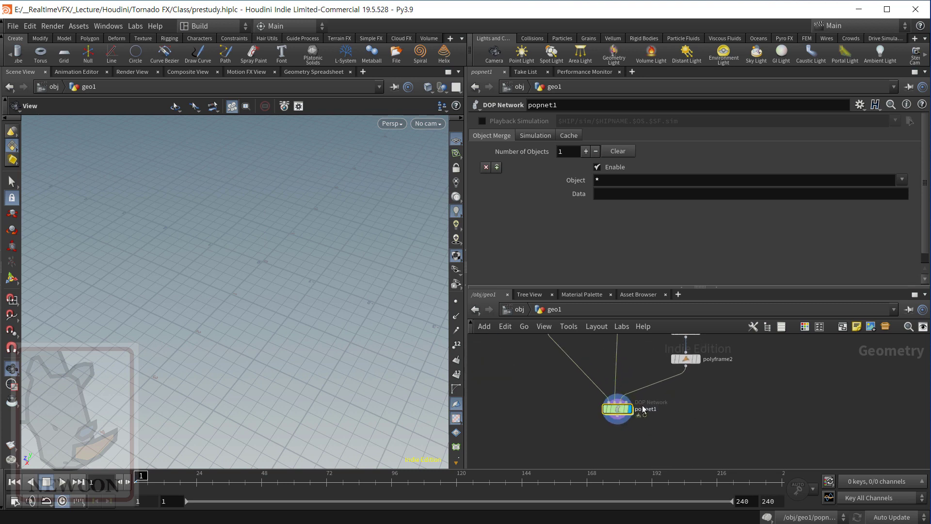
pyautogui.doubleClick(618, 409)
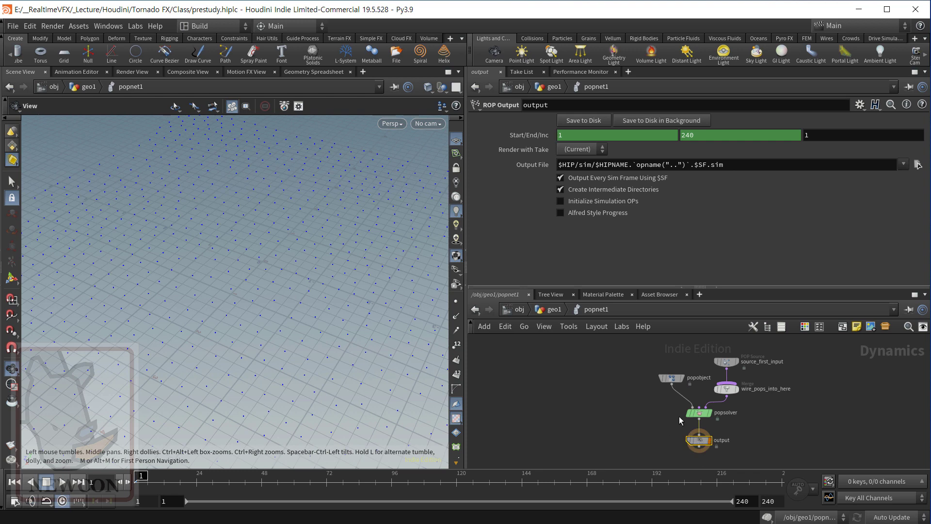
# Move source_first_input further above the merge node and set its Emission Type to All Points.
pyautogui.moveTo(670, 419); pyautogui.dragTo(540, 422, button='middle')
pyautogui.moveTo(671, 437); pyautogui.dragTo(669, 442, button='middle')
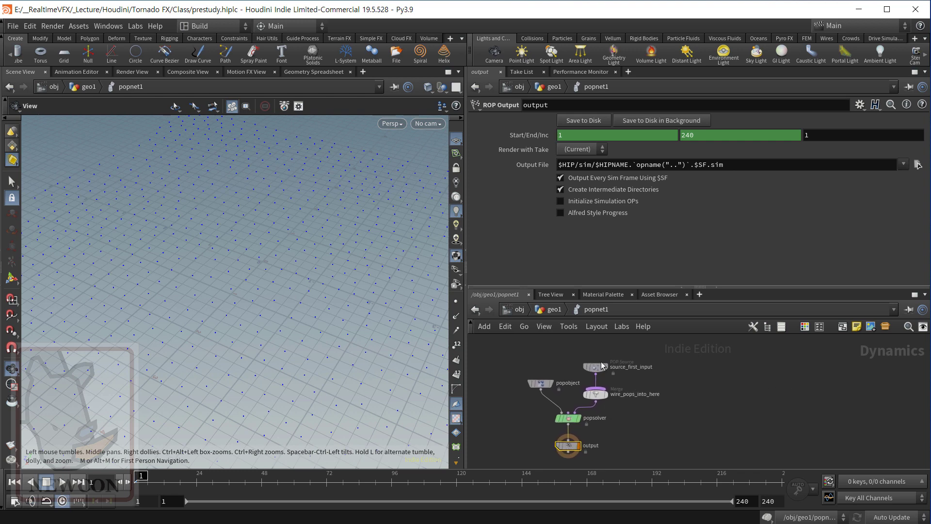
pyautogui.moveTo(596, 370); pyautogui.dragTo(594, 350)
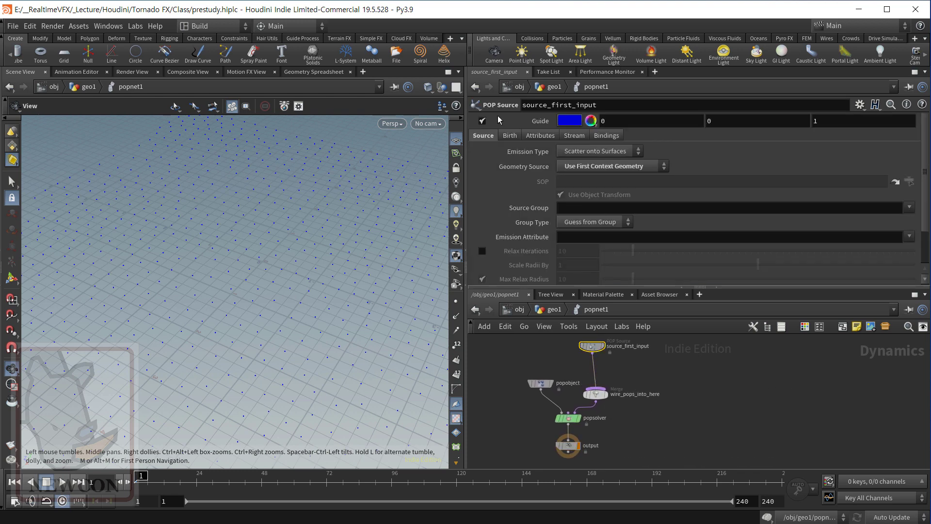
pyautogui.click(589, 152)
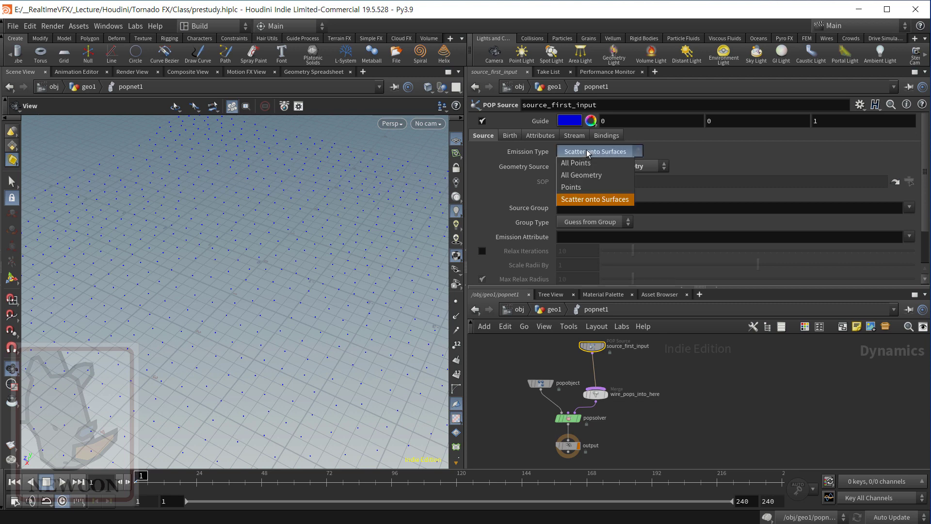
pyautogui.click(587, 163)
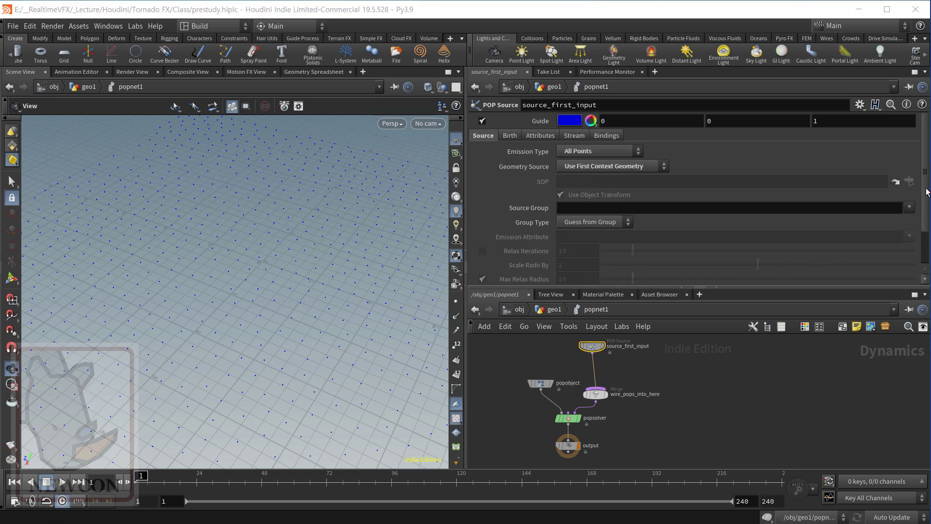
# Set the POP Source's particle Life Expectancy to 1 and Life Variance to 1.
pyautogui.moveTo(926, 175); pyautogui.dragTo(928, 206)
pyautogui.scroll(2, 928, 206)
pyautogui.click(510, 136)
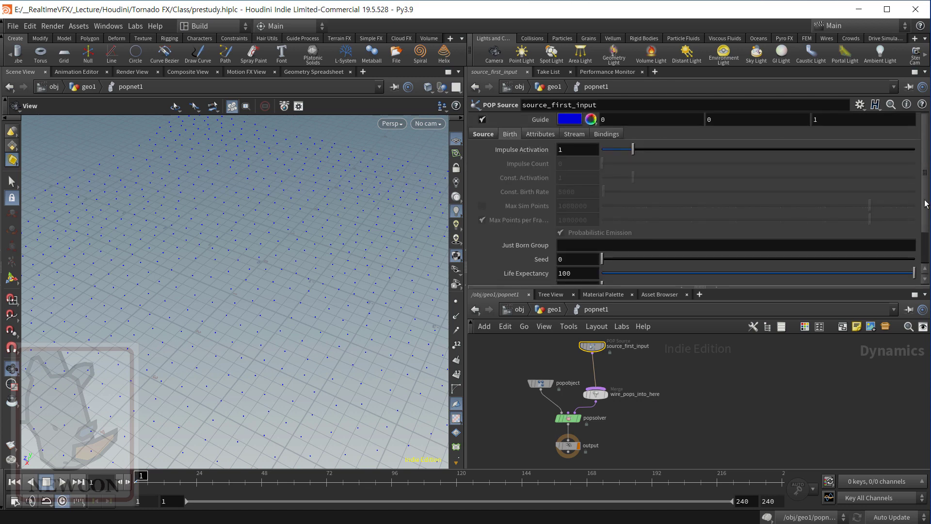
pyautogui.scroll(-2, 909, 216)
pyautogui.click(544, 229)
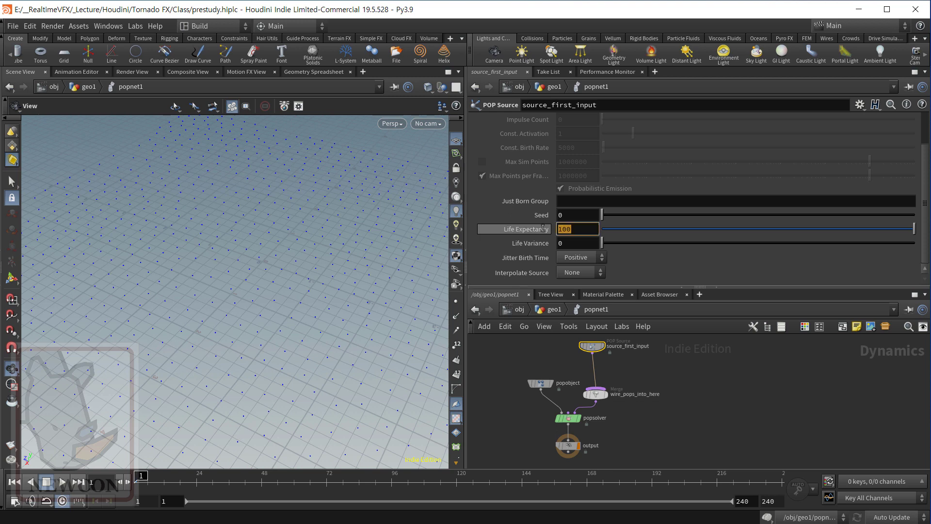
pyautogui.write('1')
pyautogui.press('Tab')
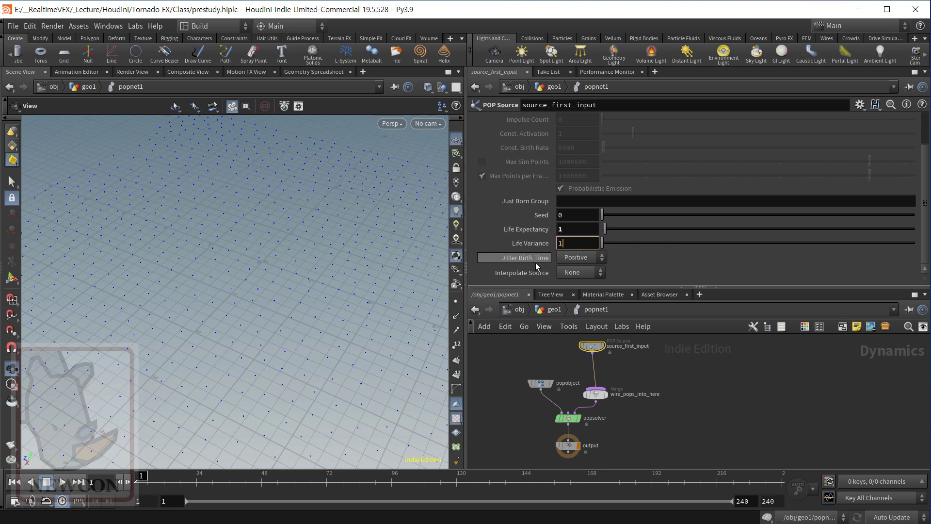
pyautogui.write('1')
pyautogui.click(671, 385)
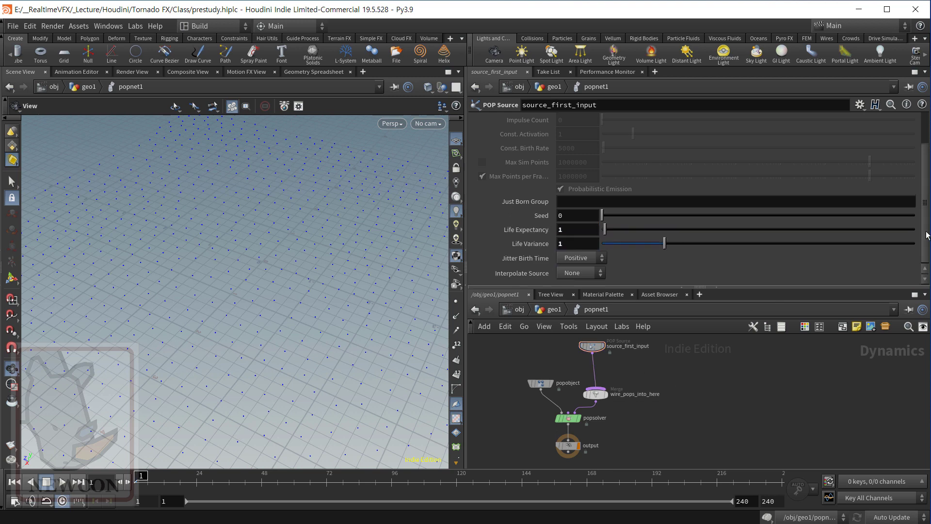
# Review the POP Source's attribute inheritance, stream and emission source settings.
pyautogui.scroll(3, 825, 194)
pyautogui.click(541, 136)
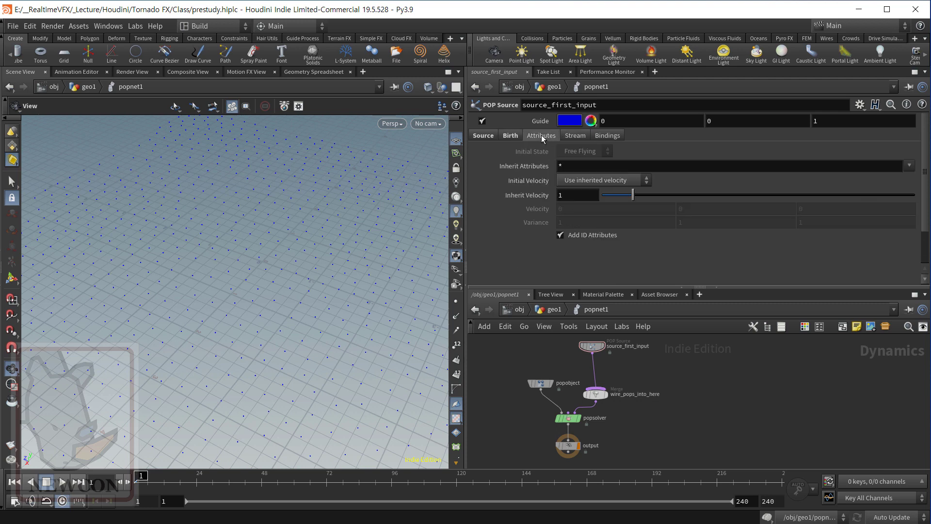
pyautogui.click(571, 137)
pyautogui.click(493, 137)
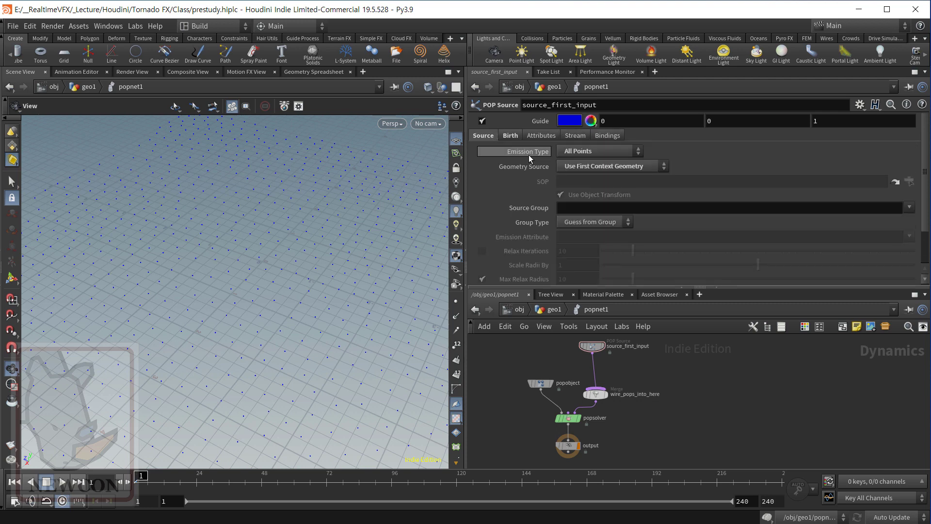
# Add a POP VOP node beside source_first_input and wire it into the wire_pops_into_here merge as its second input.
pyautogui.press('Tab')
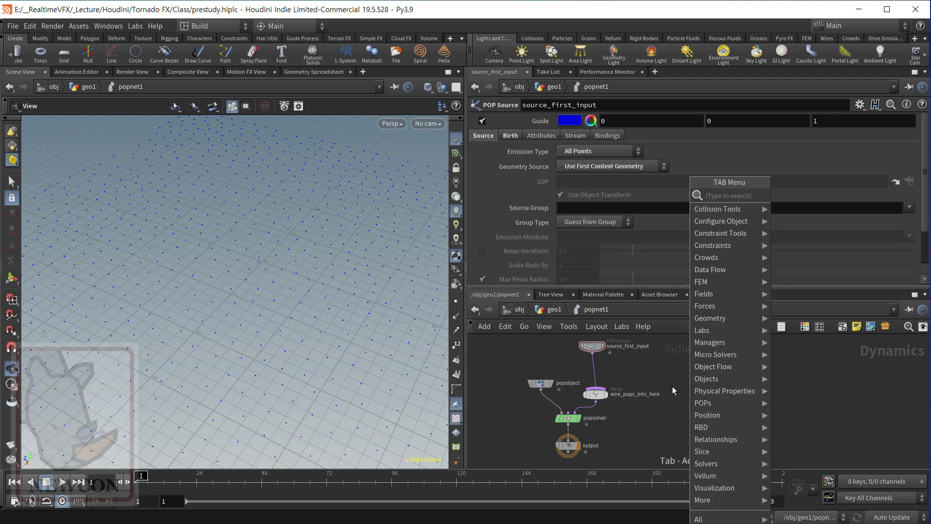
pyautogui.write('pop vop')
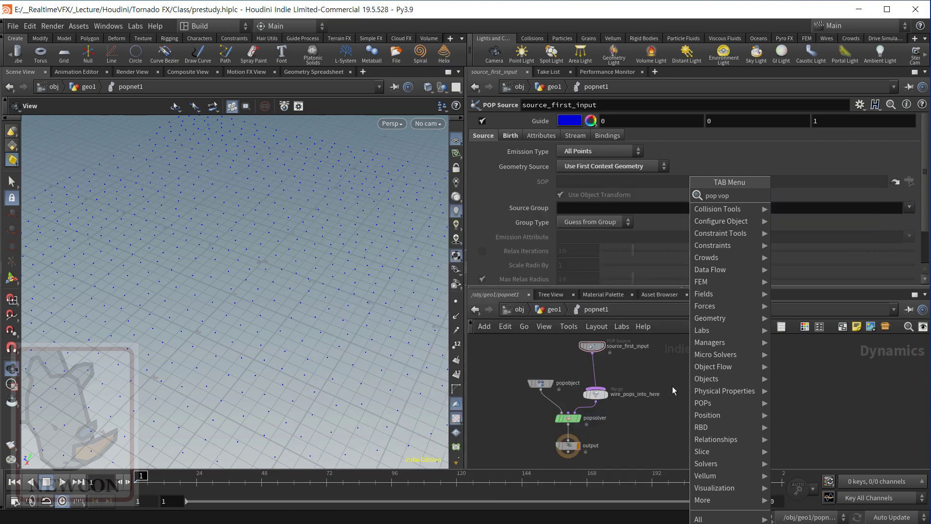
pyautogui.press('Return')
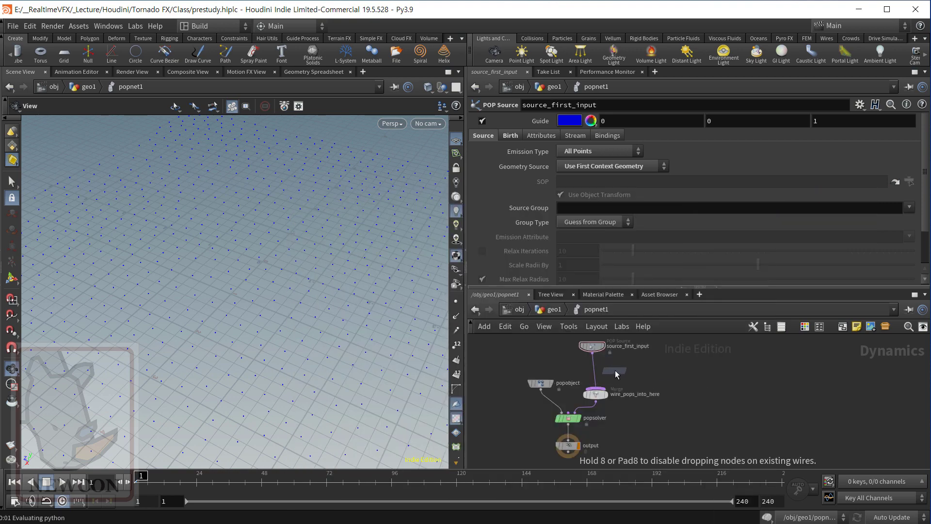
pyautogui.click(616, 370)
pyautogui.moveTo(656, 383); pyautogui.dragTo(657, 398, button='right')
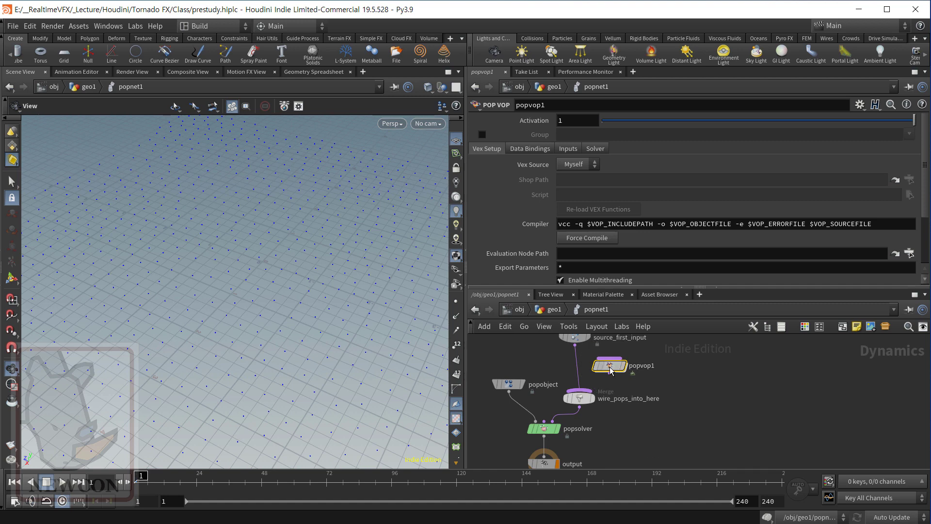
pyautogui.moveTo(618, 375); pyautogui.dragTo(582, 394)
pyautogui.click(580, 401)
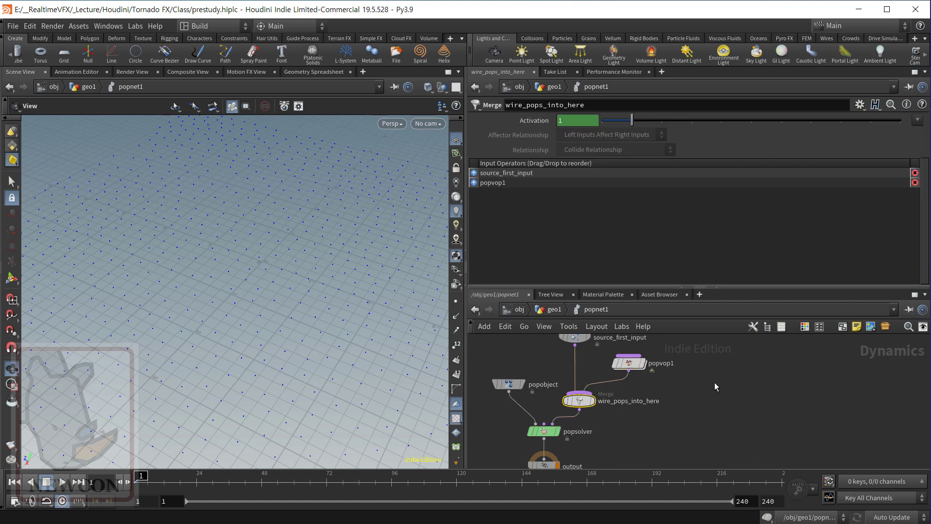
pyautogui.moveTo(714, 382); pyautogui.dragTo(720, 403, button='middle')
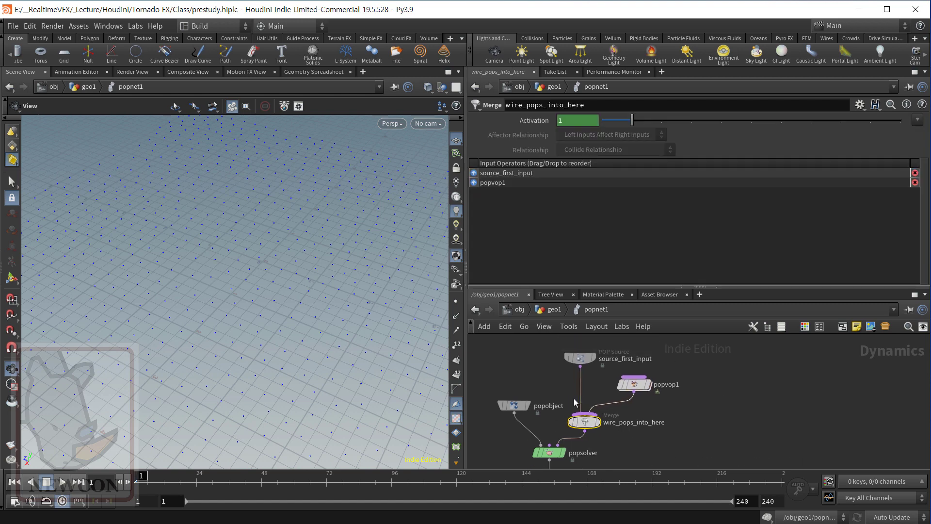
# Enter popvop1's VEX network and move the geometryvopglobal1 node further away from the output node.
pyautogui.click(630, 386)
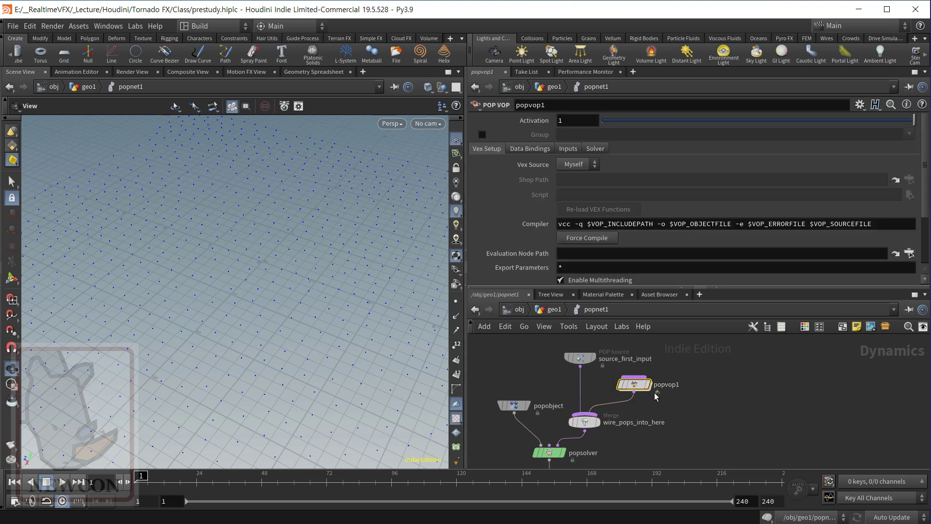
pyautogui.doubleClick(634, 384)
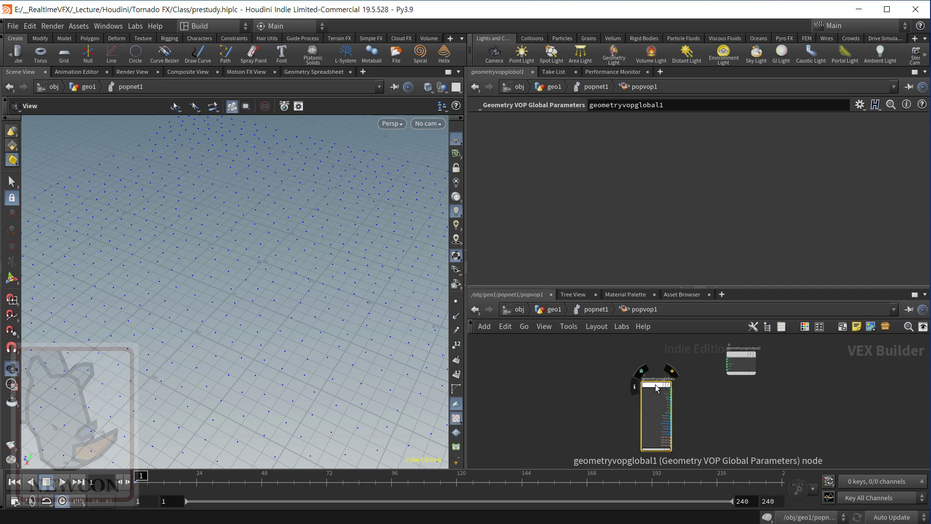
pyautogui.moveTo(657, 388); pyautogui.dragTo(602, 388)
# Set popvop1's Input 1, 2 and 3 to First, Second and Third Context Geometry respectively.
pyautogui.press('u')
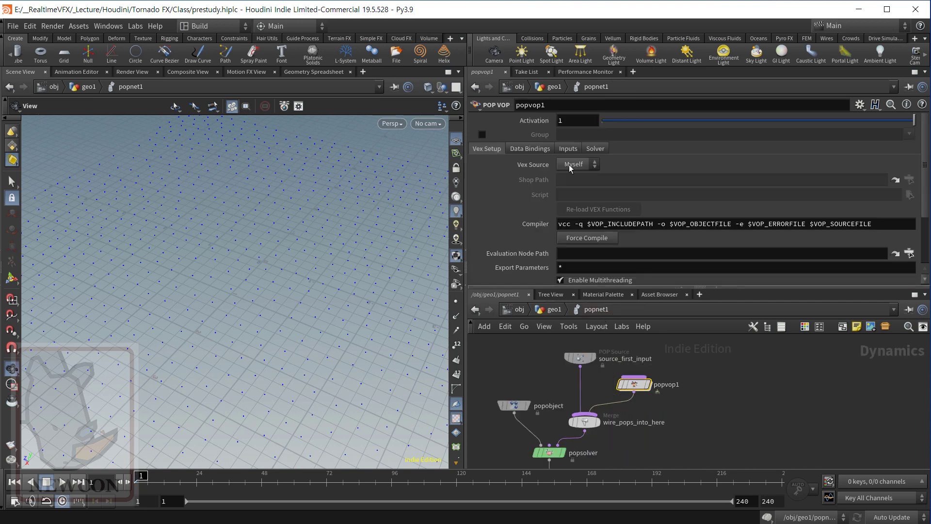
pyautogui.click(567, 150)
pyautogui.click(581, 165)
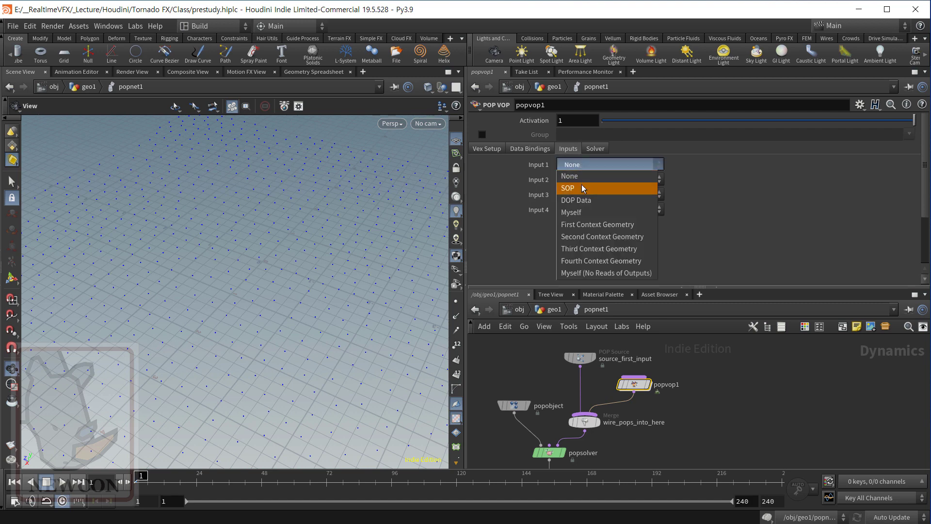
pyautogui.click(587, 223)
pyautogui.click(580, 182)
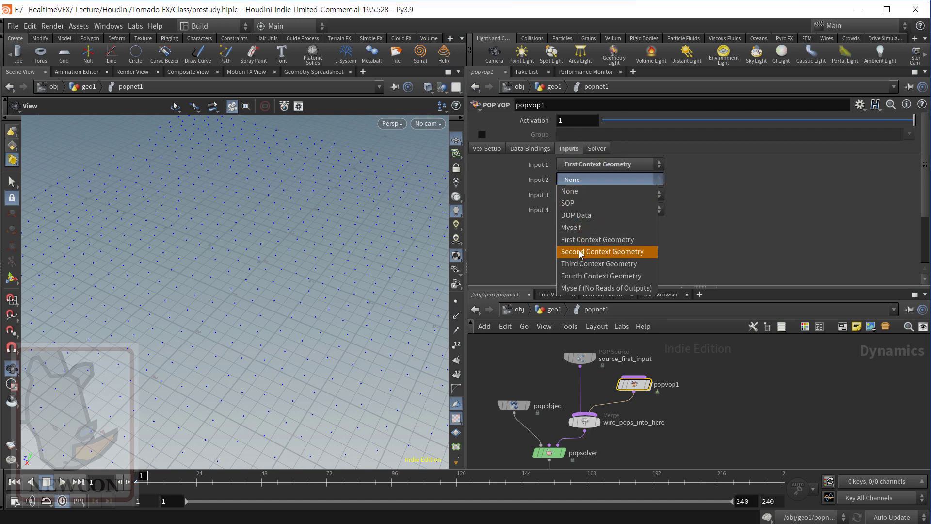
pyautogui.click(587, 251)
pyautogui.click(584, 195)
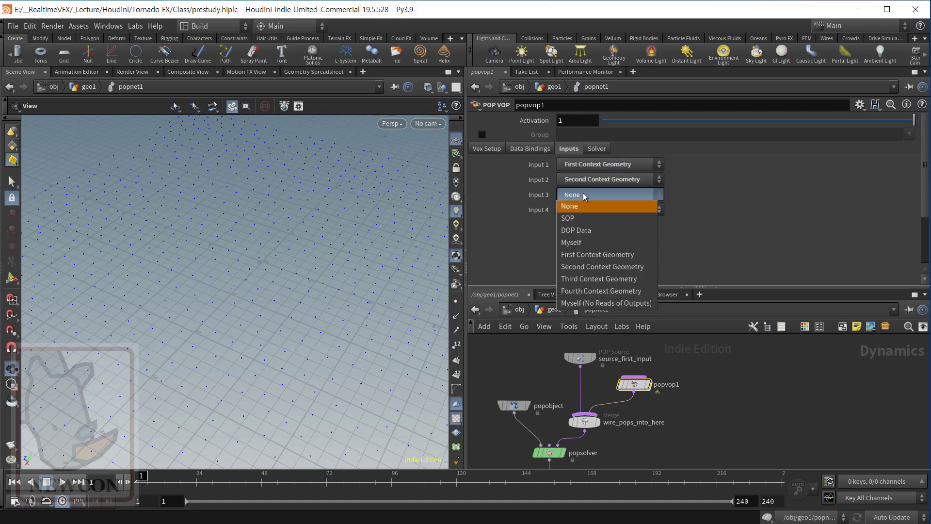
pyautogui.click(584, 278)
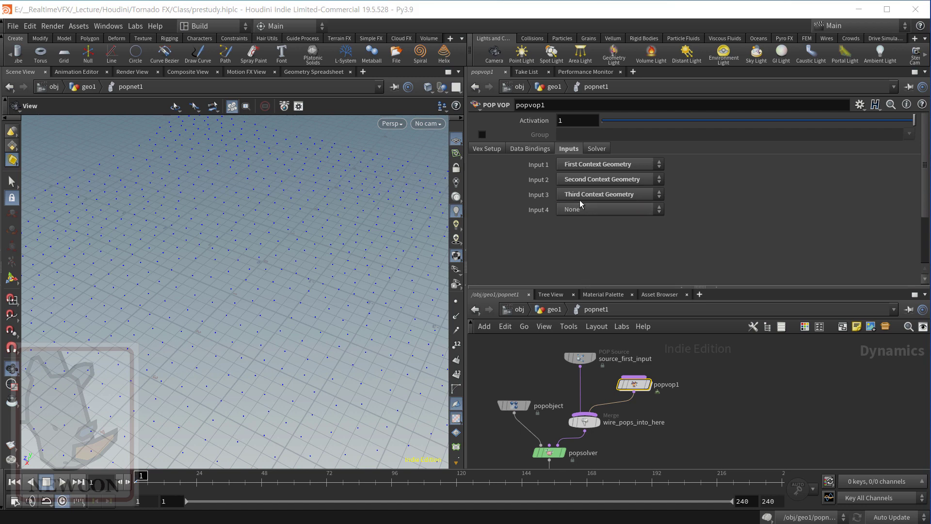
# Re-enter popvop1's VEX network and reposition the geometryvopoutput1 node across from the global parameters node.
pyautogui.doubleClick(633, 384)
pyautogui.moveTo(750, 358); pyautogui.dragTo(763, 383)
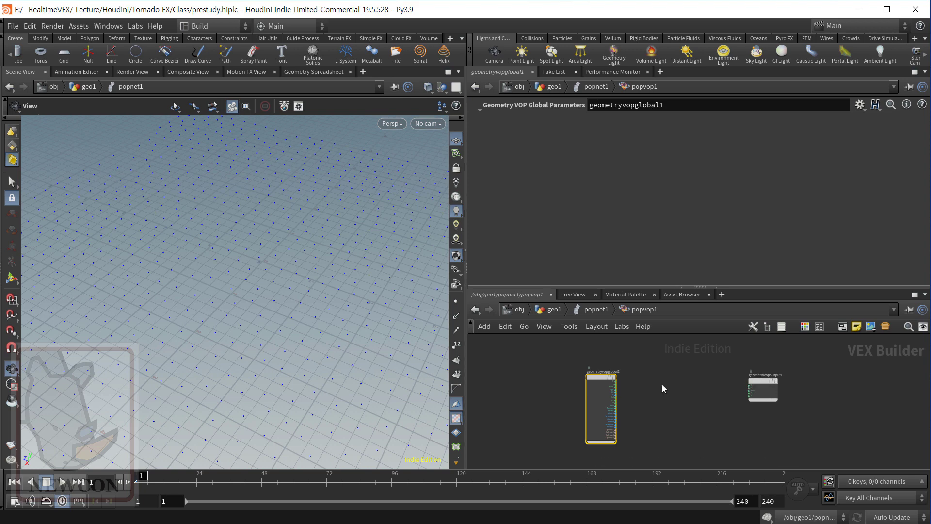
pyautogui.scroll(3, 662, 384)
pyautogui.scroll(3, 679, 427)
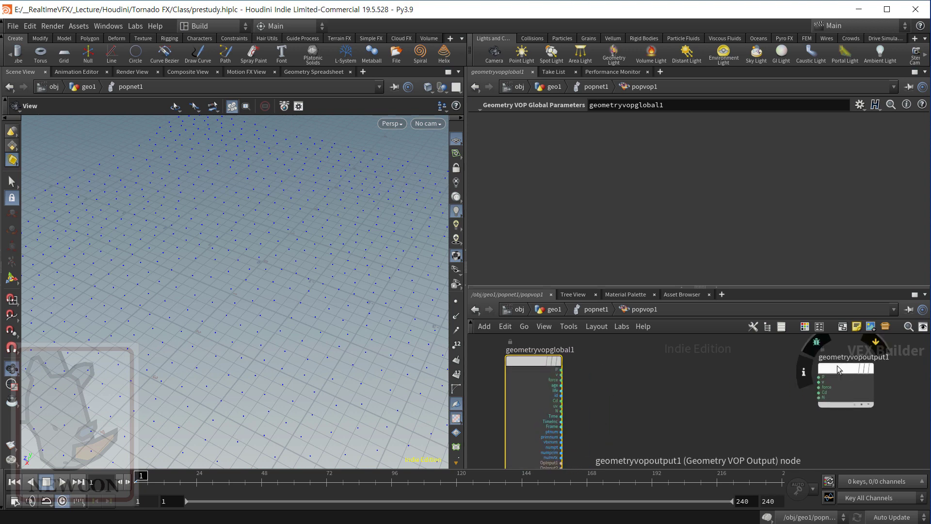
pyautogui.moveTo(837, 367); pyautogui.dragTo(803, 377)
# Add a Get Attribute node and place it beside the OpInput outputs of geometryvopglobal1.
pyautogui.moveTo(647, 386); pyautogui.dragTo(644, 354, button='middle')
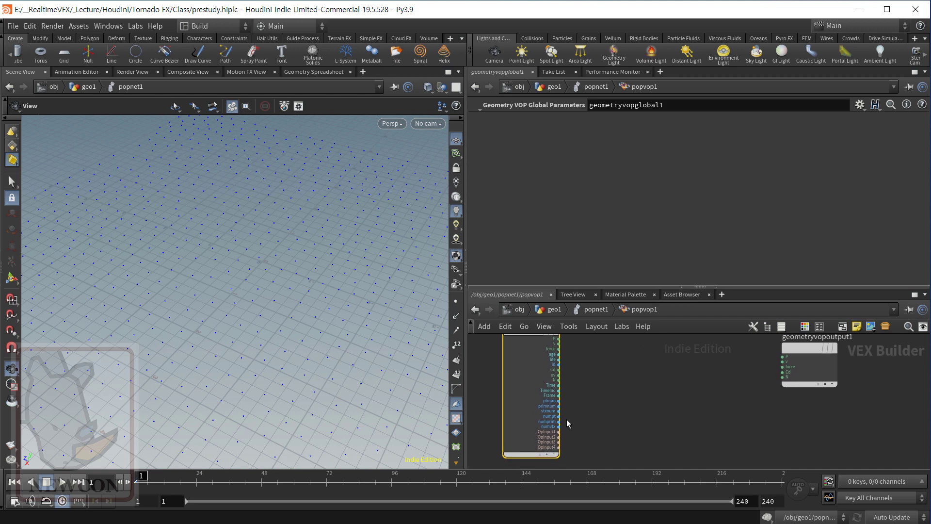
pyautogui.scroll(4, 566, 419)
pyautogui.moveTo(615, 413); pyautogui.dragTo(607, 371, button='middle')
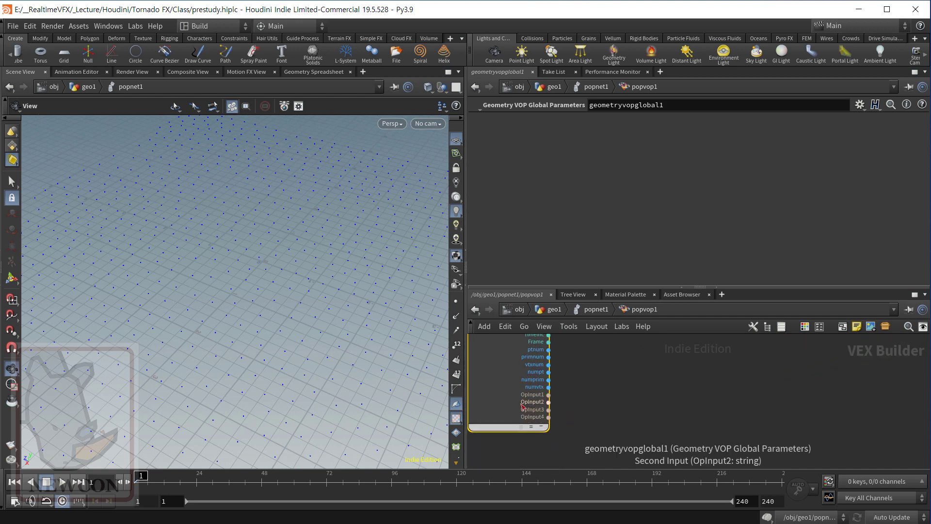
pyautogui.click(599, 404)
pyautogui.press('Tab')
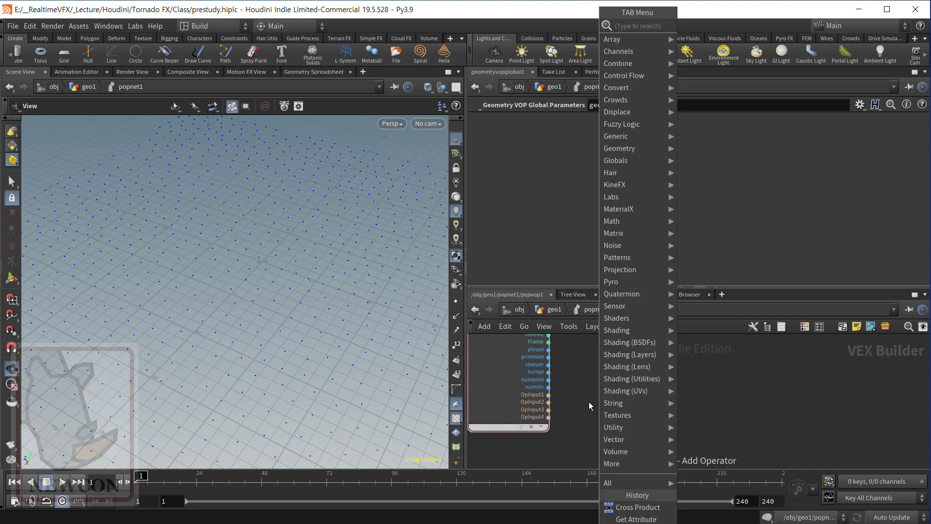
pyautogui.write('getat')
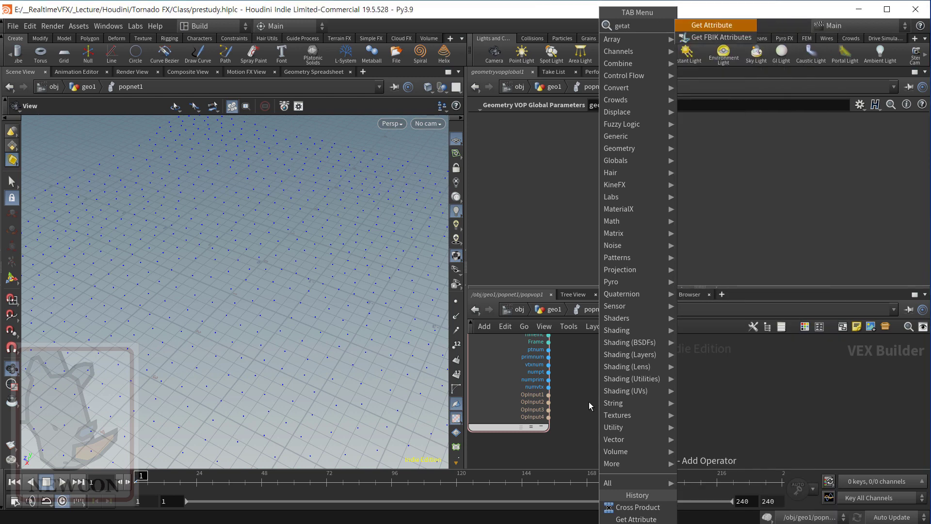
pyautogui.press('Return')
pyautogui.click(616, 382)
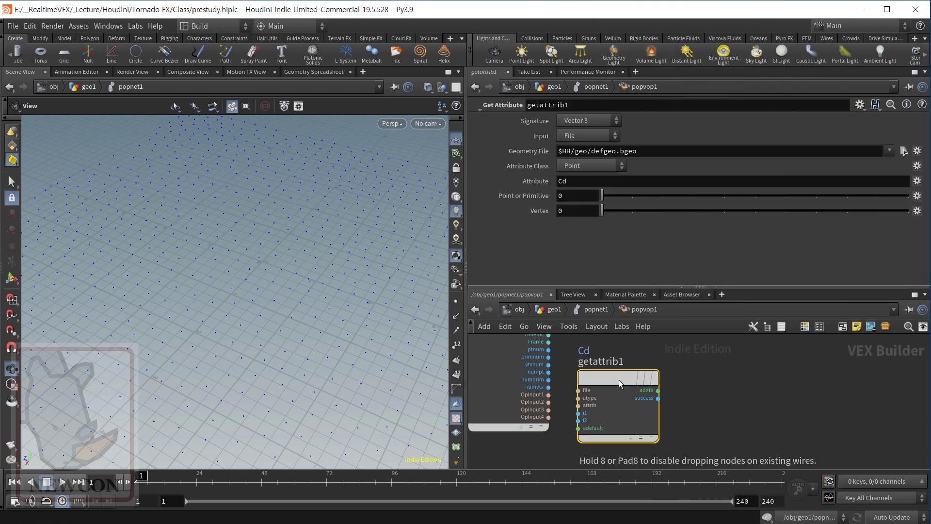
pyautogui.moveTo(610, 379); pyautogui.dragTo(639, 376)
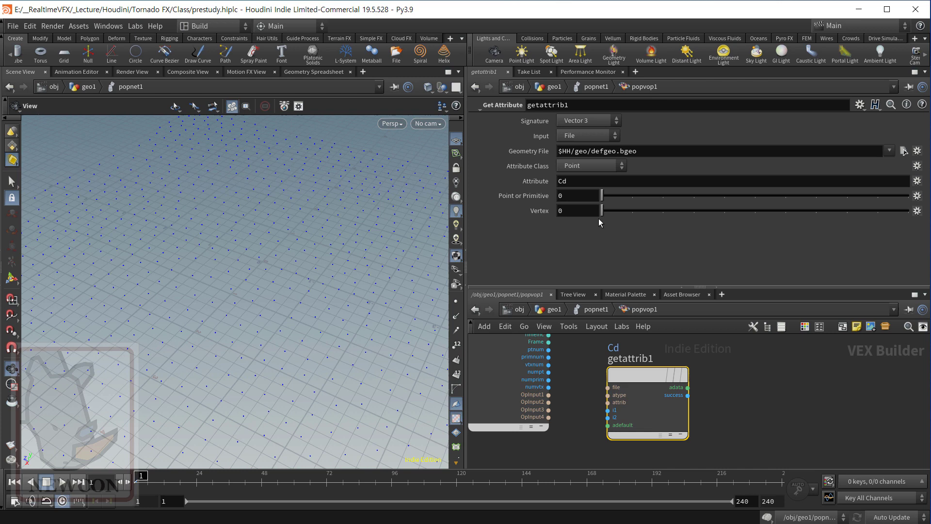
# Set getattrib1's Attribute to P and wire OpInput2 from the global parameters into its file input.
pyautogui.click(580, 181)
pyautogui.write('P')
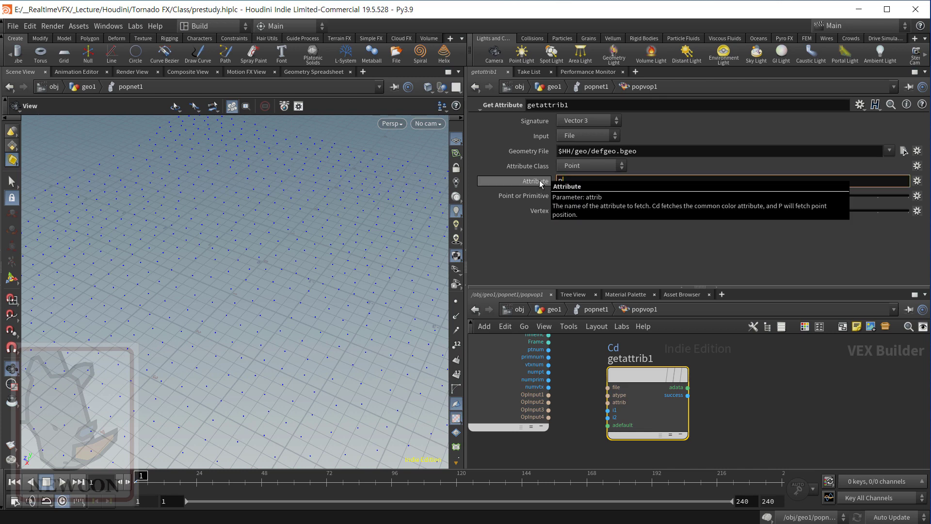
pyautogui.press('Return')
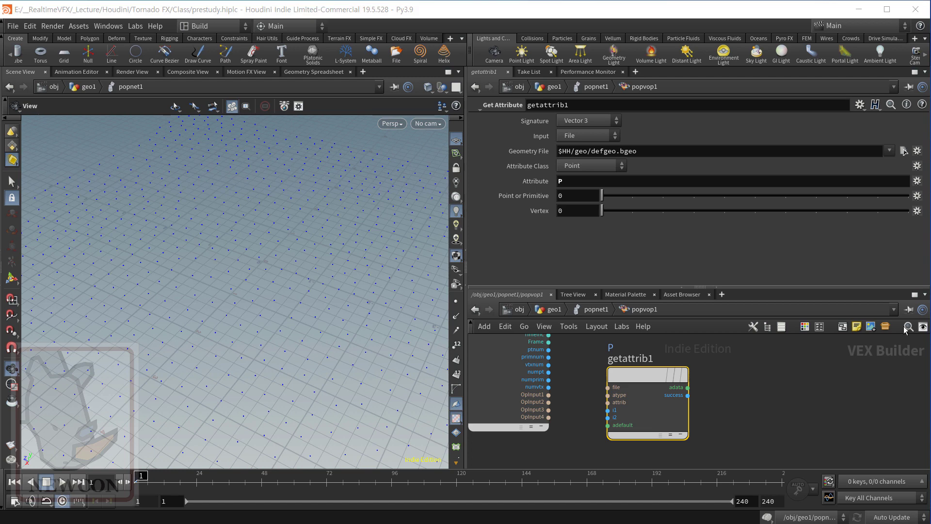
pyautogui.scroll(-3, 750, 368)
pyautogui.scroll(2, 734, 371)
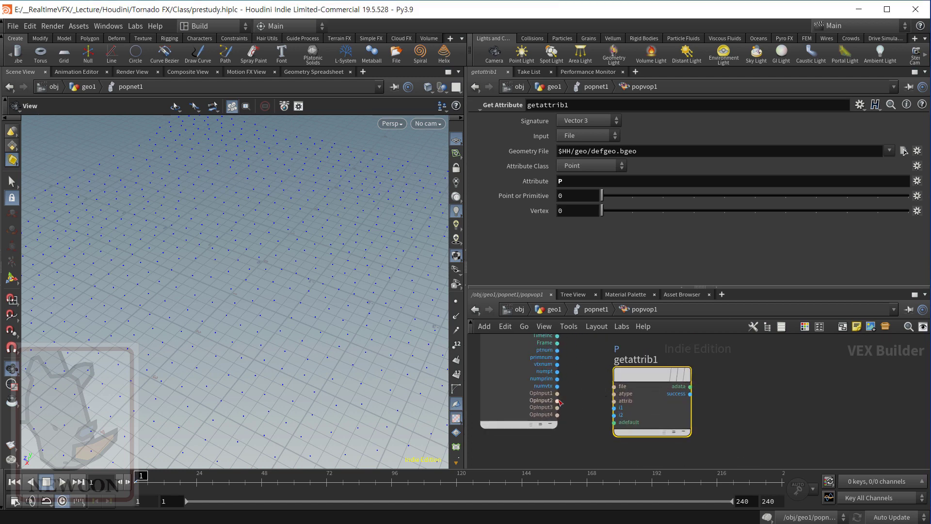
pyautogui.moveTo(557, 401); pyautogui.dragTo(614, 387)
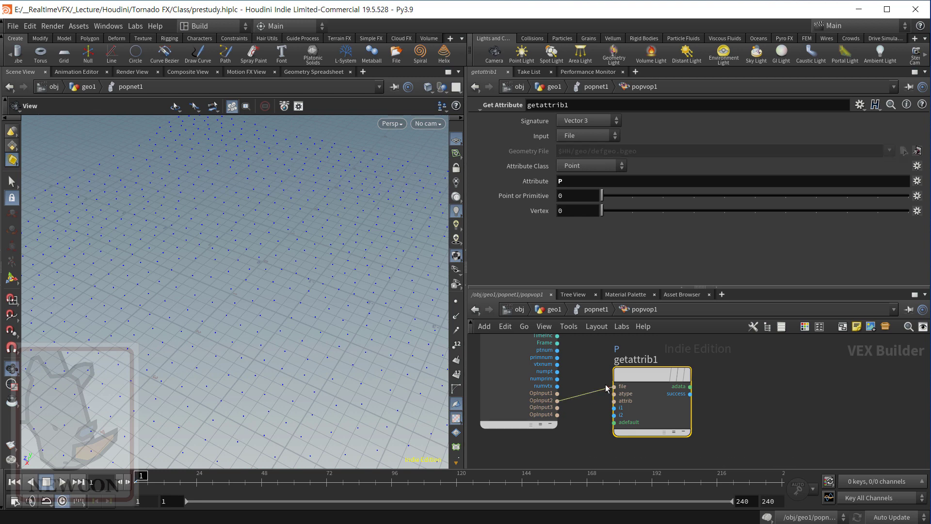
pyautogui.scroll(-1, 590, 367)
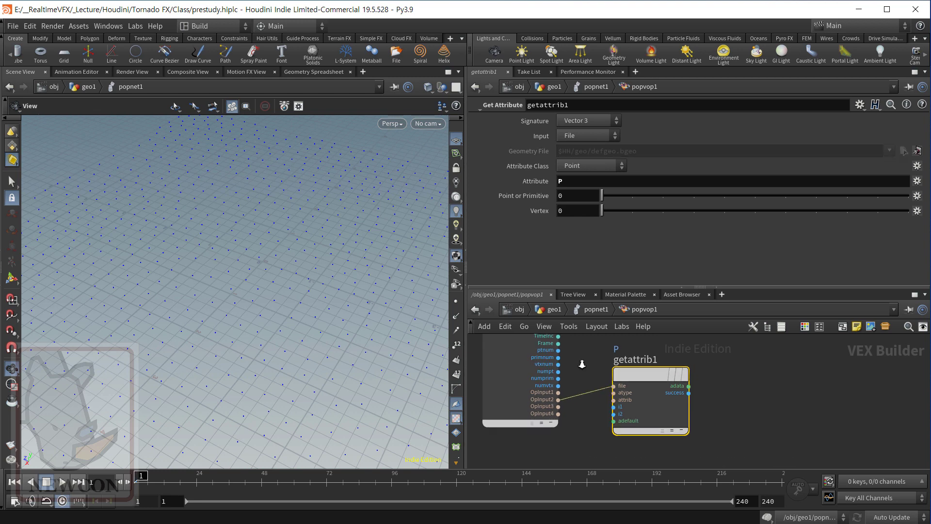
# Check in geo1 which nodes feed popnet1's inputs, and return to popvop1's VEX network.
pyautogui.click(587, 311)
pyautogui.click(553, 310)
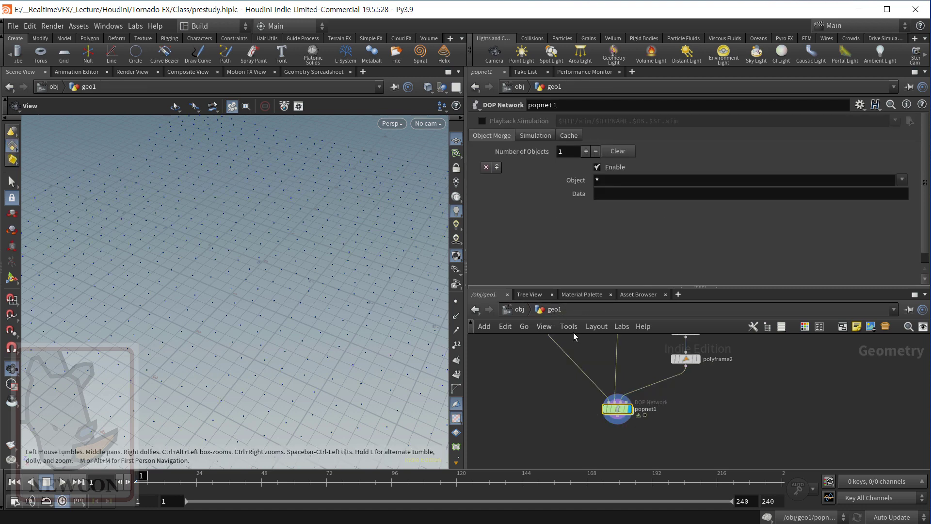
pyautogui.moveTo(646, 359); pyautogui.dragTo(620, 344, button='middle')
pyautogui.doubleClick(595, 395)
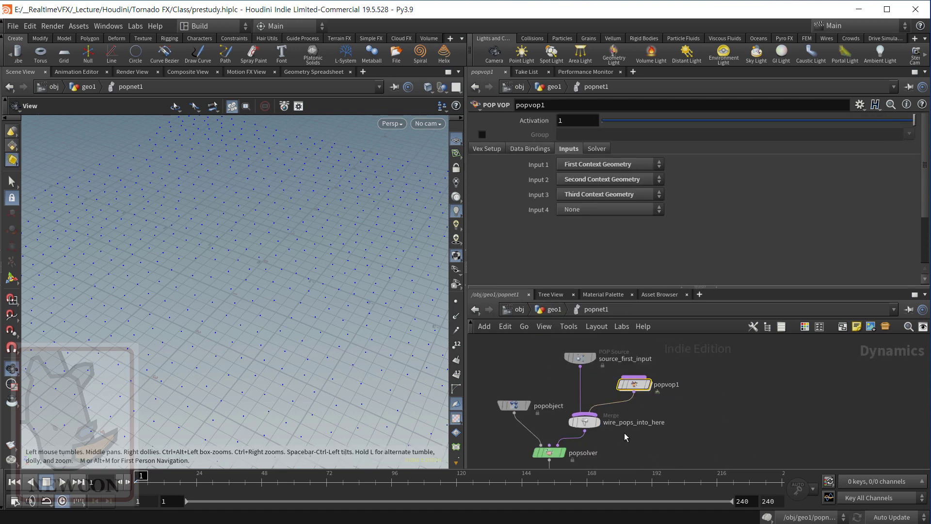
pyautogui.doubleClick(634, 384)
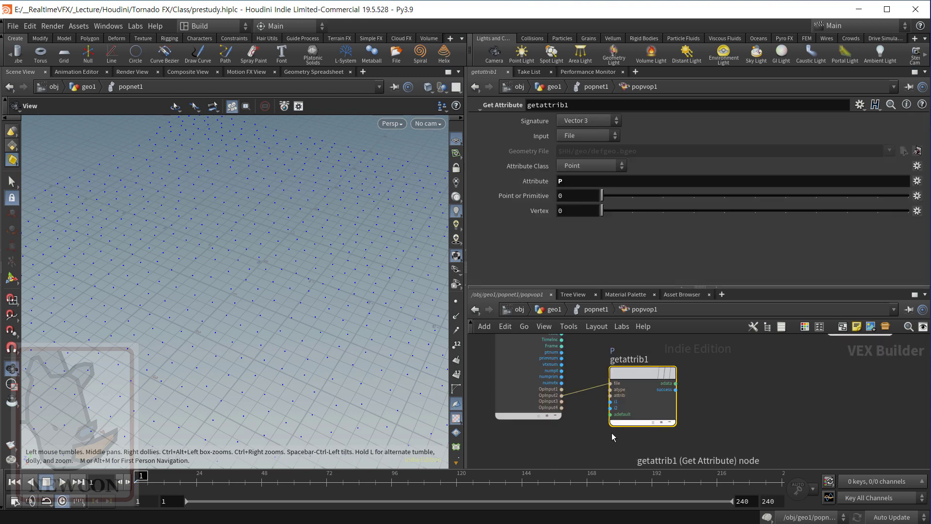
# Wire the ptnum output of the global parameters into getattrib1's i1 input.
pyautogui.scroll(2, 588, 410)
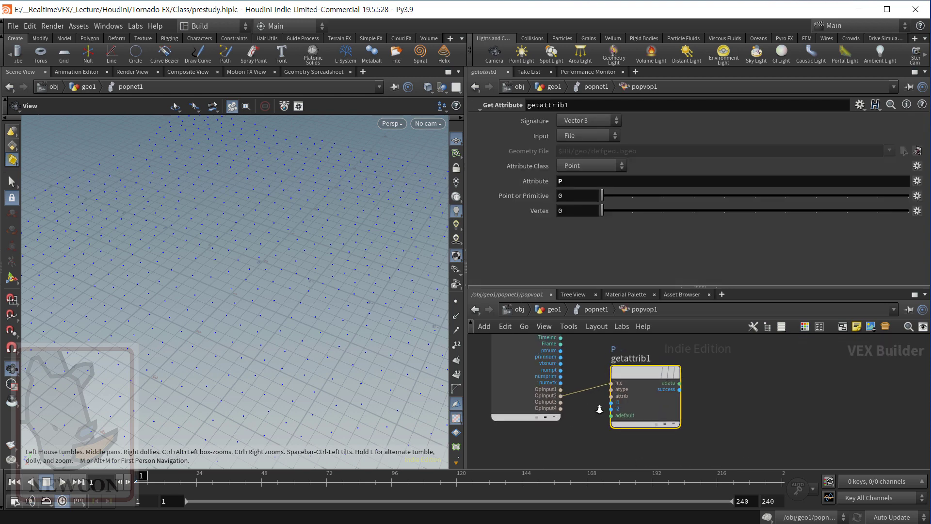
pyautogui.moveTo(596, 408)
pyautogui.mouseDown(button='middle')
pyautogui.moveTo(595, 430)
pyautogui.moveTo(598, 423)
pyautogui.mouseUp(button='middle')
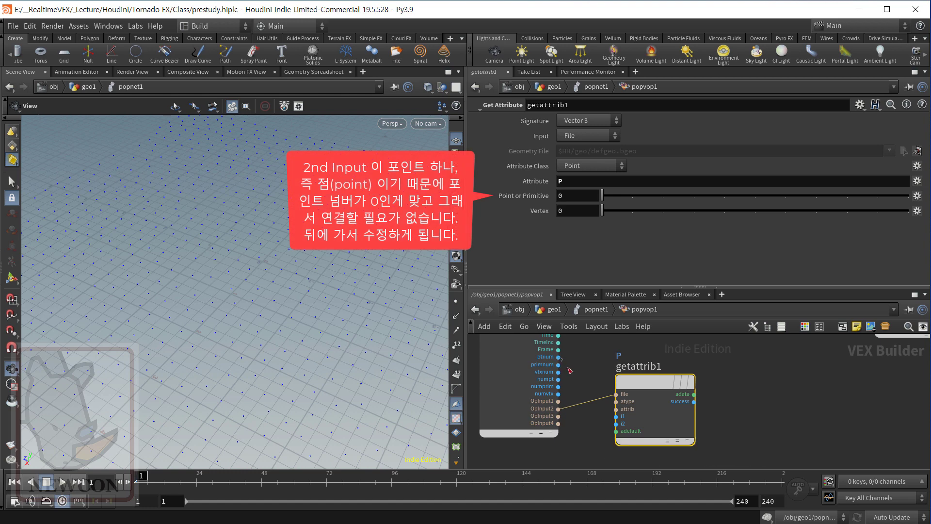
pyautogui.moveTo(558, 357); pyautogui.dragTo(616, 416)
pyautogui.scroll(-2, 741, 404)
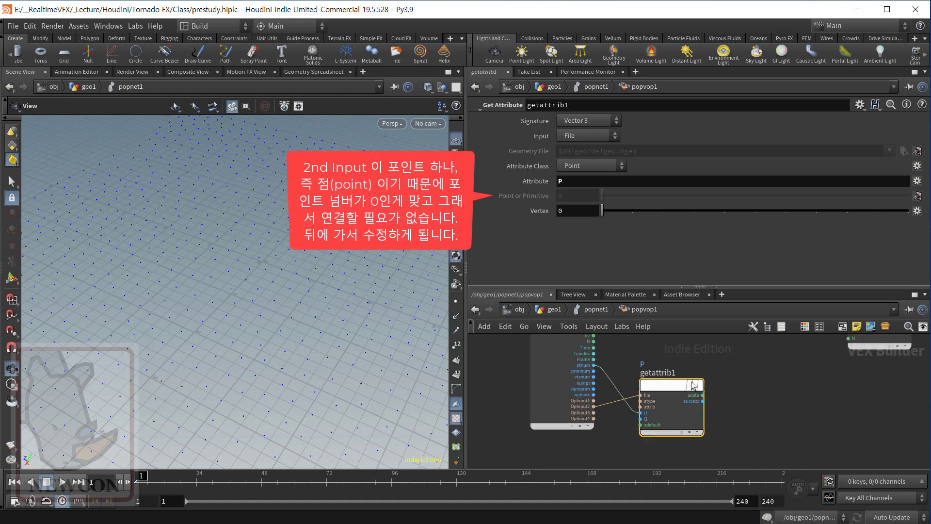
pyautogui.scroll(-2, 763, 380)
pyautogui.moveTo(764, 381); pyautogui.dragTo(689, 398, button='middle')
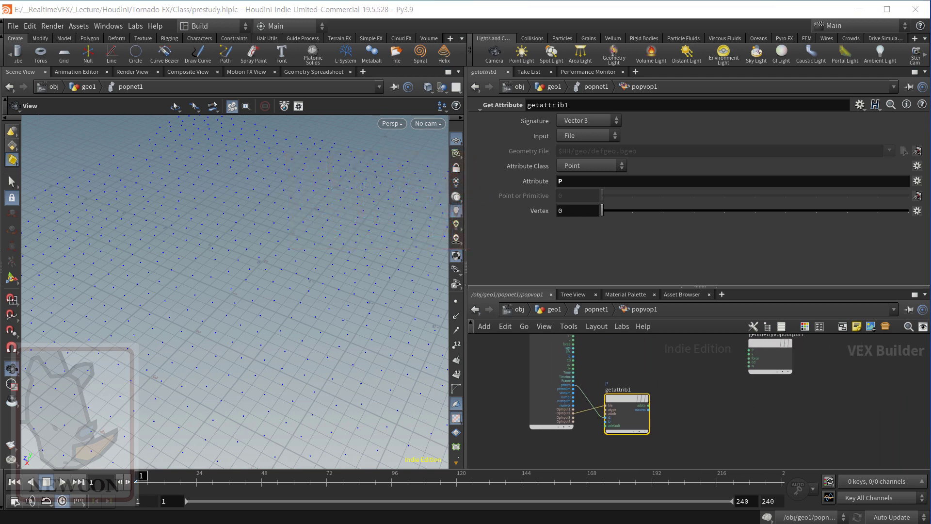
# Bring the Paint window with the tornado vector sketch into view for review, and move it back off screen.
pyautogui.moveTo(930, 169); pyautogui.dragTo(513, 107)
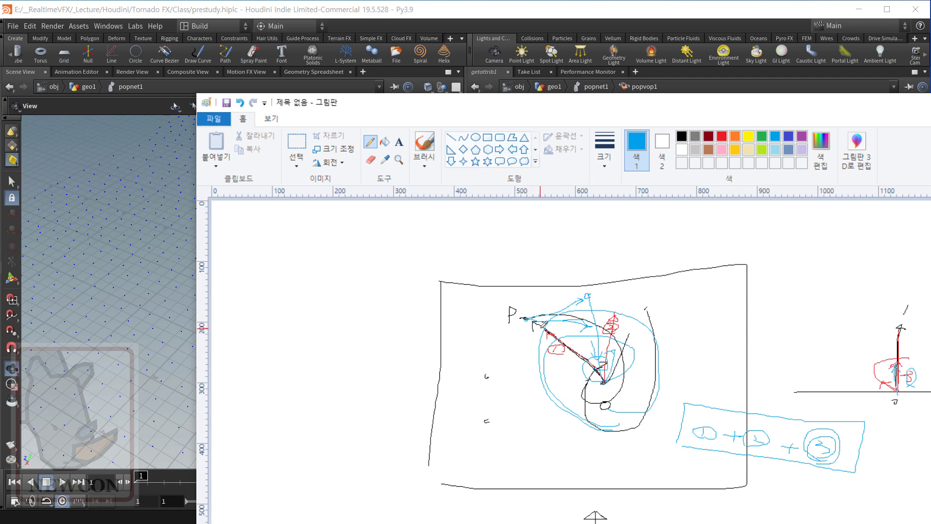
pyautogui.moveTo(516, 108); pyautogui.dragTo(930, 146)
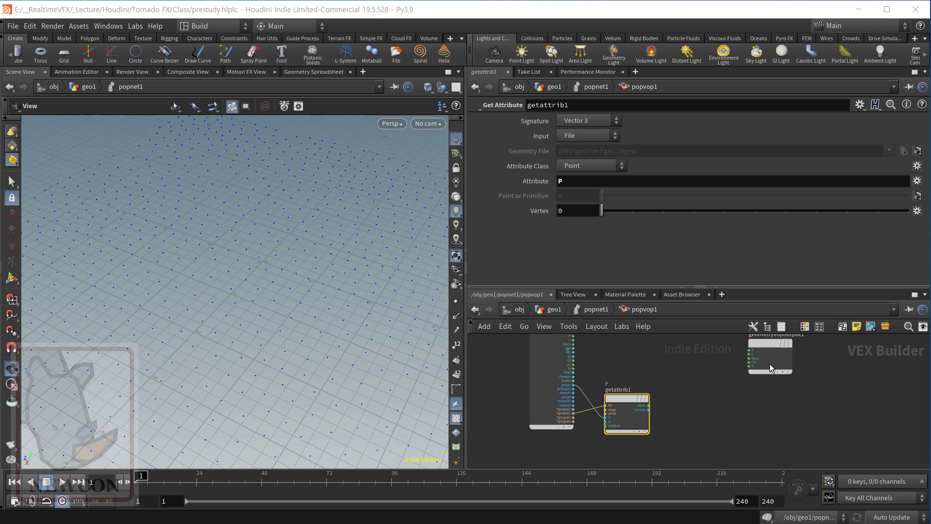
# Add a Subtract node to popvop1's network between the global parameters and the geometry output.
pyautogui.scroll(-1, 682, 365)
pyautogui.moveTo(672, 359); pyautogui.dragTo(661, 385, button='middle')
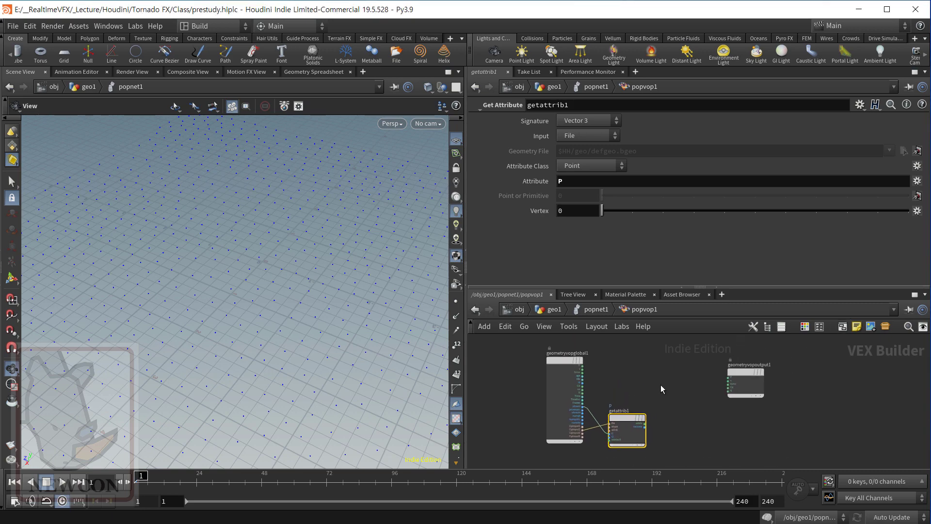
pyautogui.click(661, 385)
pyautogui.press('Tab')
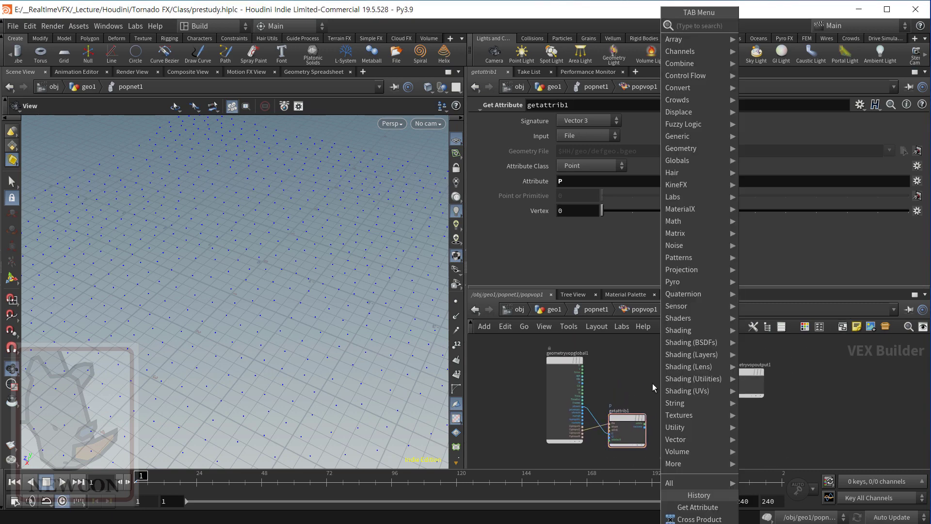
pyautogui.write('subtr')
pyautogui.press('Return')
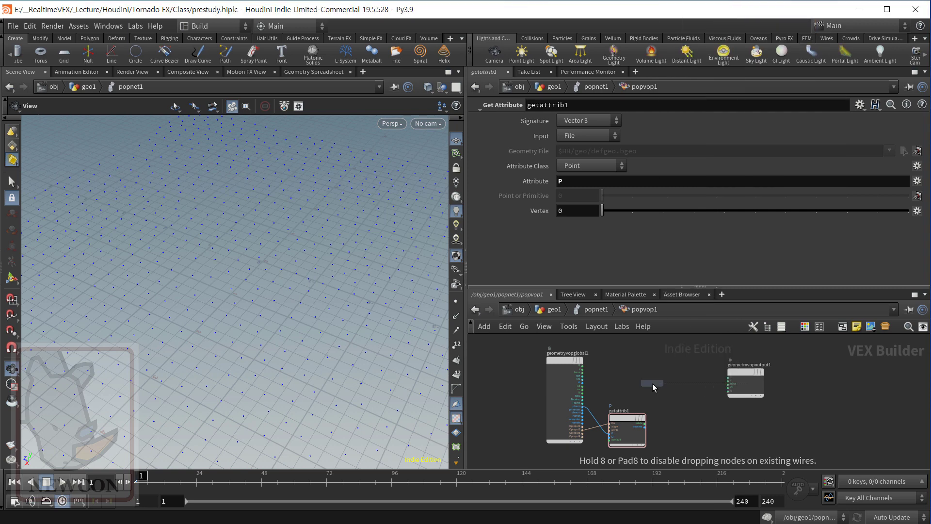
pyautogui.click(659, 368)
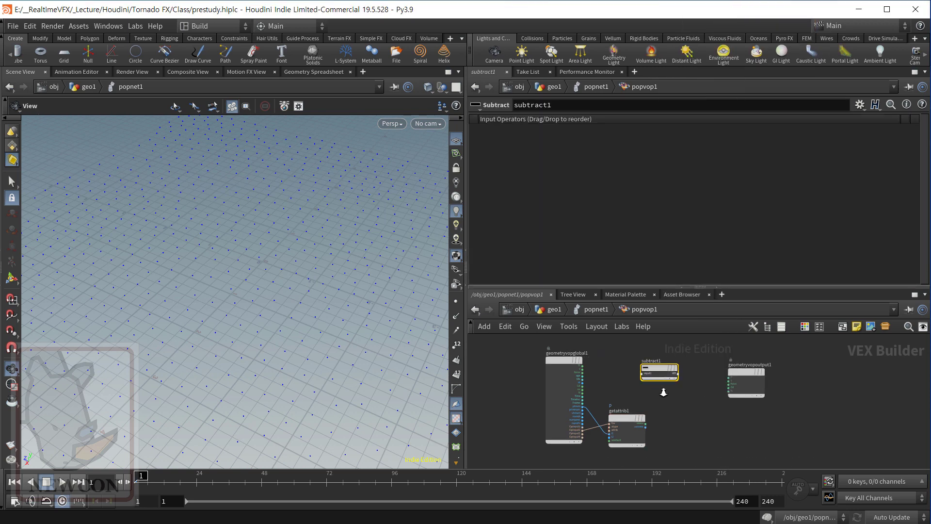
pyautogui.scroll(2, 685, 395)
pyautogui.moveTo(653, 359); pyautogui.dragTo(682, 360)
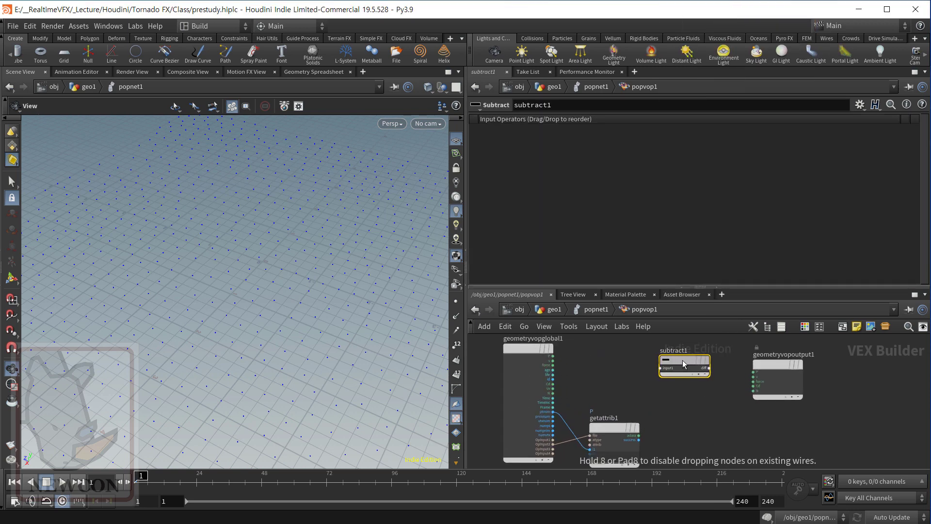
# Wire getattrib1's adata and the global parameters' P into subtract1's first and second inputs, and space subtract1 and the output node apart.
pyautogui.click(639, 435)
pyautogui.click(664, 368)
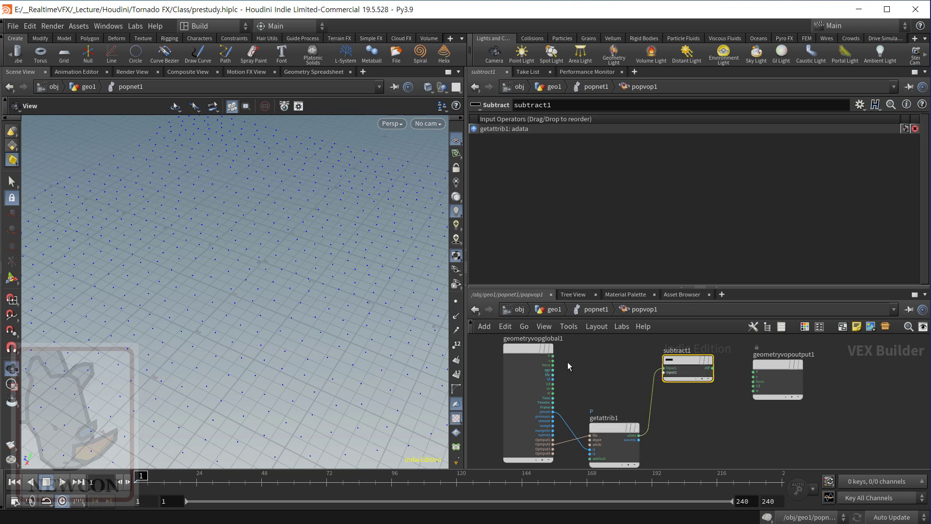
pyautogui.click(553, 356)
pyautogui.click(664, 372)
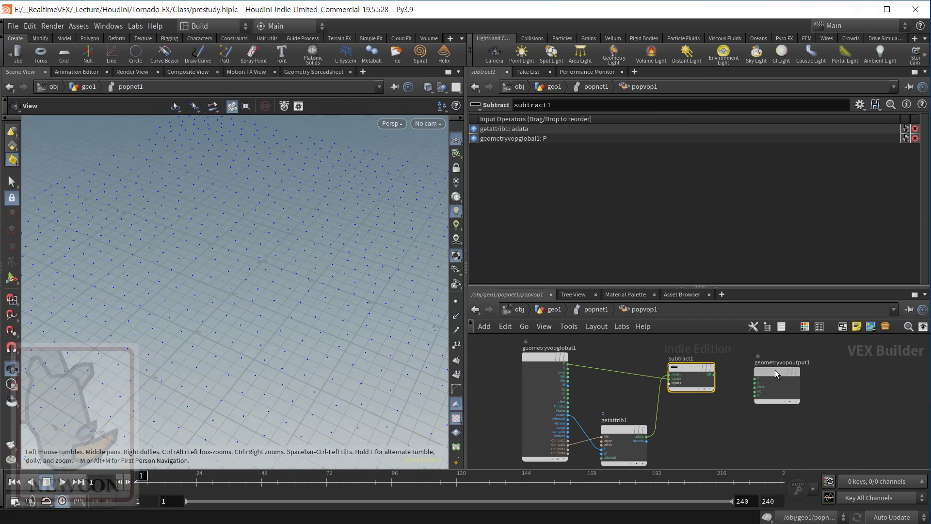
pyautogui.moveTo(775, 370); pyautogui.dragTo(813, 369)
pyautogui.moveTo(675, 371); pyautogui.dragTo(698, 360)
# Switch to the Paint window to review the tornado vector sketch, and return to Houdini's VEX network.
pyautogui.scroll(-1, 688, 422)
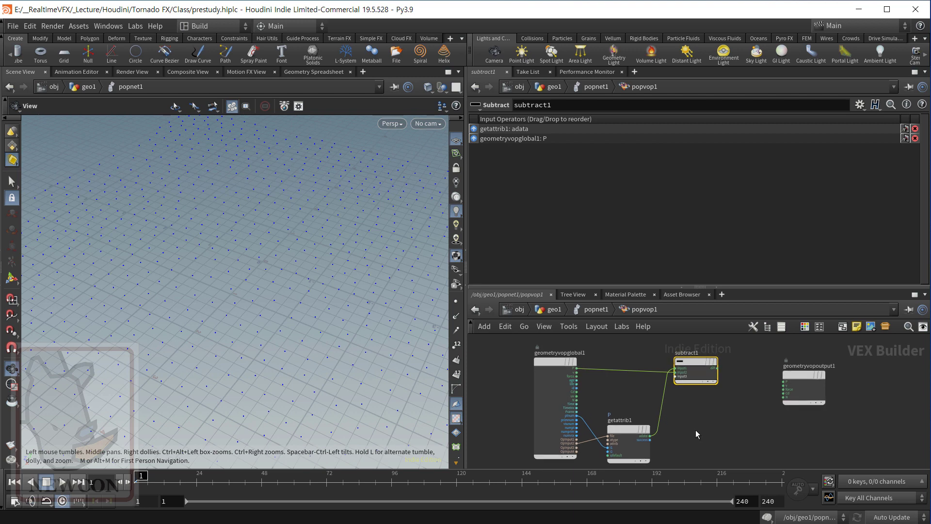
pyautogui.moveTo(697, 432); pyautogui.dragTo(660, 428, button='middle')
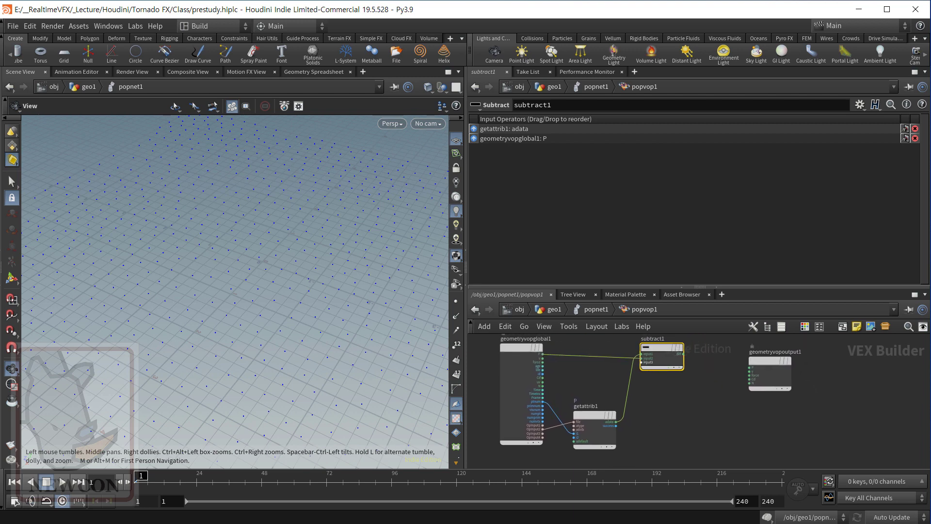
pyautogui.hotkey('alt', 'Tab')
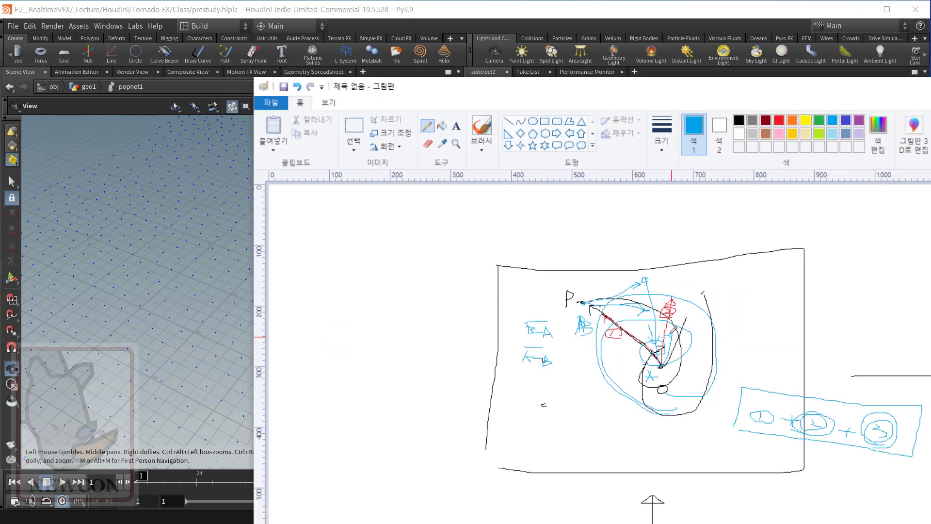
pyautogui.hotkey('alt', 'Tab')
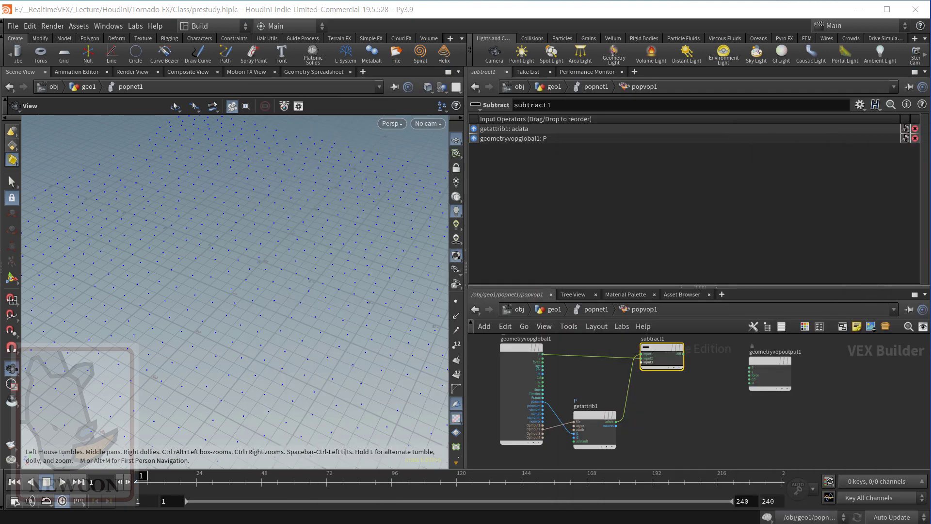
# Add a second Get Attribute node below subtract1 and set its Attribute to tangent.
pyautogui.scroll(1, 660, 397)
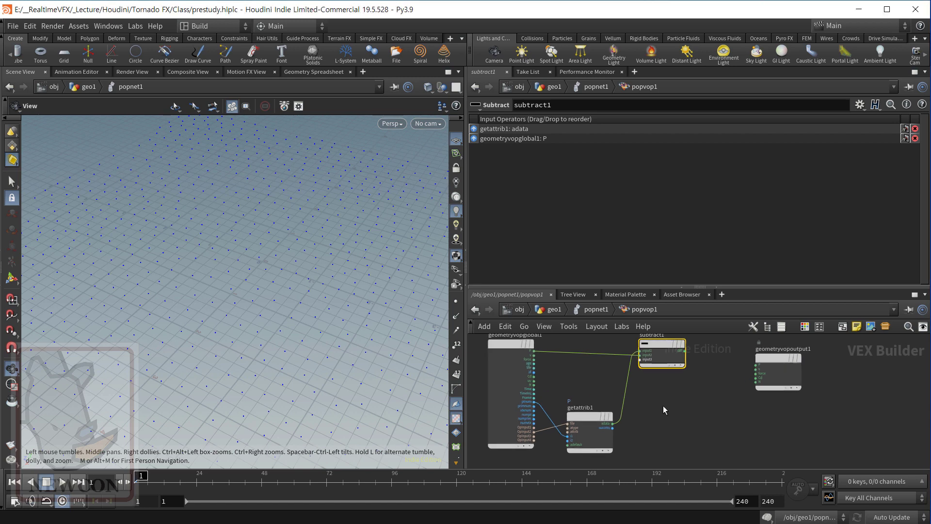
pyautogui.click(663, 407)
pyautogui.press('Tab')
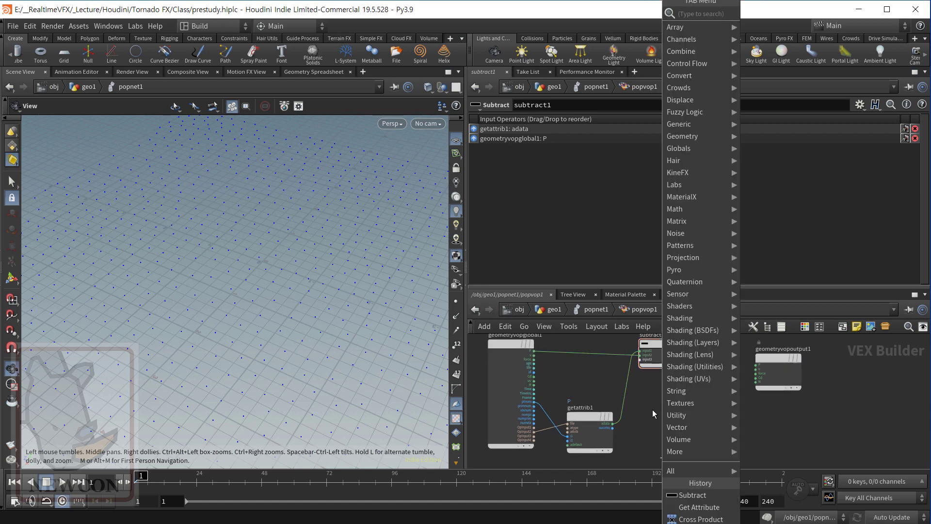
pyautogui.write('getat')
pyautogui.press('Return')
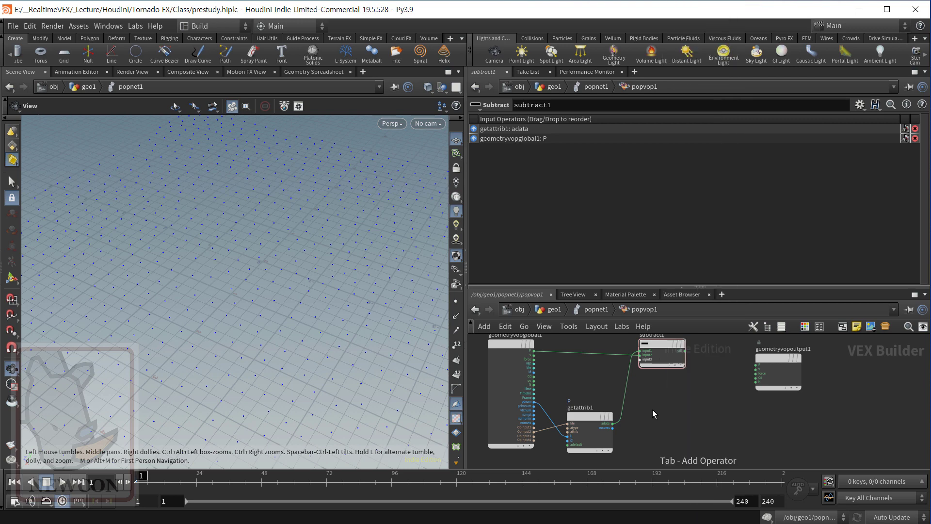
pyautogui.click(668, 403)
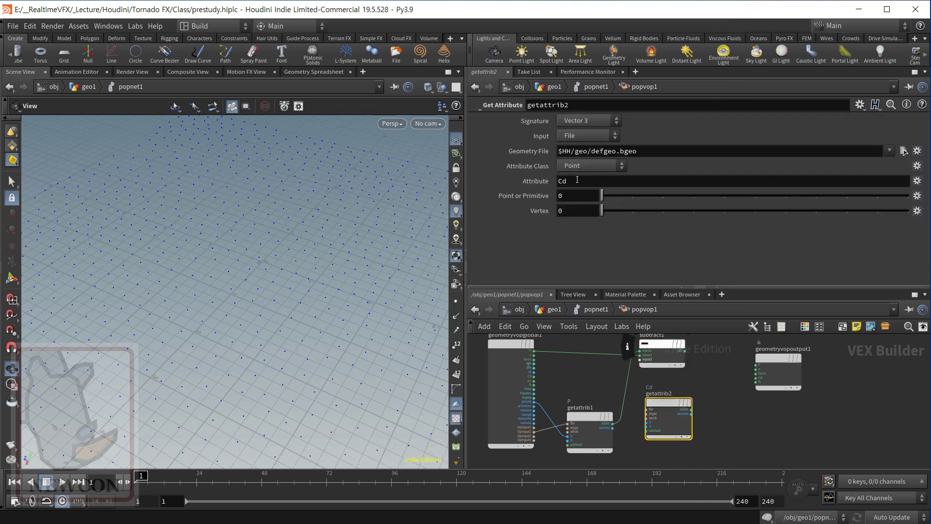
pyautogui.moveTo(572, 181); pyautogui.dragTo(542, 183)
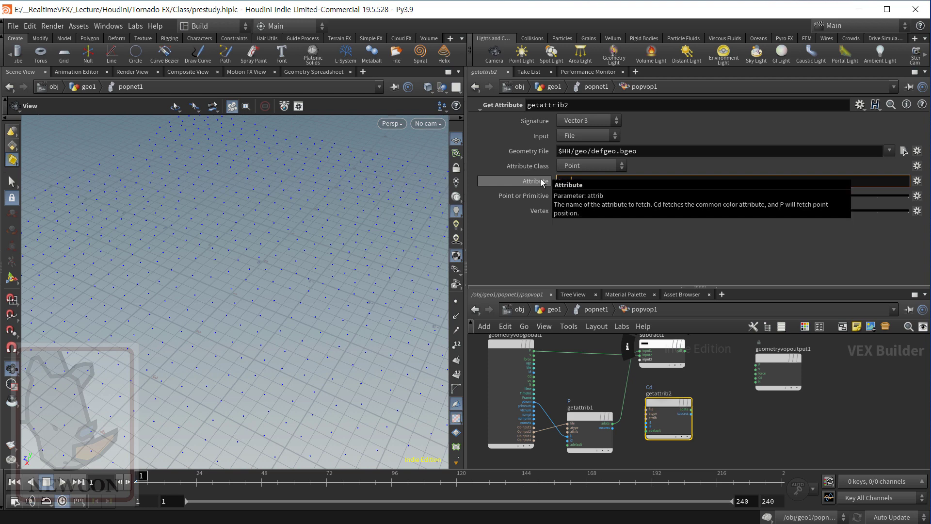
pyautogui.write('tangent')
pyautogui.press('Return')
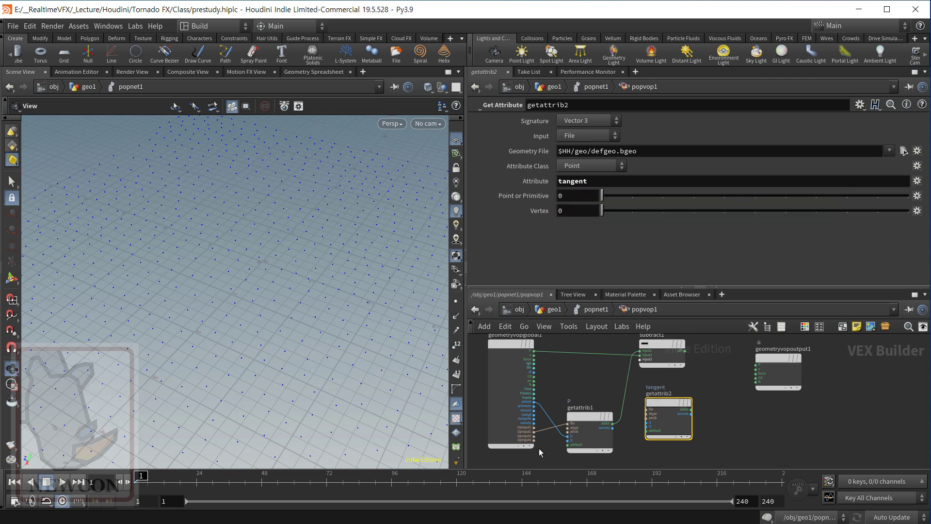
# Wire OpInput3 from the global parameters into getattrib2's file input, and lower the node slightly in the network.
pyautogui.scroll(3, 539, 448)
pyautogui.click(530, 428)
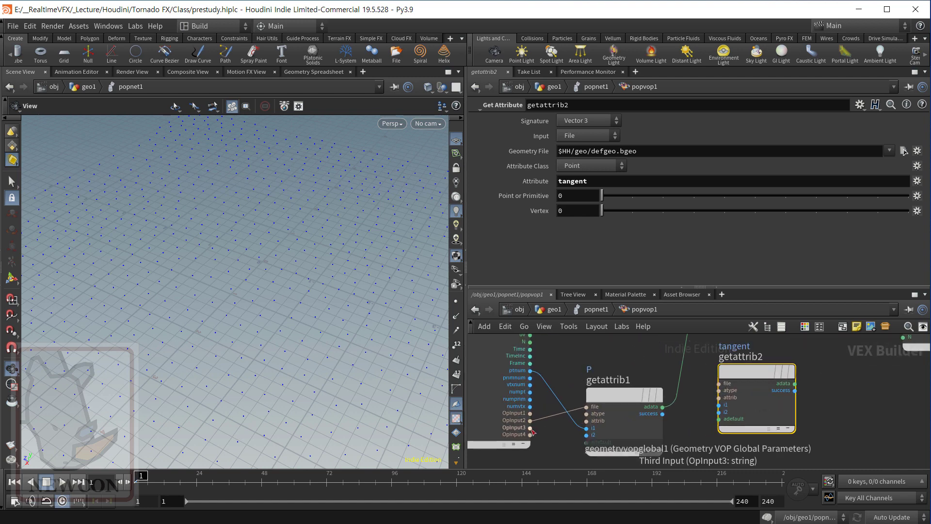
pyautogui.click(720, 383)
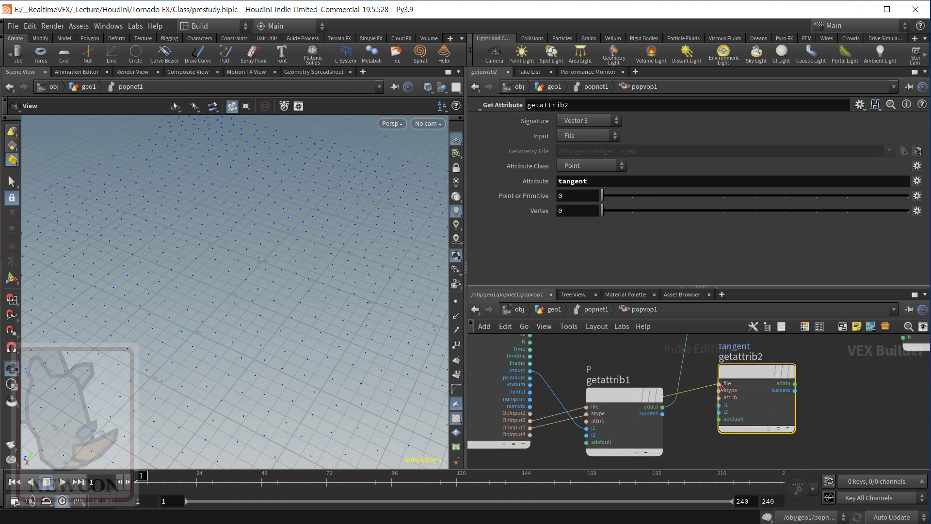
pyautogui.moveTo(761, 373); pyautogui.dragTo(757, 405)
pyautogui.scroll(-3, 763, 381)
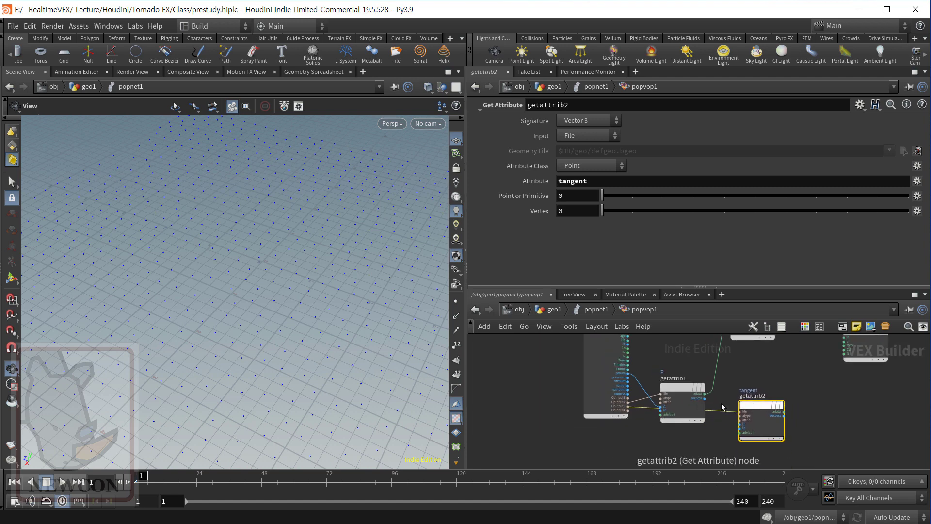
# Place getattrib2 below getattrib1 and examine its OpInput3 connection.
pyautogui.scroll(2, 619, 426)
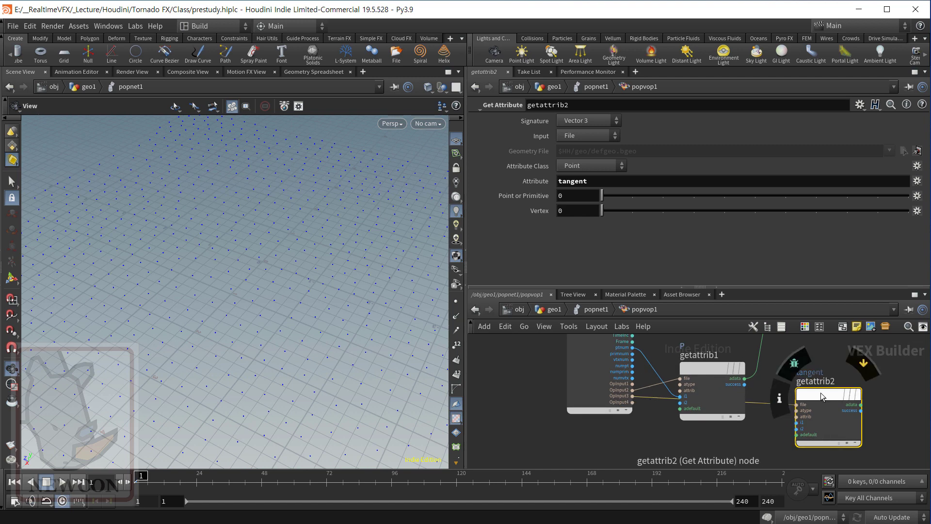
pyautogui.moveTo(822, 398); pyautogui.dragTo(707, 448)
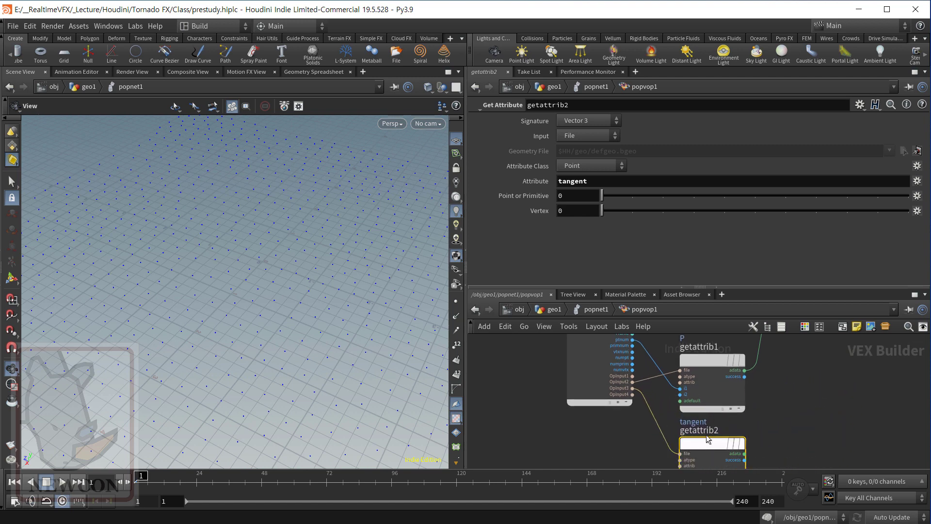
pyautogui.moveTo(688, 347)
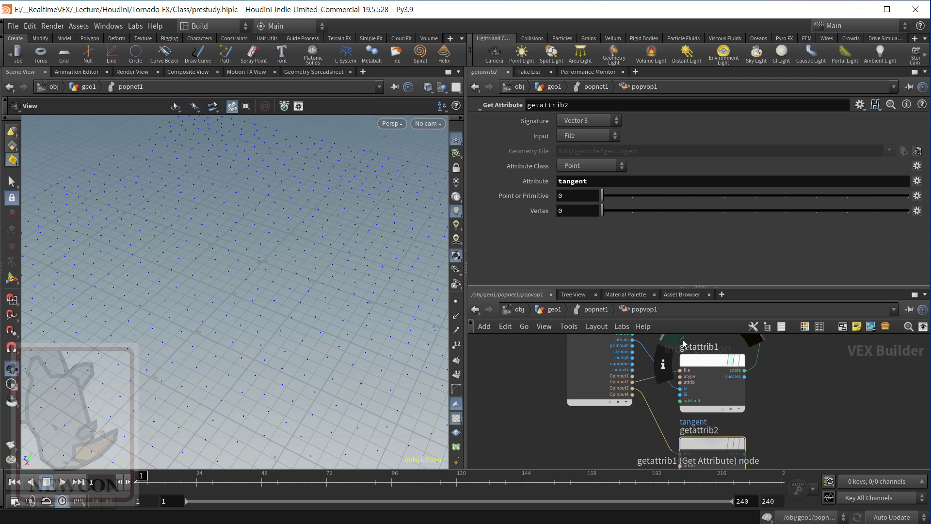
pyautogui.moveTo(685, 428)
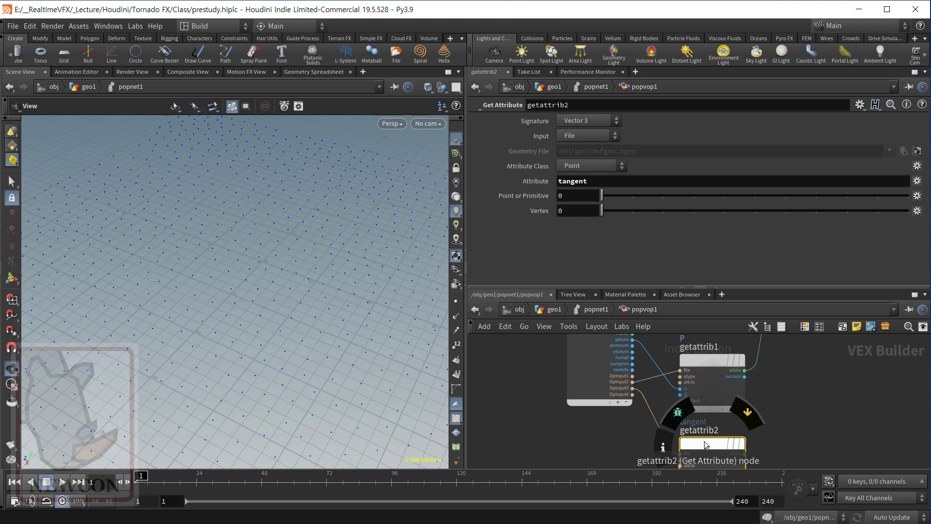
pyautogui.moveTo(695, 444)
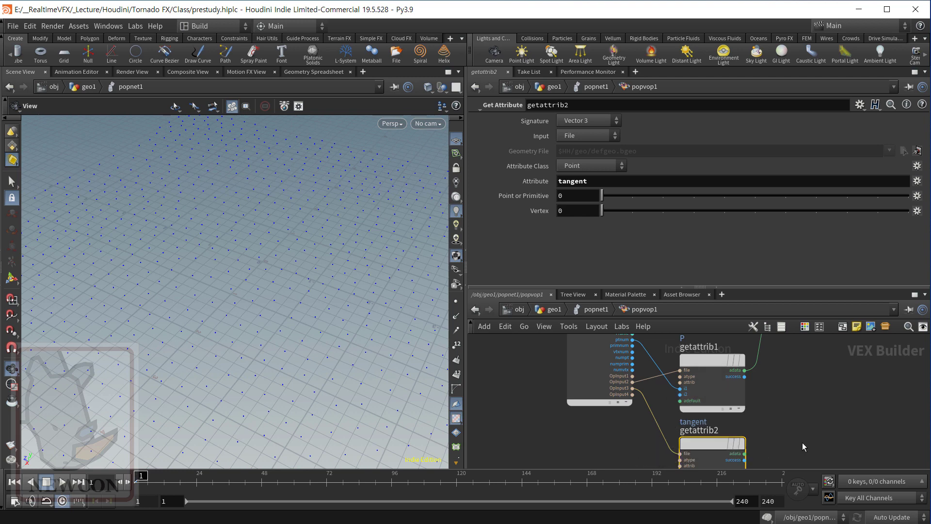
pyautogui.scroll(-2, 802, 451)
pyautogui.moveTo(803, 452); pyautogui.dragTo(773, 411, button='middle')
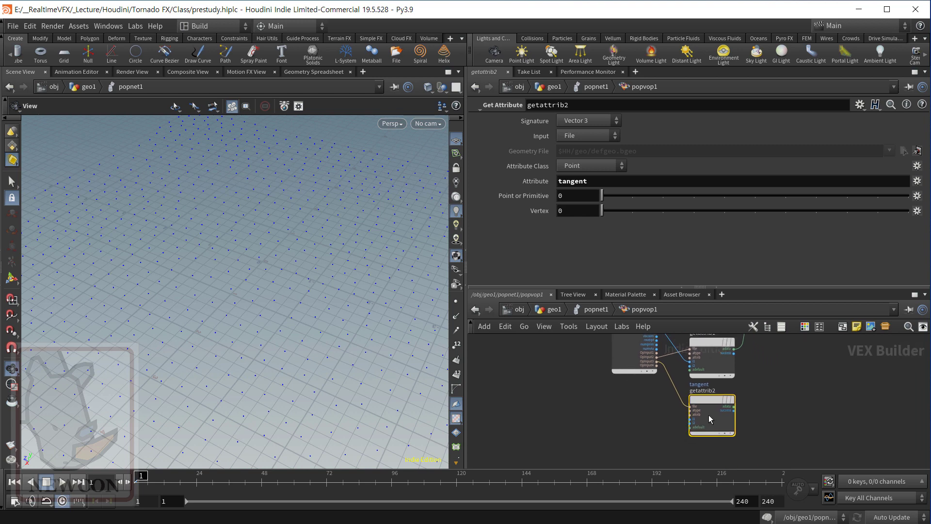
pyautogui.scroll(4, 666, 419)
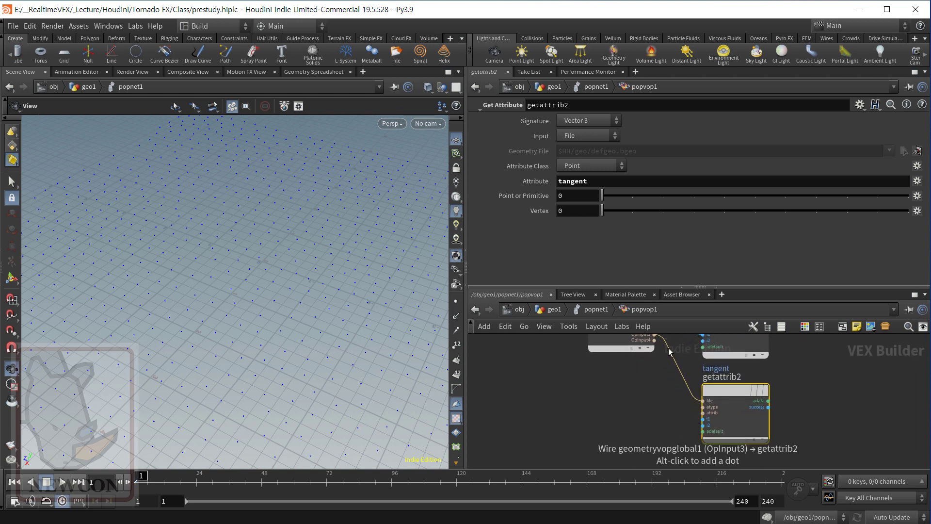
pyautogui.scroll(-3, 825, 414)
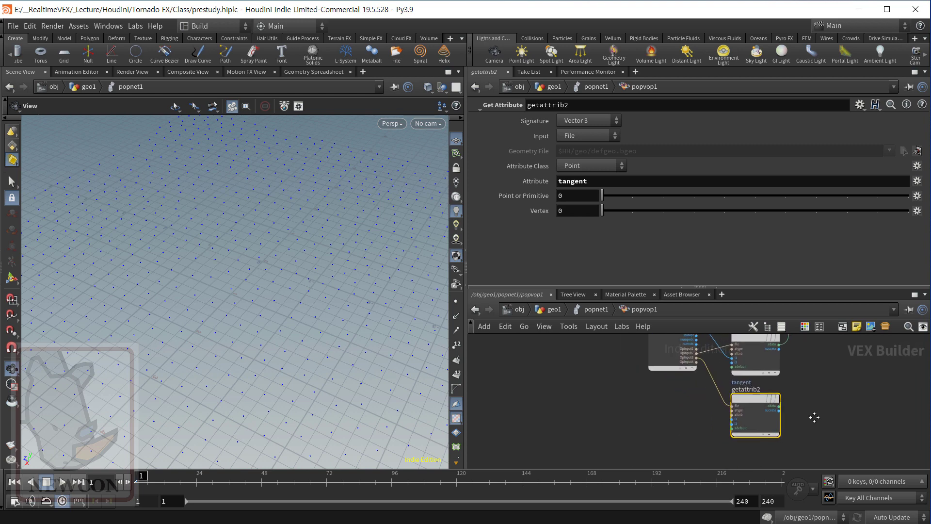
pyautogui.moveTo(815, 417); pyautogui.dragTo(650, 411, button='middle')
pyautogui.scroll(-1, 651, 411)
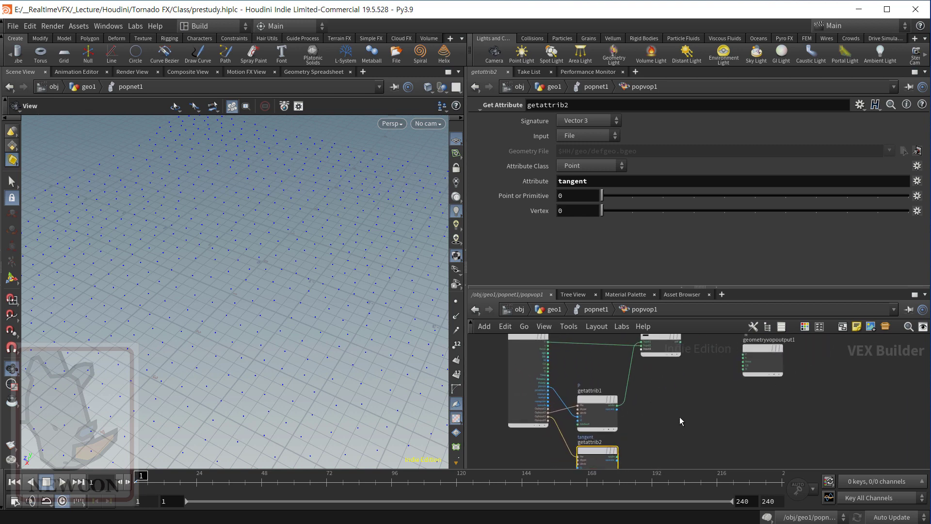
pyautogui.moveTo(599, 454); pyautogui.dragTo(614, 454)
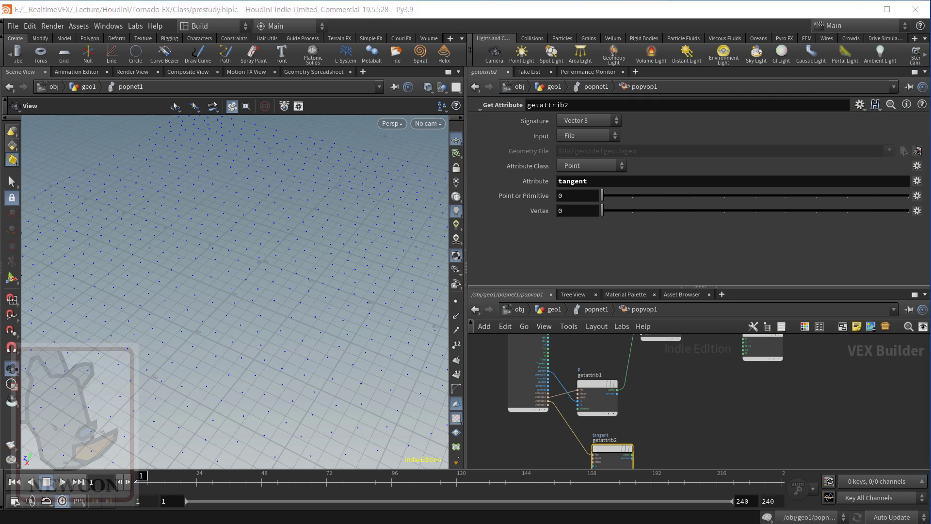
# Pull the Paint vector sketch into view to check the combined vectors, and move it back off screen.
pyautogui.moveTo(930, 154); pyautogui.dragTo(565, 107)
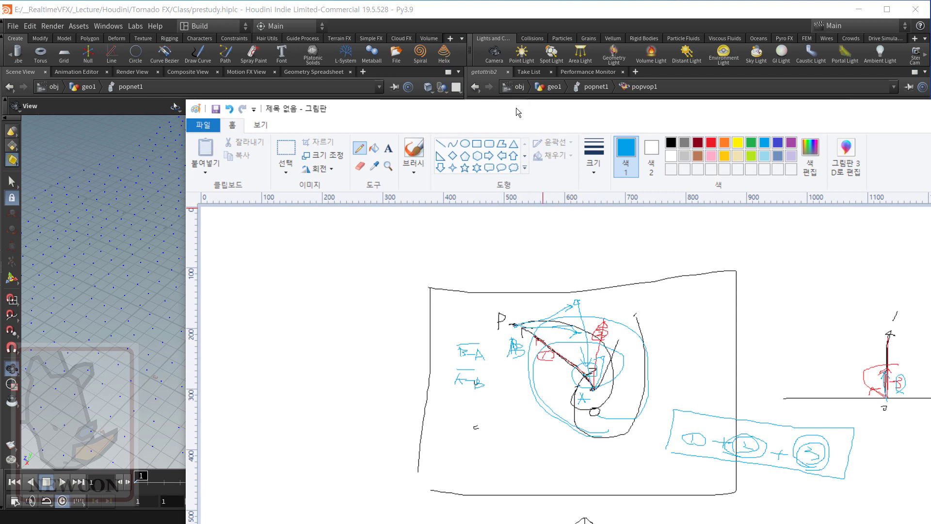
pyautogui.moveTo(517, 108); pyautogui.dragTo(930, 154)
# Move geometryvopoutput1 farther away from subtract1, and place getattrib2 beside getattrib1.
pyautogui.moveTo(738, 371); pyautogui.dragTo(665, 403, button='middle')
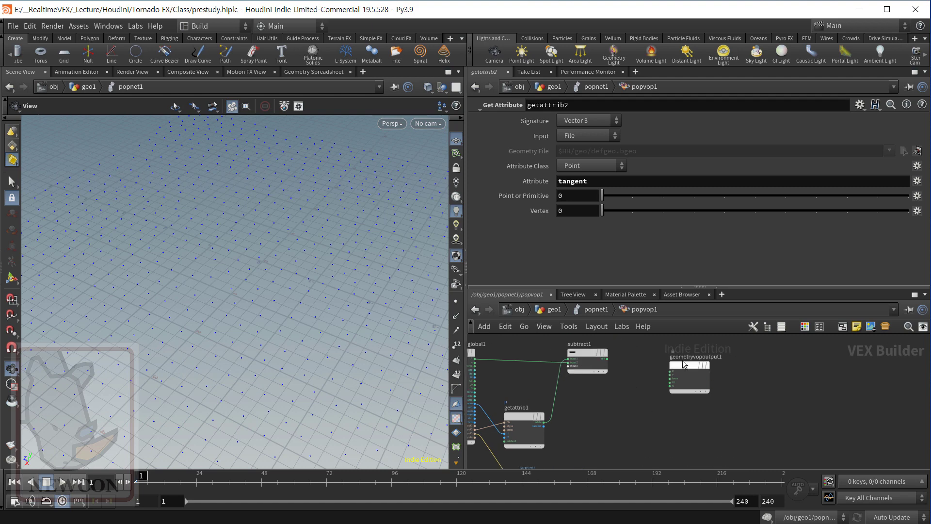
pyautogui.moveTo(691, 373); pyautogui.dragTo(762, 372)
pyautogui.moveTo(694, 371); pyautogui.dragTo(726, 334, button='middle')
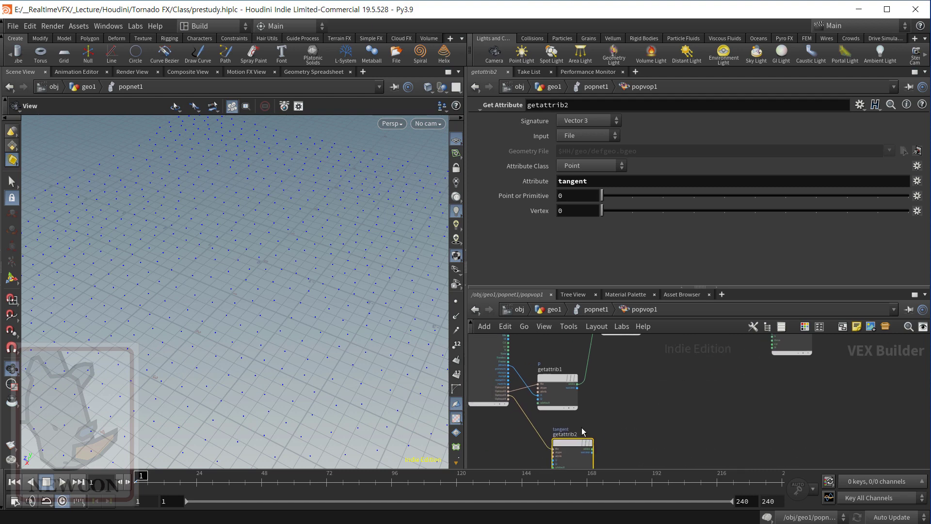
pyautogui.moveTo(573, 443); pyautogui.dragTo(639, 390)
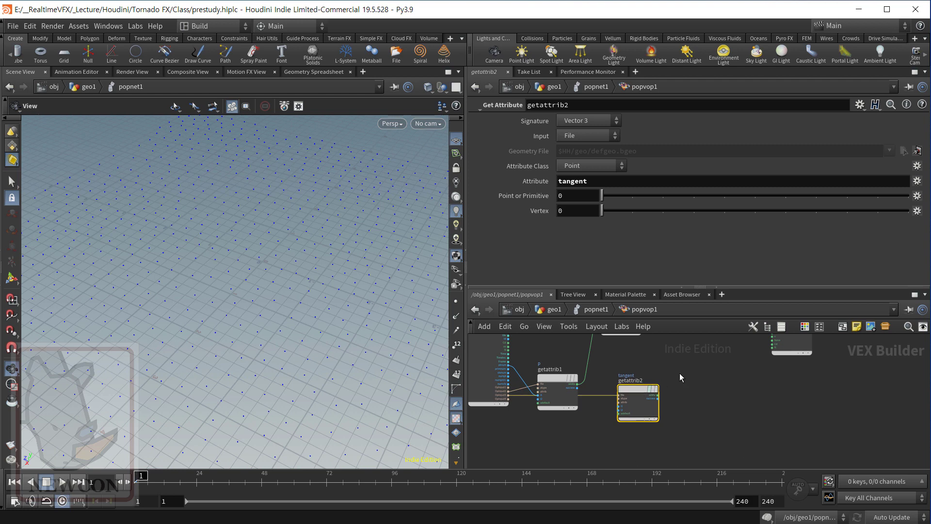
pyautogui.moveTo(679, 373); pyautogui.dragTo(640, 418, button='middle')
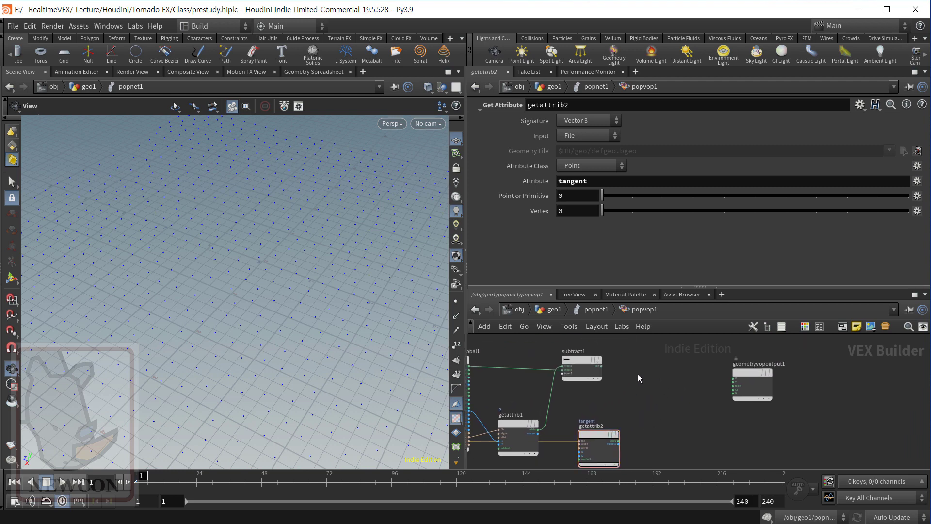
# Add an Add node between subtract1 and geometryvopoutput1, wire subtract1's diff output into its first input, and align it with subtract1.
pyautogui.click(602, 366)
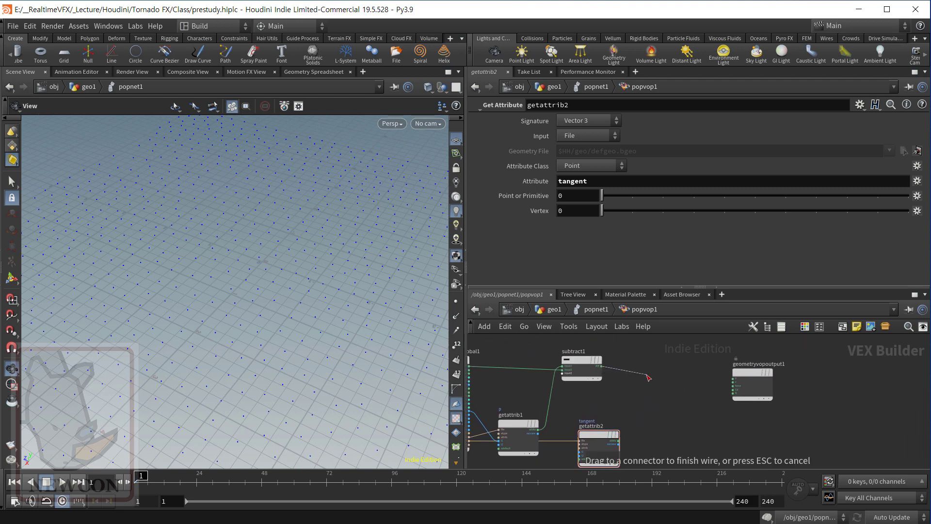
pyautogui.press('Escape')
pyautogui.press('Tab')
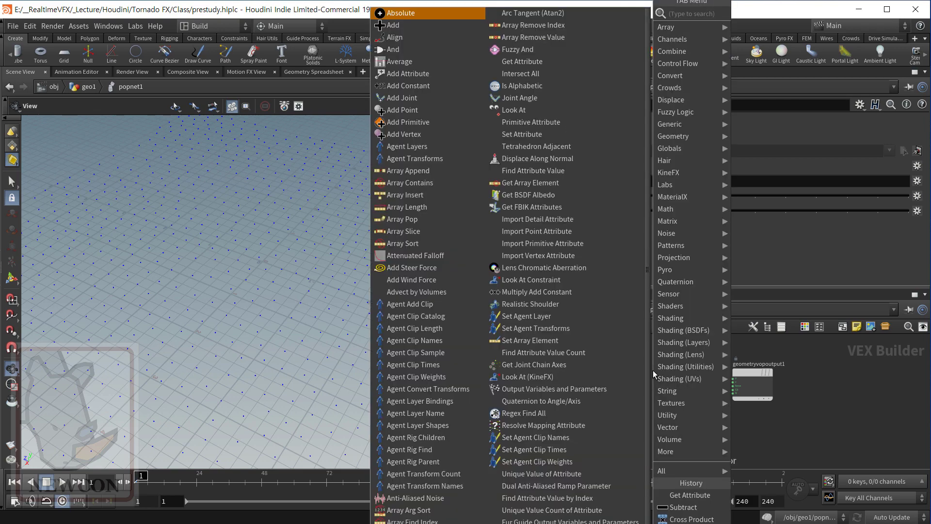
pyautogui.write('add')
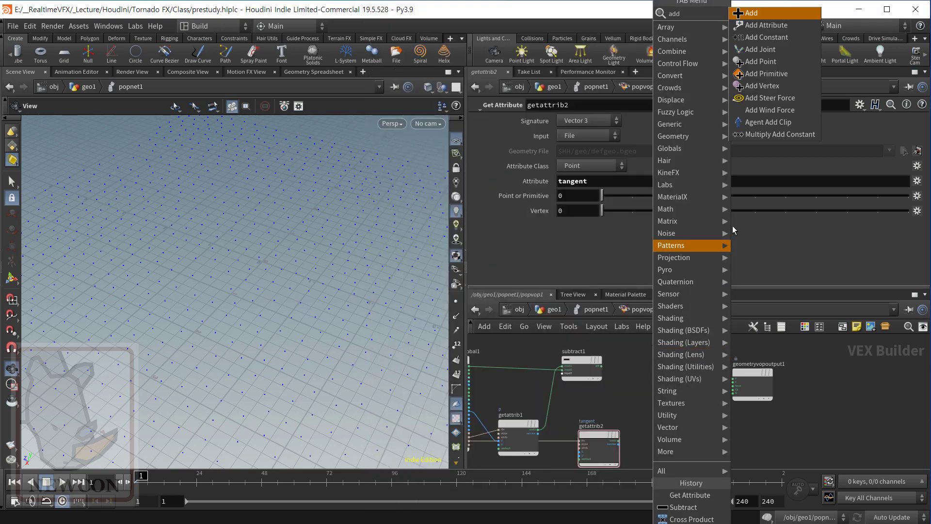
pyautogui.click(762, 13)
pyautogui.click(688, 370)
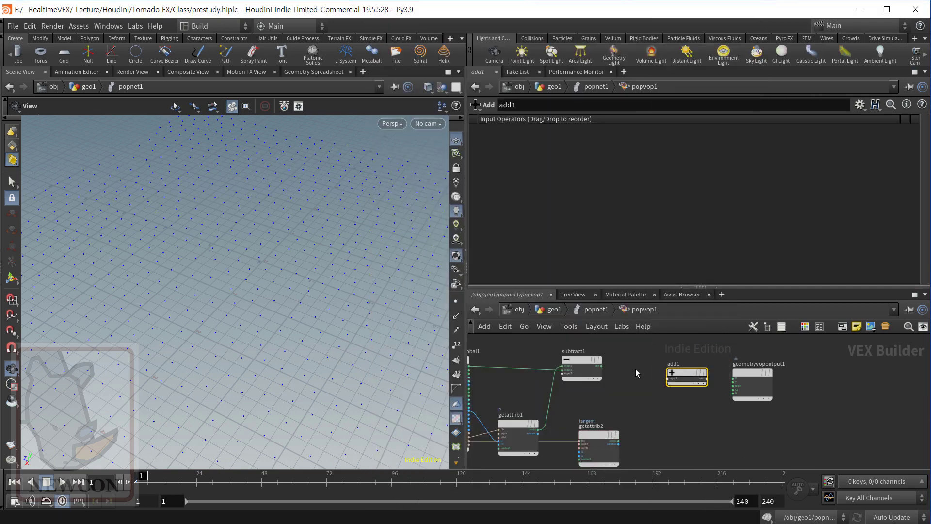
pyautogui.click(601, 367)
pyautogui.click(668, 378)
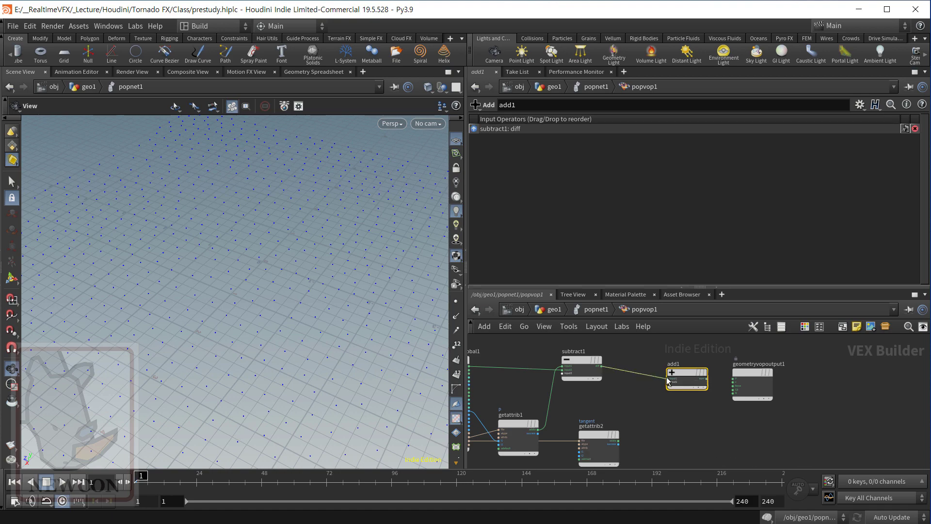
pyautogui.moveTo(692, 372); pyautogui.dragTo(710, 359)
# Add a Cross Product node below the wire running from subtract1 to add1.
pyautogui.press('Tab')
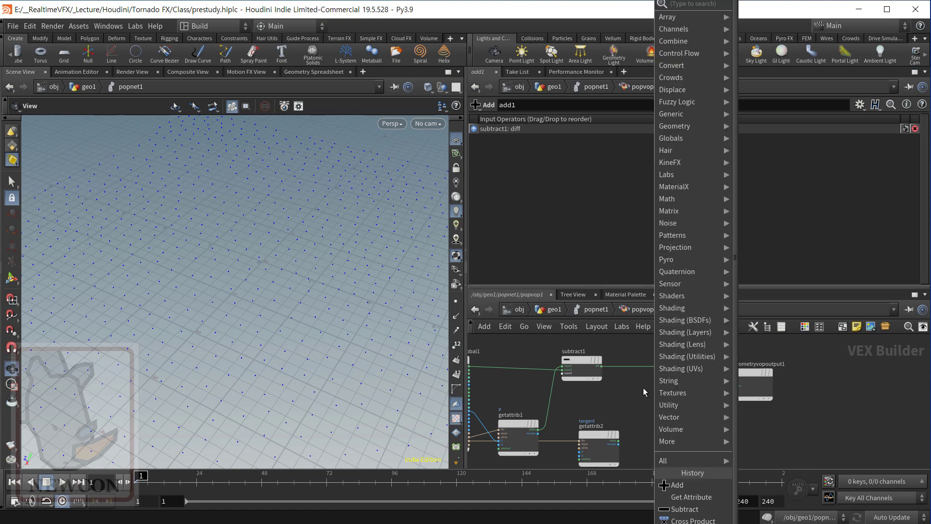
pyautogui.write('cross')
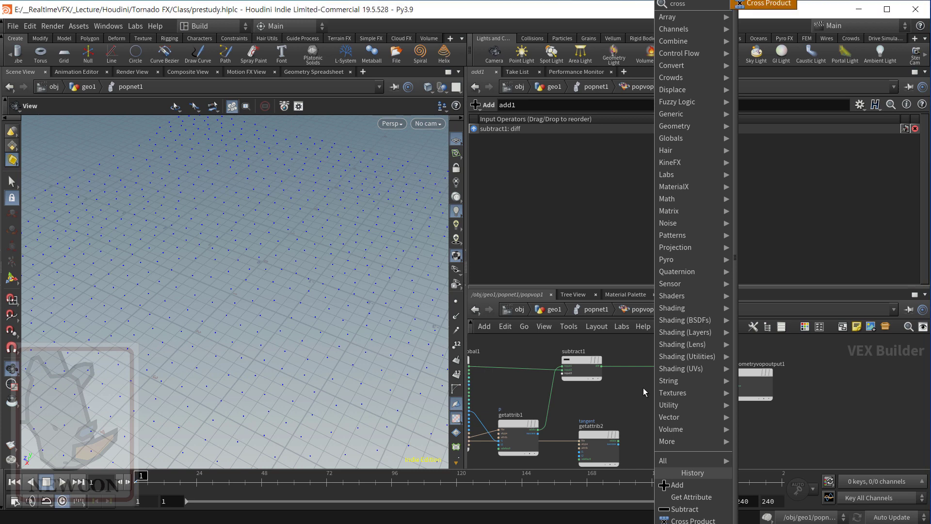
pyautogui.press('Return')
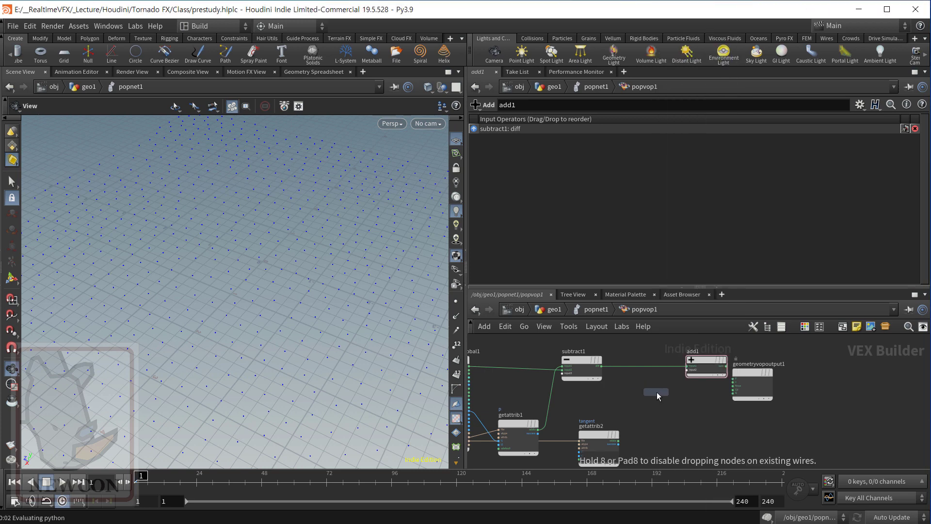
pyautogui.click(659, 393)
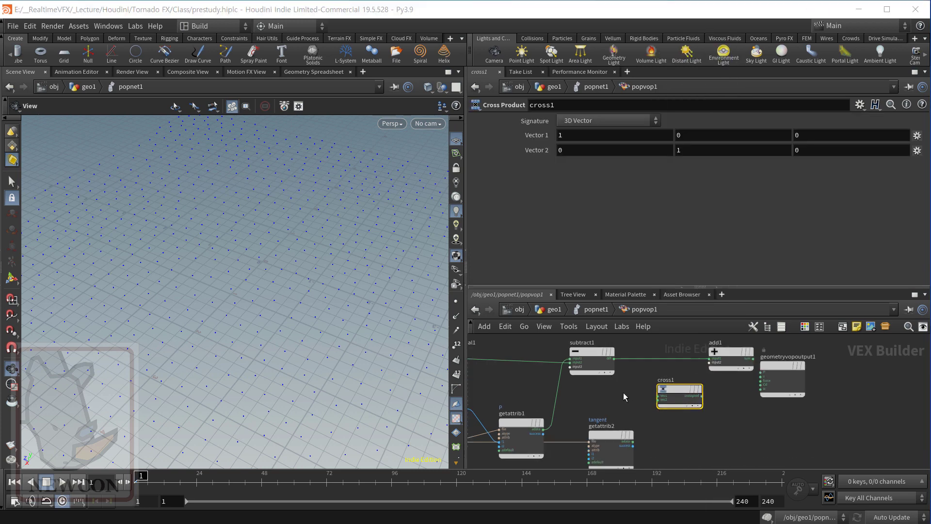
pyautogui.scroll(3, 626, 398)
# Wire subtract1's diff output into cross1's vec1 input and getattrib2's adata output into its vec2 input.
pyautogui.moveTo(634, 395); pyautogui.dragTo(733, 400, button='middle')
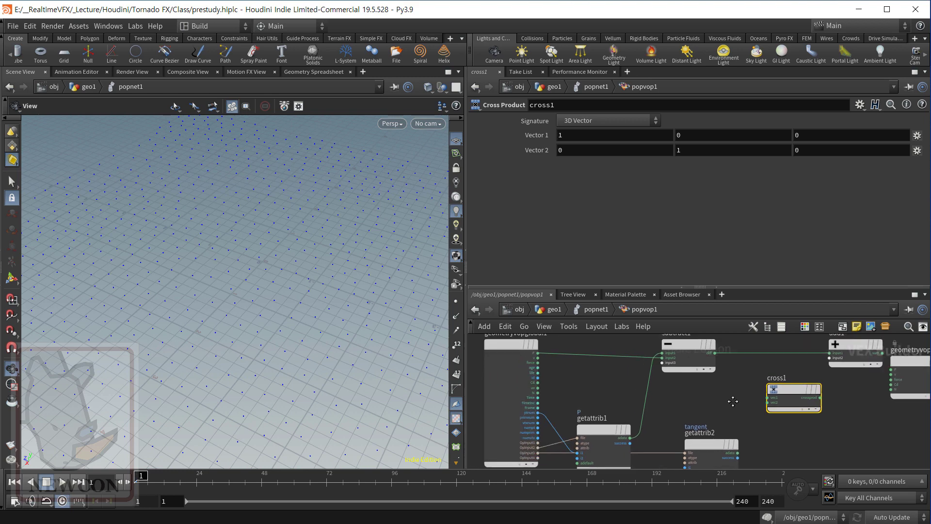
pyautogui.scroll(-2, 711, 405)
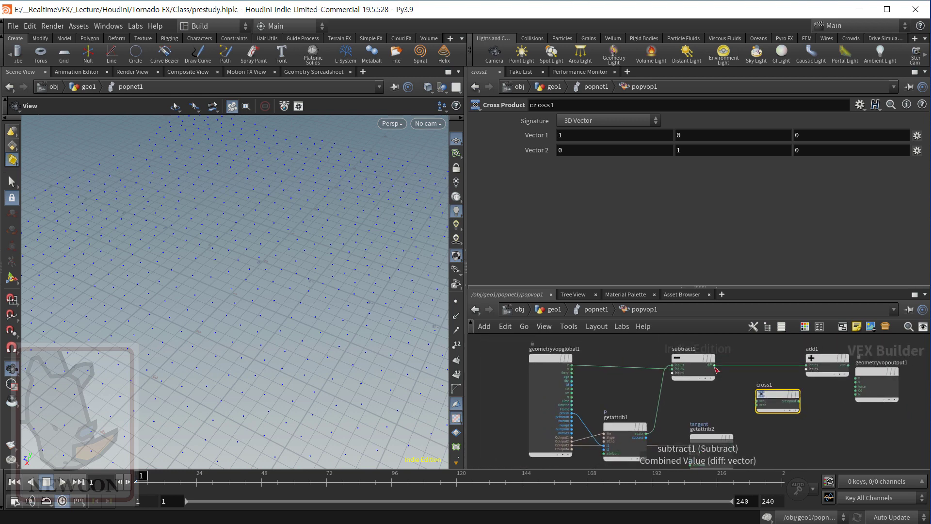
pyautogui.moveTo(710, 365); pyautogui.dragTo(757, 401)
pyautogui.moveTo(744, 416); pyautogui.dragTo(706, 393, button='middle')
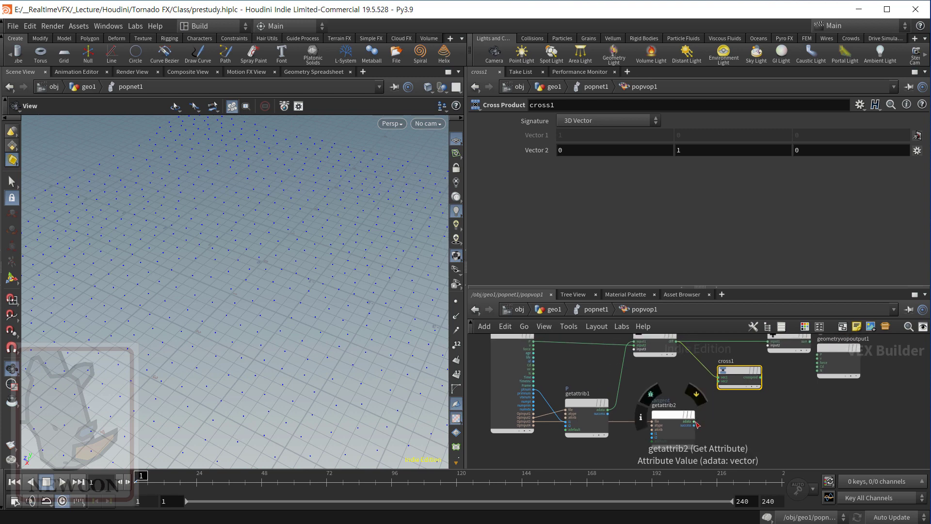
pyautogui.moveTo(697, 425); pyautogui.dragTo(722, 381)
pyautogui.scroll(2, 674, 380)
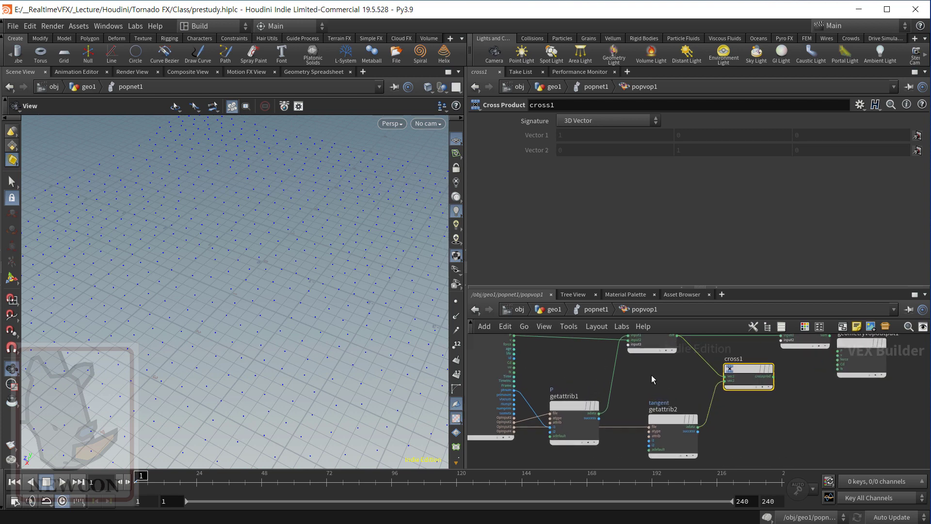
# Cut the ptnum wire feeding getattrib1's i1 input, and raise getattrib1 slightly in the network.
pyautogui.moveTo(660, 375); pyautogui.dragTo(733, 376, button='middle')
pyautogui.scroll(3, 595, 446)
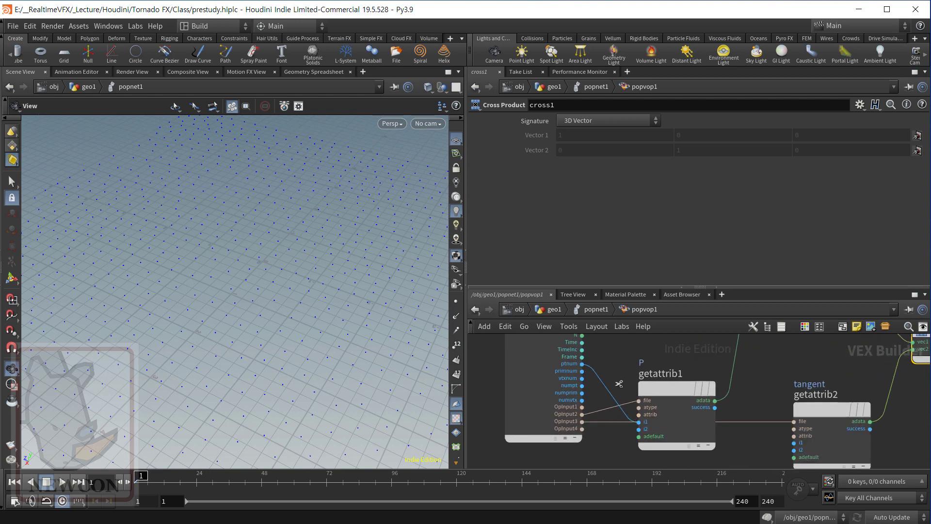
pyautogui.press('y')
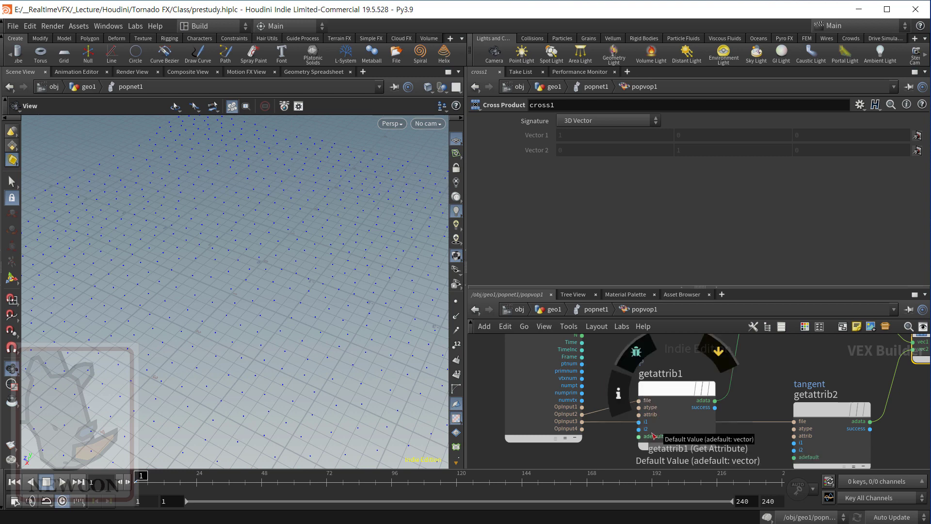
pyautogui.moveTo(674, 393); pyautogui.dragTo(674, 376)
# Examine the Point or Primitive number setting of getattrib1 and getattrib2.
pyautogui.moveTo(633, 410)
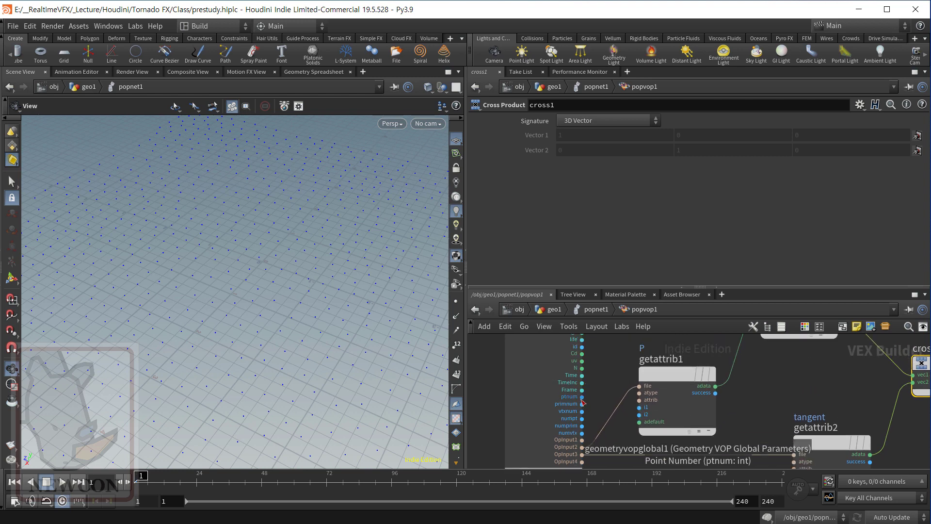
pyautogui.click(662, 382)
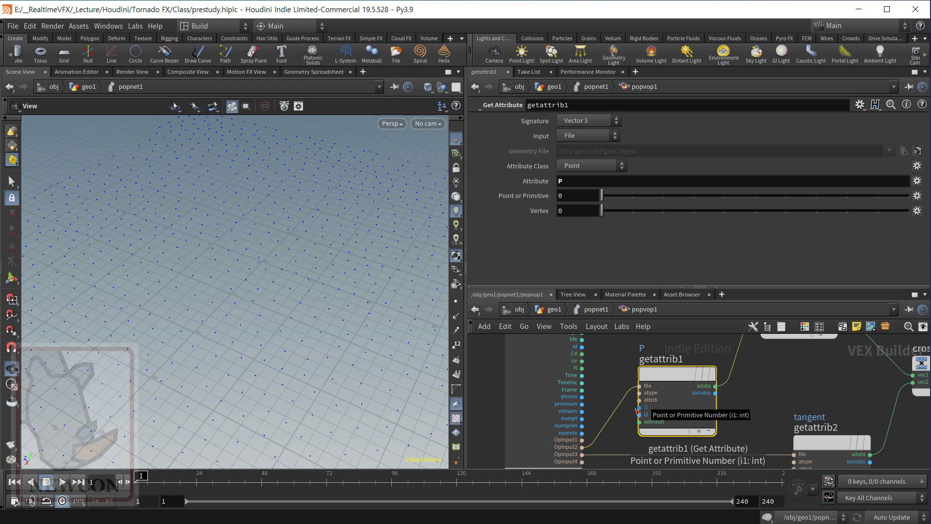
pyautogui.moveTo(659, 383)
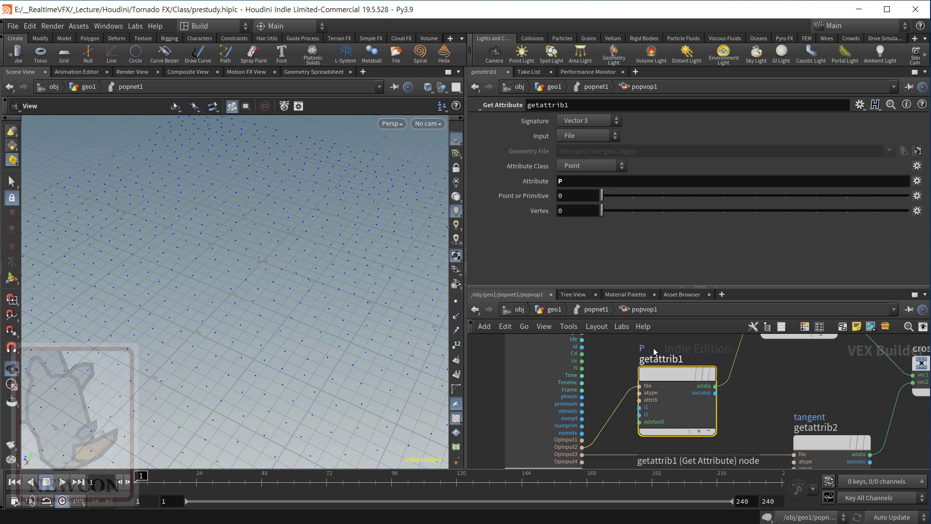
pyautogui.doubleClick(564, 196)
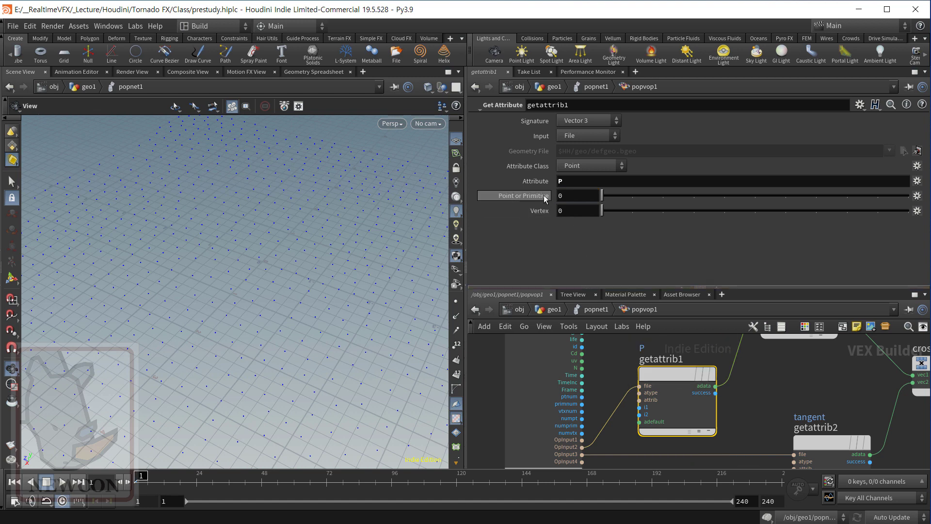
pyautogui.click(563, 195)
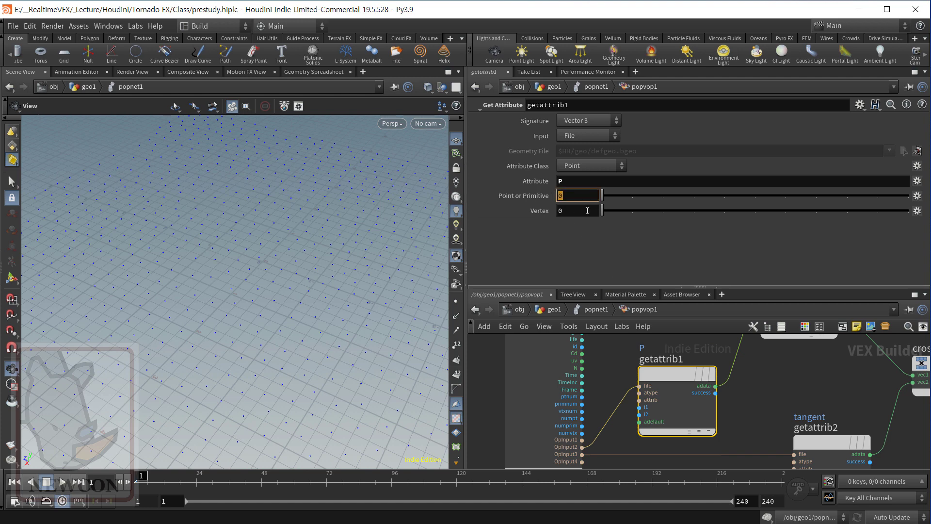
pyautogui.moveTo(775, 400); pyautogui.dragTo(642, 348, button='middle')
pyautogui.click(716, 388)
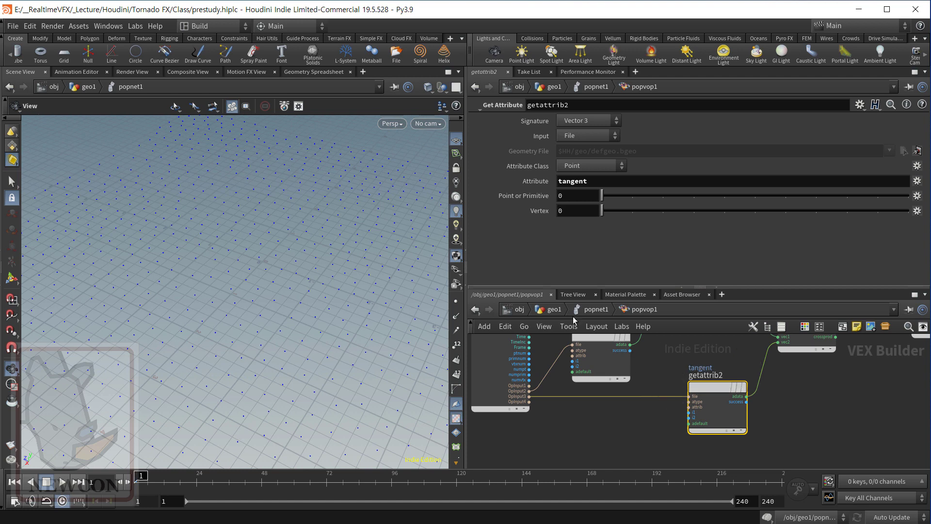
pyautogui.click(564, 196)
# Place getattrib2 directly below getattrib1.
pyautogui.moveTo(664, 413); pyautogui.dragTo(660, 419, button='middle')
pyautogui.moveTo(704, 400); pyautogui.dragTo(585, 417)
pyautogui.moveTo(636, 383); pyautogui.dragTo(688, 414, button='middle')
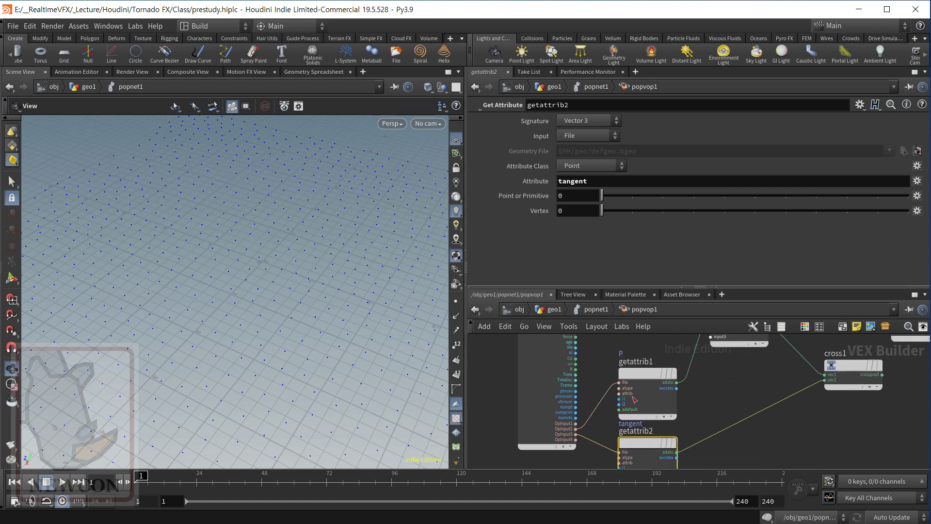
# Examine the connections from the global parameters through both Get Attribute nodes to subtract1 and cross1.
pyautogui.scroll(-2, 720, 403)
pyautogui.moveTo(789, 433); pyautogui.dragTo(672, 435, button='middle')
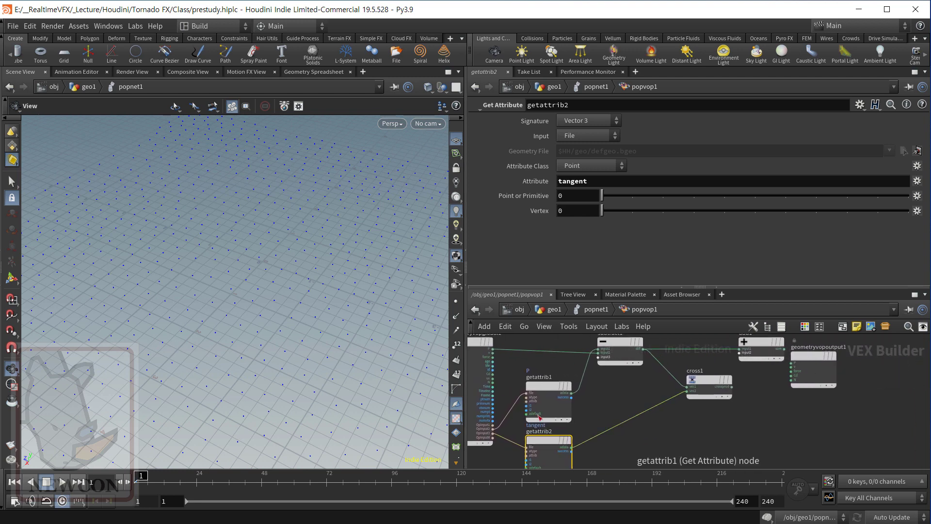
pyautogui.moveTo(594, 403); pyautogui.dragTo(725, 369, button='middle')
pyautogui.scroll(3, 644, 407)
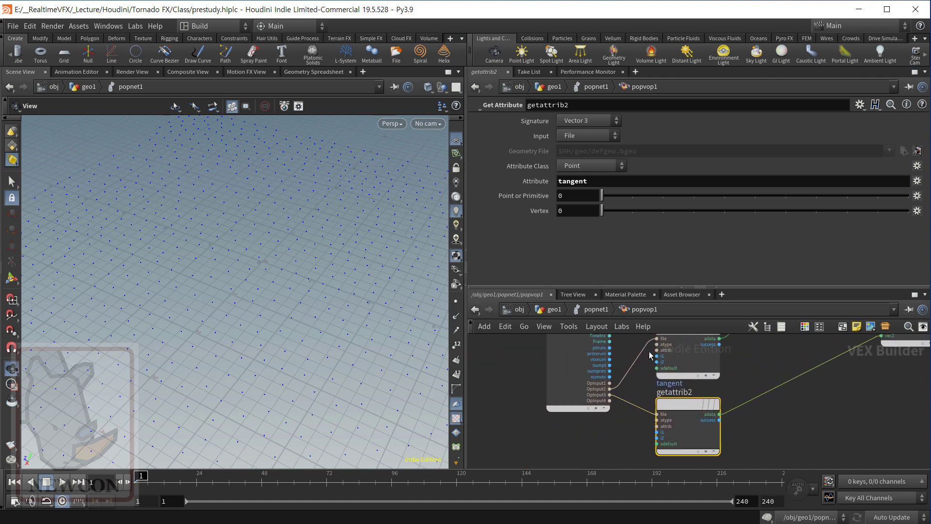
pyautogui.moveTo(774, 374); pyautogui.dragTo(597, 442, button='middle')
pyautogui.moveTo(639, 409); pyautogui.dragTo(618, 411, button='right')
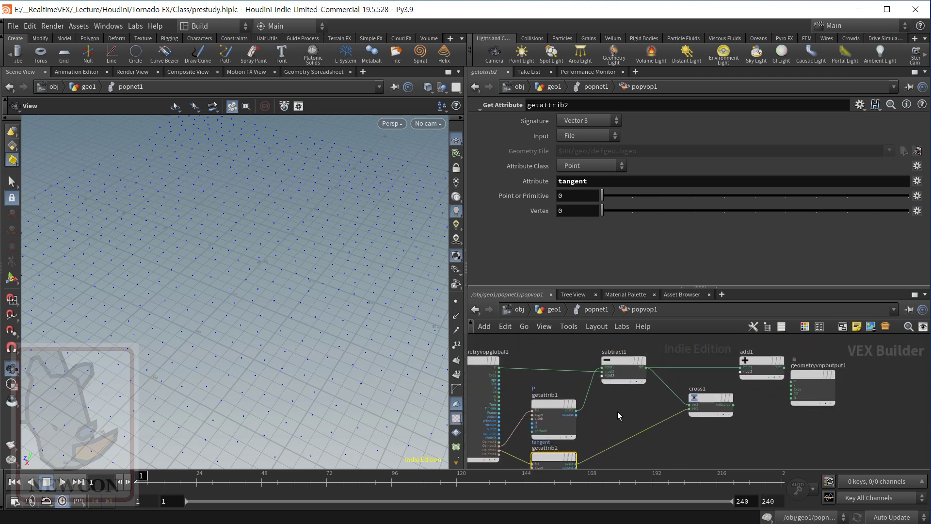
pyautogui.moveTo(599, 437); pyautogui.dragTo(607, 415, button='middle')
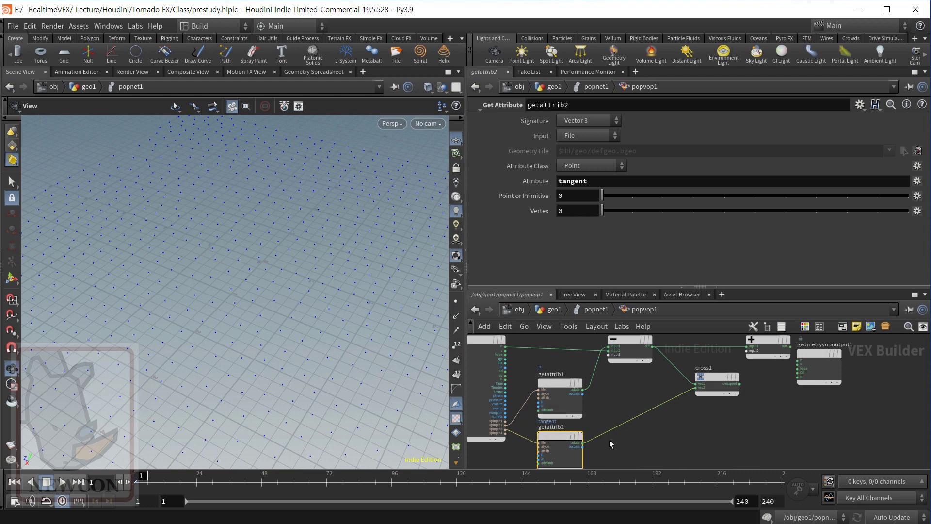
# Move cross1 closer to the Get Attribute nodes, and add a Normalize node beyond its output.
pyautogui.moveTo(756, 413); pyautogui.dragTo(679, 422, button='middle')
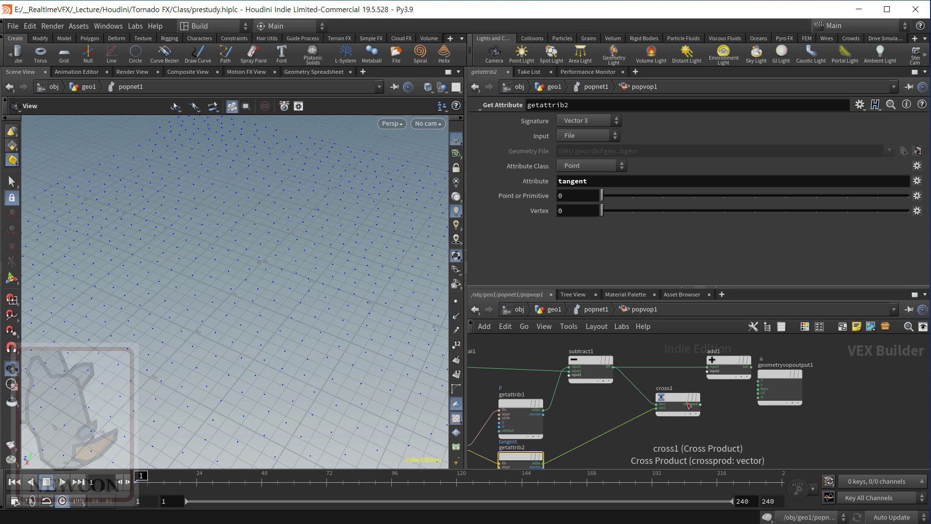
pyautogui.moveTo(673, 405); pyautogui.dragTo(645, 410)
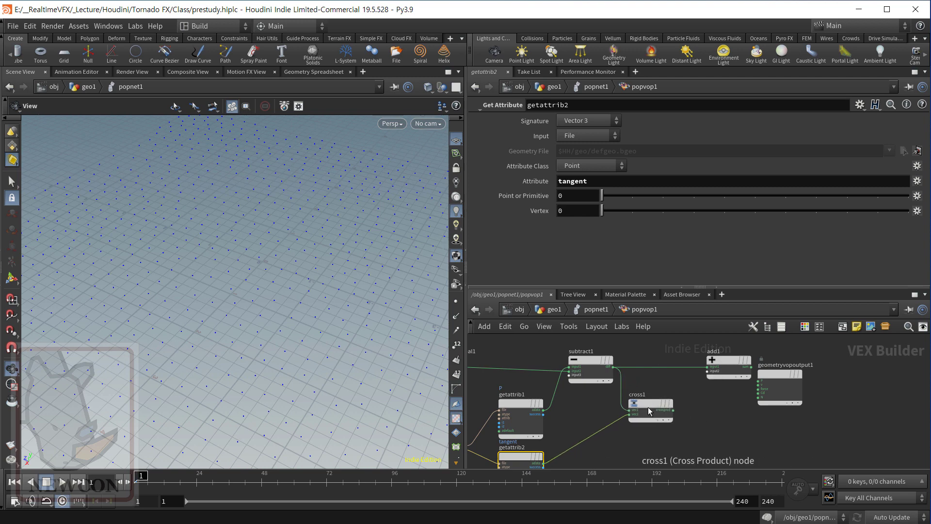
pyautogui.press('Tab')
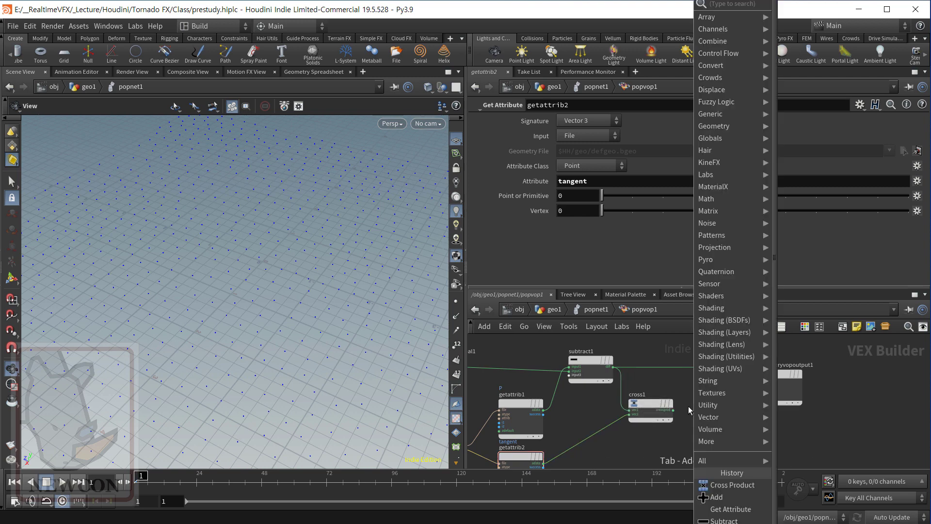
pyautogui.write('norma')
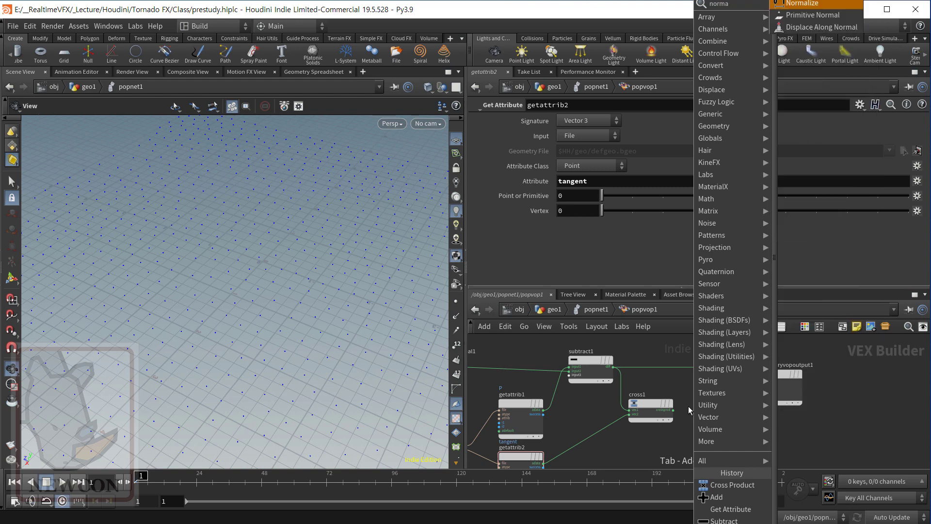
pyautogui.press('Escape')
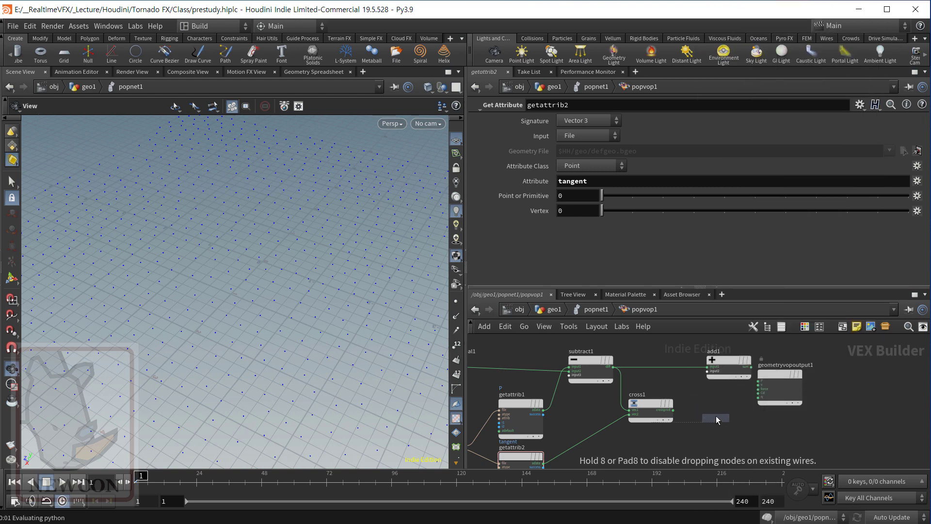
pyautogui.click(716, 411)
# Wire cross1's crossprod output into normalize1's vec input.
pyautogui.scroll(3, 674, 443)
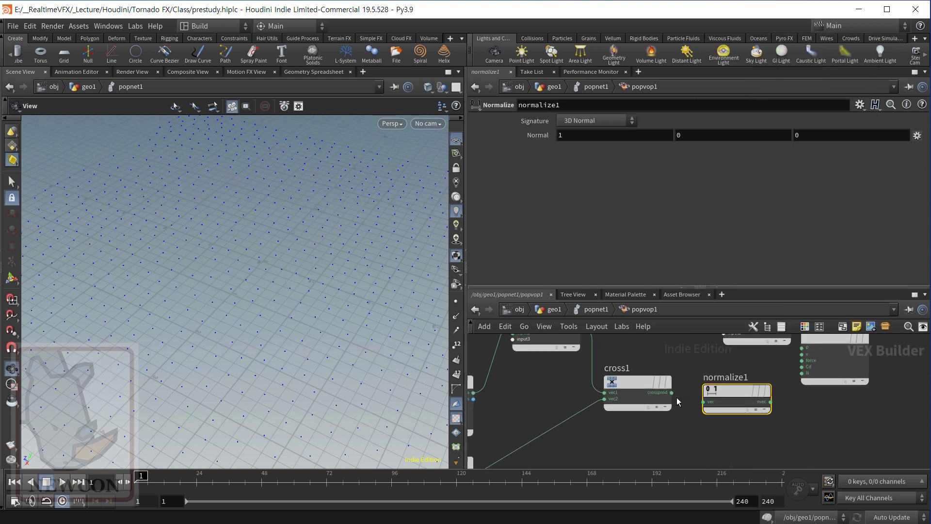
pyautogui.moveTo(671, 392); pyautogui.dragTo(697, 403)
pyautogui.click(704, 402)
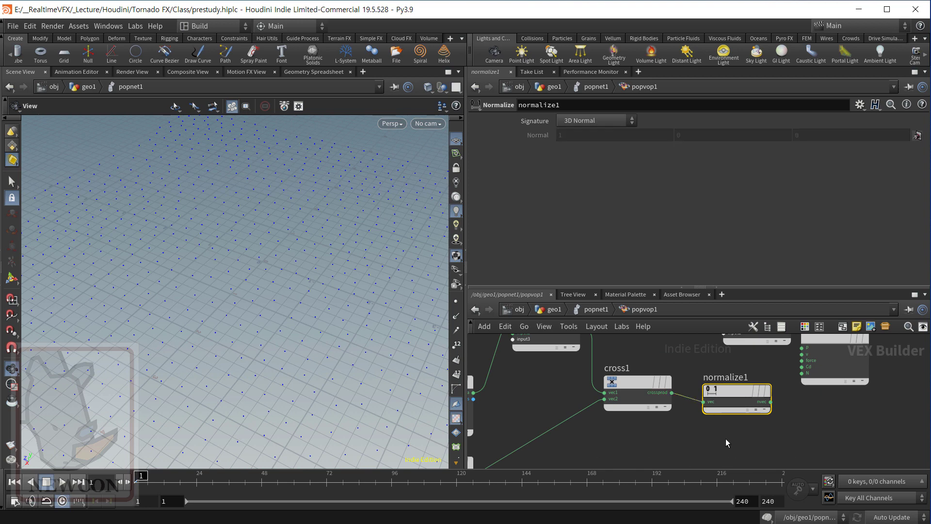
# Move geometryvopoutput1 and add1 farther along the network to make room beyond normalize1.
pyautogui.moveTo(708, 402); pyautogui.dragTo(573, 465, button='middle')
pyautogui.moveTo(758, 394); pyautogui.dragTo(930, 394)
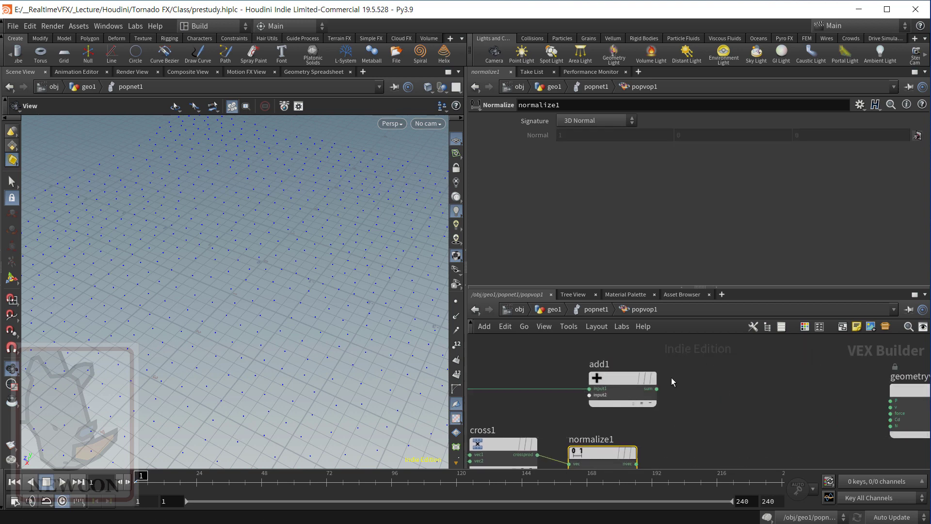
pyautogui.moveTo(624, 378); pyautogui.dragTo(786, 385)
pyautogui.moveTo(686, 415); pyautogui.dragTo(689, 398, button='middle')
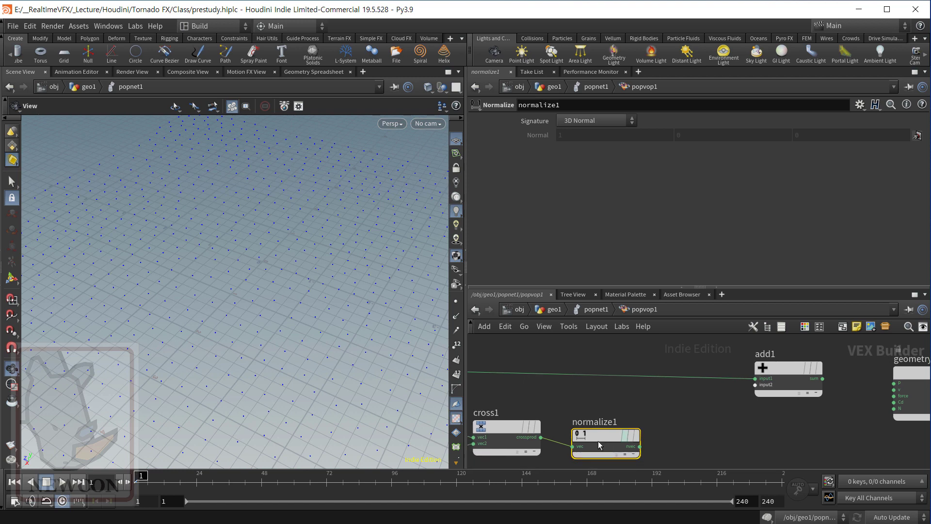
# Wire normalize1's nvec output into add1's second input and getattrib2's tangent value into add1's third input.
pyautogui.moveTo(598, 441); pyautogui.dragTo(755, 384)
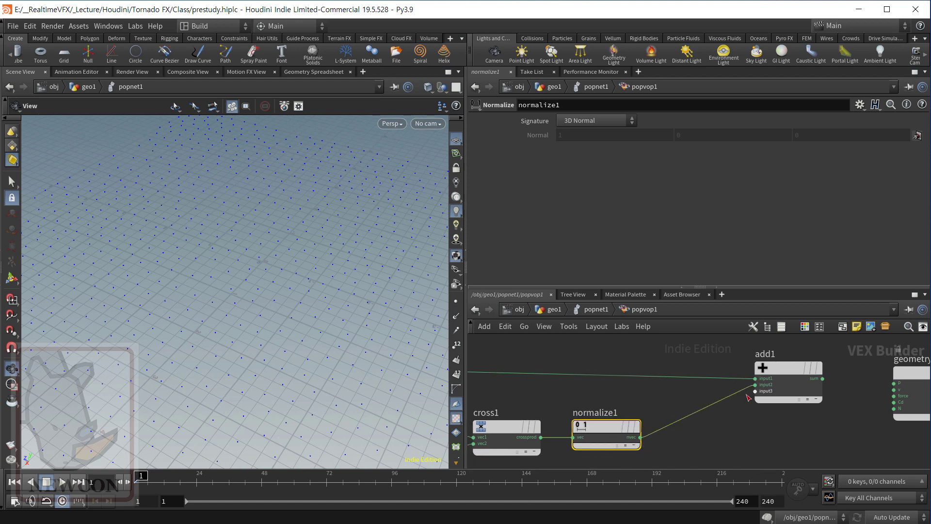
pyautogui.scroll(-5, 747, 397)
pyautogui.moveTo(715, 459); pyautogui.dragTo(740, 418, button='middle')
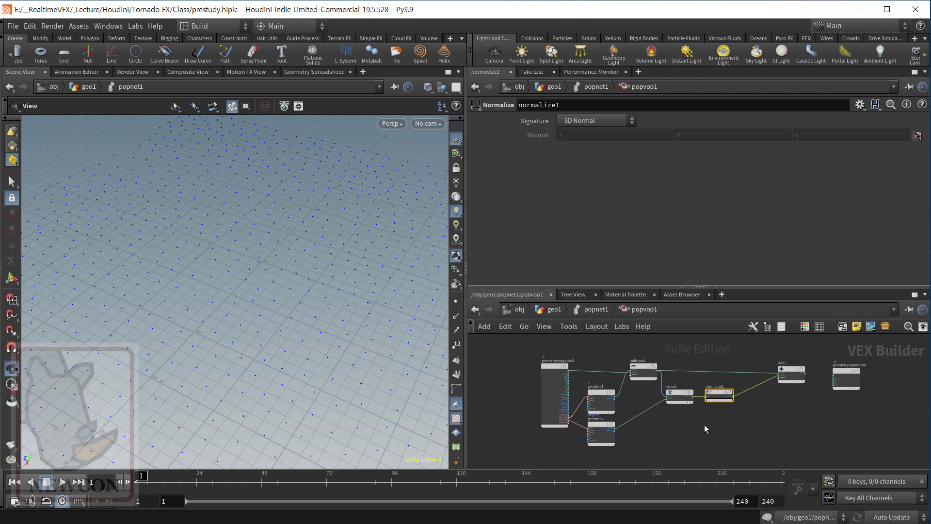
pyautogui.scroll(3, 697, 422)
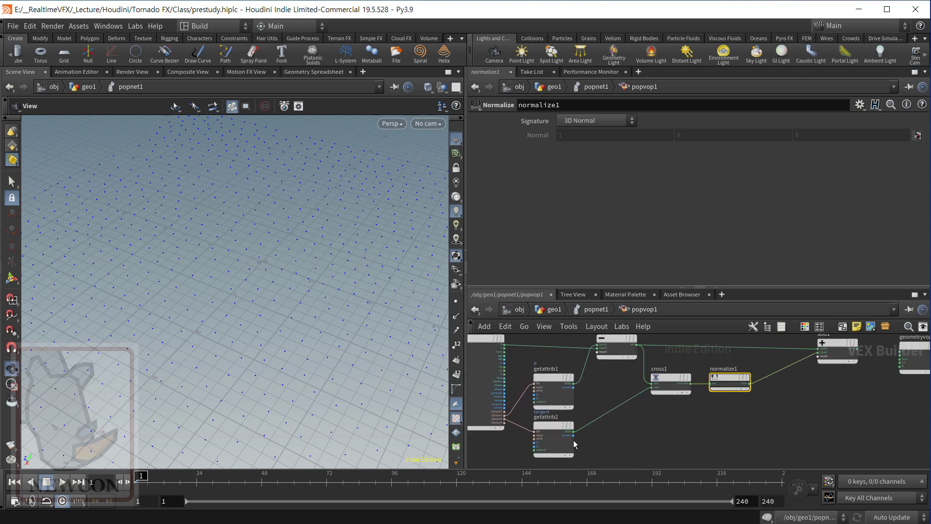
pyautogui.moveTo(547, 426); pyautogui.dragTo(821, 362)
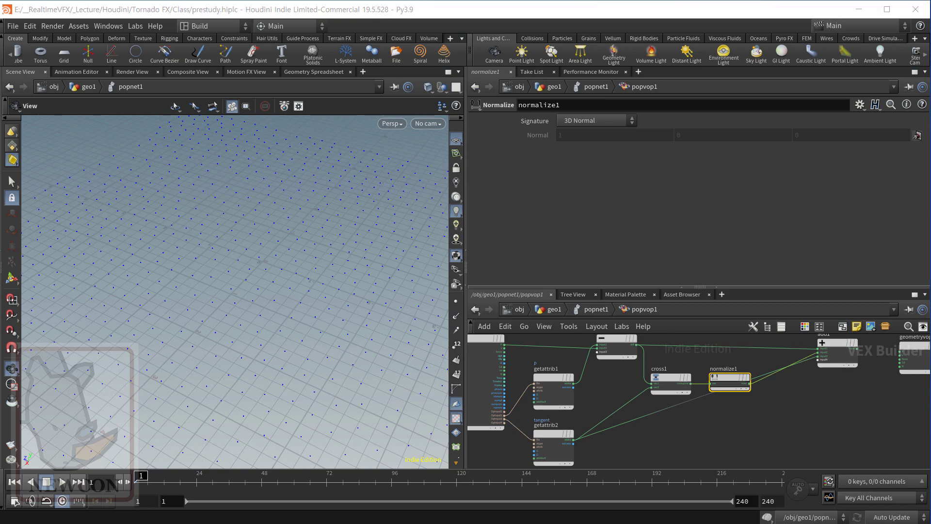
# Switch to the Paint sketch, underline terms of the boxed sum 1 + 2 + 3 in red, and return to the VOP network.
pyautogui.moveTo(930, 157); pyautogui.dragTo(441, 84)
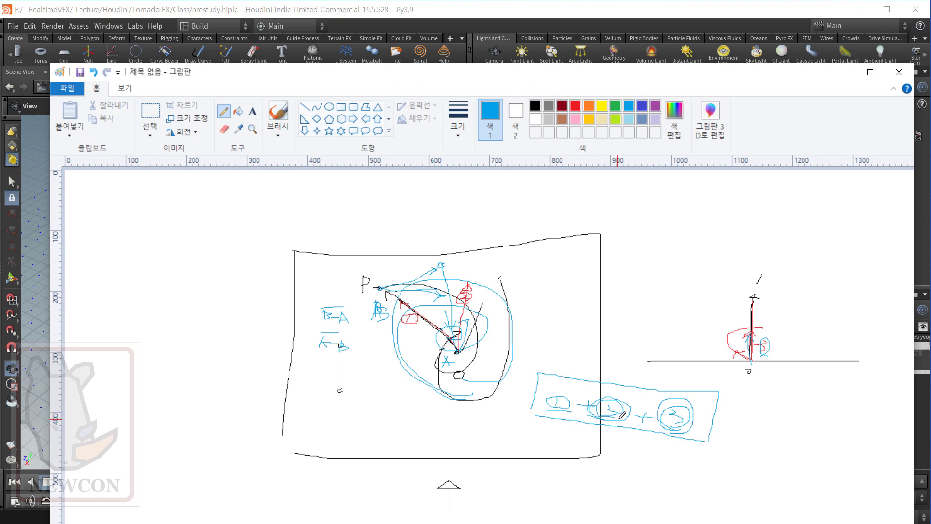
pyautogui.click(575, 107)
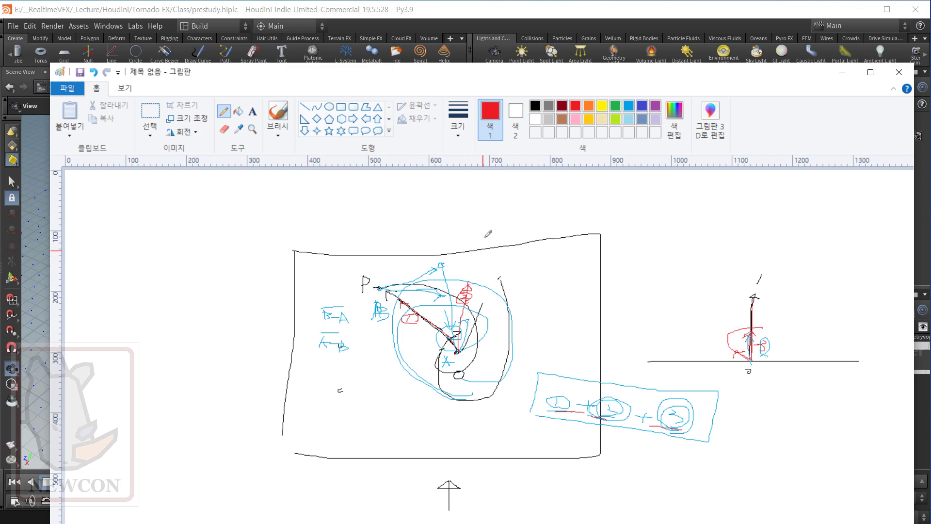
pyautogui.moveTo(482, 74); pyautogui.dragTo(930, 126)
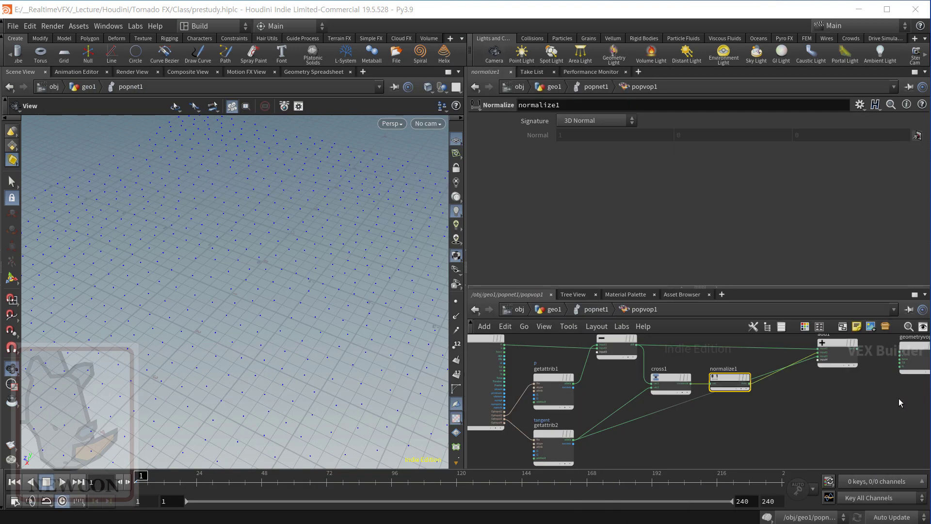
# Wire add1's sum output into the geometryvopoutput1 node.
pyautogui.click(877, 405)
pyautogui.moveTo(877, 405); pyautogui.dragTo(601, 451, button='middle')
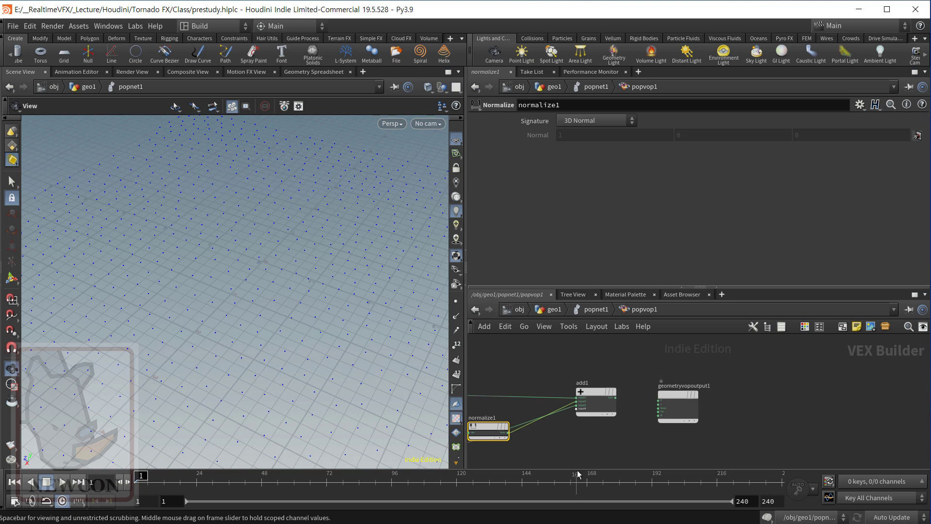
pyautogui.scroll(5, 612, 441)
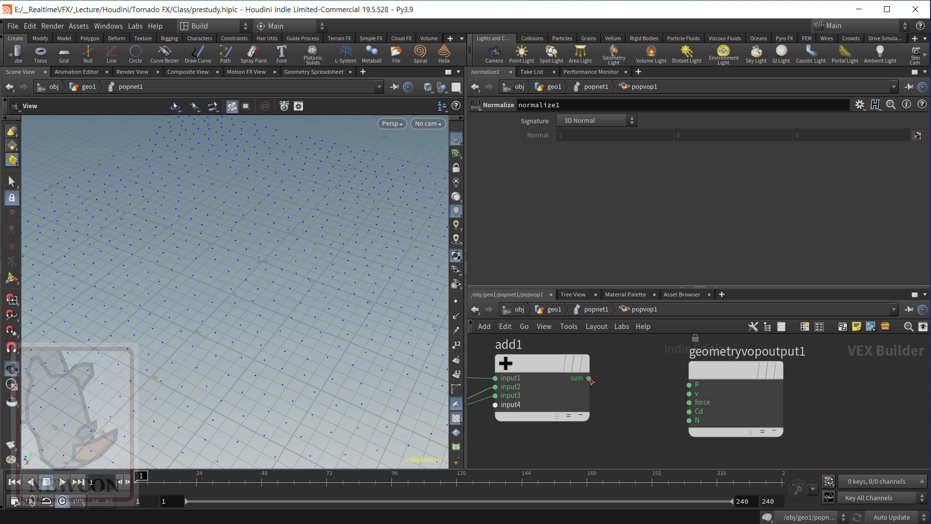
pyautogui.moveTo(589, 378); pyautogui.dragTo(674, 398)
pyautogui.click(681, 399)
pyautogui.scroll(-4, 631, 426)
pyautogui.moveTo(588, 440); pyautogui.dragTo(808, 375, button='middle')
pyautogui.scroll(-1, 759, 406)
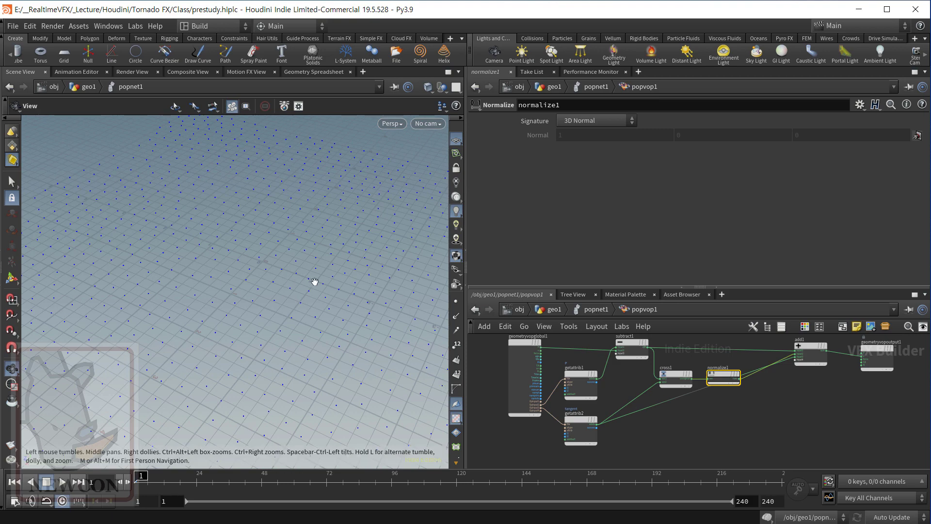
# Play the simulation and examine the particle motion from the side and from above.
pyautogui.scroll(-5, 301, 280)
pyautogui.press('Up')
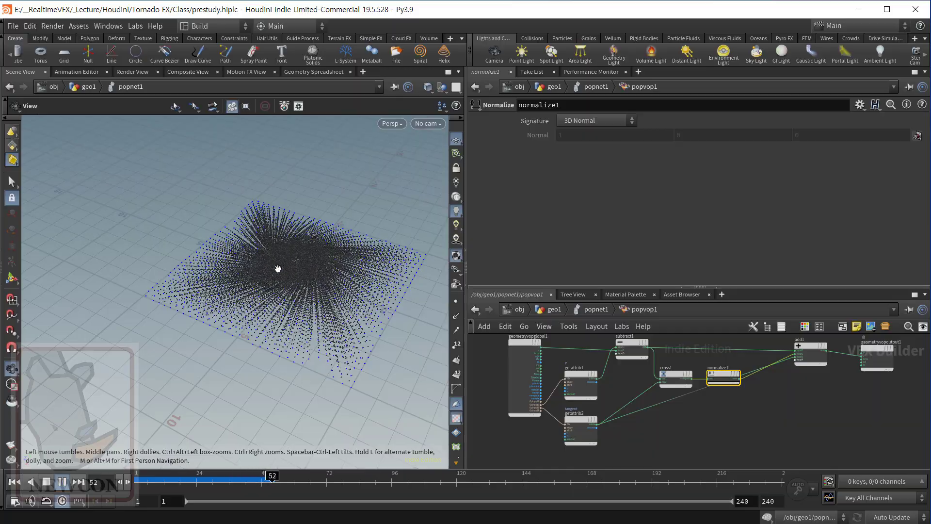
pyautogui.scroll(3, 356, 268)
pyautogui.moveTo(355, 268); pyautogui.dragTo(271, 298)
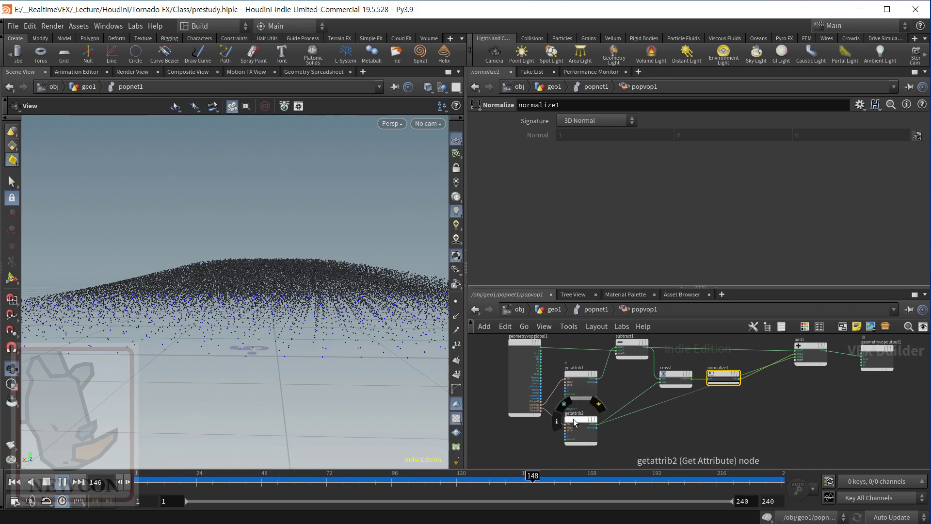
pyautogui.moveTo(330, 285); pyautogui.dragTo(265, 345)
pyautogui.moveTo(265, 340); pyautogui.dragTo(289, 307, button='right')
pyautogui.moveTo(290, 308); pyautogui.dragTo(269, 303)
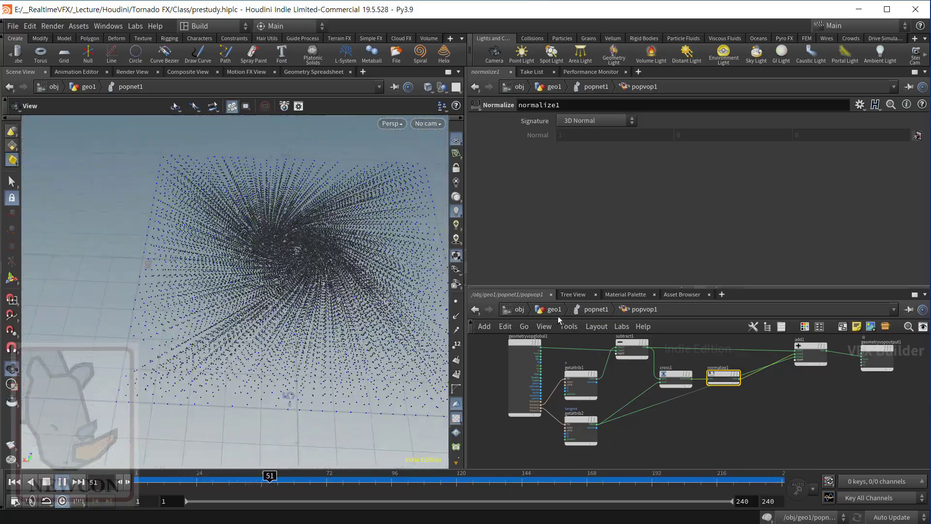
# Set the X position of Point 0 on geo1's add1 node to 2.5 and replay the simulation from the start.
pyautogui.click(596, 309)
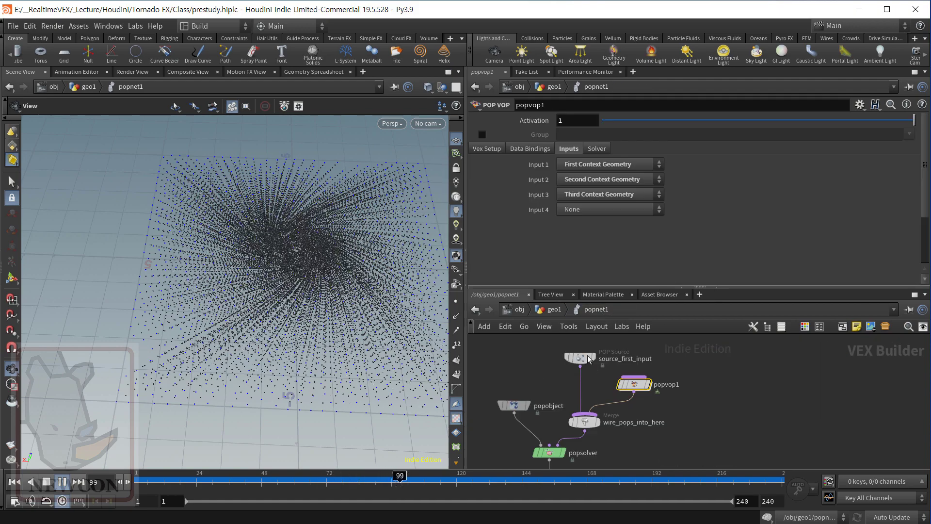
pyautogui.press('u')
pyautogui.moveTo(632, 345); pyautogui.dragTo(625, 394, button='middle')
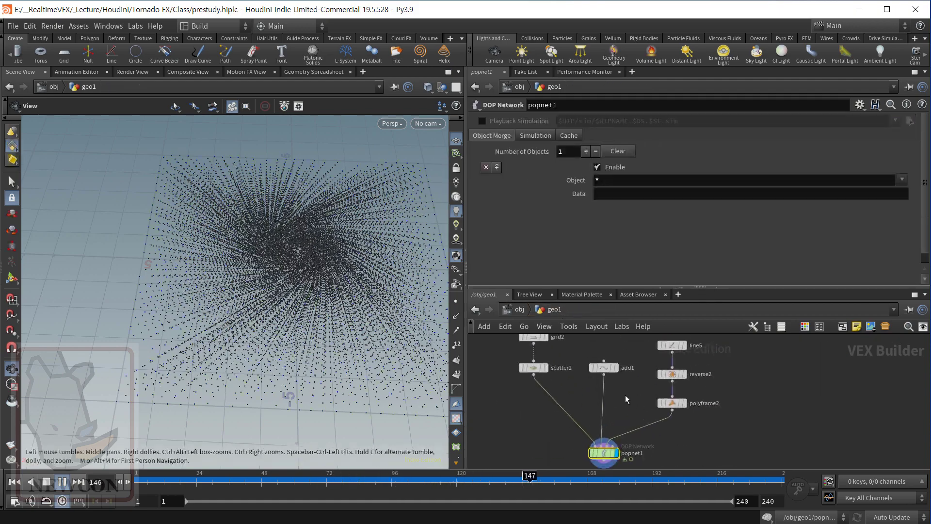
pyautogui.click(604, 367)
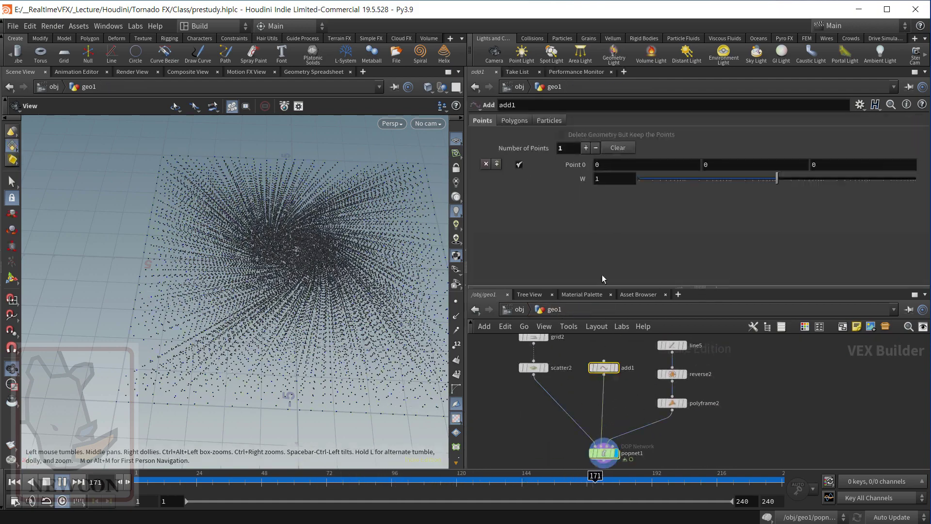
pyautogui.click(600, 165)
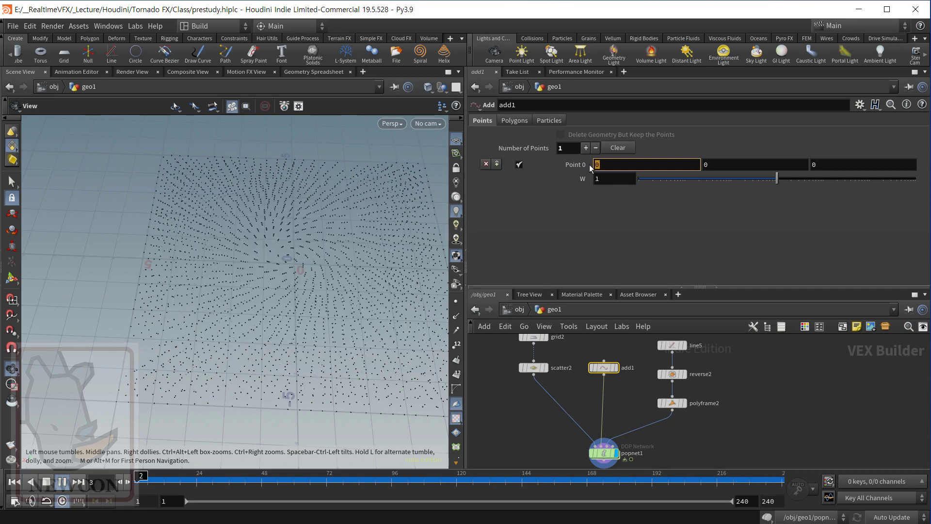
pyautogui.write('2.5')
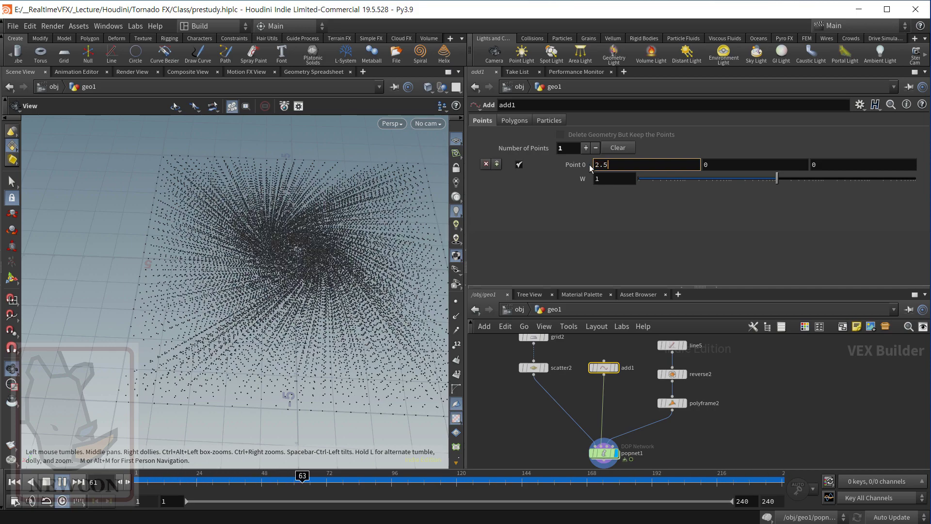
pyautogui.press('Return')
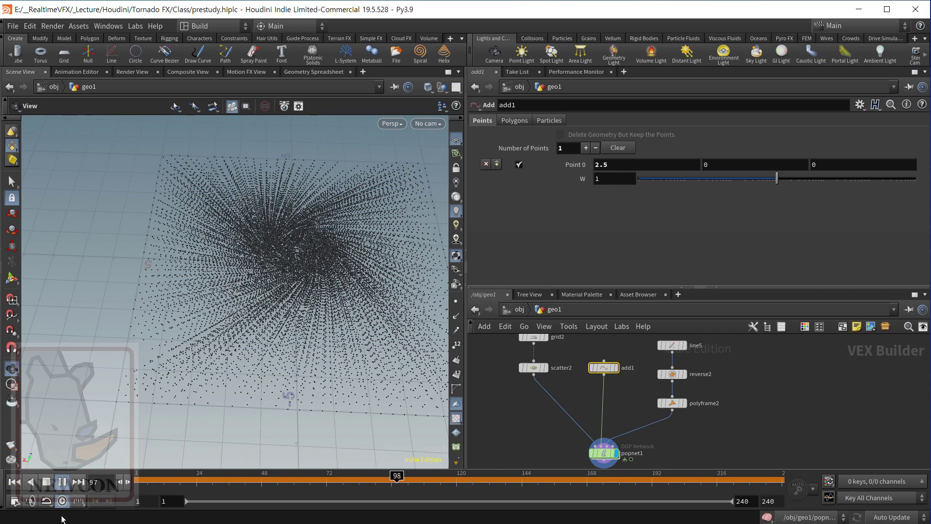
pyautogui.click(14, 482)
pyautogui.click(62, 481)
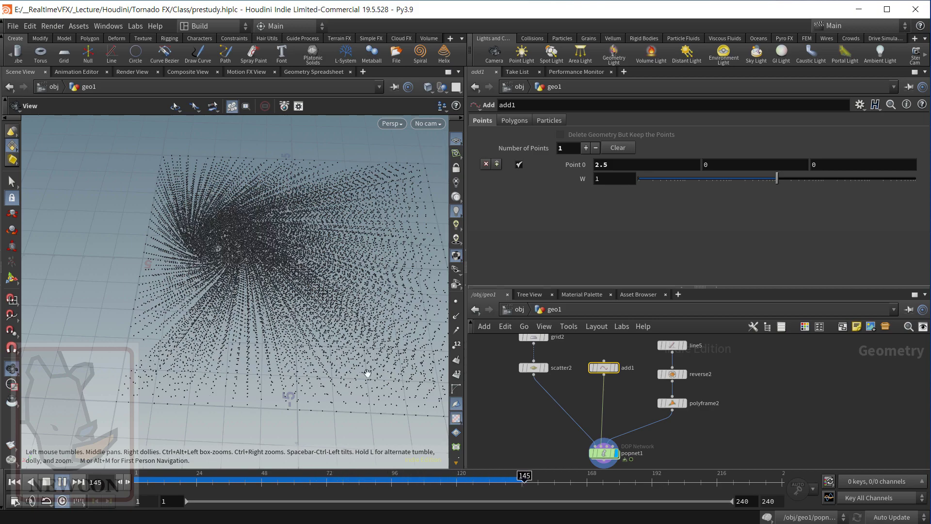
# Add a second Add node below popnet1 in the geo1 network.
pyautogui.moveTo(695, 442); pyautogui.dragTo(686, 396, button='middle')
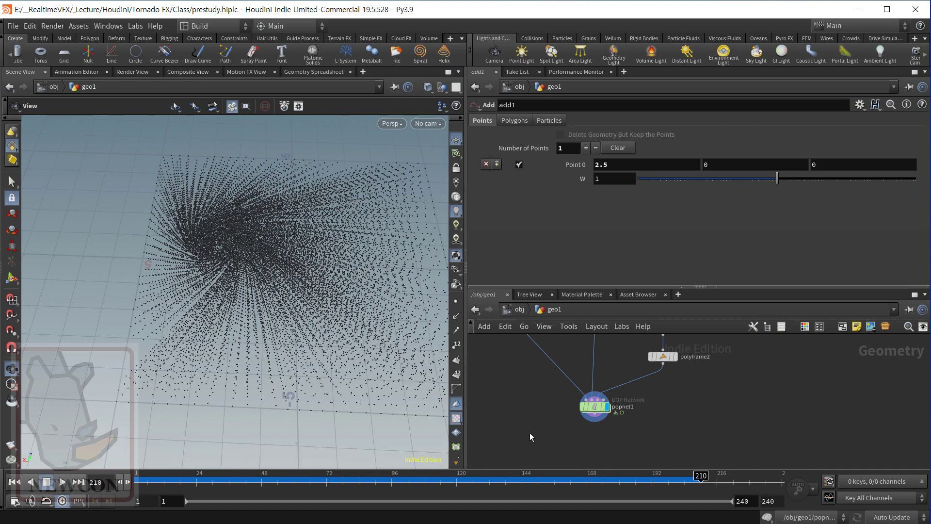
pyautogui.press('Tab')
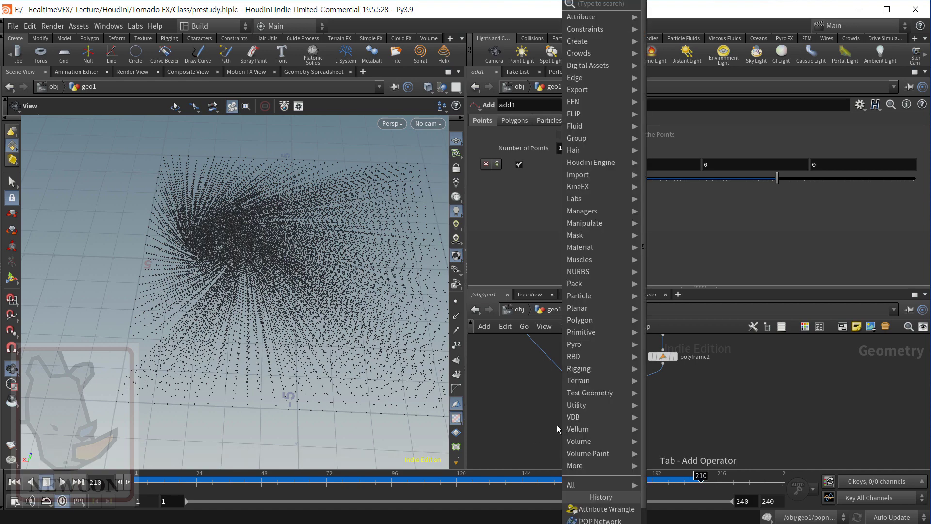
pyautogui.write('agg')
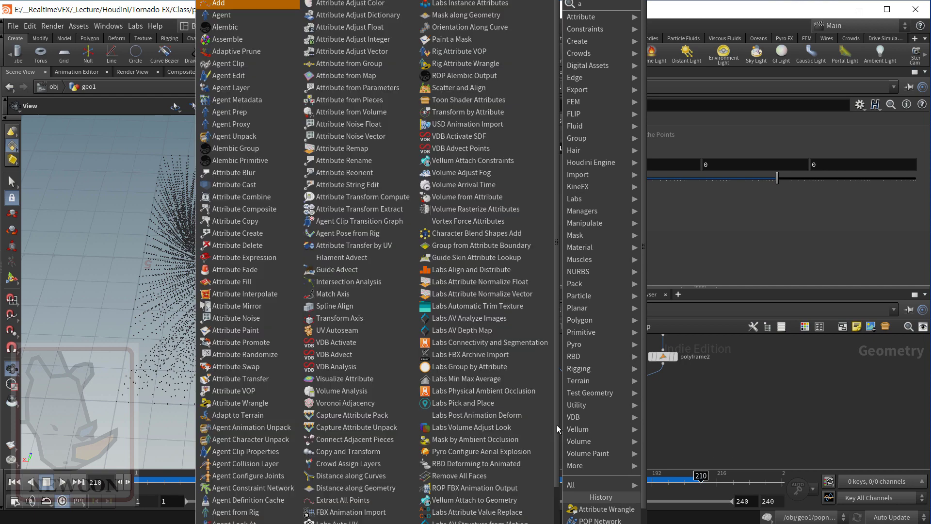
pyautogui.press('BackSpace')
pyautogui.press('BackSpace')
pyautogui.write('dd')
pyautogui.press('Return')
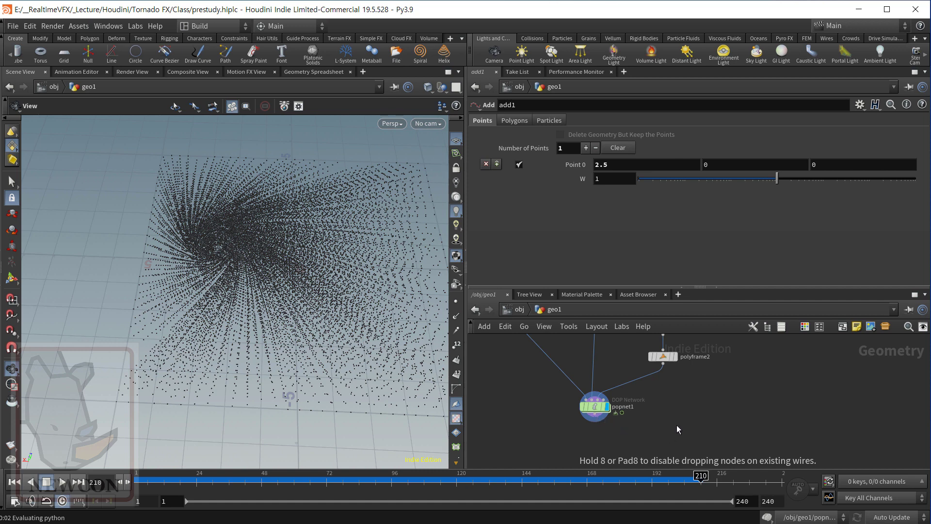
# Connect popnet1's output to add2 and make add2 the displayed node.
pyautogui.scroll(5, 688, 412)
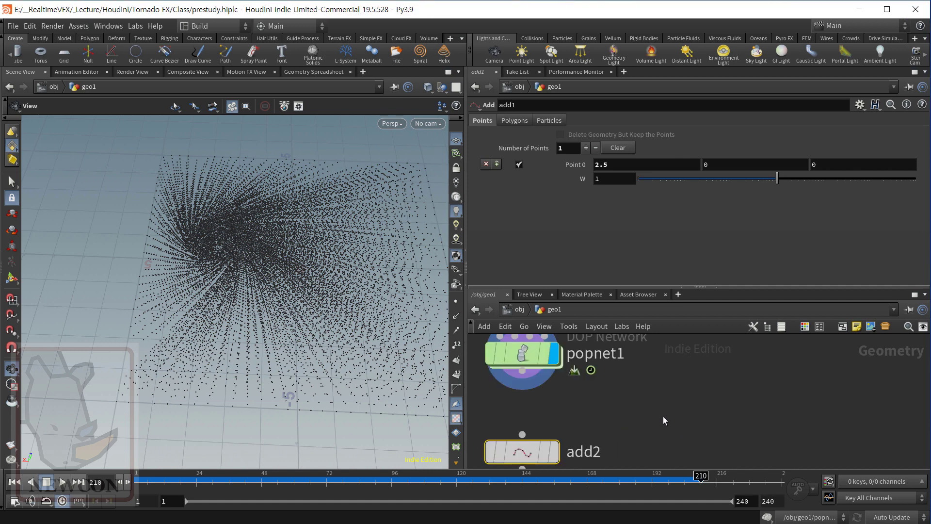
pyautogui.moveTo(621, 418); pyautogui.dragTo(791, 412, button='middle')
pyautogui.scroll(-3, 792, 416)
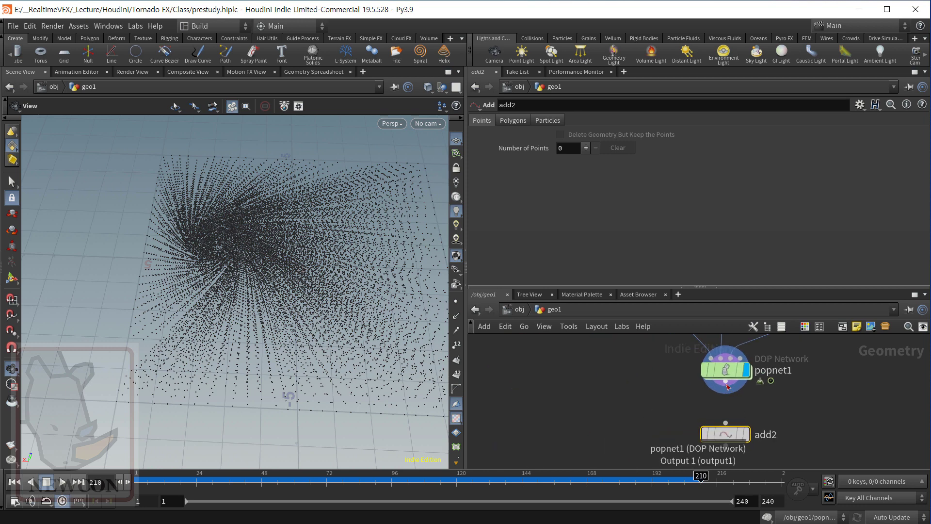
pyautogui.moveTo(725, 392); pyautogui.dragTo(749, 429)
pyautogui.click(746, 434)
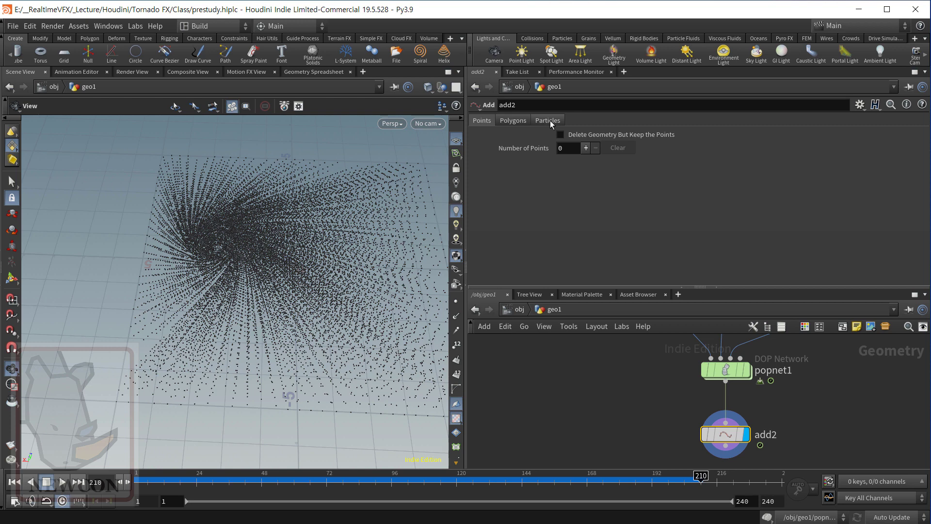
# Set add2 to build polygons By Group, with the Add mode set to By Attribute.
pyautogui.click(517, 122)
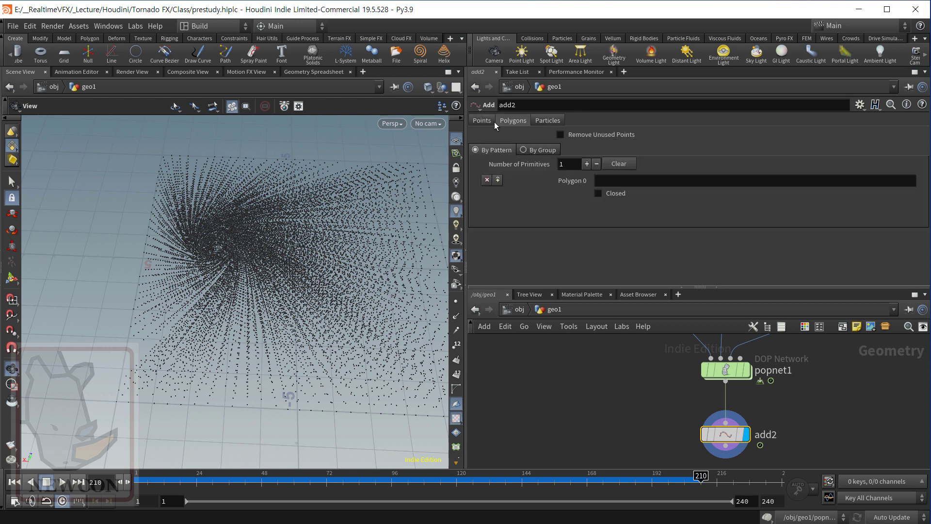
pyautogui.click(544, 150)
pyautogui.click(574, 179)
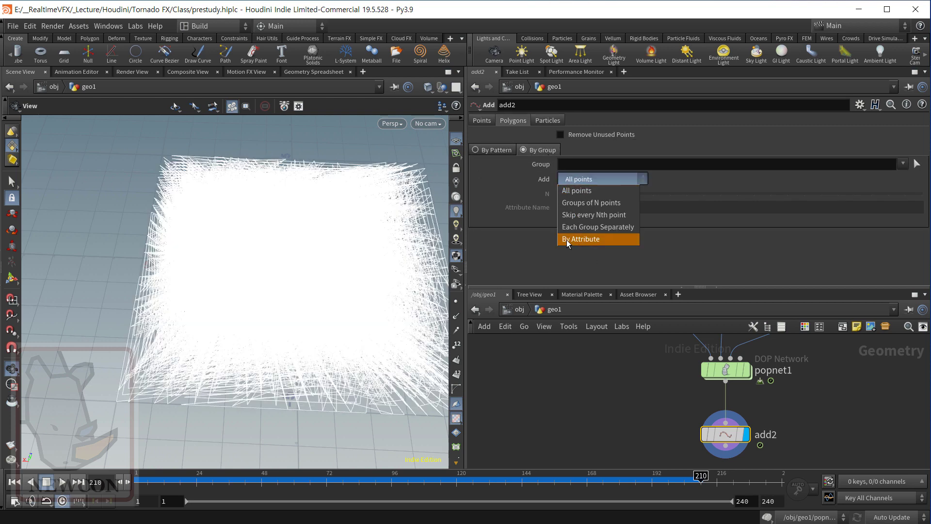
pyautogui.click(577, 238)
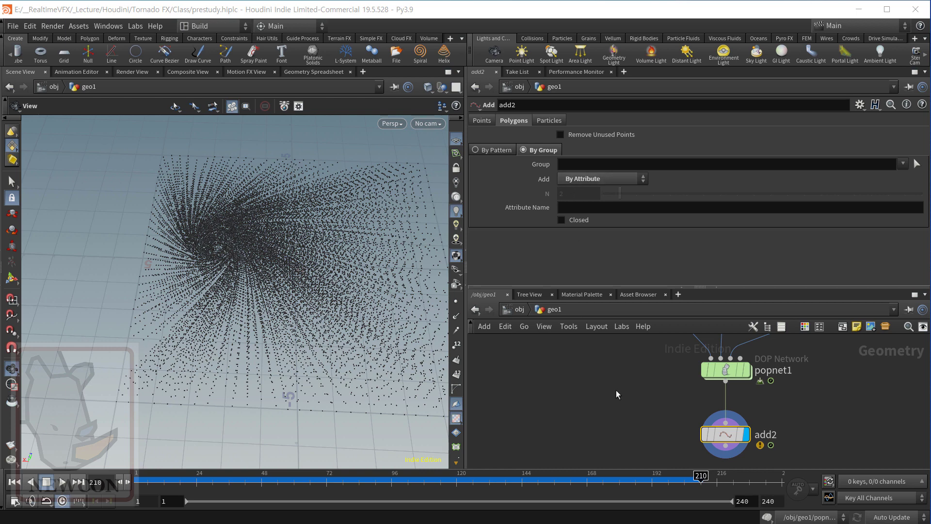
# Insert a Connectivity node on the wire between scatter2 and popnet1.
pyautogui.scroll(-3, 623, 381)
pyautogui.moveTo(628, 374); pyautogui.dragTo(572, 402, button='middle')
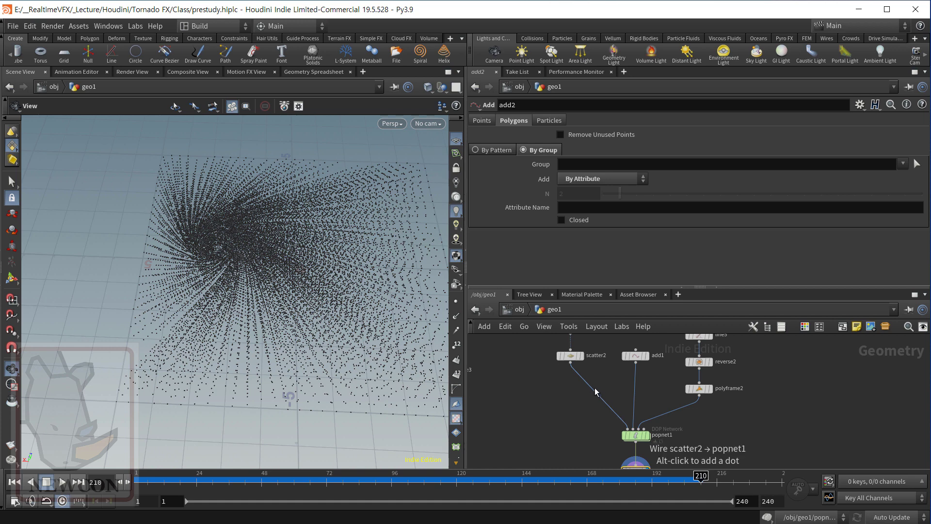
pyautogui.press('Tab')
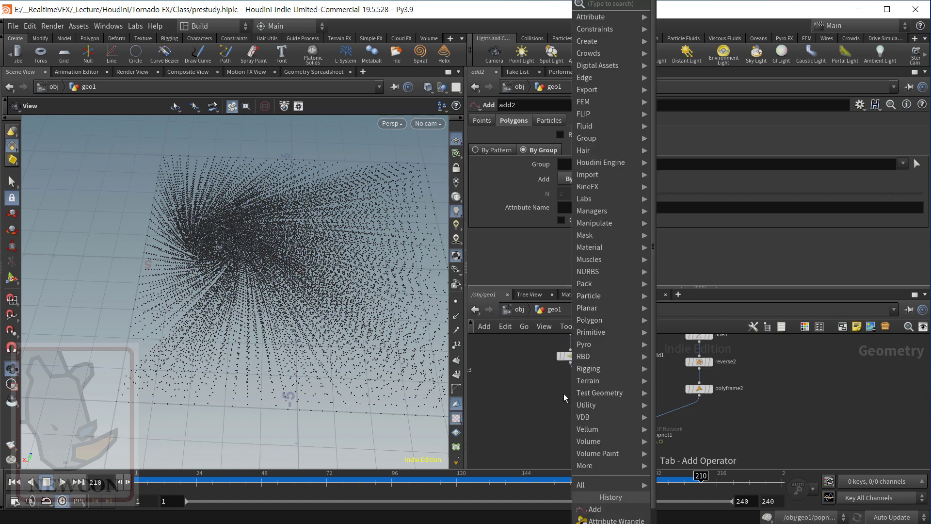
pyautogui.write('conne')
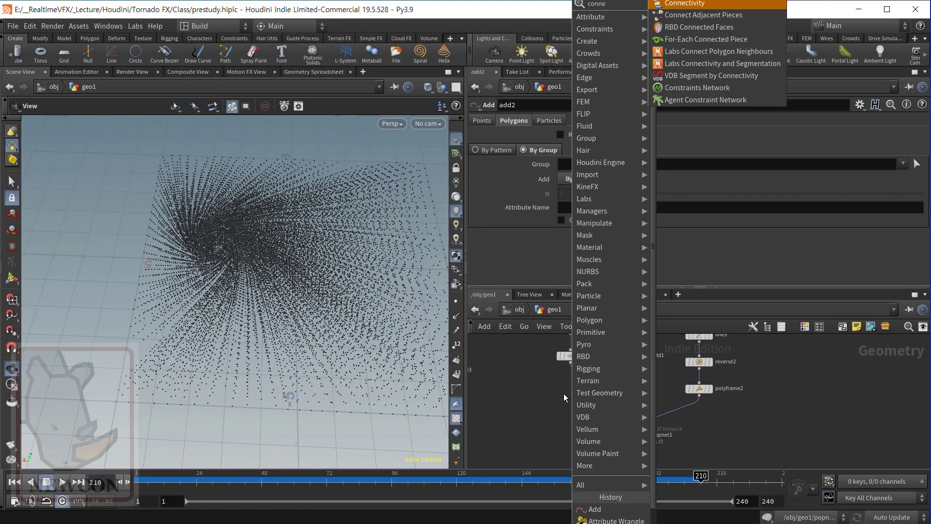
pyautogui.press('Return')
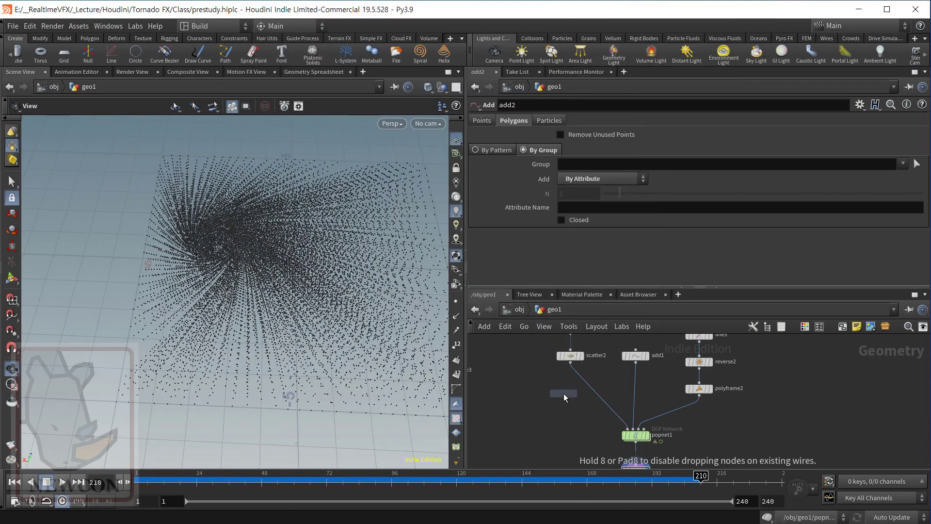
pyautogui.click(589, 389)
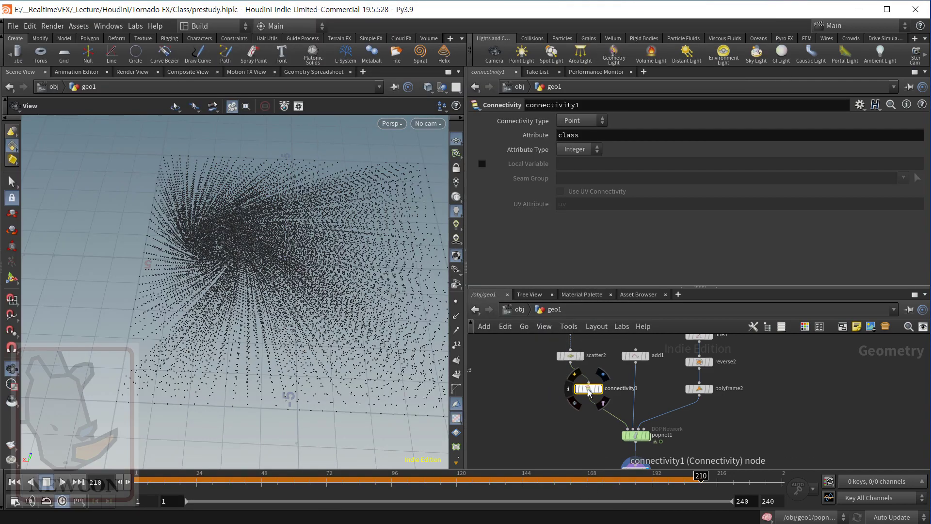
# Set add2's Attribute Name to class, using the attribute name from the connectivity1 node.
pyautogui.moveTo(522, 134); pyautogui.dragTo(521, 136)
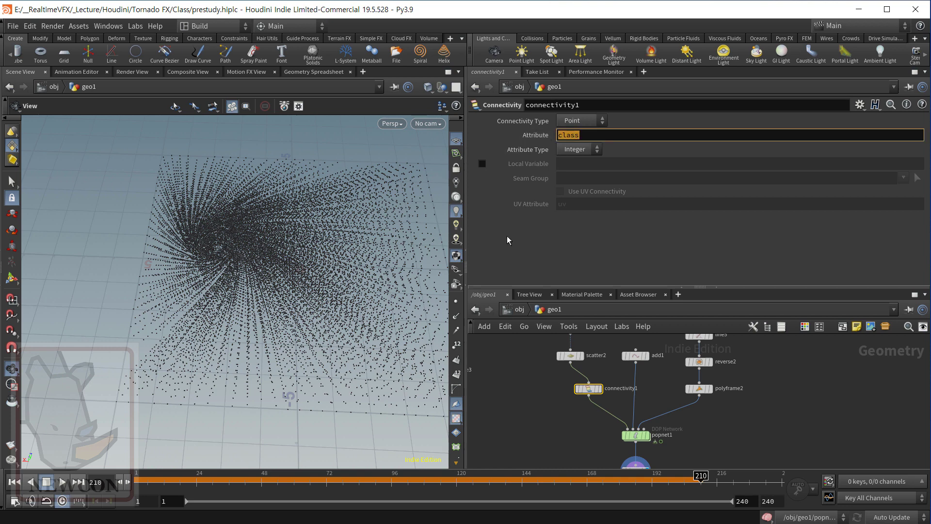
pyautogui.moveTo(551, 397); pyautogui.dragTo(510, 356, button='middle')
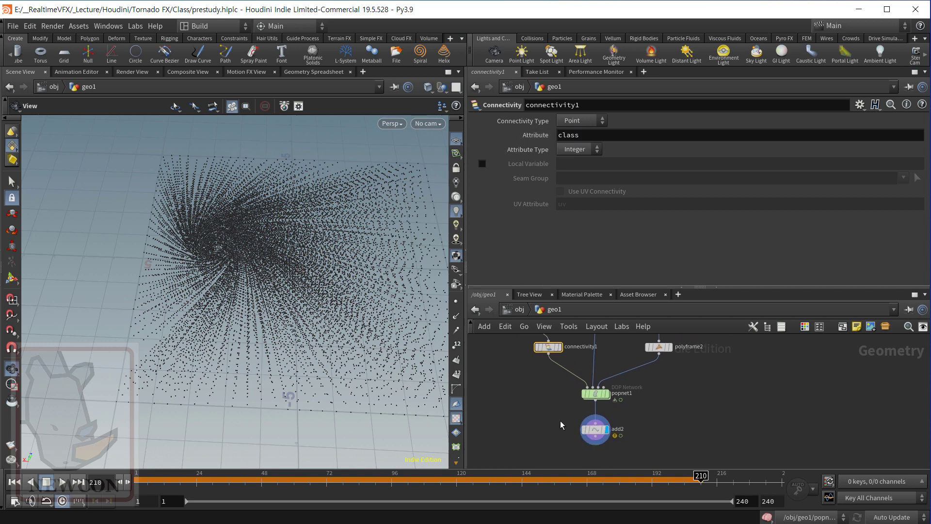
pyautogui.click(596, 430)
pyautogui.click(587, 207)
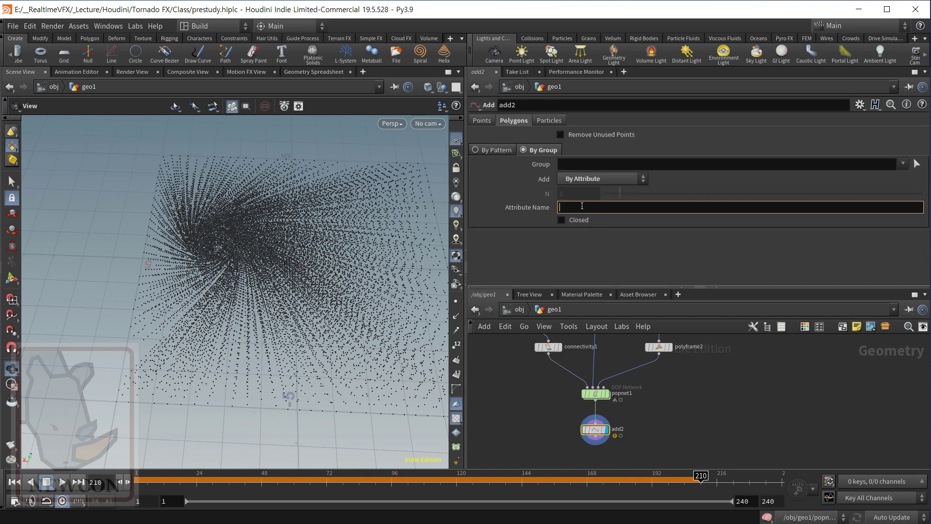
pyautogui.write('class')
pyautogui.press('Return')
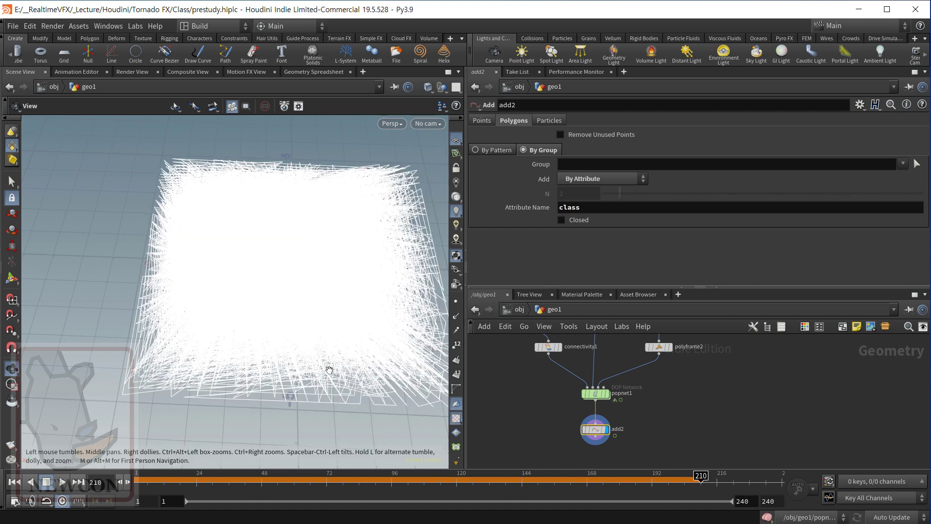
# Replay the simulation from frame 1 and examine the particle lines swirling around the center from several angles.
pyautogui.click(10, 482)
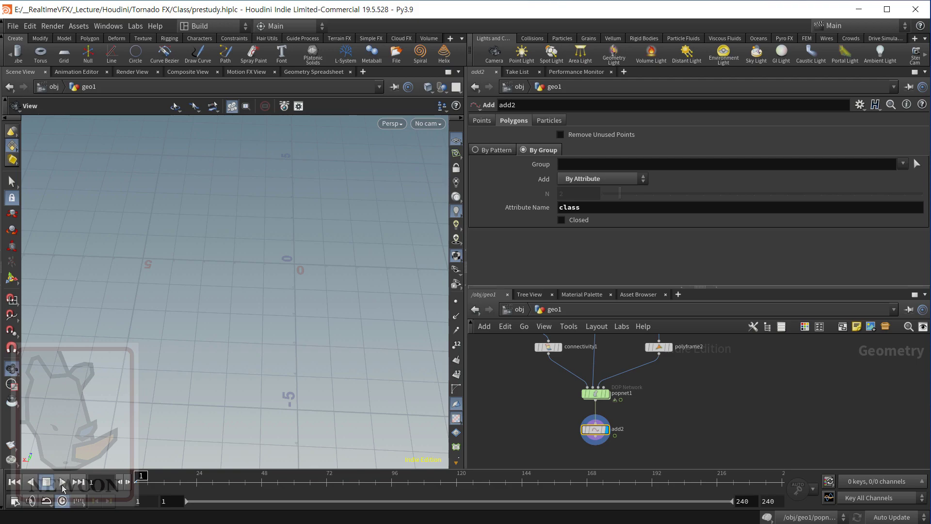
pyautogui.click(62, 482)
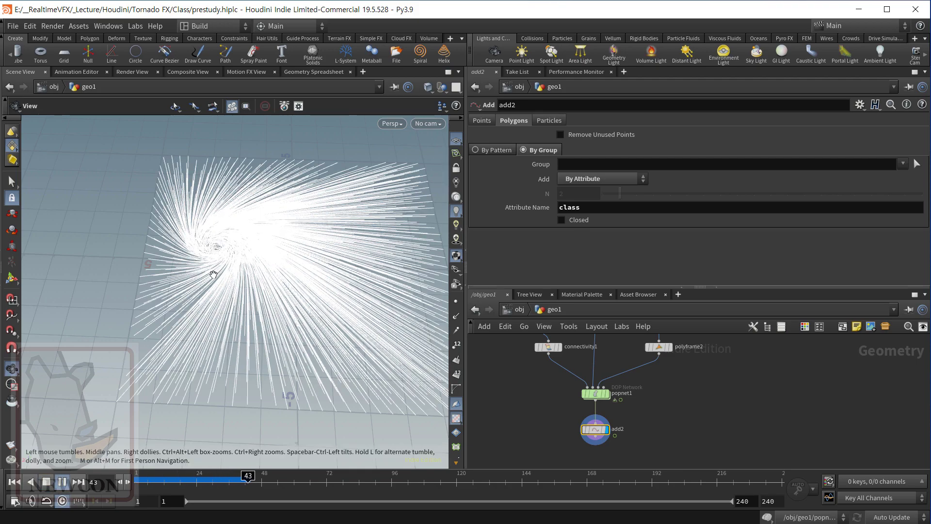
pyautogui.moveTo(214, 275); pyautogui.dragTo(234, 292)
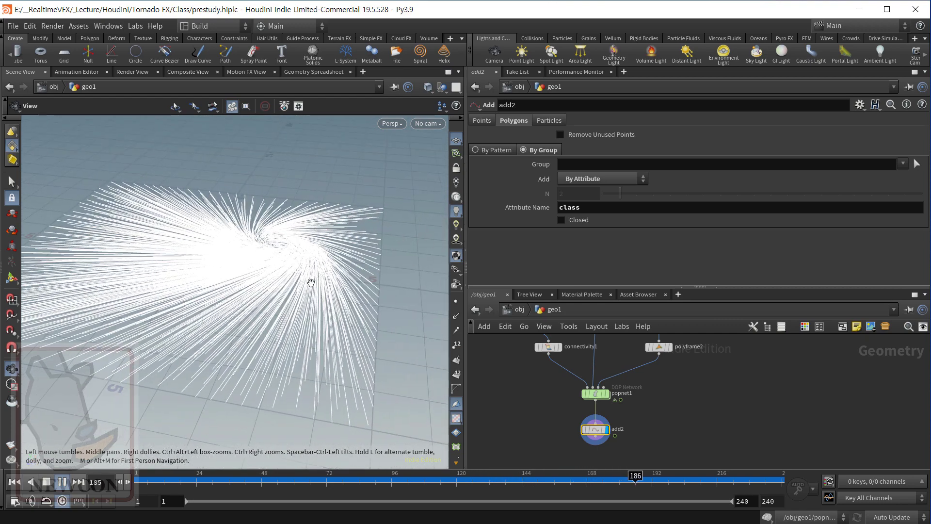
pyautogui.moveTo(311, 282); pyautogui.dragTo(294, 280)
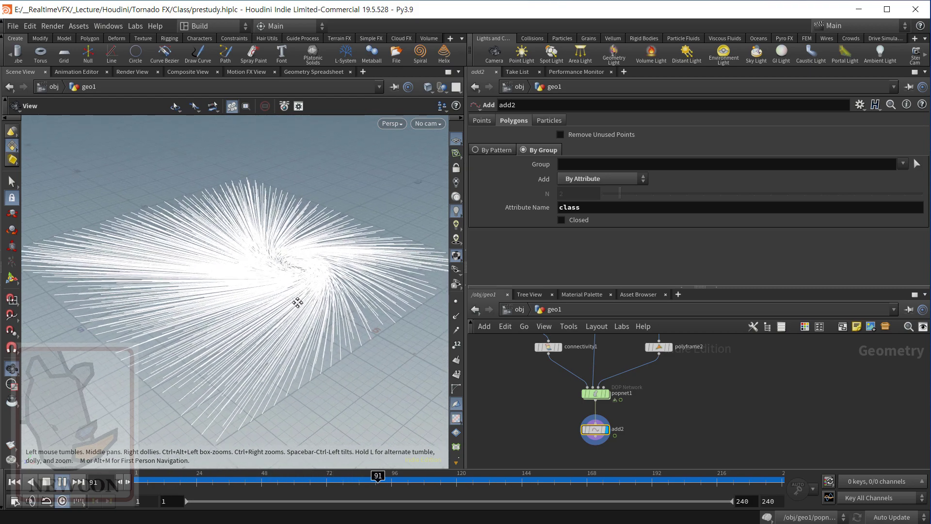
pyautogui.moveTo(295, 310)
pyautogui.mouseDown()
pyautogui.moveTo(264, 305)
pyautogui.moveTo(276, 297)
pyautogui.moveTo(307, 298)
pyautogui.moveTo(264, 307)
pyautogui.moveTo(307, 305)
pyautogui.mouseUp()
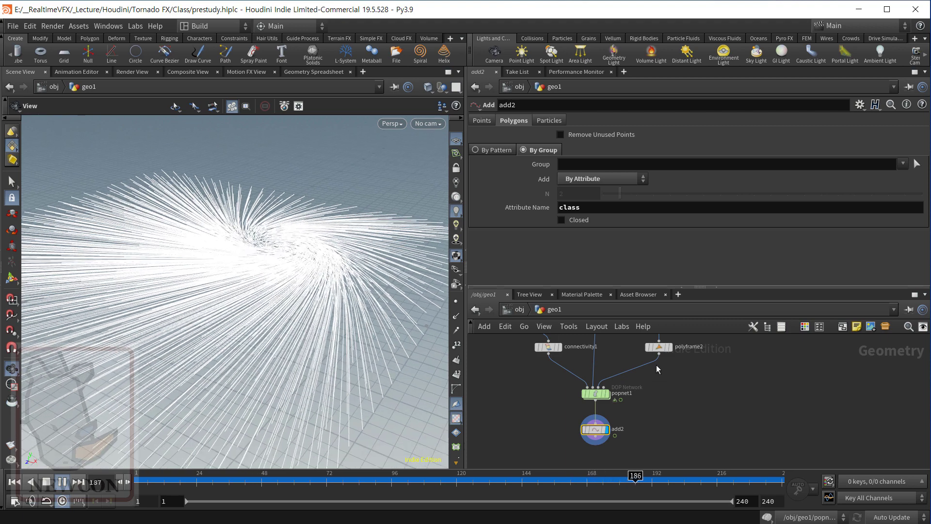
pyautogui.scroll(-5, 700, 386)
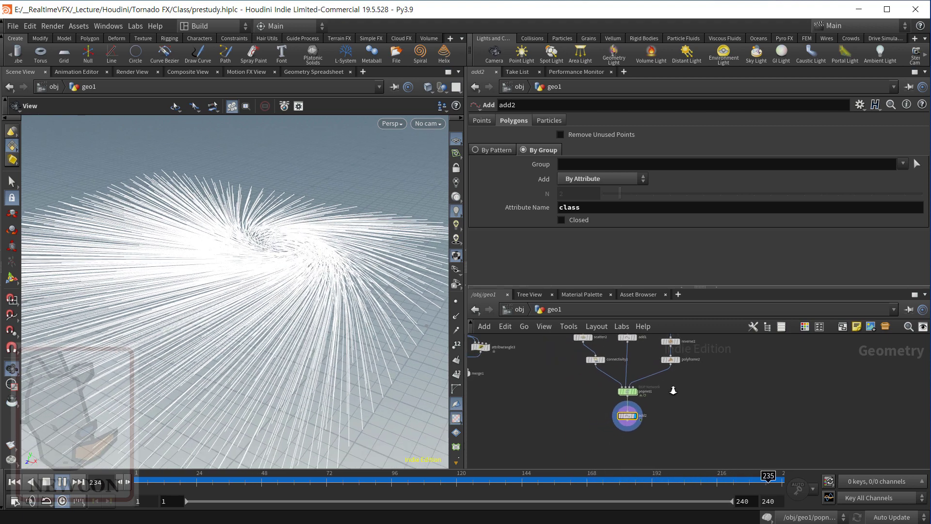